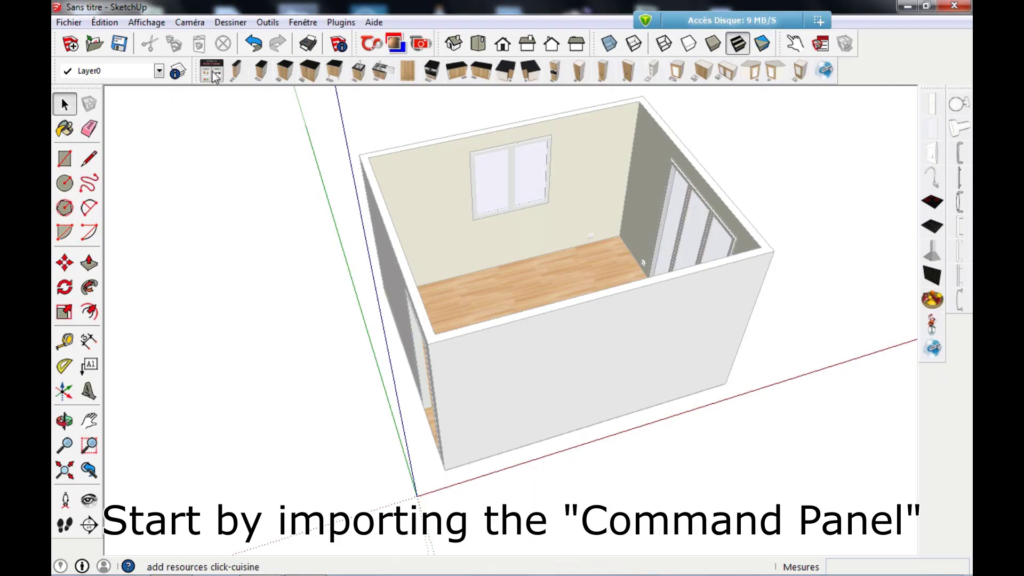
Place the Click-Cuisine command panel on the ground outside the room, near the origin, and deselect it.
{"action": "left_click", "coordinate": [213, 72]}
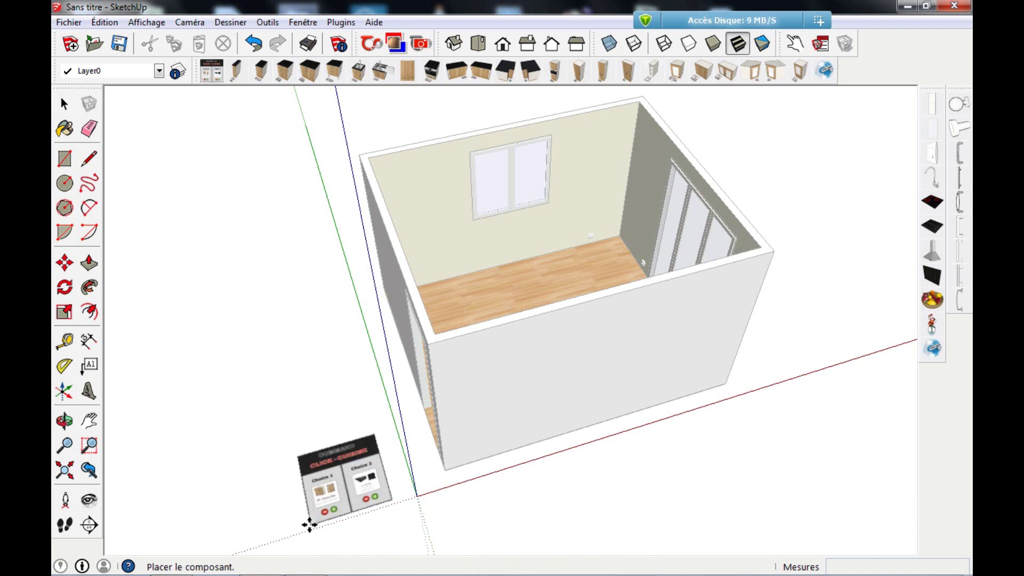
{"action": "left_click", "coordinate": [305, 531]}
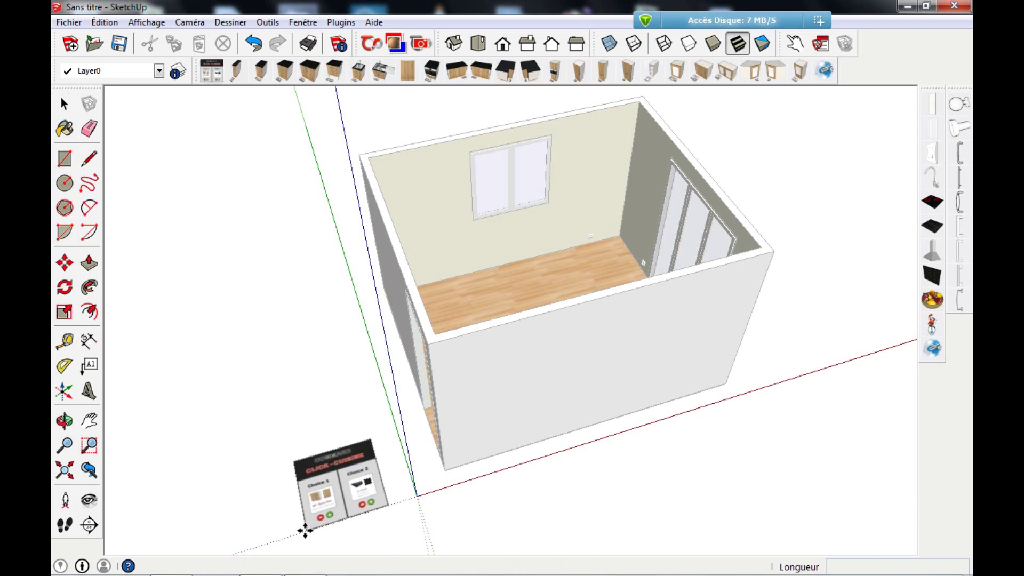
{"action": "middle_click", "coordinate": [414, 350]}
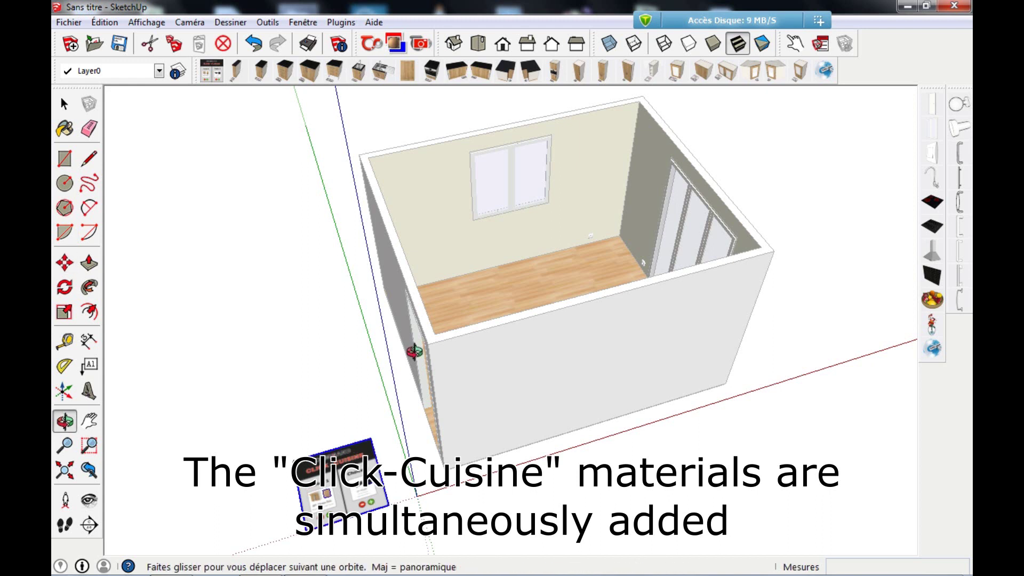
{"action": "scroll", "coordinate": [414, 344], "scroll_direction": "down", "scroll_amount": 4}
{"action": "scroll", "coordinate": [271, 494], "scroll_direction": "up", "scroll_amount": 3}
{"action": "scroll", "coordinate": [347, 459], "scroll_direction": "up", "scroll_amount": 2}
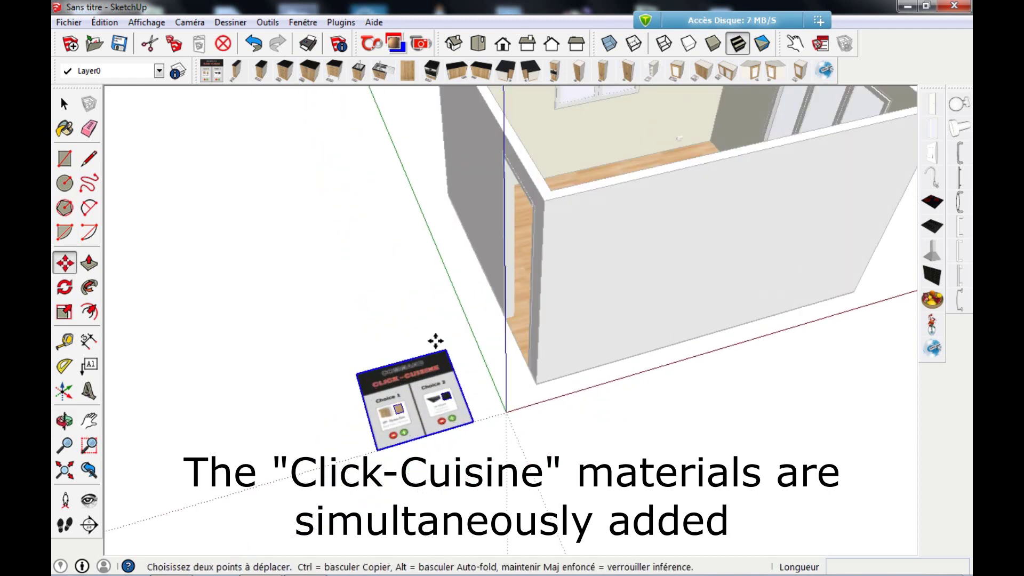
{"action": "left_click", "coordinate": [65, 104]}
{"action": "left_click", "coordinate": [313, 264]}
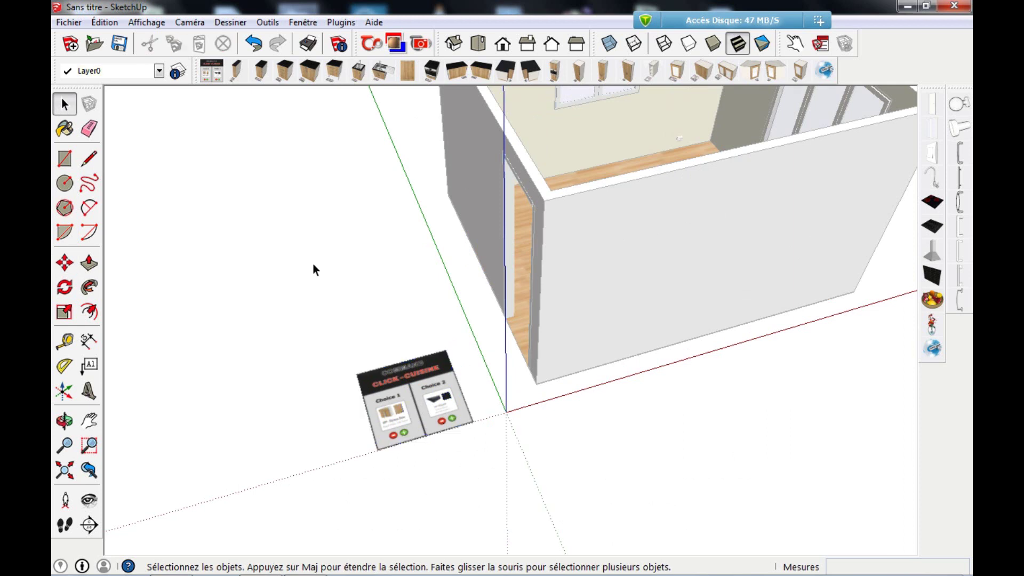
Show the model in top view with parallel projection, framed closely on the command panel.
{"action": "left_click", "coordinate": [478, 45]}
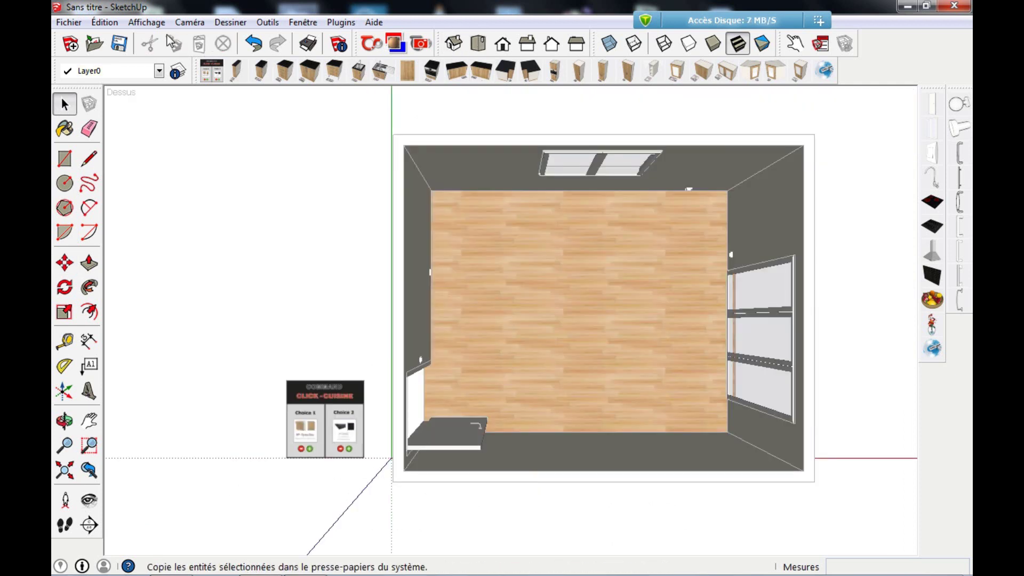
{"action": "left_click", "coordinate": [188, 22]}
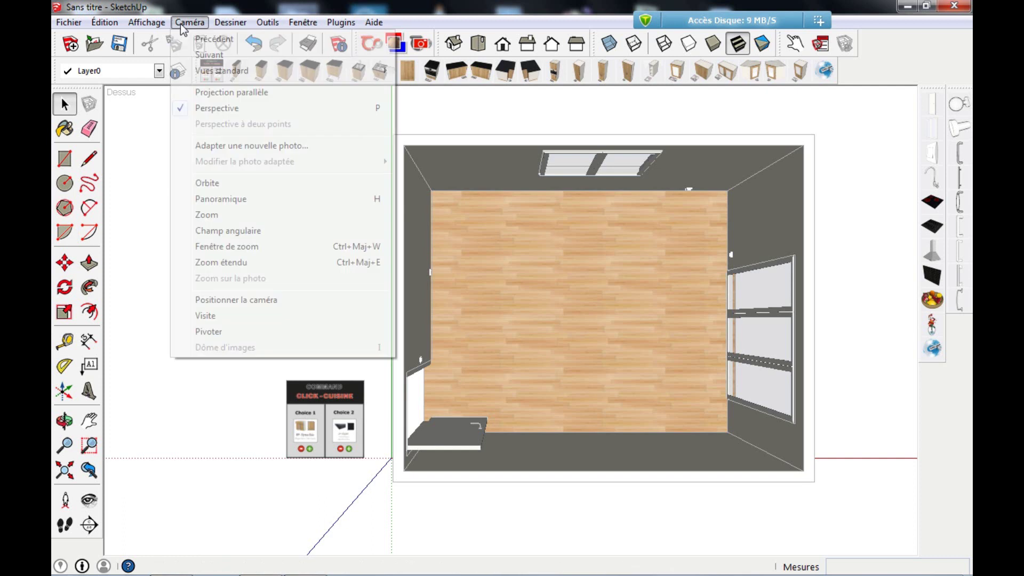
{"action": "left_click", "coordinate": [232, 93]}
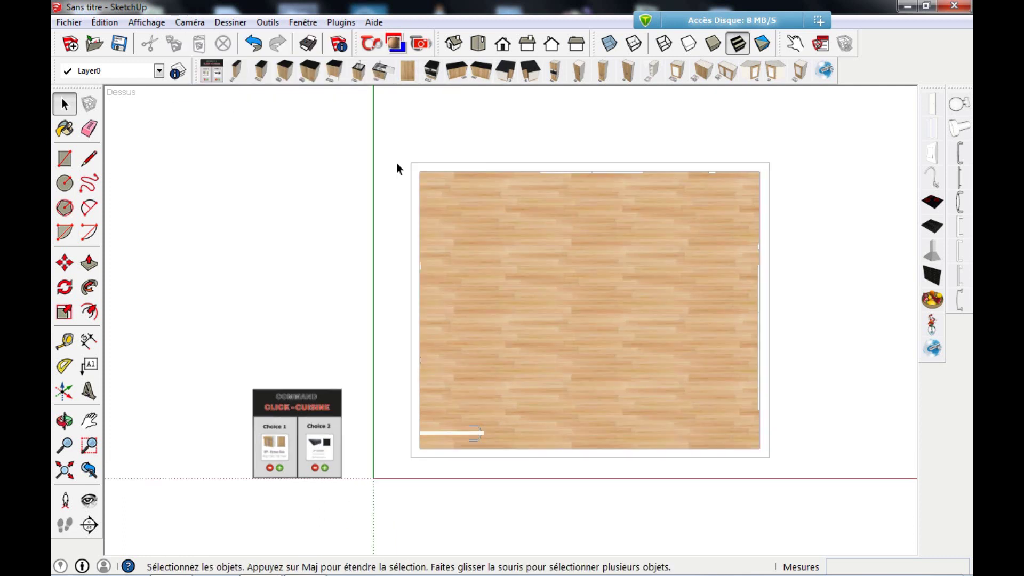
{"action": "scroll", "coordinate": [398, 167], "scroll_direction": "down", "scroll_amount": 1}
{"action": "scroll", "coordinate": [272, 426], "scroll_direction": "up", "scroll_amount": 3}
{"action": "scroll", "coordinate": [286, 370], "scroll_direction": "up", "scroll_amount": 5}
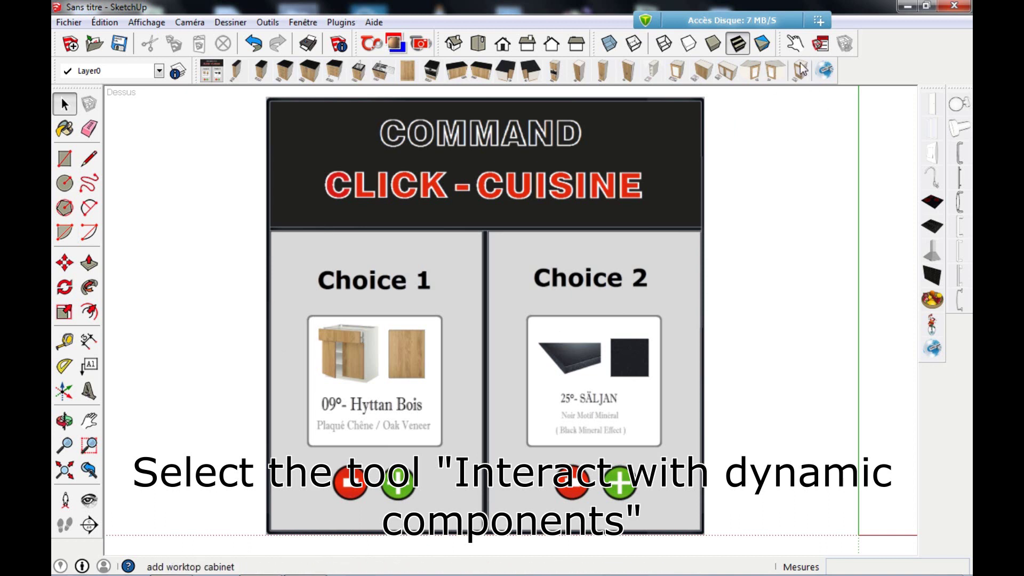
Using the dynamic component Interact tool, cycle the command panel's Choice 1 cabinet finish to 06°- Grytnas Off-White.
{"action": "left_click", "coordinate": [796, 44]}
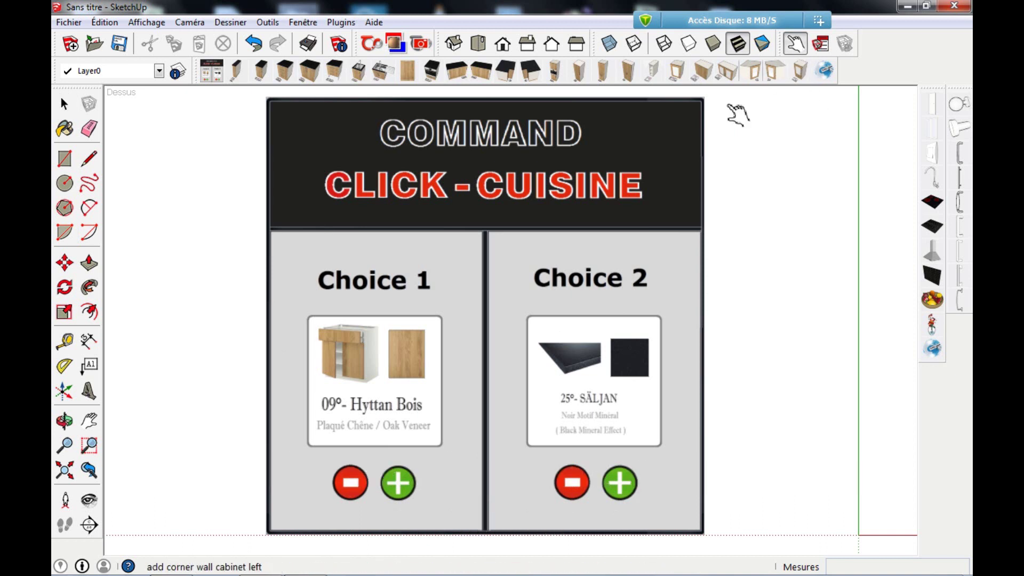
{"action": "left_click", "coordinate": [397, 483]}
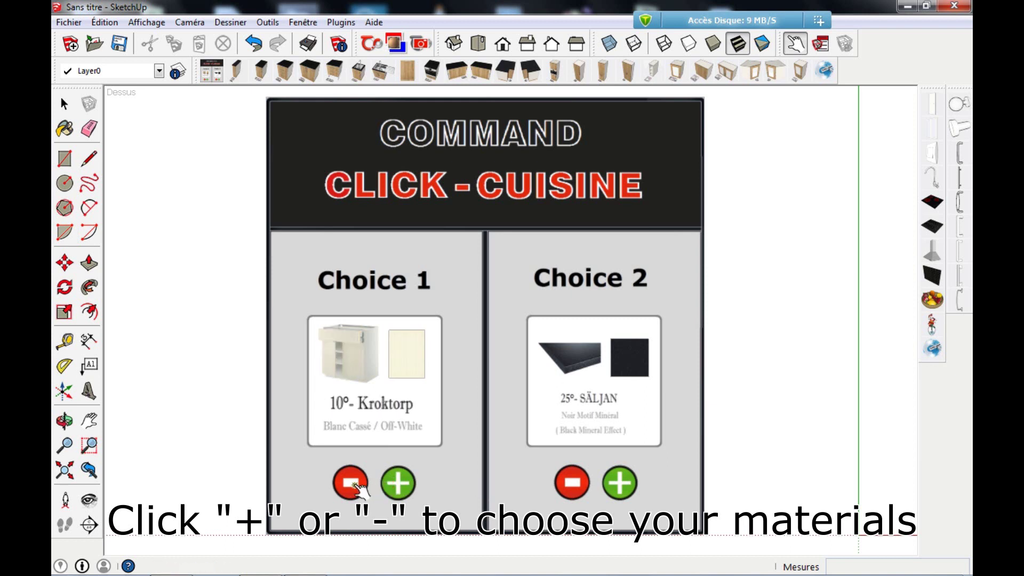
{"action": "left_click", "coordinate": [351, 483]}
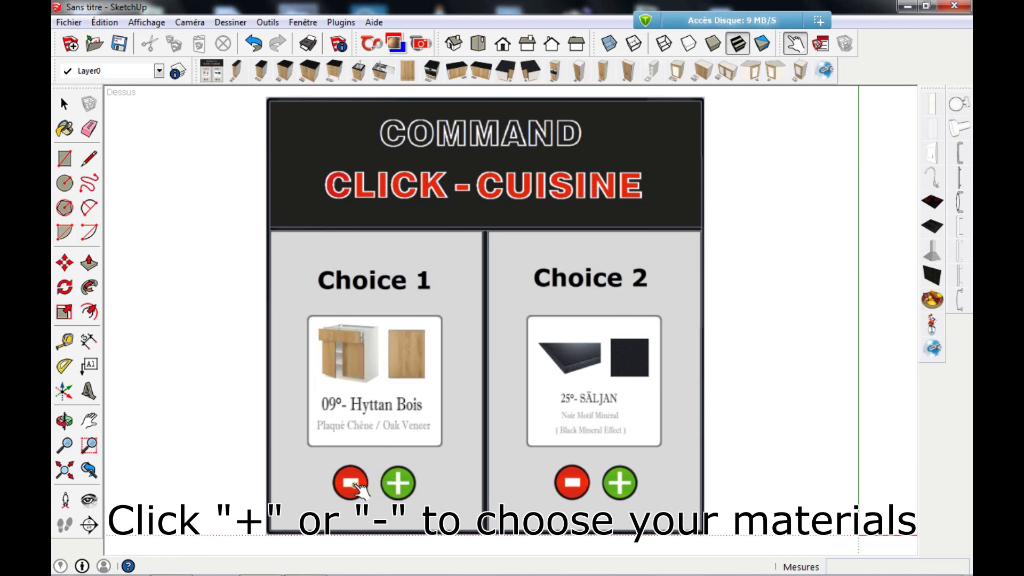
{"action": "left_click", "coordinate": [399, 486]}
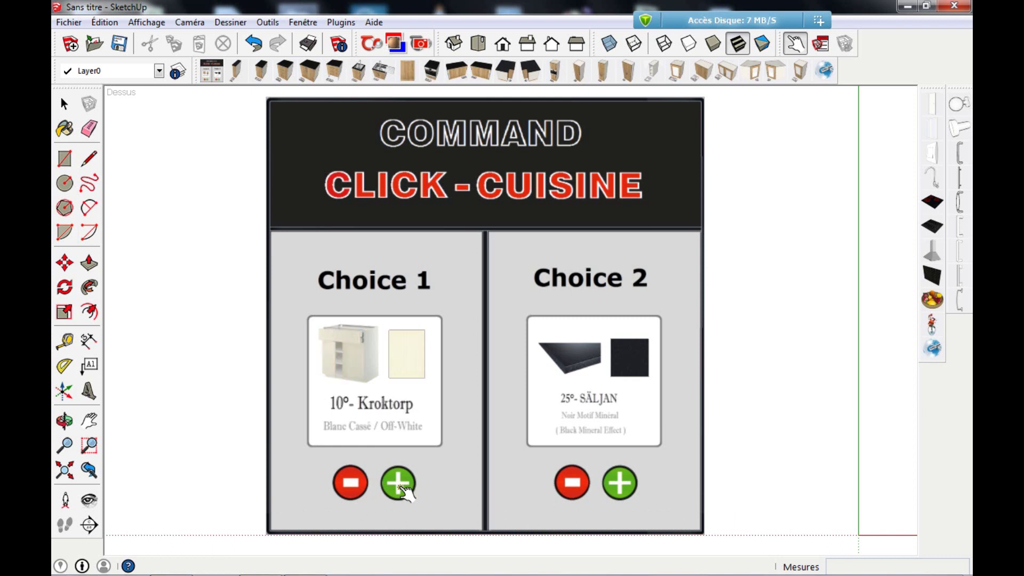
{"action": "left_click", "coordinate": [399, 487]}
{"action": "left_click", "coordinate": [399, 486]}
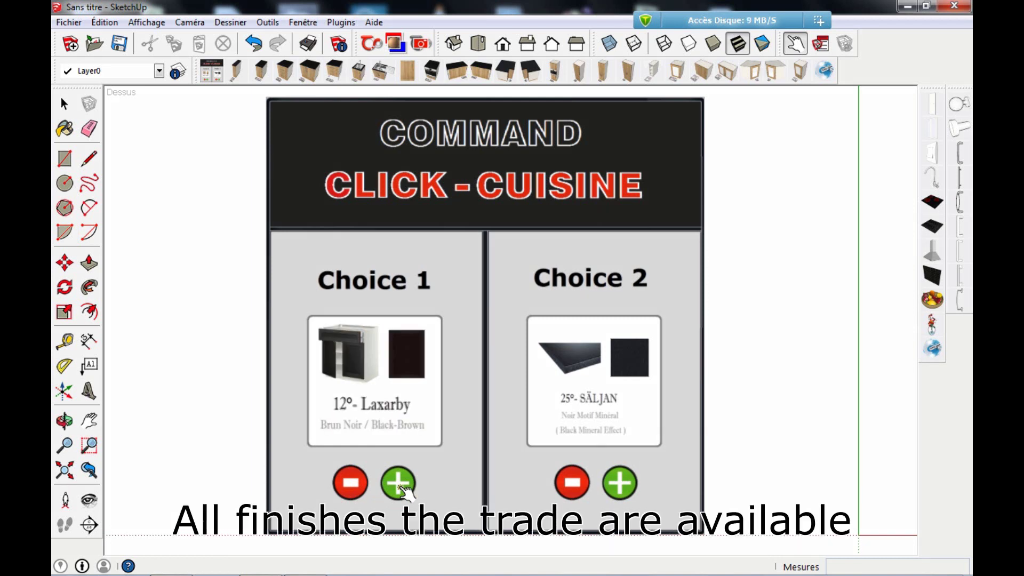
{"action": "left_click", "coordinate": [400, 487]}
{"action": "left_click", "coordinate": [400, 487]}
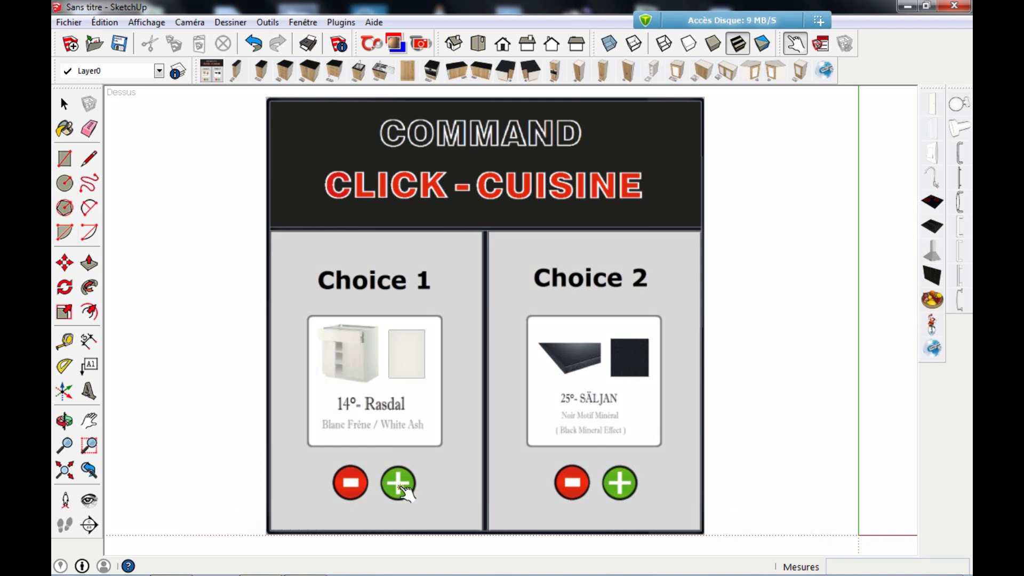
{"action": "left_click", "coordinate": [399, 487]}
{"action": "left_click", "coordinate": [399, 487]}
{"action": "left_click", "coordinate": [400, 486]}
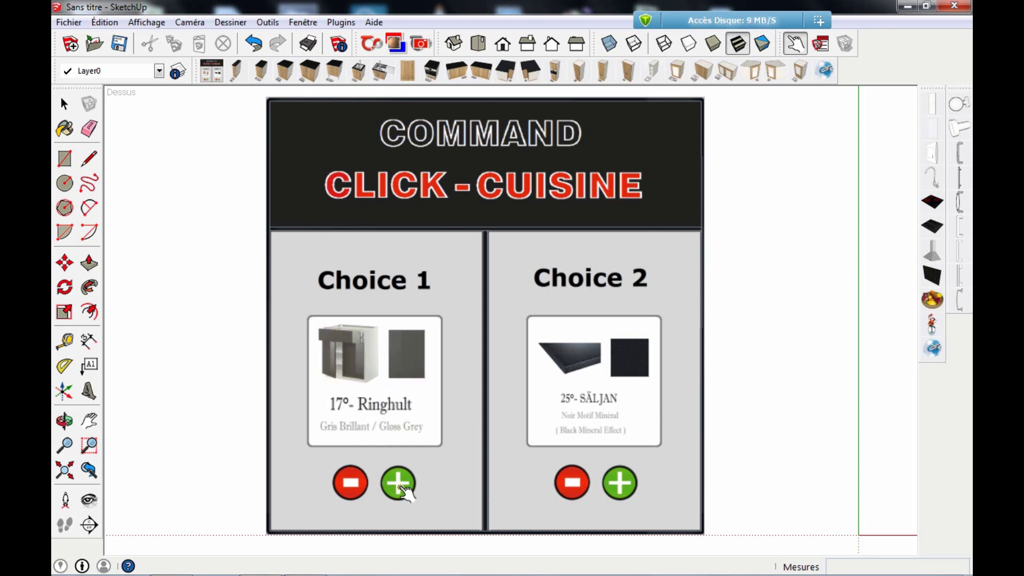
{"action": "left_click", "coordinate": [400, 487]}
{"action": "left_click", "coordinate": [400, 487]}
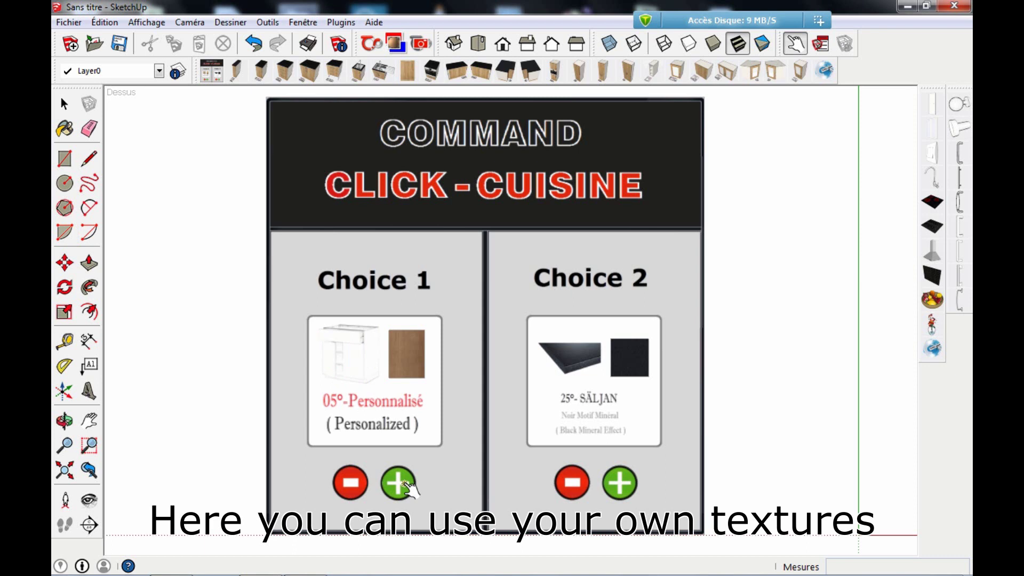
{"action": "left_click", "coordinate": [404, 483]}
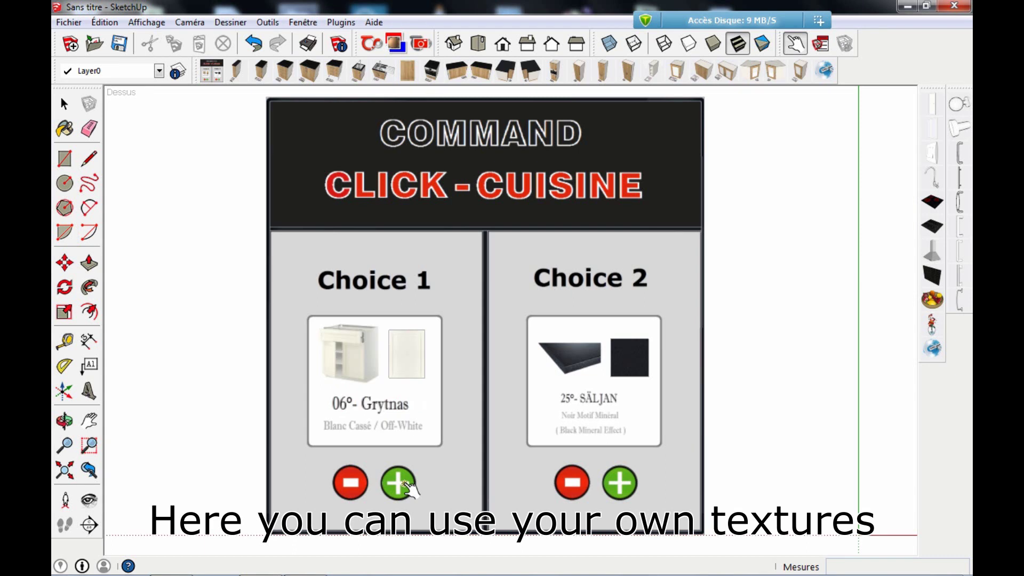
Cycle the command panel's Choice 2 worktop finish through the available materials to the wood KARLBY worktop.
{"action": "left_click", "coordinate": [620, 484]}
{"action": "left_click", "coordinate": [621, 484]}
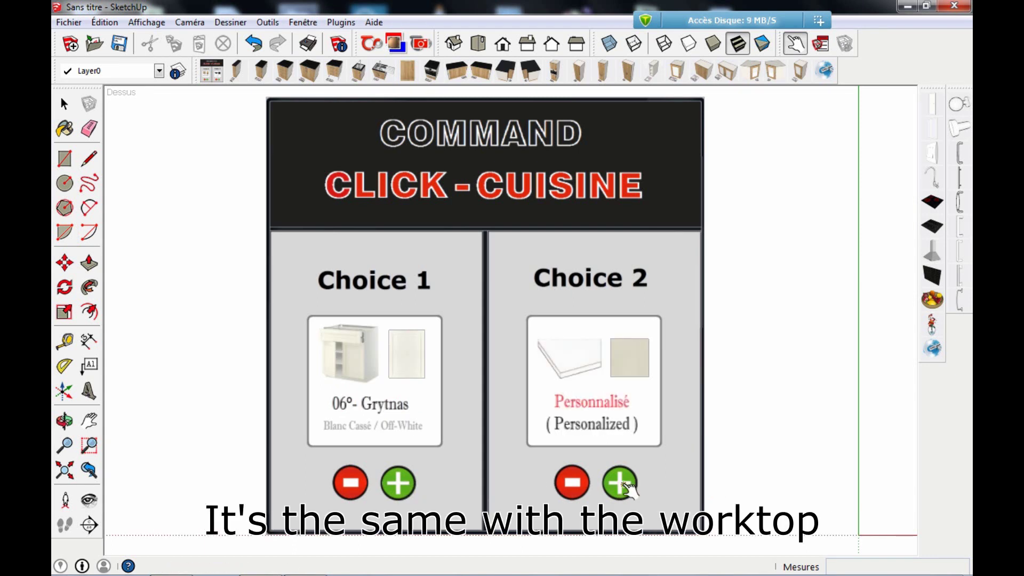
{"action": "left_click", "coordinate": [621, 484]}
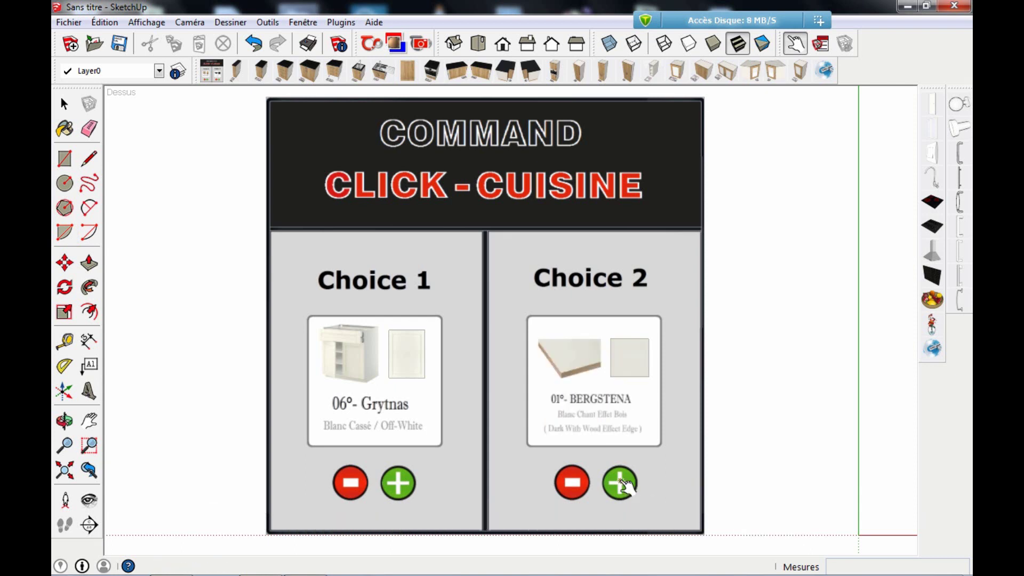
{"action": "left_click", "coordinate": [621, 484]}
{"action": "left_click", "coordinate": [621, 484]}
{"action": "left_click", "coordinate": [622, 484]}
{"action": "left_click", "coordinate": [622, 484]}
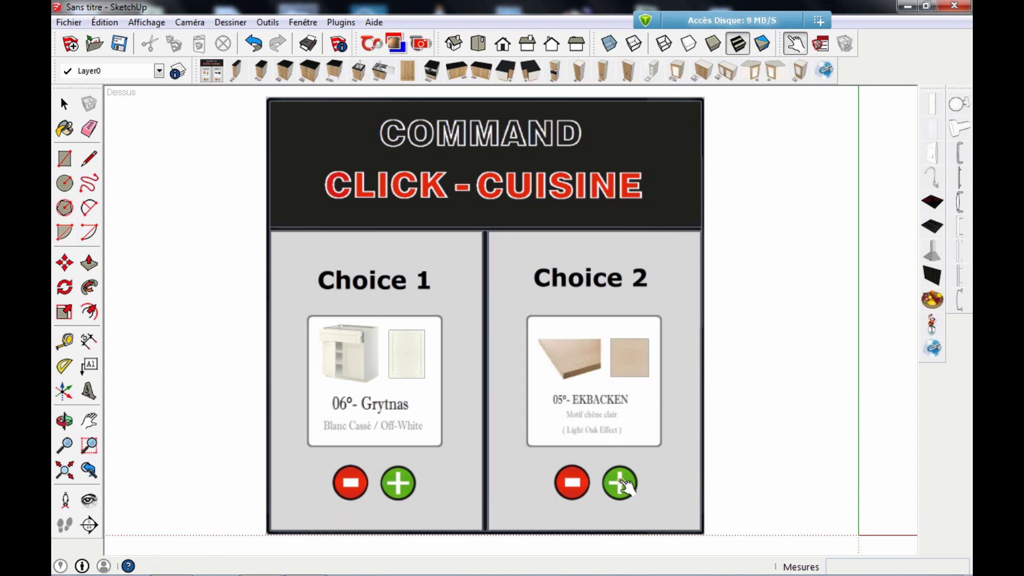
{"action": "left_click", "coordinate": [621, 484]}
{"action": "left_click", "coordinate": [621, 484]}
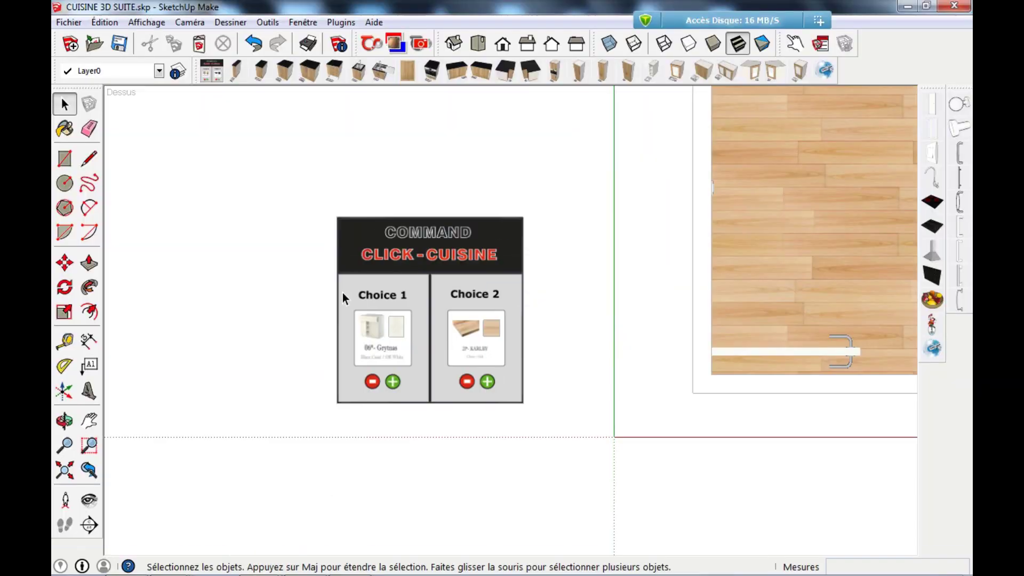
Return the camera to perspective projection and show the room in an isometric view, orbited to look into its interior.
{"action": "scroll", "coordinate": [343, 292], "scroll_direction": "down", "scroll_amount": 5}
{"action": "scroll", "coordinate": [574, 144], "scroll_direction": "up", "scroll_amount": 2}
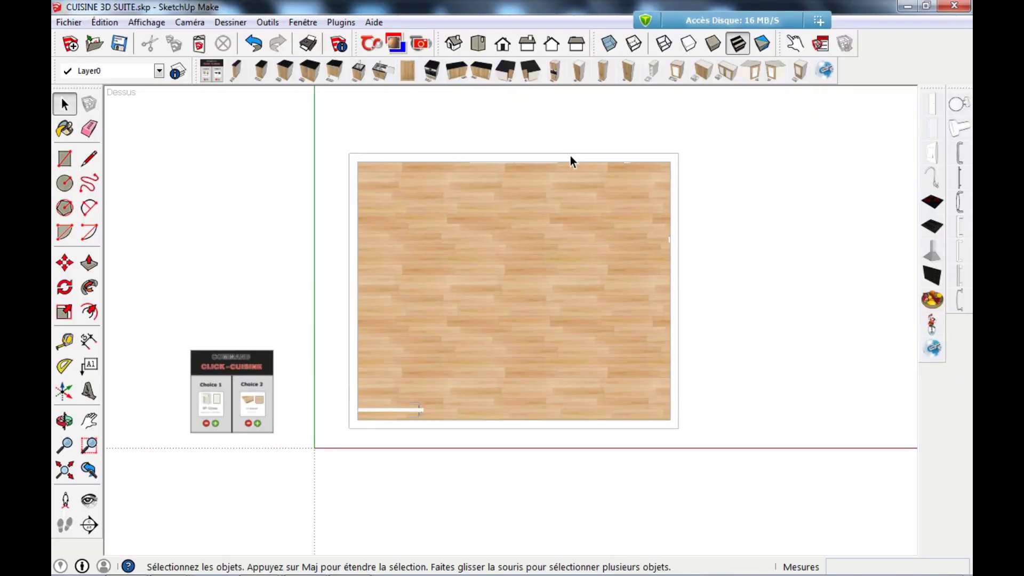
{"action": "scroll", "coordinate": [579, 176], "scroll_direction": "up", "scroll_amount": 3}
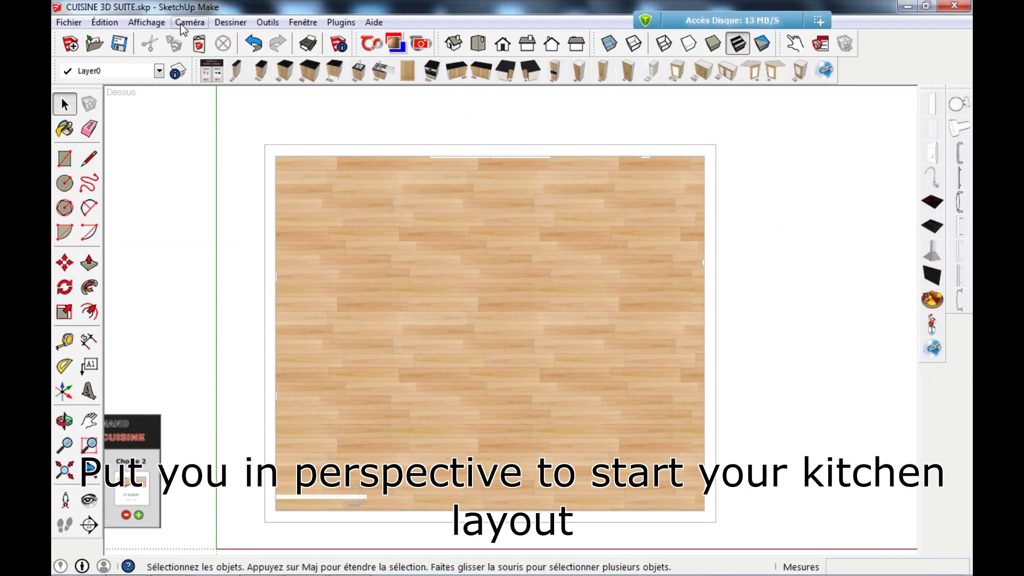
{"action": "left_click", "coordinate": [188, 23]}
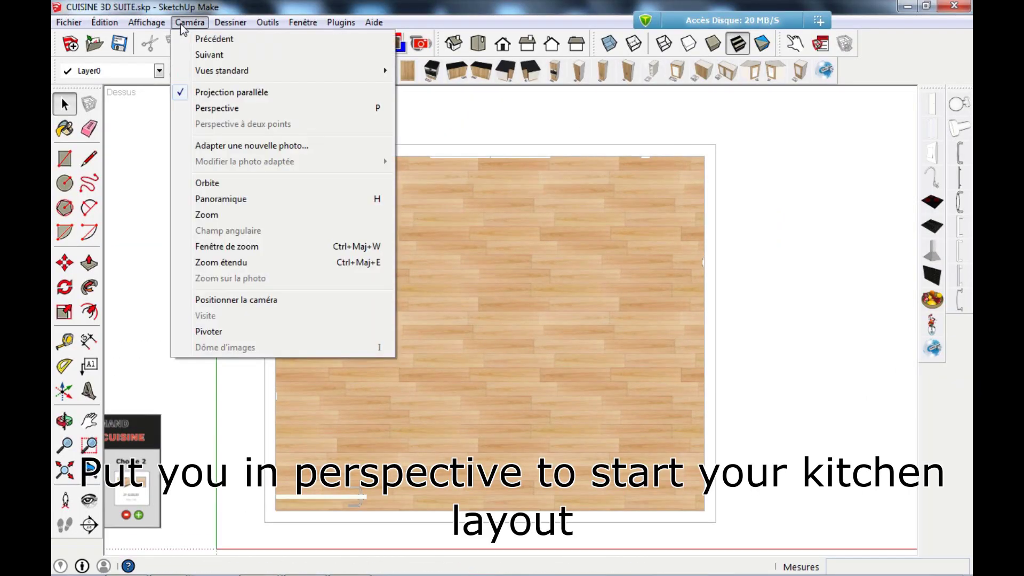
{"action": "left_click", "coordinate": [217, 108]}
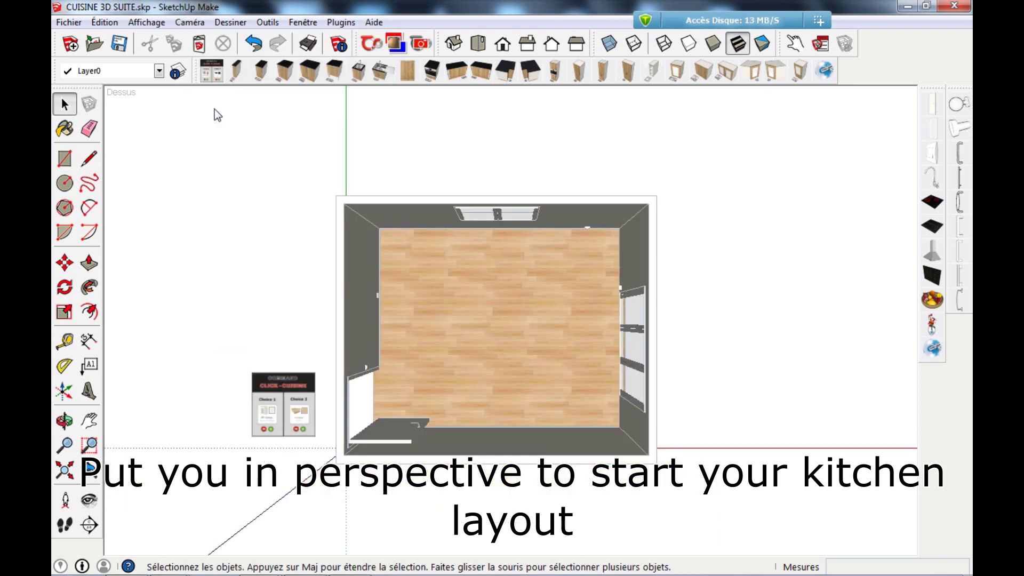
{"action": "left_click", "coordinate": [454, 43]}
{"action": "middle_click_drag", "start_coordinate": [585, 290], "coordinate": [562, 334]}
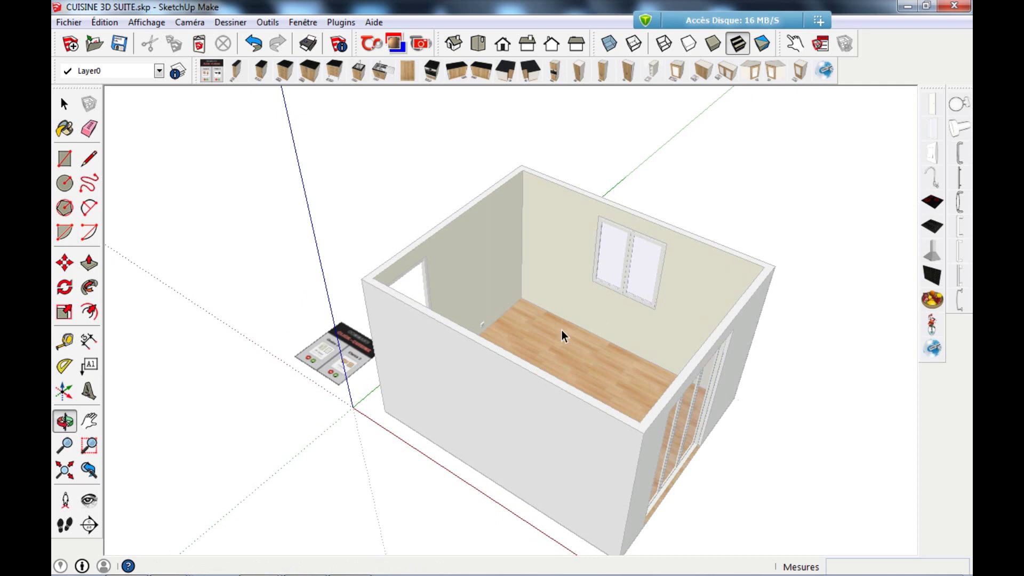
Place a corner base cabinet with worktop on the floor in the corner between the door wall and the window wall.
{"action": "scroll", "coordinate": [671, 284], "scroll_direction": "down", "scroll_amount": 3}
{"action": "scroll", "coordinate": [503, 277], "scroll_direction": "up", "scroll_amount": 6}
{"action": "scroll", "coordinate": [464, 292], "scroll_direction": "up", "scroll_amount": 2}
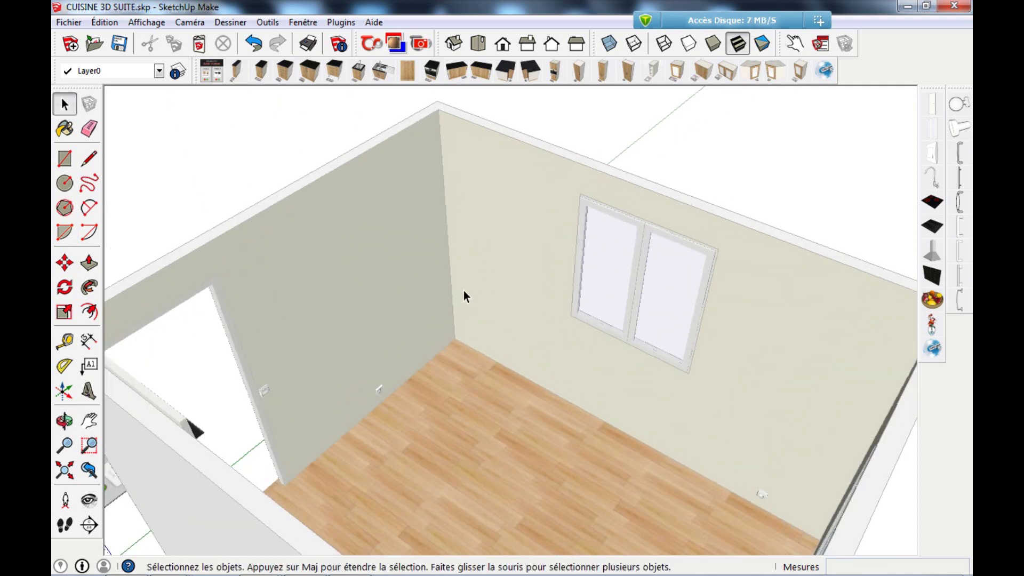
{"action": "left_click", "coordinate": [506, 70]}
{"action": "left_click", "coordinate": [455, 337]}
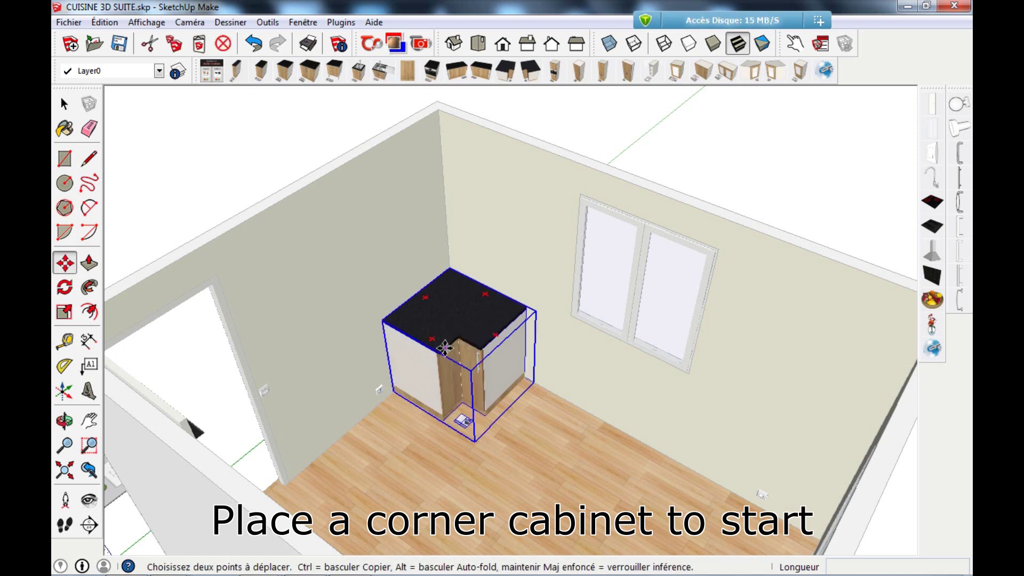
{"action": "left_click", "coordinate": [69, 107]}
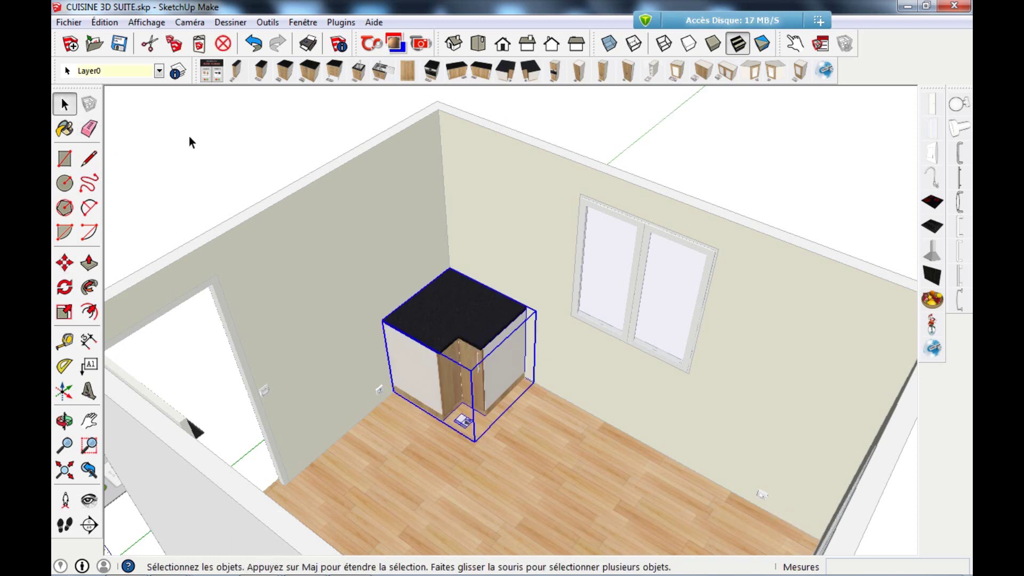
{"action": "left_click", "coordinate": [190, 142]}
Update the corner cabinet's front and worktop finishes from the command panel by interacting with its blue refresh thumbnail.
{"action": "left_click", "coordinate": [795, 45]}
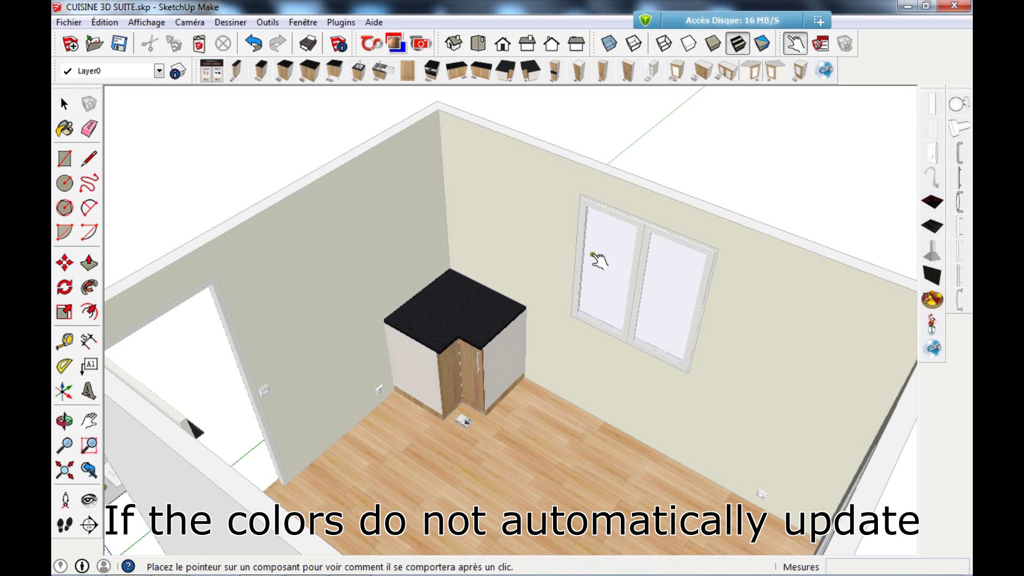
{"action": "scroll", "coordinate": [469, 395], "scroll_direction": "up", "scroll_amount": 4}
{"action": "scroll", "coordinate": [425, 247], "scroll_direction": "up", "scroll_amount": 3}
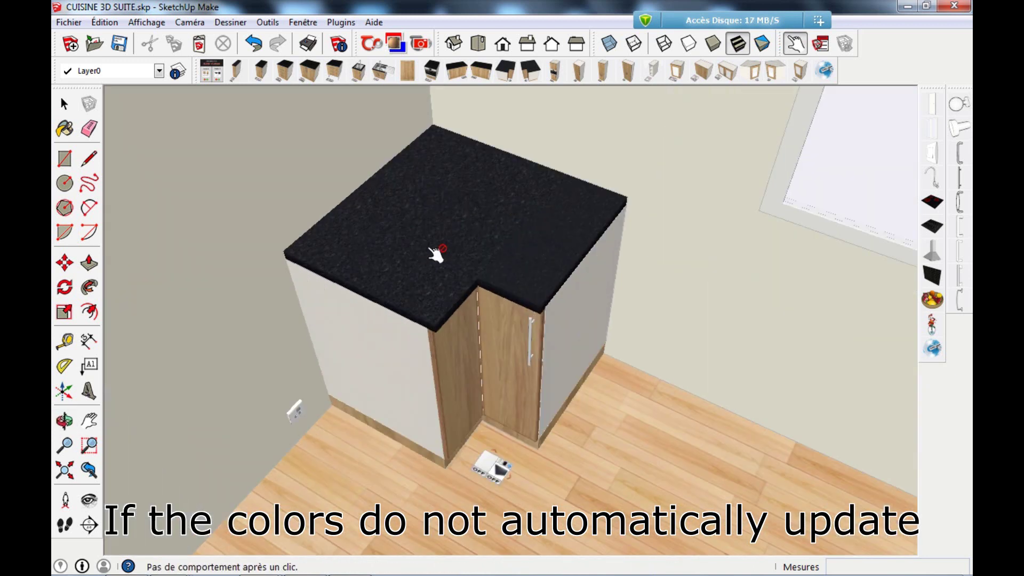
{"action": "scroll", "coordinate": [514, 345], "scroll_direction": "up", "scroll_amount": 1}
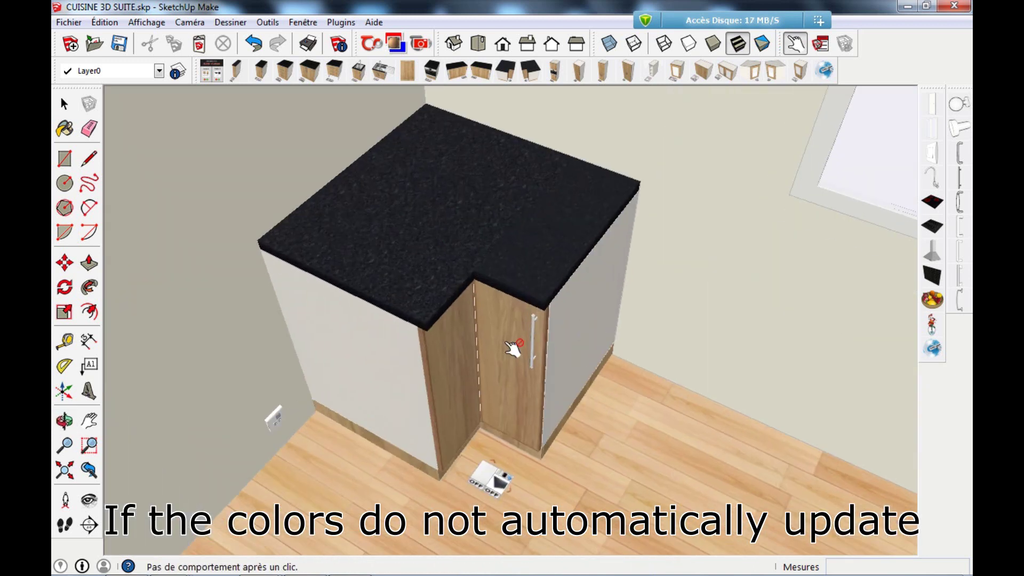
{"action": "left_click", "coordinate": [514, 480]}
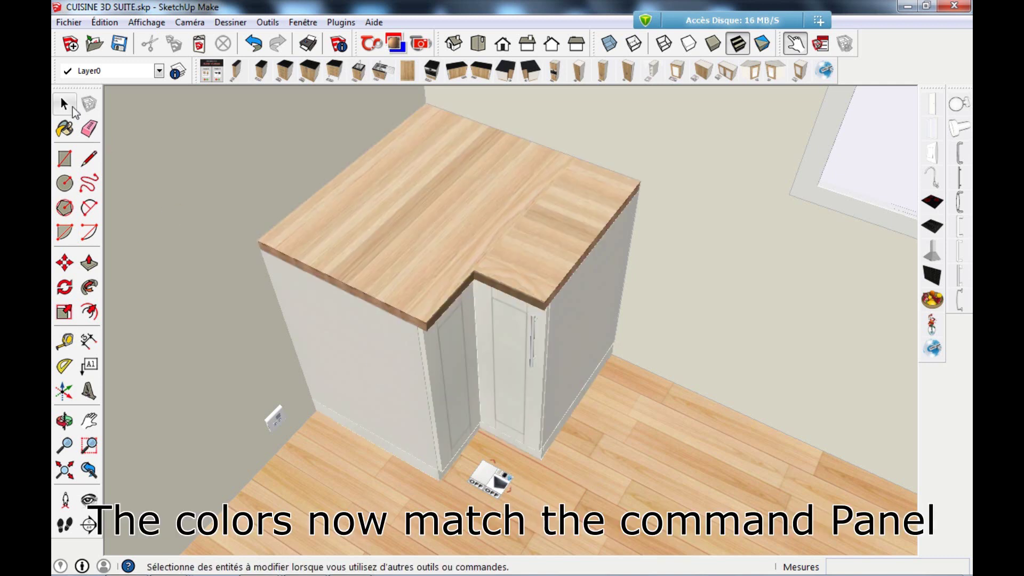
{"action": "left_click", "coordinate": [73, 108]}
{"action": "scroll", "coordinate": [451, 401], "scroll_direction": "down", "scroll_amount": 5}
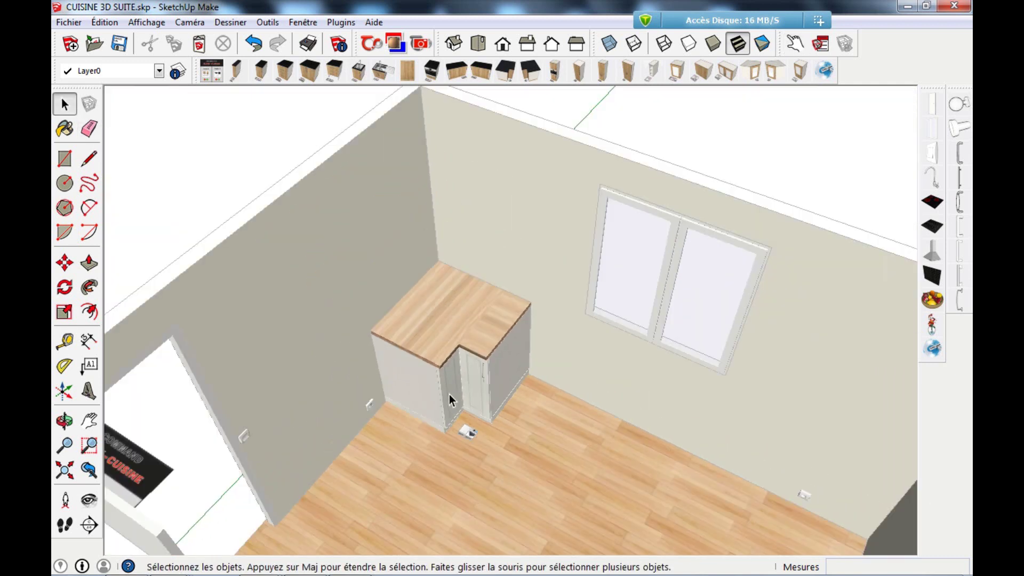
Place a two-drawer base cabinet against the corner cabinet along the window wall, with a double-bowl sink cabinet directly beside it.
{"action": "middle_click_drag", "start_coordinate": [450, 402], "coordinate": [644, 396]}
{"action": "scroll", "coordinate": [567, 401], "scroll_direction": "up", "scroll_amount": 3}
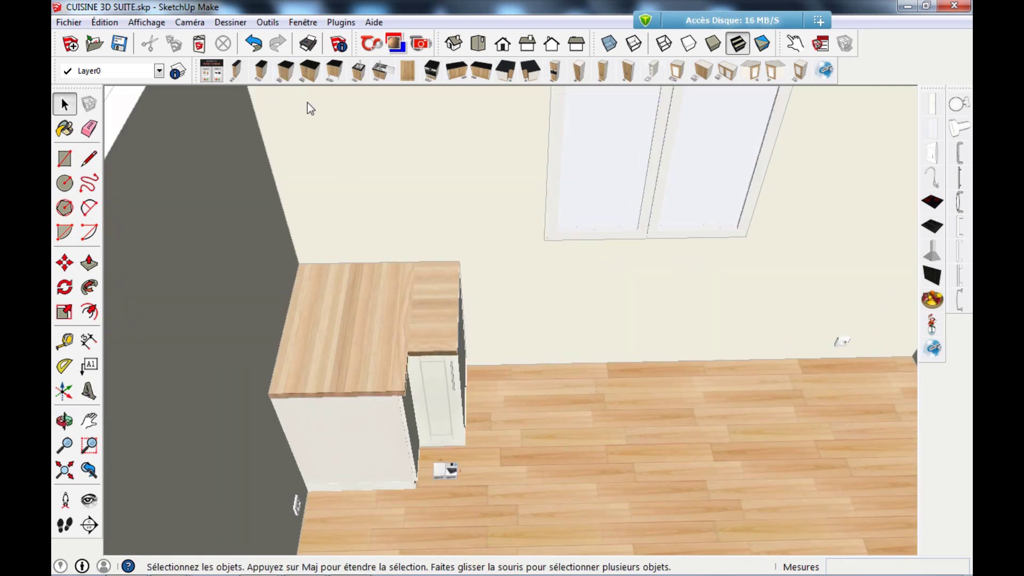
{"action": "left_click", "coordinate": [465, 446]}
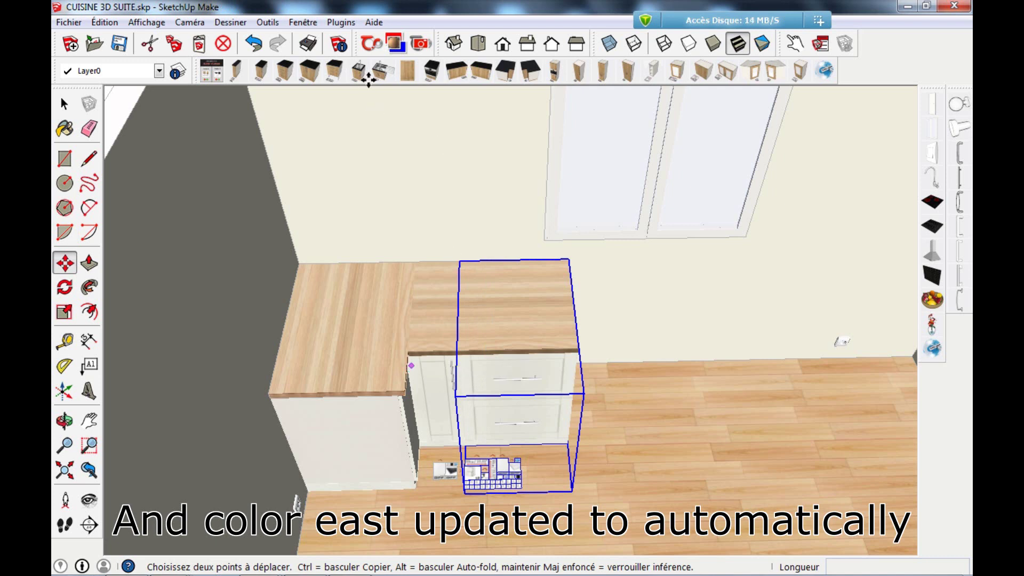
{"action": "left_click", "coordinate": [570, 442]}
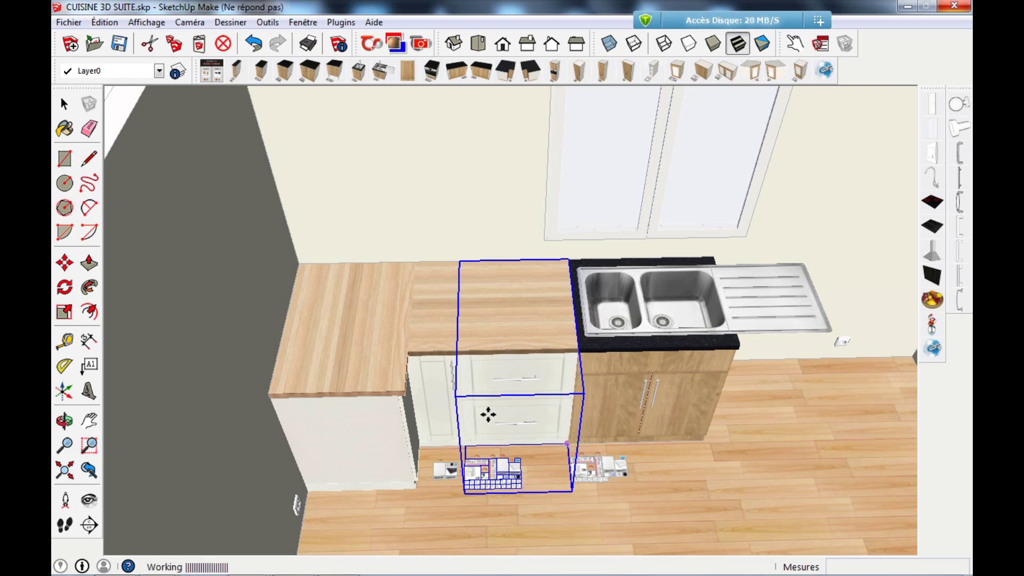
Extend the base run past the sink cabinet with a dishwasher cabinet followed by a 20 cm base cabinet.
{"action": "scroll", "coordinate": [442, 398], "scroll_direction": "down", "scroll_amount": 4}
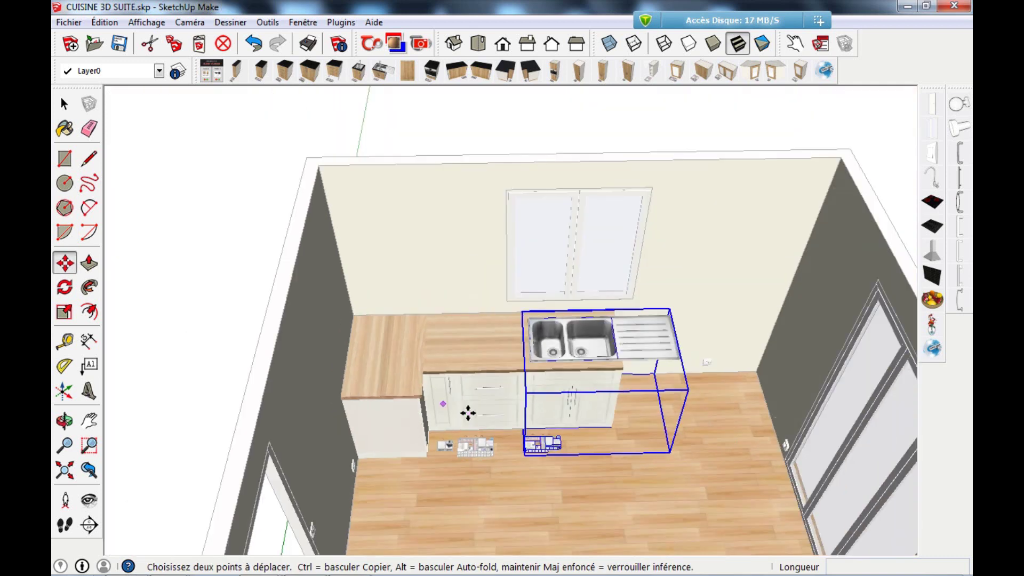
{"action": "middle_click_drag", "start_coordinate": [467, 411], "coordinate": [785, 354]}
{"action": "scroll", "coordinate": [587, 380], "scroll_direction": "up", "scroll_amount": 5}
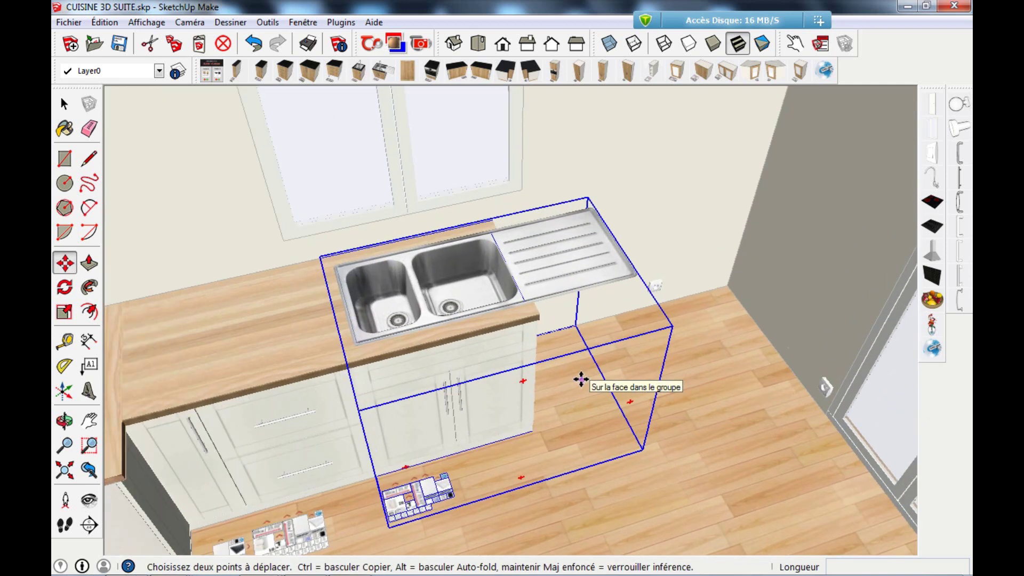
{"action": "left_click", "coordinate": [408, 70]}
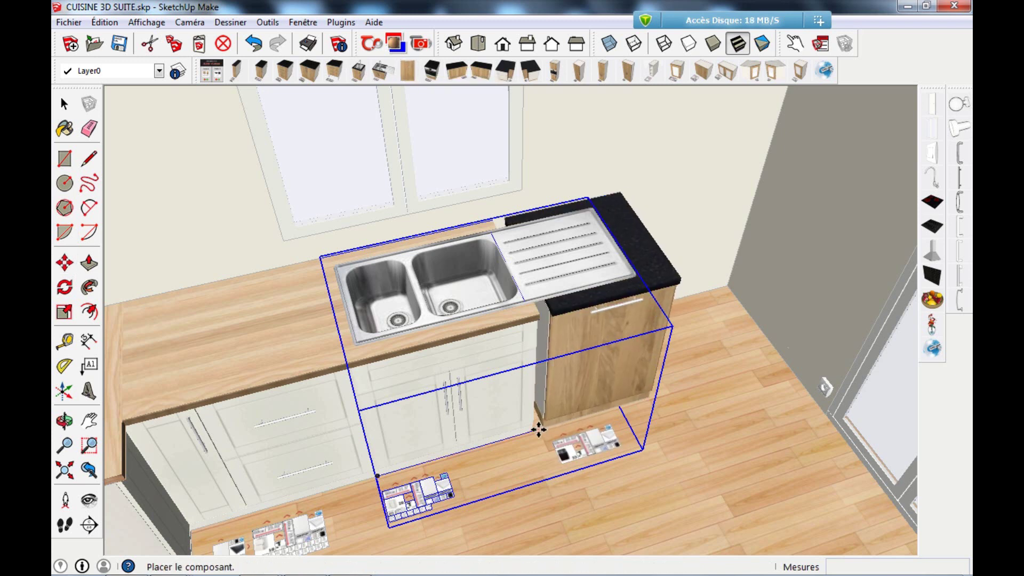
{"action": "left_click", "coordinate": [528, 452]}
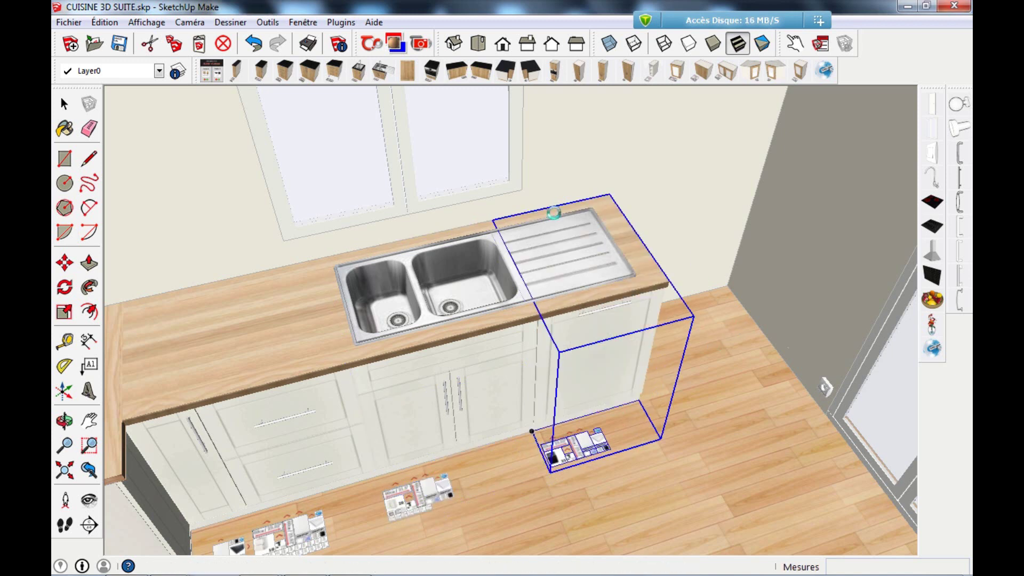
{"action": "left_click", "coordinate": [230, 69]}
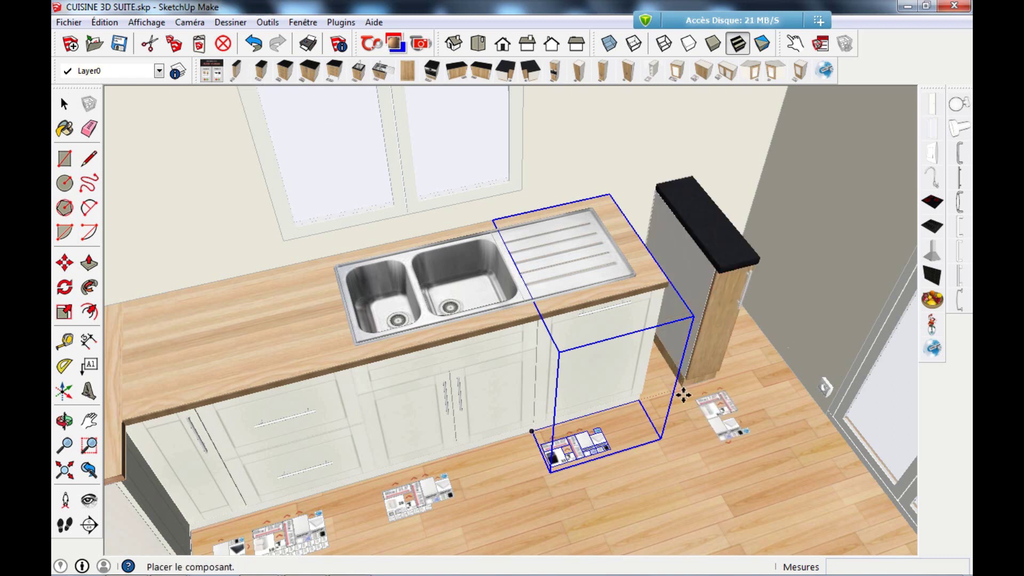
{"action": "left_click", "coordinate": [619, 404]}
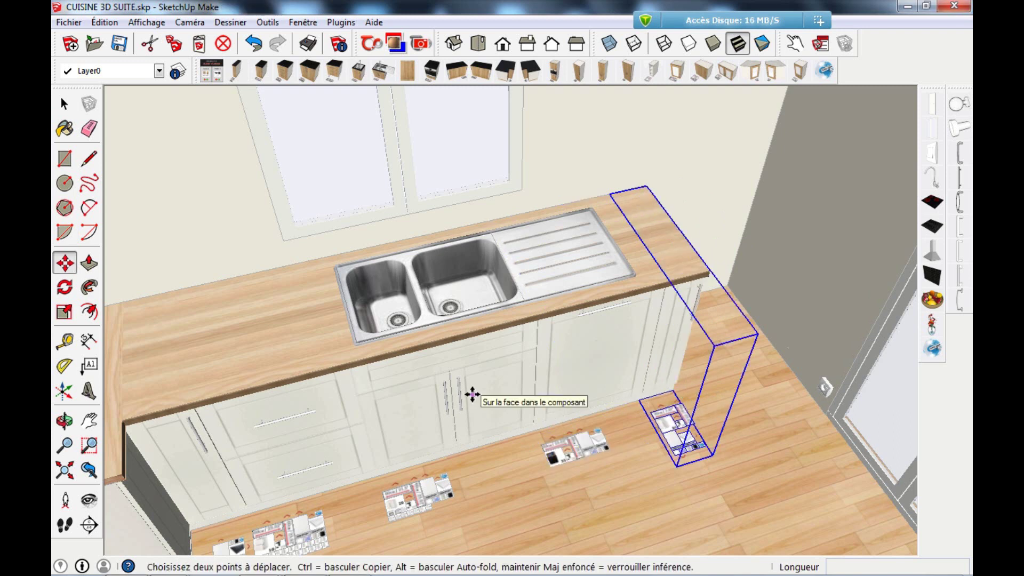
Measure the remaining floor gap along the window wall between the 20 cm cabinet and the glazed-door wall.
{"action": "scroll", "coordinate": [470, 395], "scroll_direction": "down", "scroll_amount": 6}
{"action": "scroll", "coordinate": [747, 314], "scroll_direction": "up", "scroll_amount": 3}
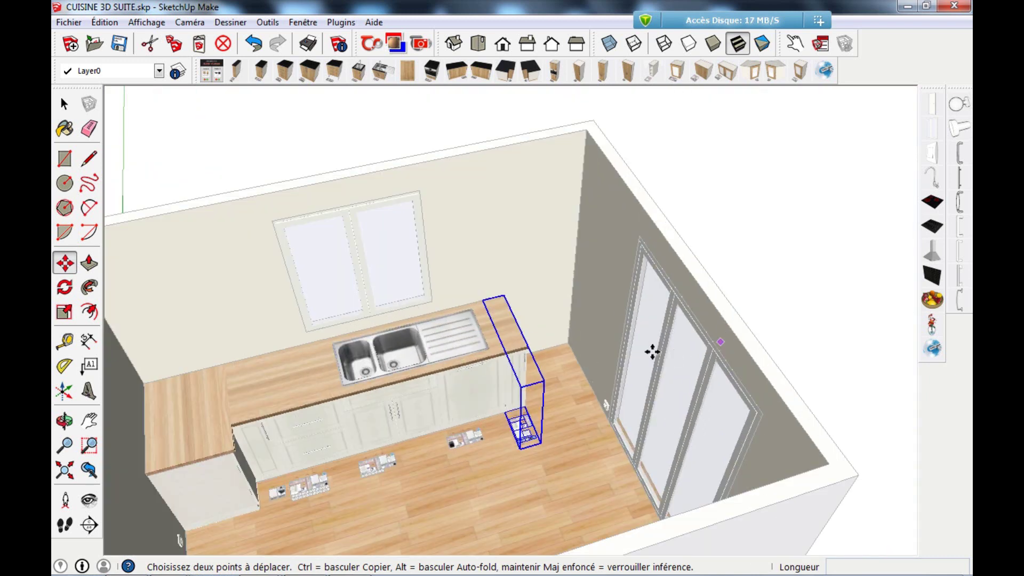
{"action": "key", "text": "space"}
{"action": "left_click", "coordinate": [739, 148]}
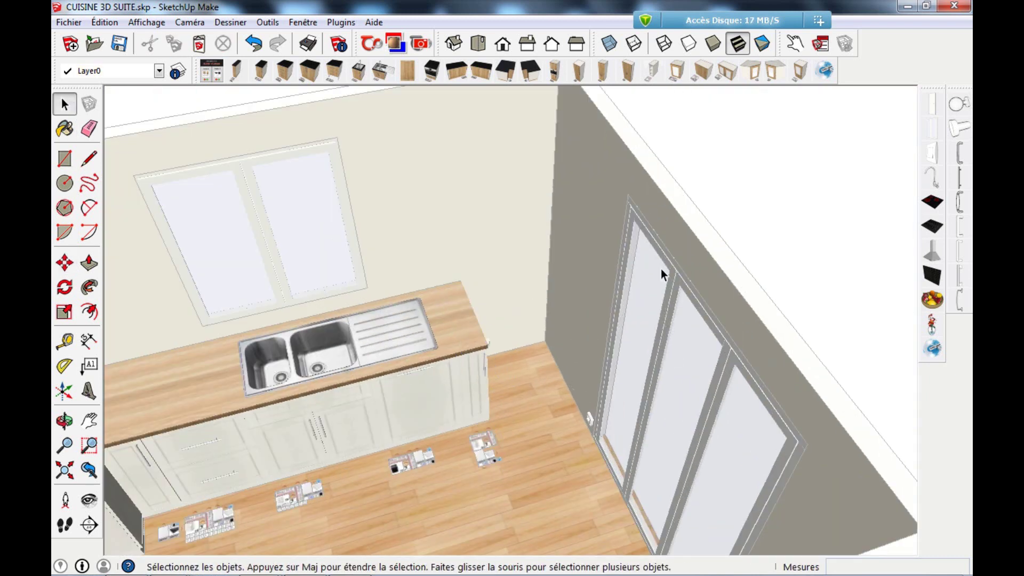
{"action": "scroll", "coordinate": [591, 347], "scroll_direction": "up", "scroll_amount": 3}
{"action": "middle_click_drag", "start_coordinate": [479, 357], "coordinate": [409, 368]}
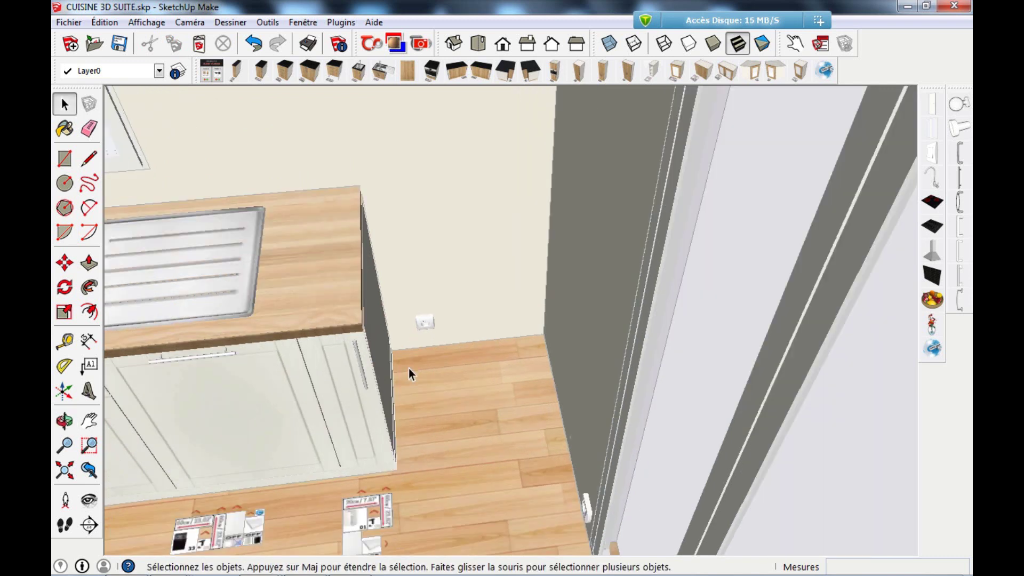
{"action": "scroll", "coordinate": [412, 357], "scroll_direction": "up", "scroll_amount": 5}
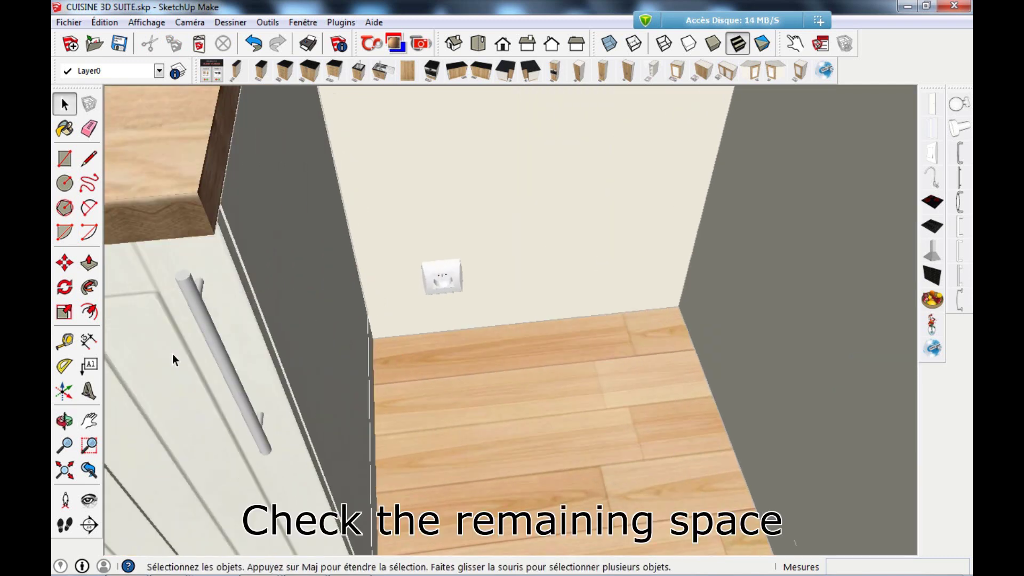
{"action": "left_click", "coordinate": [64, 341]}
{"action": "left_click", "coordinate": [374, 337]}
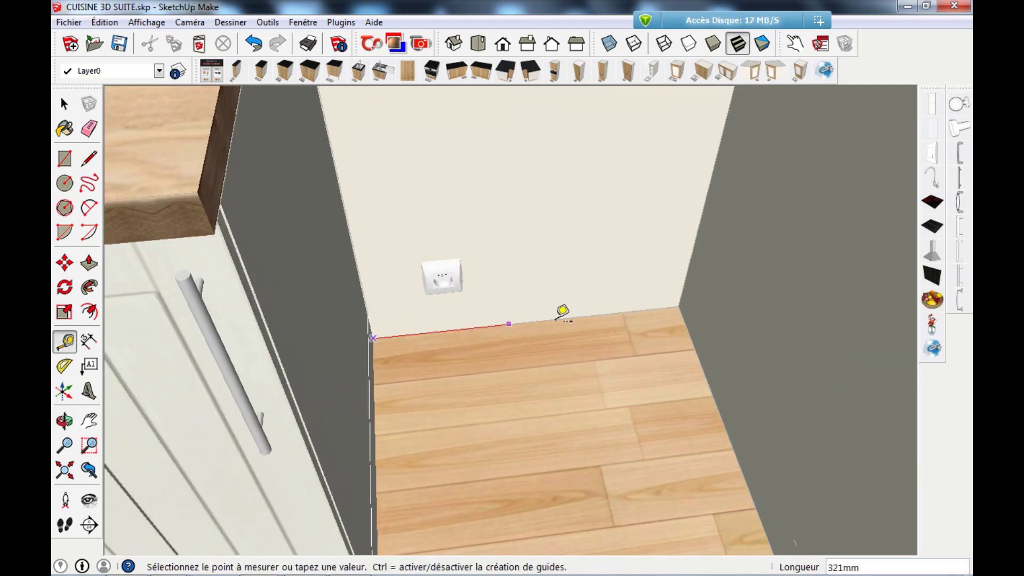
{"action": "left_click", "coordinate": [681, 305]}
{"action": "key", "text": "space"}
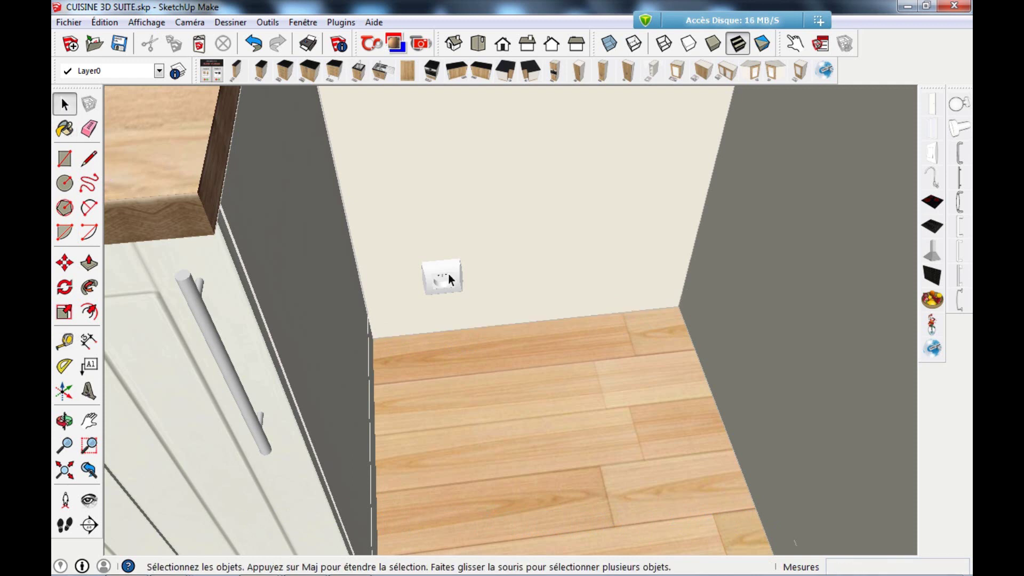
Place a tall refrigerator cabinet on the floor against the end of the 20 cm base cabinet.
{"action": "scroll", "coordinate": [507, 351], "scroll_direction": "down", "scroll_amount": 3}
{"action": "scroll", "coordinate": [507, 351], "scroll_direction": "down", "scroll_amount": 3}
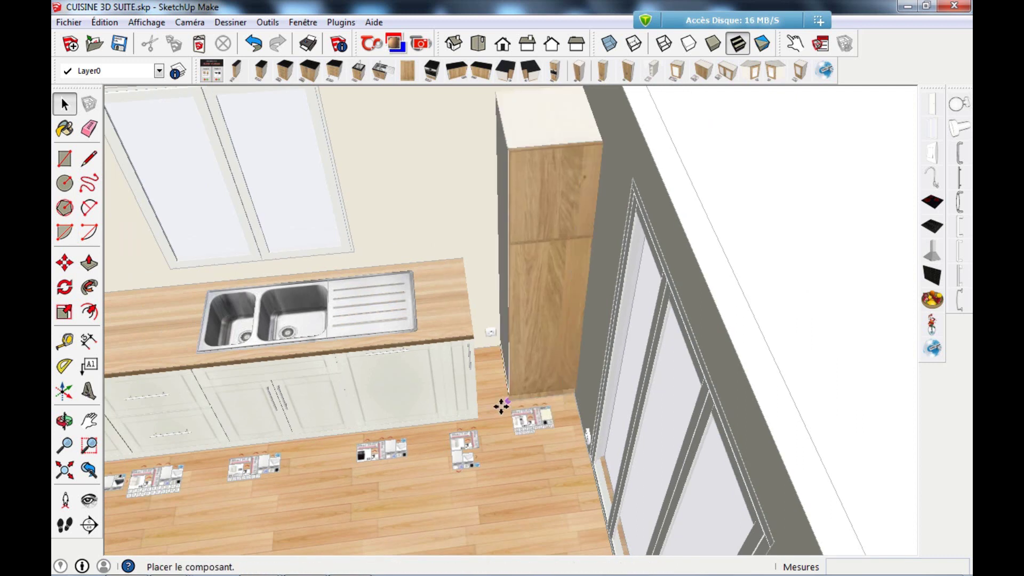
{"action": "left_click", "coordinate": [479, 418]}
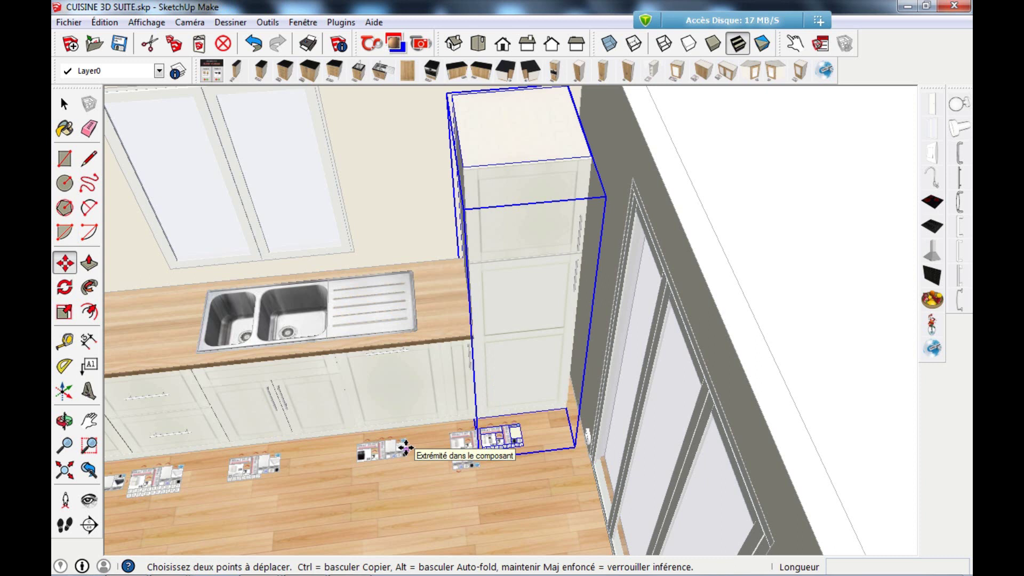
Move the refrigerator cabinet 13 mm along the red axis, away from the base cabinets, and deselect it.
{"action": "scroll", "coordinate": [522, 418], "scroll_direction": "down", "scroll_amount": 3}
{"action": "scroll", "coordinate": [542, 226], "scroll_direction": "up", "scroll_amount": 3}
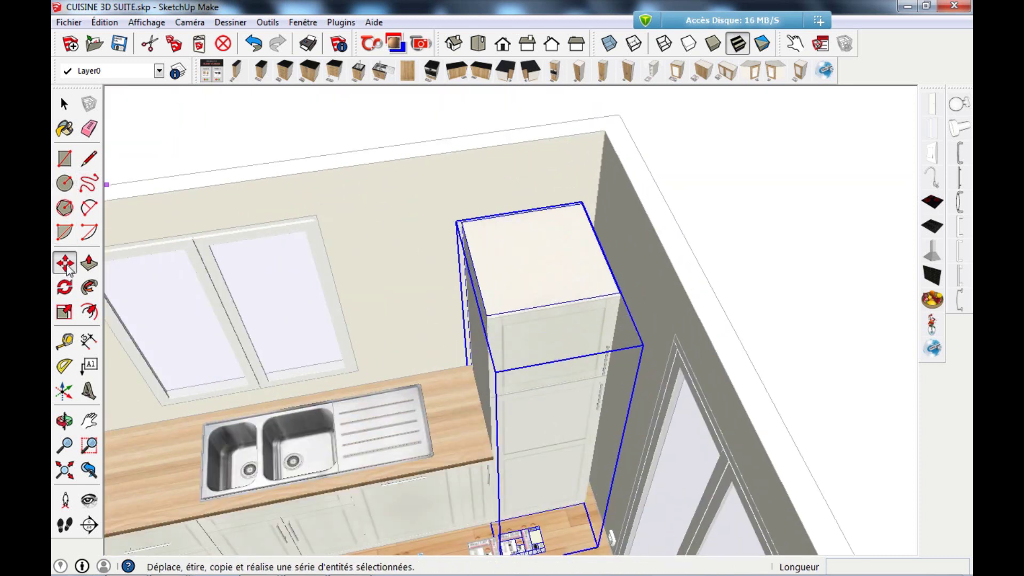
{"action": "key", "text": "space"}
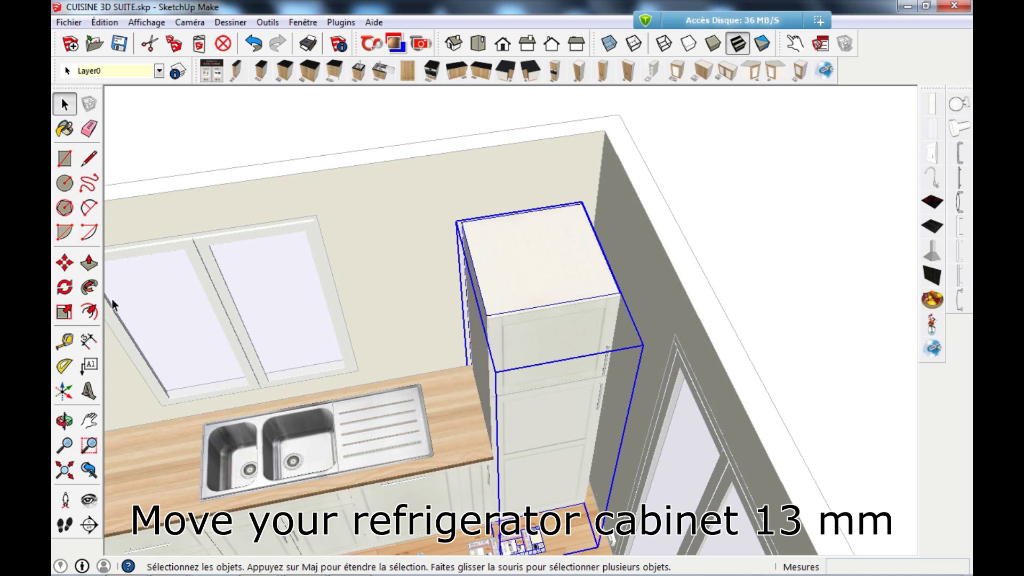
{"action": "left_click", "coordinate": [65, 263]}
{"action": "left_click", "coordinate": [507, 275]}
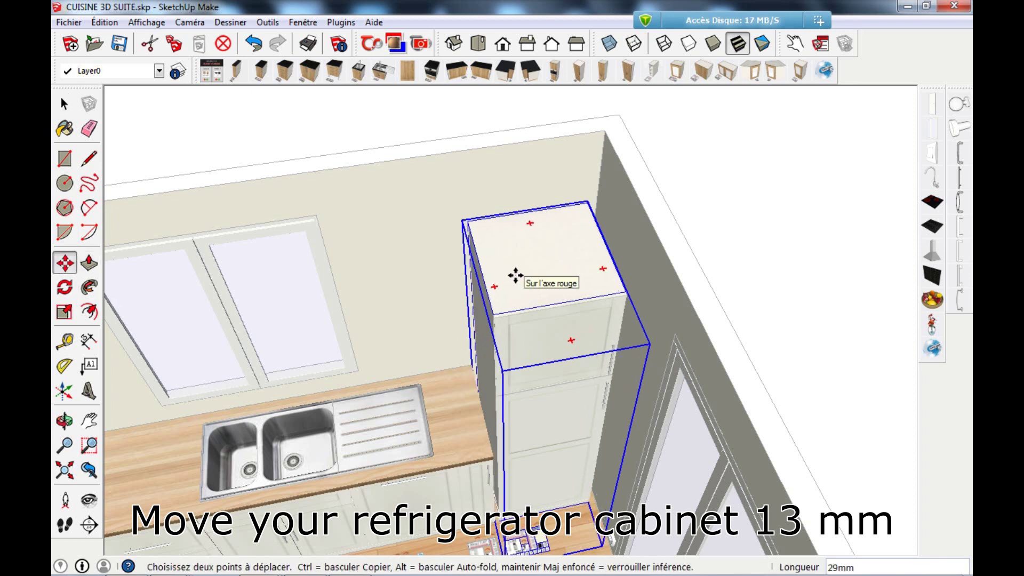
{"action": "type", "text": "13"}
{"action": "key", "text": "Return"}
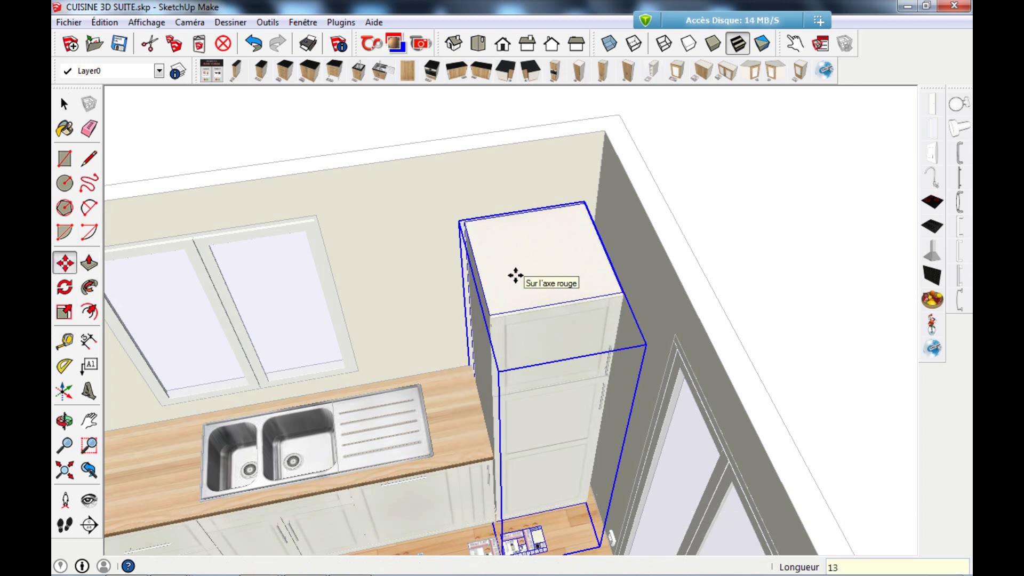
{"action": "left_click", "coordinate": [64, 103]}
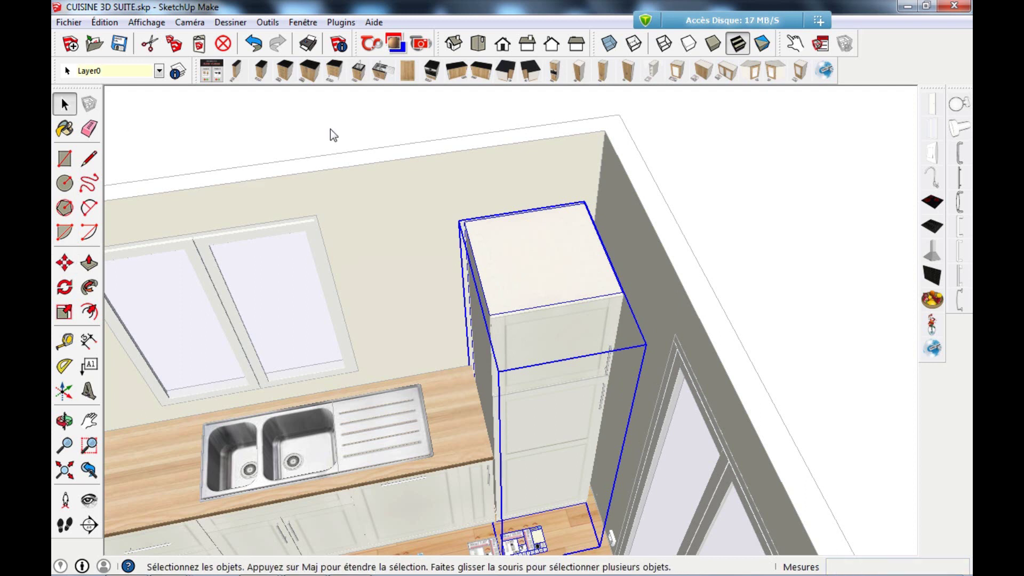
{"action": "left_click", "coordinate": [331, 132]}
Add a finishing panel to the refrigerator cabinet's side facing the sink by interacting with the dynamic component.
{"action": "middle_click_drag", "start_coordinate": [503, 206], "coordinate": [559, 193]}
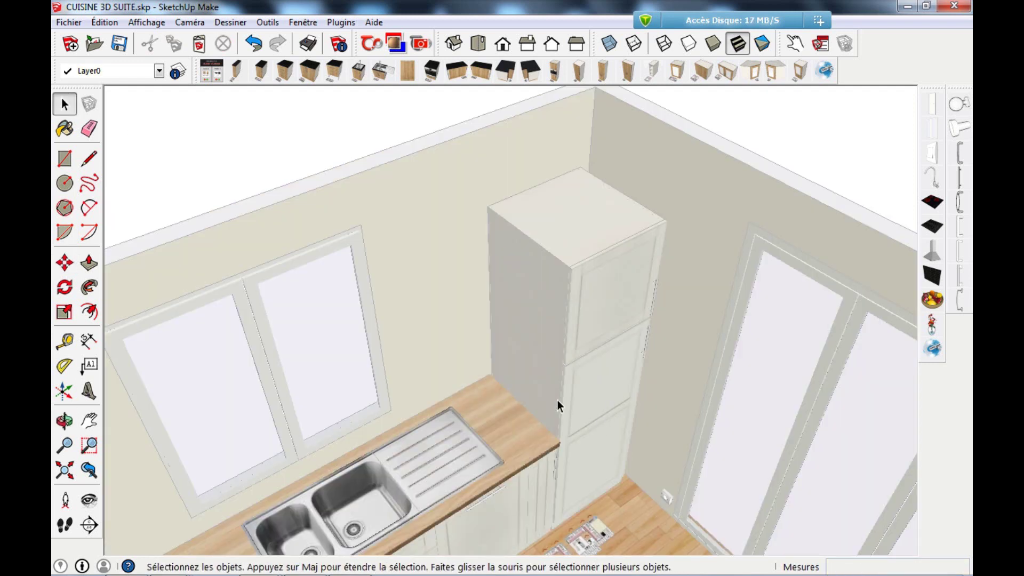
{"action": "middle_click_drag", "start_coordinate": [558, 405], "coordinate": [555, 405]}
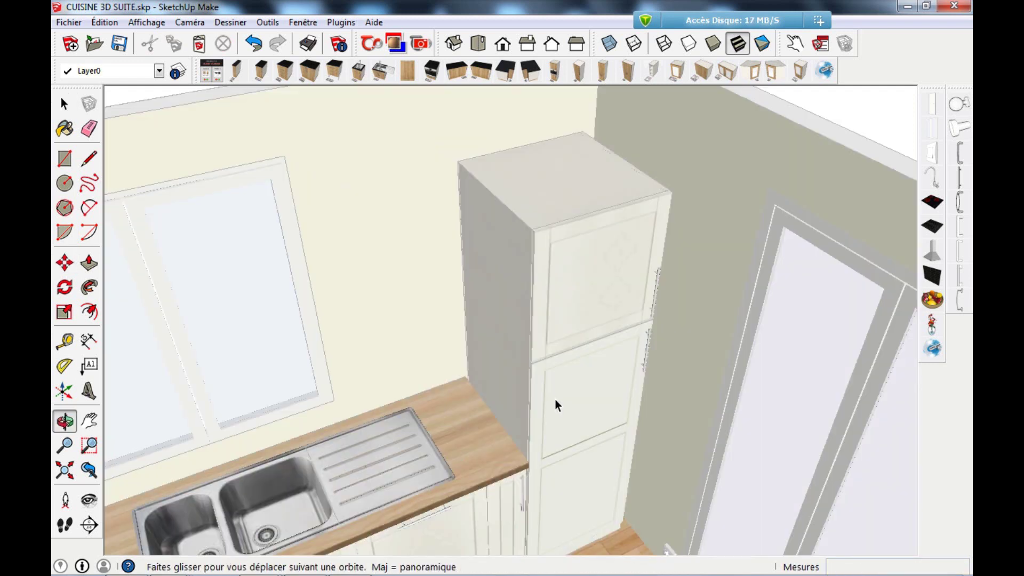
{"action": "left_click", "coordinate": [796, 45]}
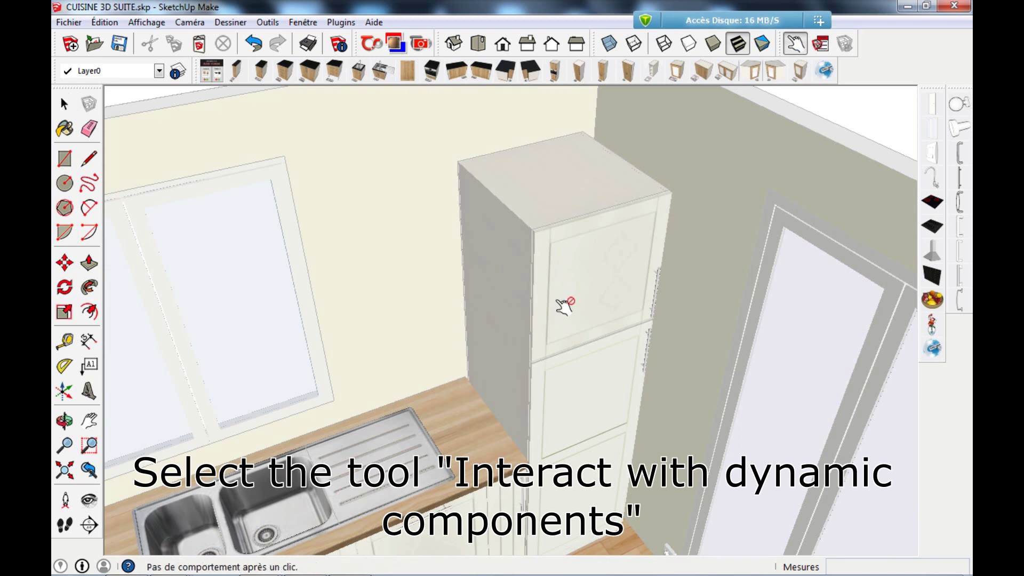
{"action": "left_click", "coordinate": [511, 325]}
Switch the refrigerator cabinet's side facing the glazed-door wall to a vertical filler band.
{"action": "middle_click_drag", "start_coordinate": [513, 329], "coordinate": [499, 362]}
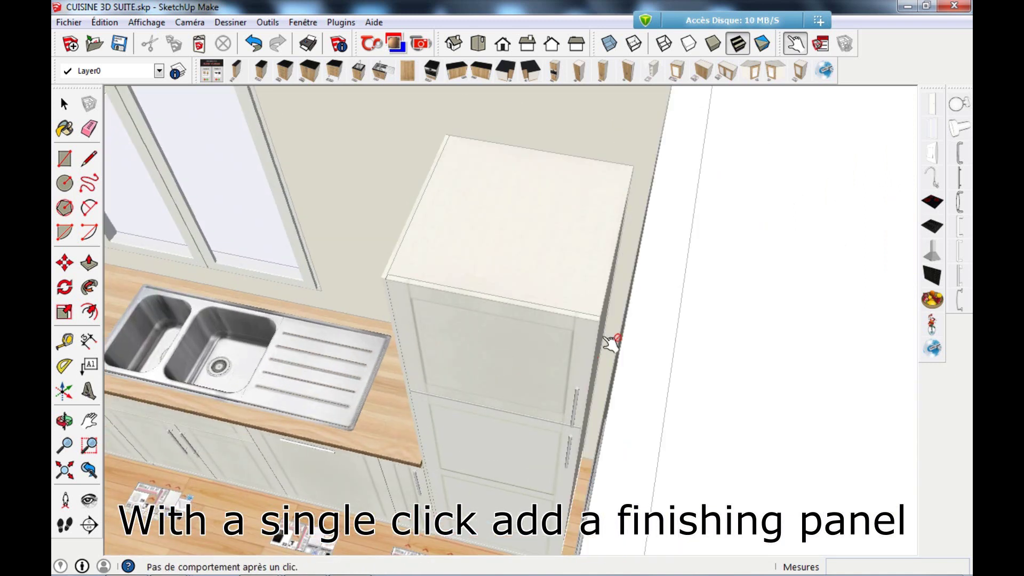
{"action": "scroll", "coordinate": [612, 336], "scroll_direction": "up", "scroll_amount": 3}
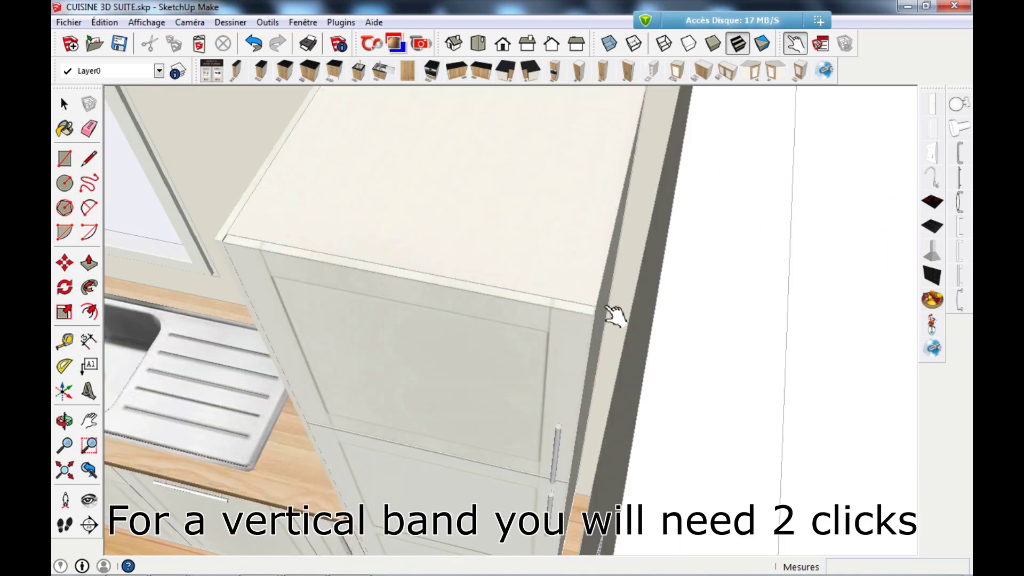
{"action": "left_click", "coordinate": [613, 314]}
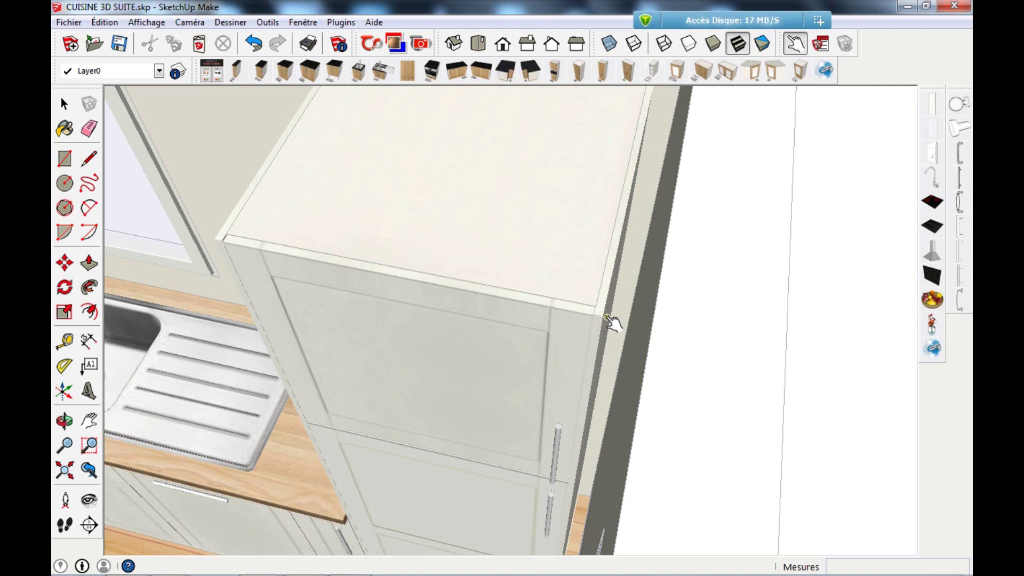
{"action": "scroll", "coordinate": [587, 327], "scroll_direction": "down", "scroll_amount": 3}
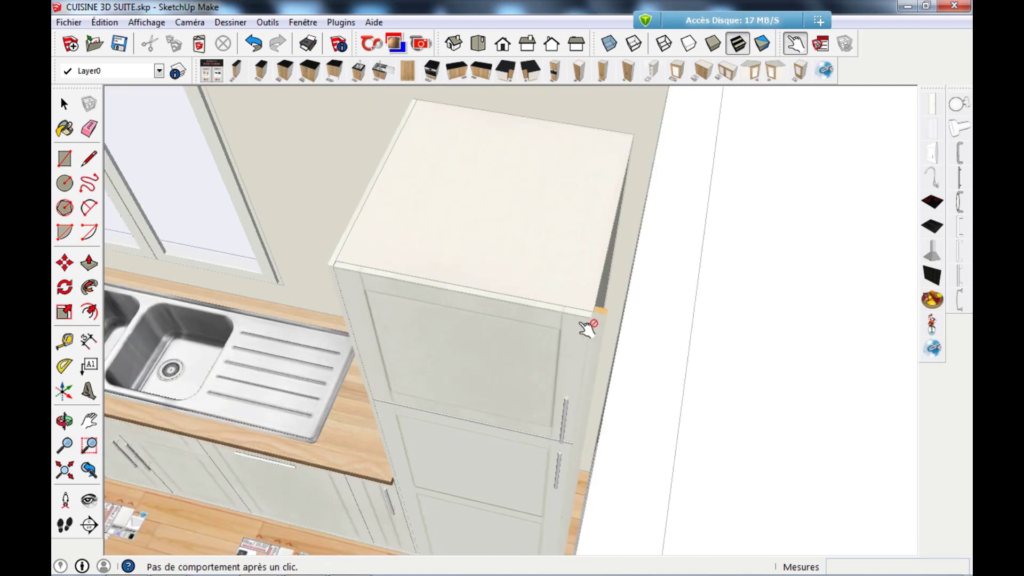
Close the top of the refrigerator cabinet with a finishing panel by interacting with its upper face.
{"action": "middle_click_drag", "start_coordinate": [585, 325], "coordinate": [554, 222]}
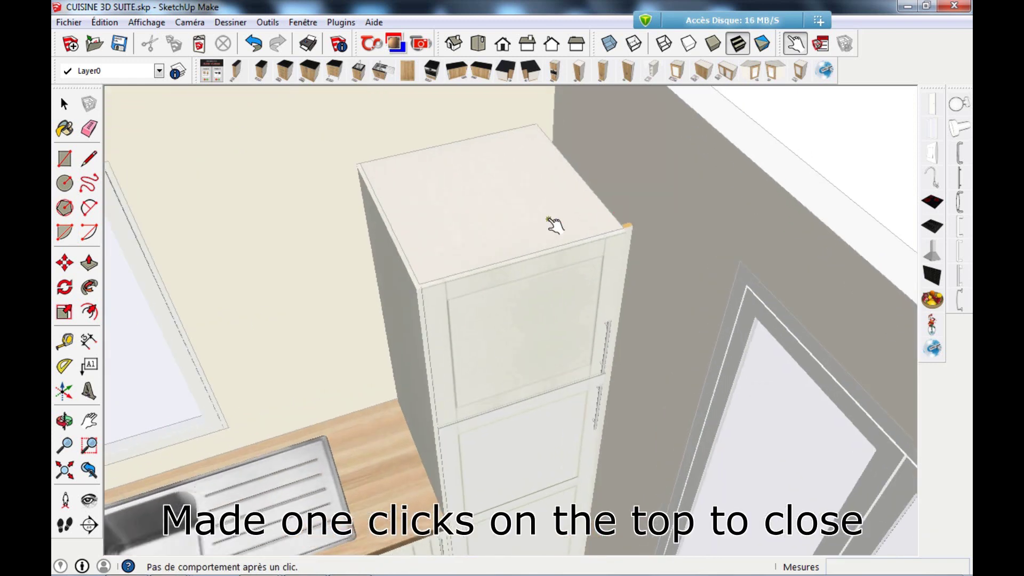
{"action": "left_click", "coordinate": [545, 220]}
{"action": "scroll", "coordinate": [509, 222], "scroll_direction": "down", "scroll_amount": 1}
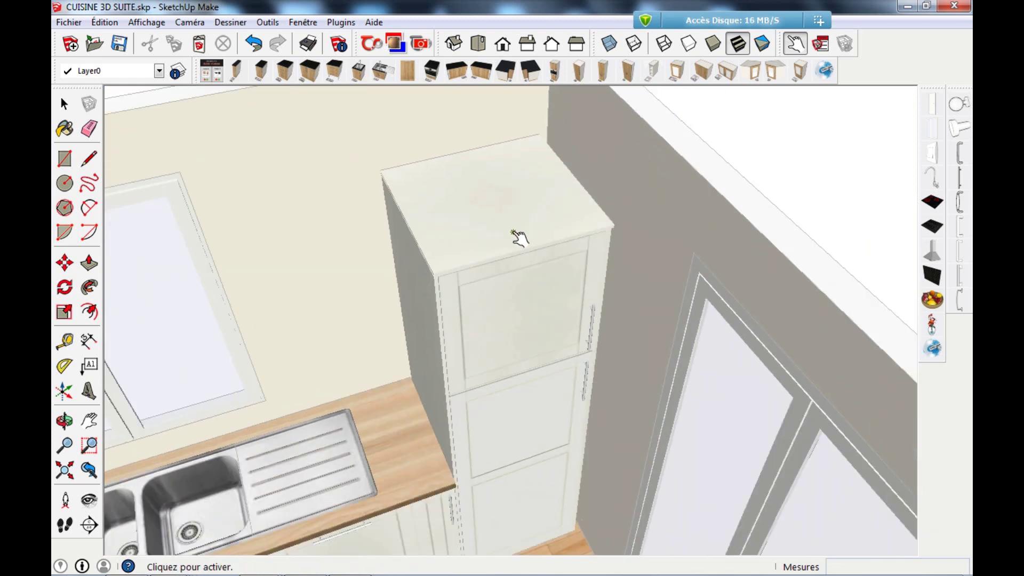
{"action": "scroll", "coordinate": [662, 290], "scroll_direction": "down", "scroll_amount": 1}
{"action": "scroll", "coordinate": [664, 278], "scroll_direction": "up", "scroll_amount": 3}
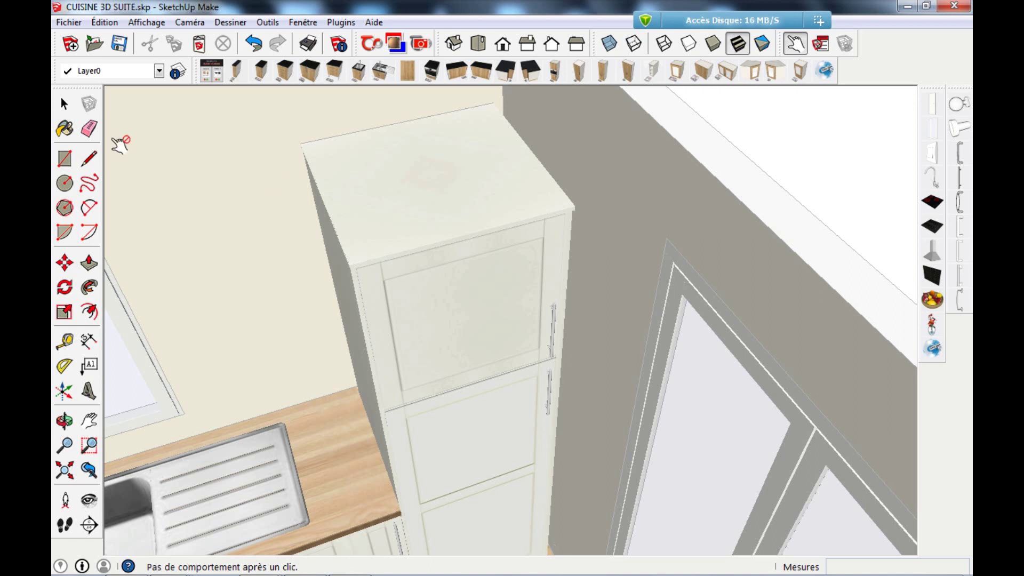
Open the refrigerator cabinet for editing and scale its vertical band along the red axis toward the wall by about 2.18.
{"action": "left_click", "coordinate": [65, 104]}
{"action": "double_click", "coordinate": [569, 257]}
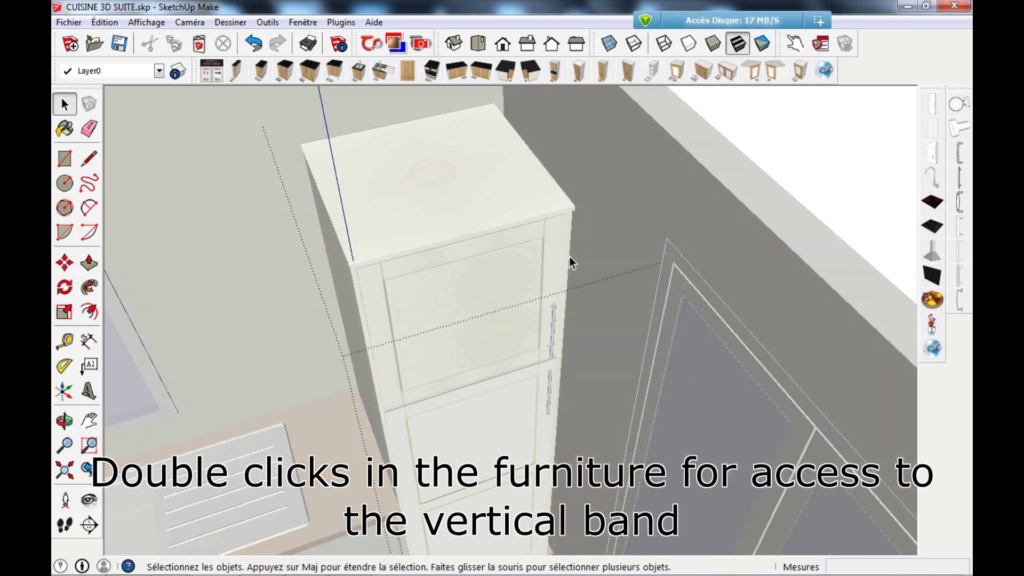
{"action": "left_click", "coordinate": [570, 256]}
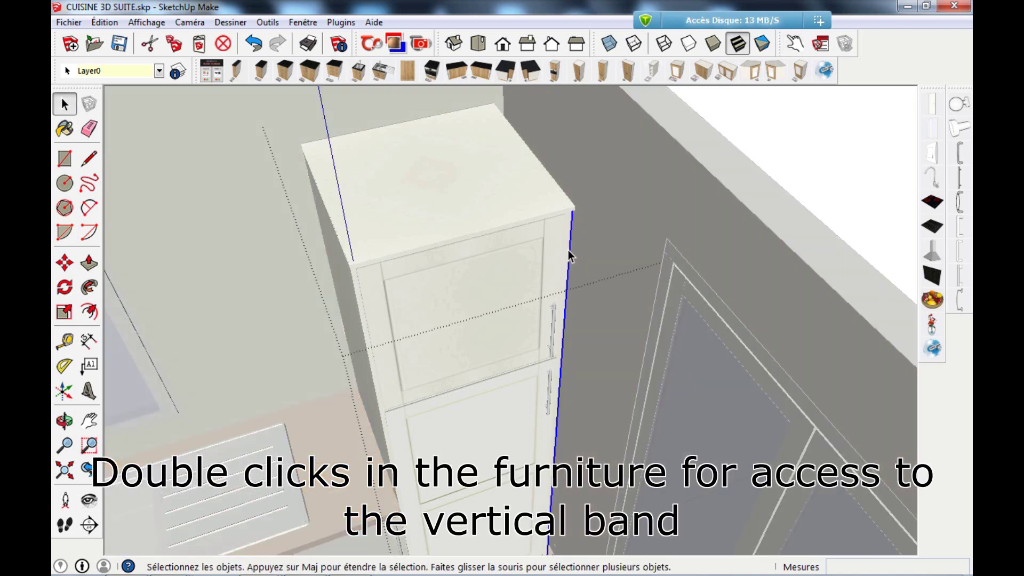
{"action": "left_click", "coordinate": [64, 313]}
{"action": "left_click", "coordinate": [555, 429]}
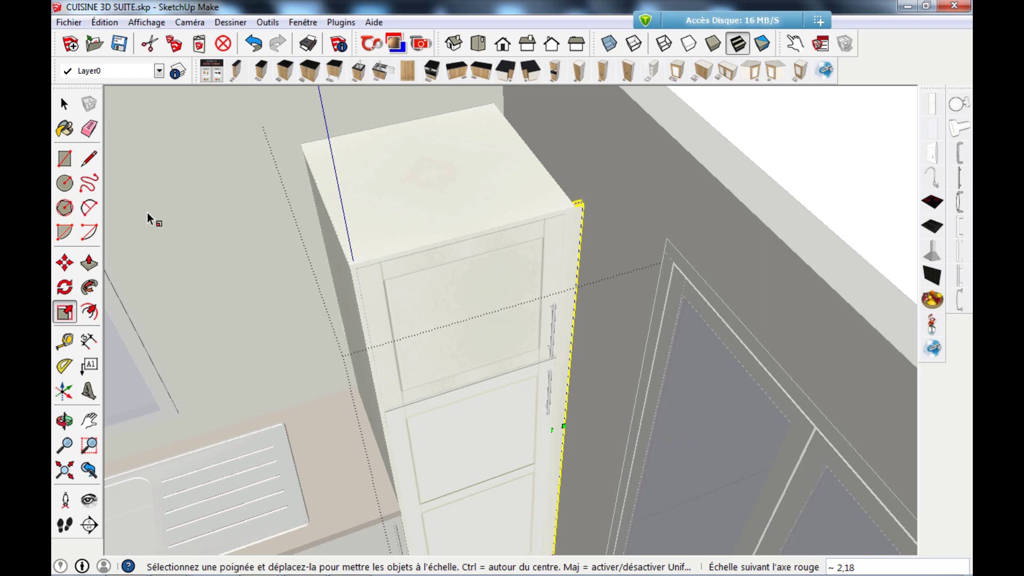
Leave the refrigerator cabinet's editing context and interact with its vertical band so the top finishing panel adjusts to the new width.
{"action": "left_click", "coordinate": [64, 104]}
{"action": "left_click", "coordinate": [800, 153]}
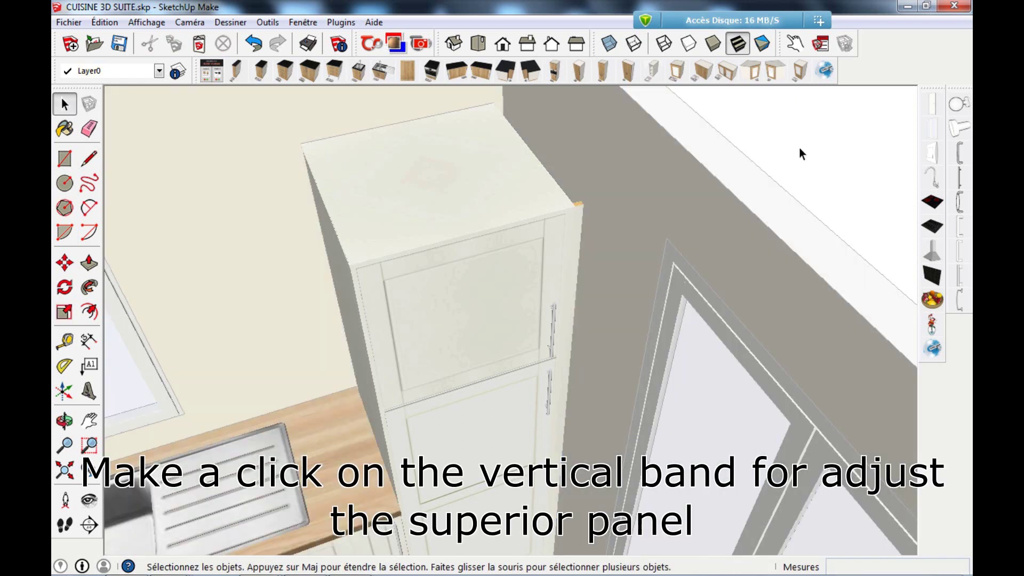
{"action": "left_click", "coordinate": [794, 44]}
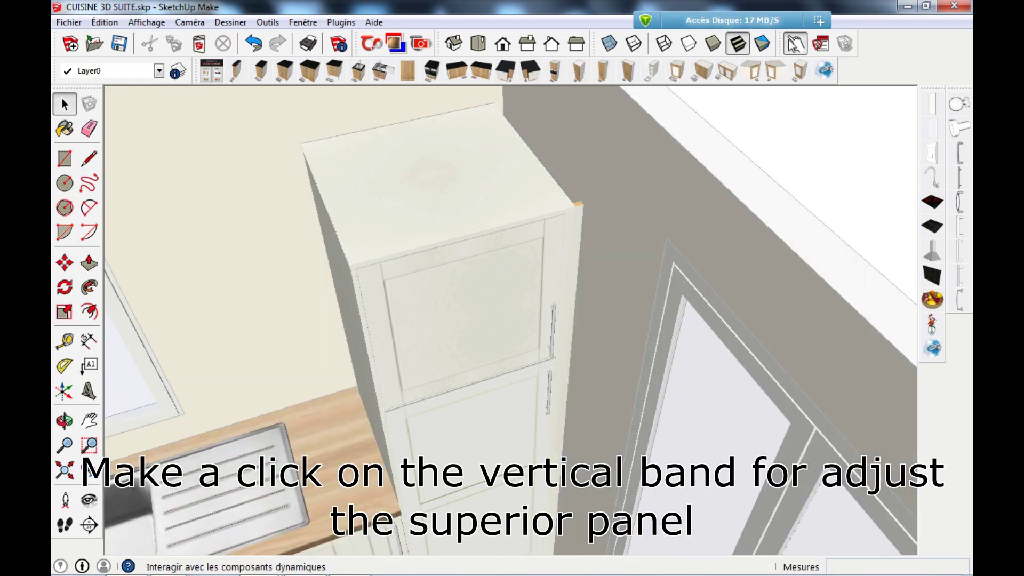
{"action": "left_click", "coordinate": [576, 220]}
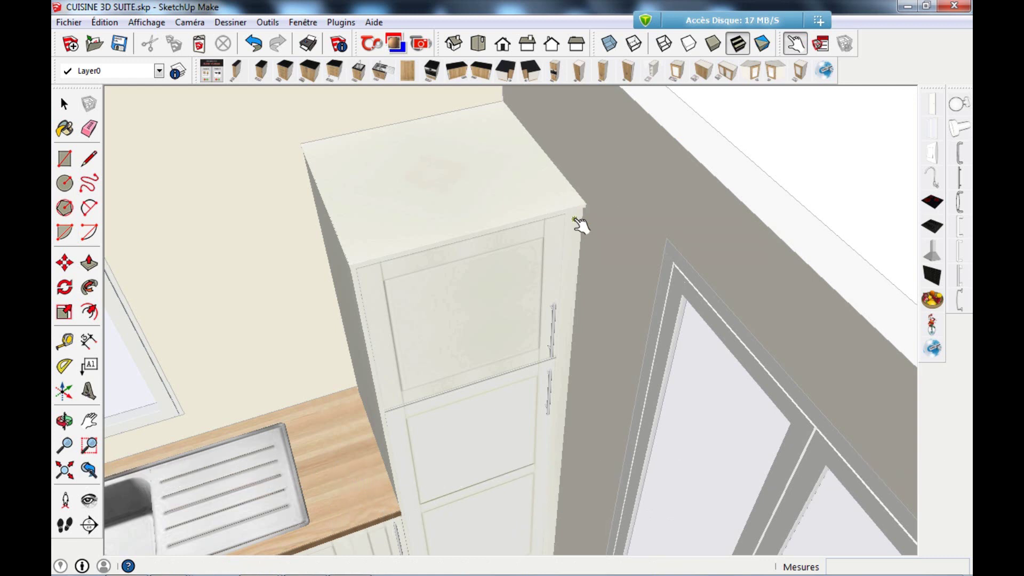
{"action": "left_click", "coordinate": [65, 104]}
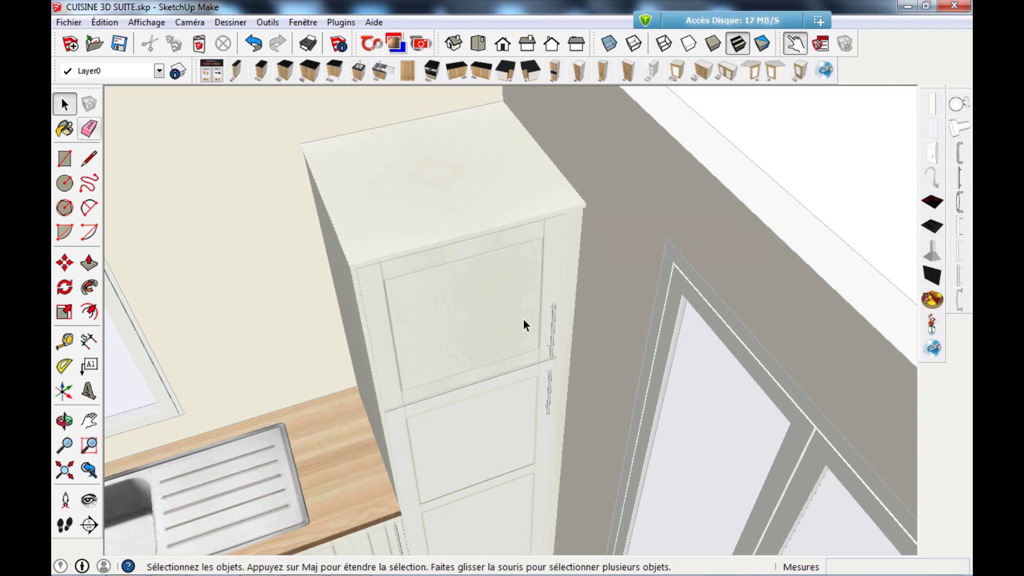
Reverse the refrigerator cabinet's door handles to the sink side by interacting with them.
{"action": "scroll", "coordinate": [540, 323], "scroll_direction": "down", "scroll_amount": 1}
{"action": "middle_click_drag", "start_coordinate": [540, 324], "coordinate": [581, 283]}
{"action": "scroll", "coordinate": [581, 283], "scroll_direction": "down", "scroll_amount": 3}
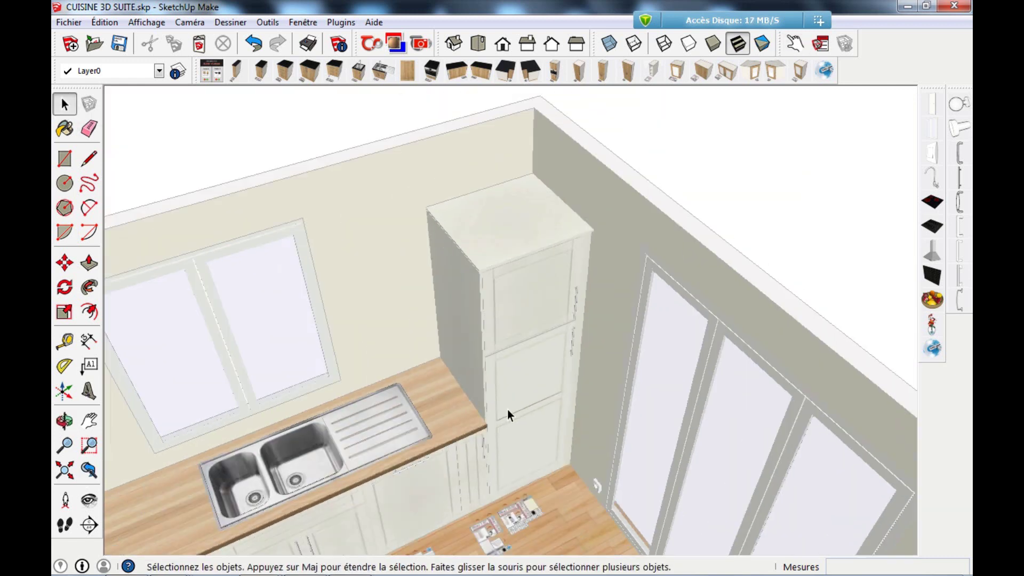
{"action": "scroll", "coordinate": [491, 437], "scroll_direction": "up", "scroll_amount": 3}
{"action": "left_click", "coordinate": [795, 43]}
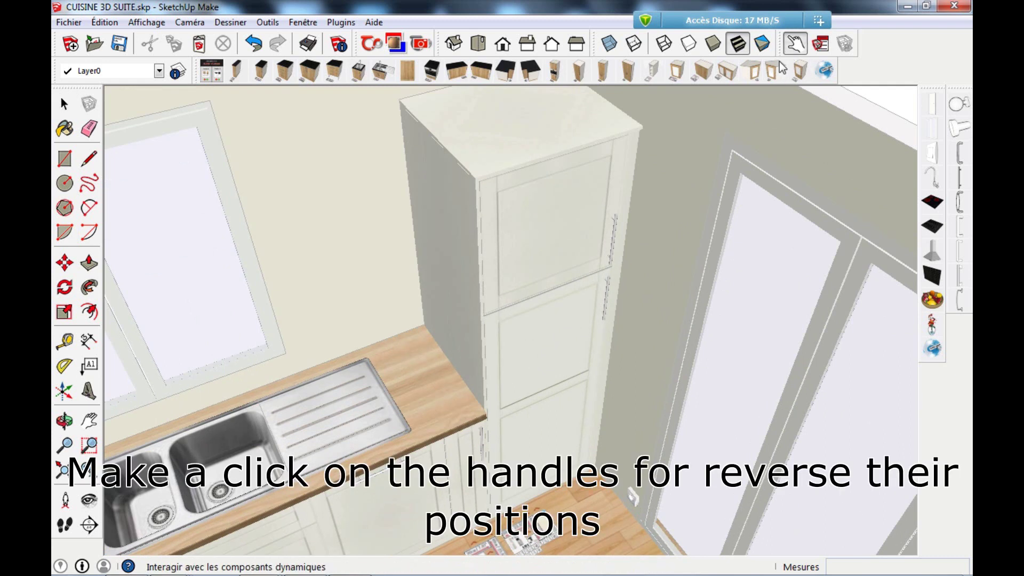
{"action": "left_click", "coordinate": [608, 292]}
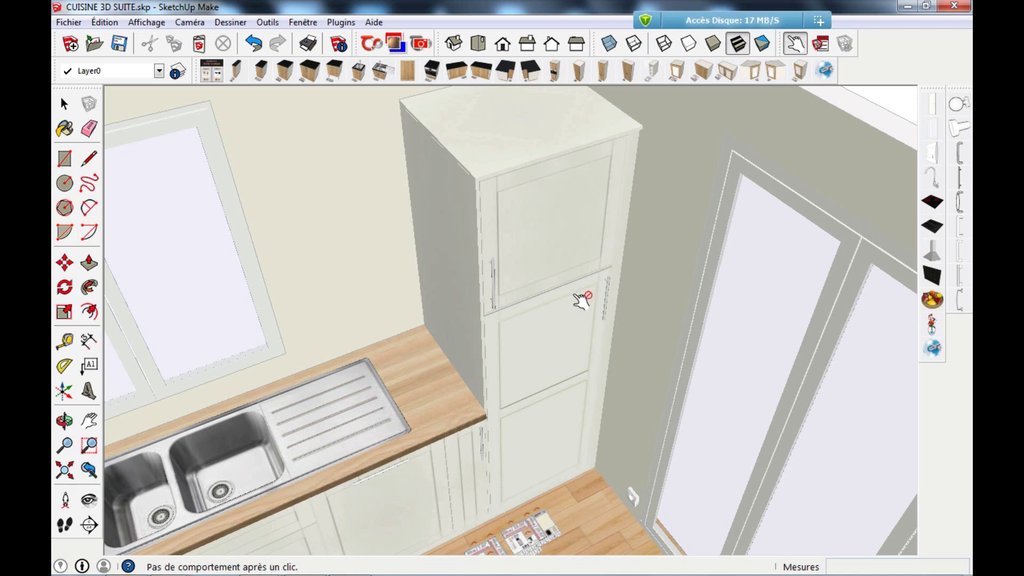
{"action": "scroll", "coordinate": [592, 280], "scroll_direction": "down", "scroll_amount": 3}
{"action": "middle_click_drag", "start_coordinate": [606, 264], "coordinate": [419, 435]}
{"action": "scroll", "coordinate": [466, 425], "scroll_direction": "up", "scroll_amount": 5}
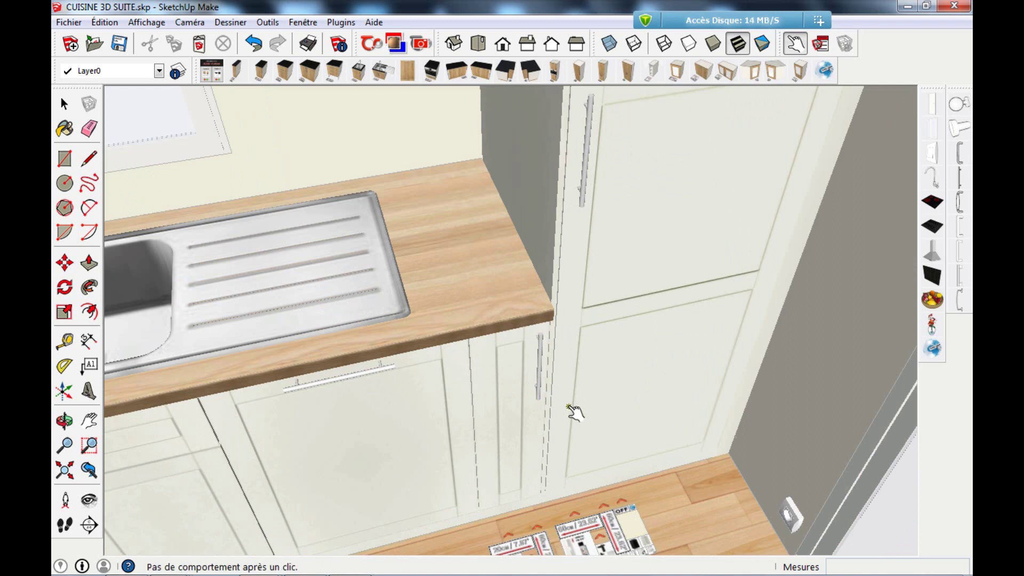
Cycle the worktop sink through its variants to the single-bowl model by interacting with it.
{"action": "scroll", "coordinate": [642, 368], "scroll_direction": "down", "scroll_amount": 5}
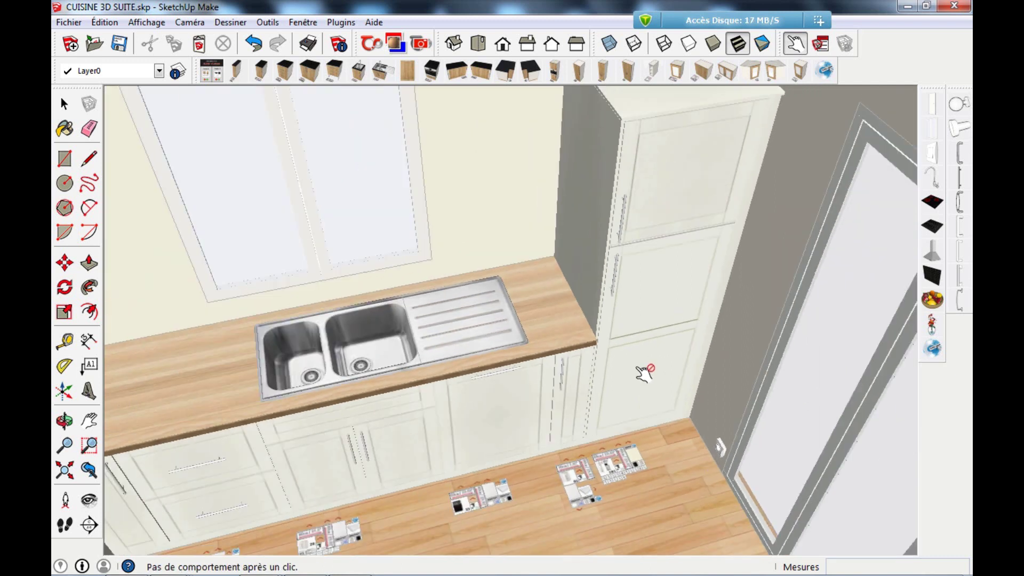
{"action": "scroll", "coordinate": [644, 372], "scroll_direction": "down", "scroll_amount": 8}
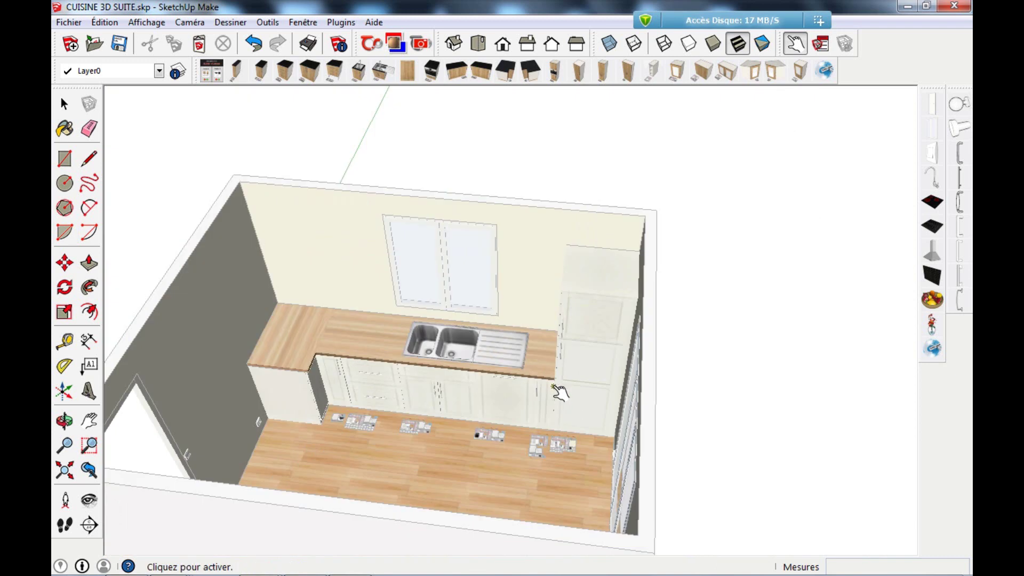
{"action": "middle_click_drag", "start_coordinate": [558, 392], "coordinate": [416, 373]}
{"action": "scroll", "coordinate": [449, 367], "scroll_direction": "up", "scroll_amount": 6}
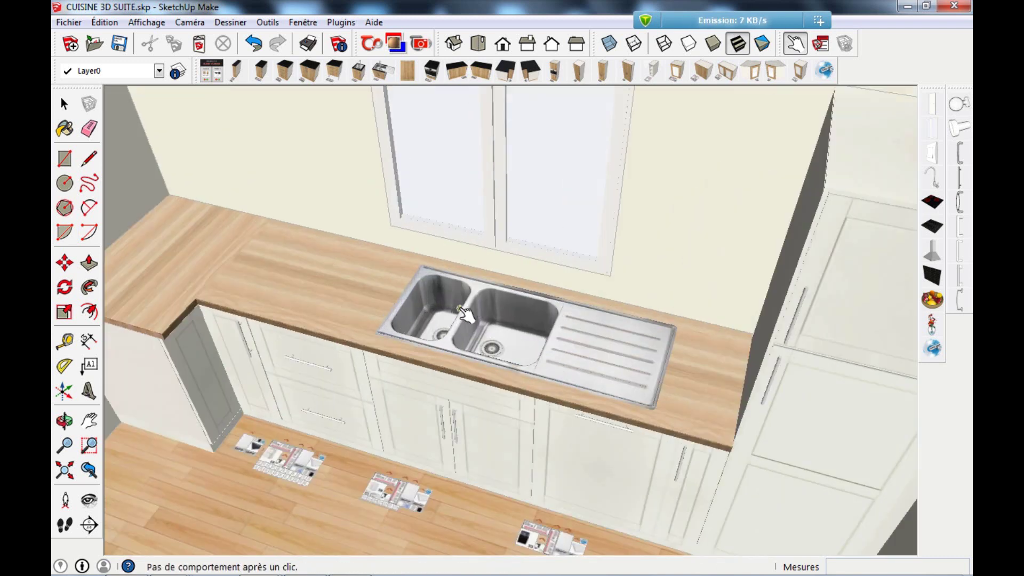
{"action": "scroll", "coordinate": [450, 357], "scroll_direction": "up", "scroll_amount": 1}
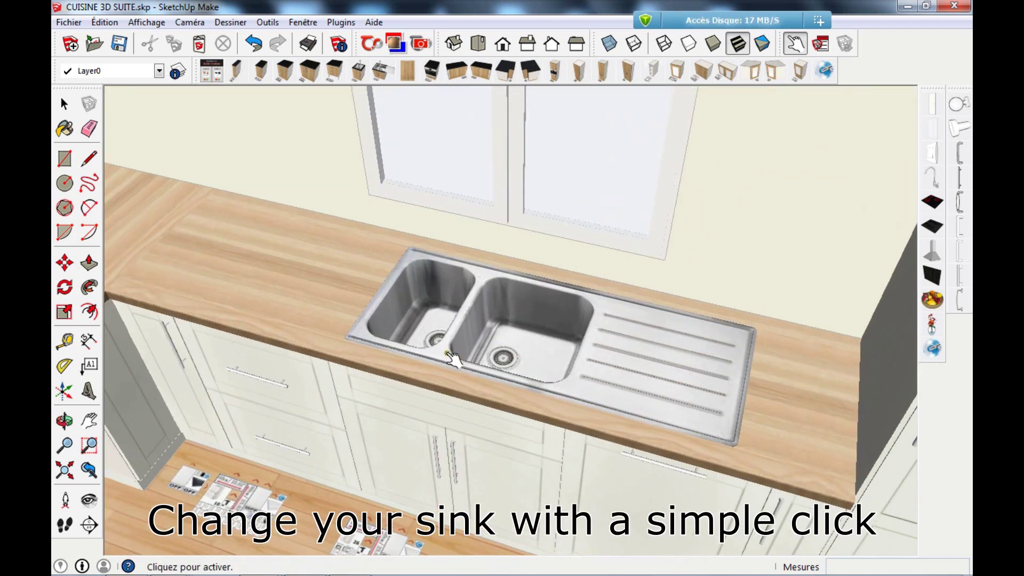
{"action": "left_click", "coordinate": [494, 357]}
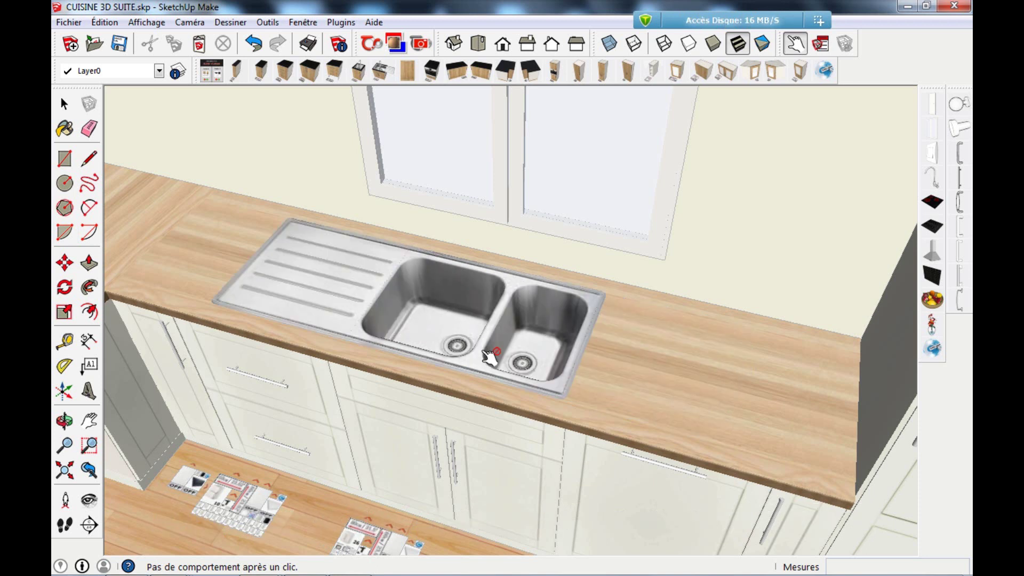
{"action": "left_click", "coordinate": [517, 359]}
{"action": "left_click", "coordinate": [548, 315]}
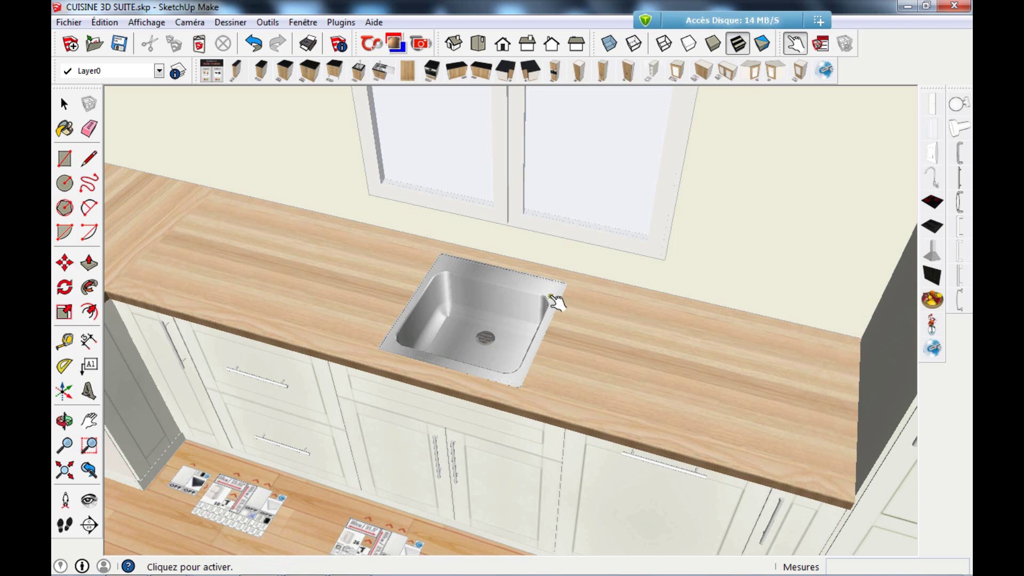
Switch the sink base cabinet to model 32 using its interactive thumbnails on the floor.
{"action": "scroll", "coordinate": [552, 294], "scroll_direction": "down", "scroll_amount": 5}
{"action": "scroll", "coordinate": [473, 454], "scroll_direction": "up", "scroll_amount": 10}
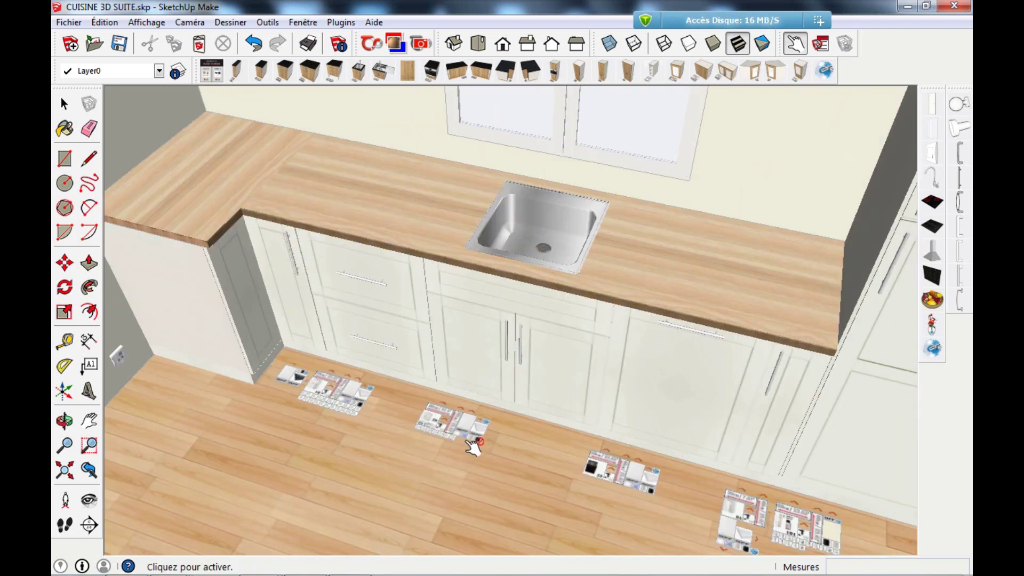
{"action": "scroll", "coordinate": [443, 444], "scroll_direction": "up", "scroll_amount": 8}
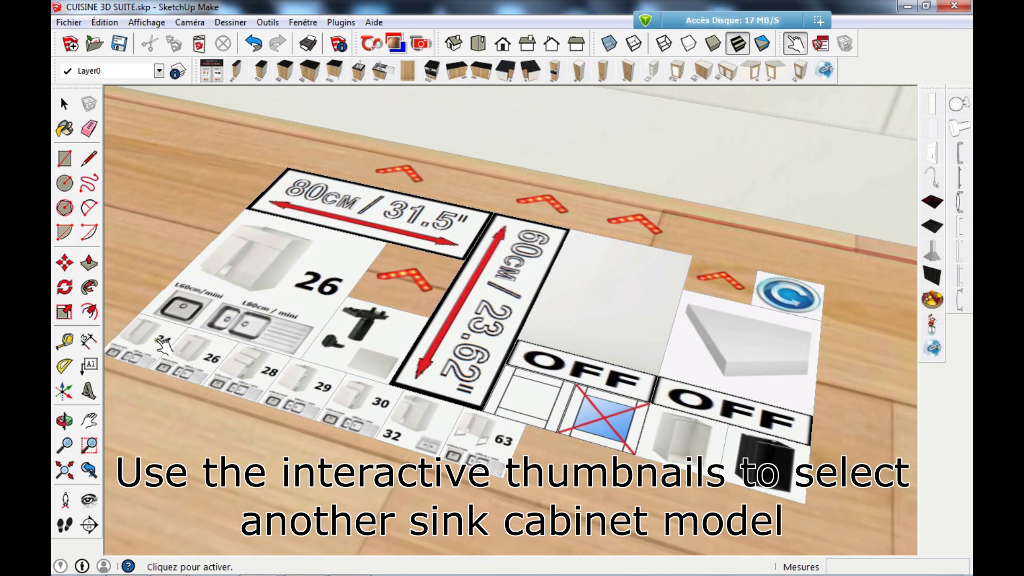
{"action": "left_click", "coordinate": [414, 415]}
{"action": "scroll", "coordinate": [419, 419], "scroll_direction": "down", "scroll_amount": 5}
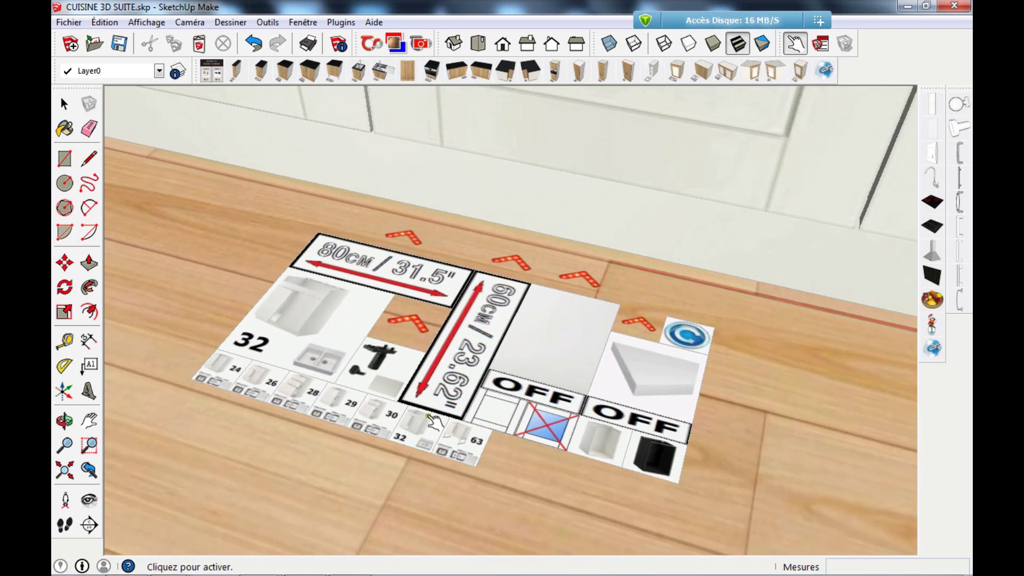
{"action": "scroll", "coordinate": [555, 285], "scroll_direction": "down", "scroll_amount": 3}
{"action": "scroll", "coordinate": [555, 286], "scroll_direction": "down", "scroll_amount": 2}
{"action": "scroll", "coordinate": [469, 355], "scroll_direction": "down", "scroll_amount": 4}
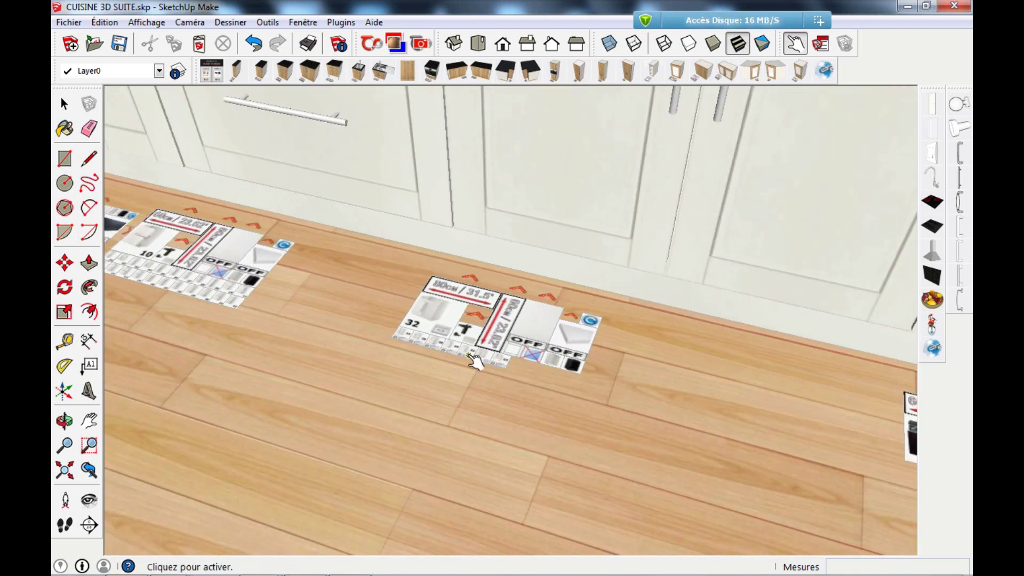
{"action": "scroll", "coordinate": [450, 501], "scroll_direction": "down", "scroll_amount": 3}
{"action": "scroll", "coordinate": [450, 501], "scroll_direction": "down", "scroll_amount": 2}
{"action": "scroll", "coordinate": [449, 501], "scroll_direction": "down", "scroll_amount": 2}
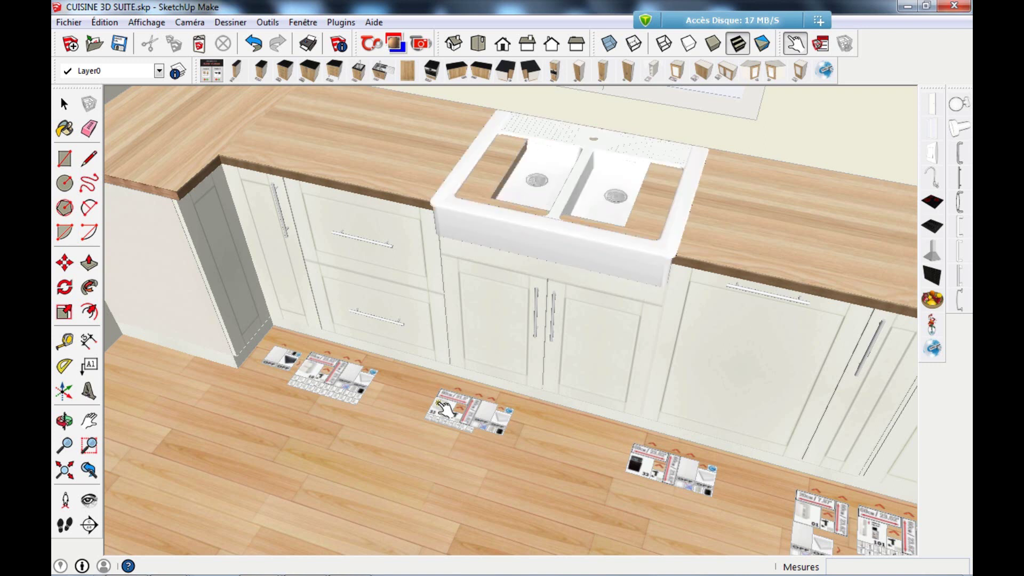
Insert an oven base cabinet and place it on the open floor in front of the corner cabinet.
{"action": "scroll", "coordinate": [468, 480], "scroll_direction": "down", "scroll_amount": 6}
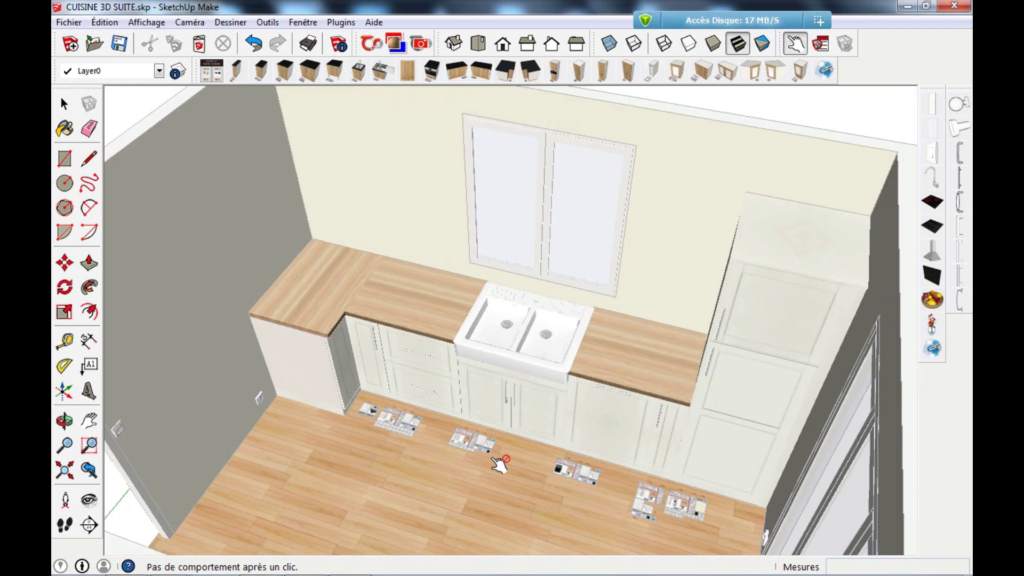
{"action": "scroll", "coordinate": [500, 466], "scroll_direction": "down", "scroll_amount": 2}
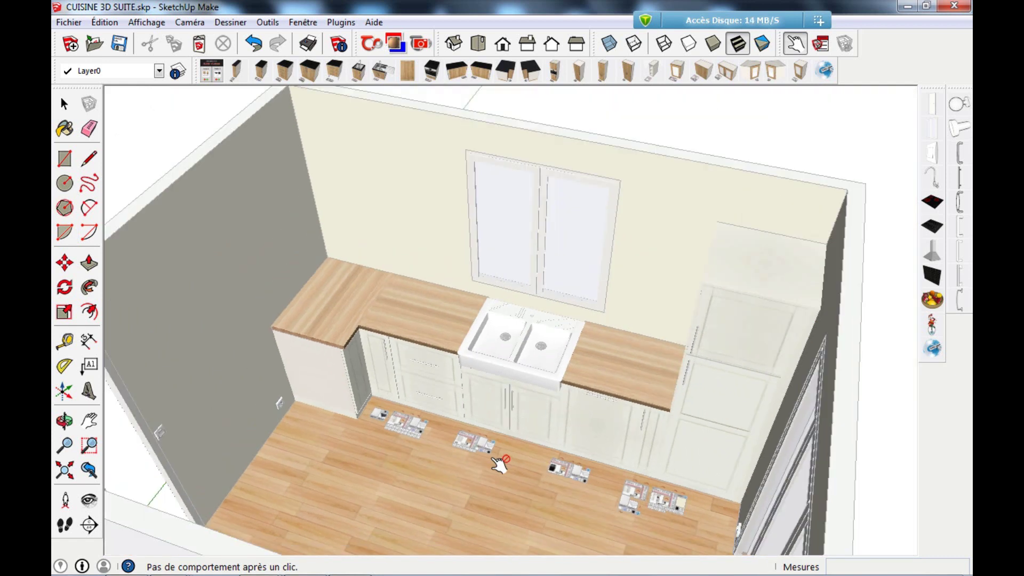
{"action": "key", "text": "space"}
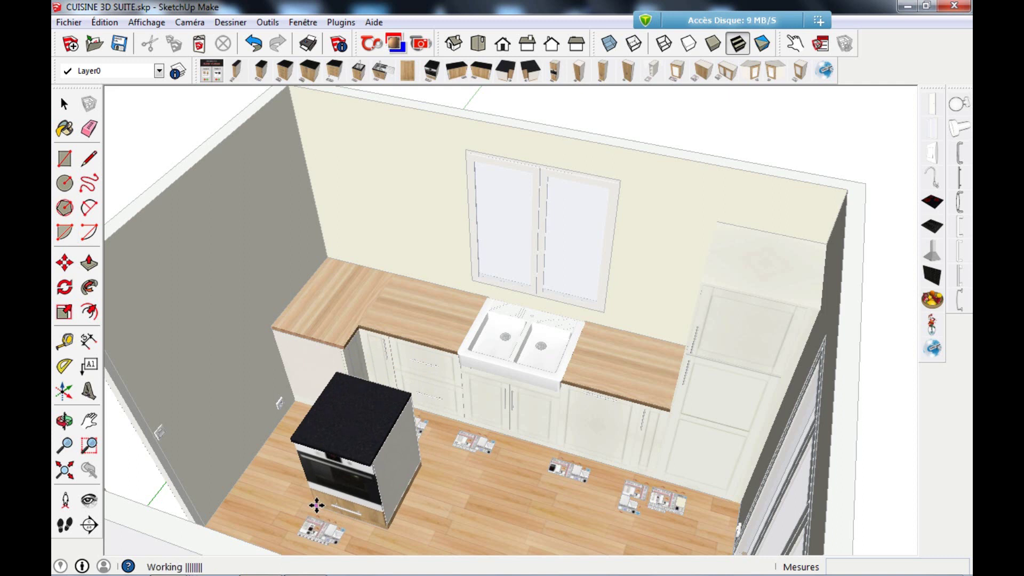
{"action": "left_click", "coordinate": [317, 505]}
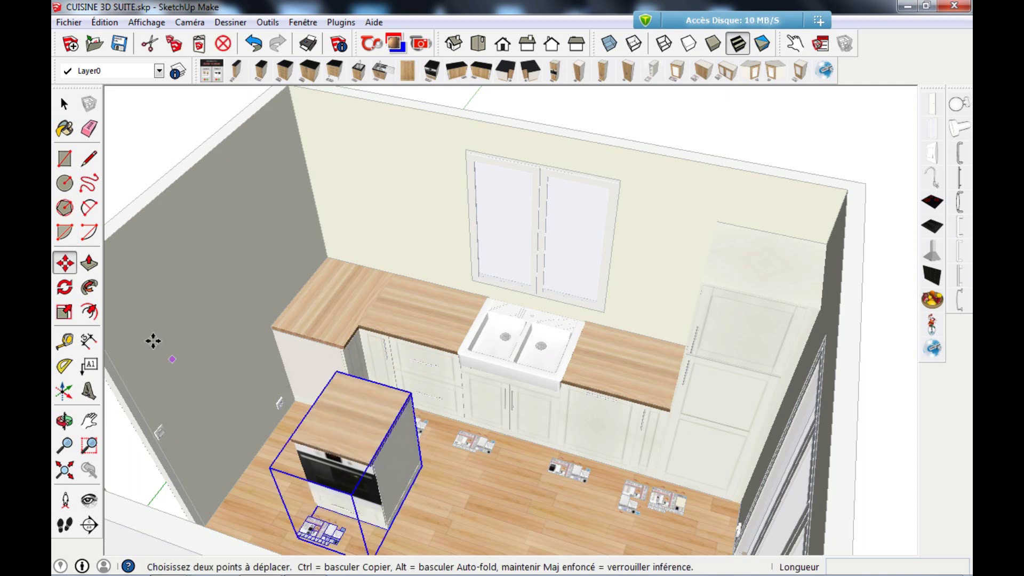
Rotate the oven base cabinet 90 degrees about a point on its worktop so its back faces the side wall.
{"action": "left_click", "coordinate": [65, 288]}
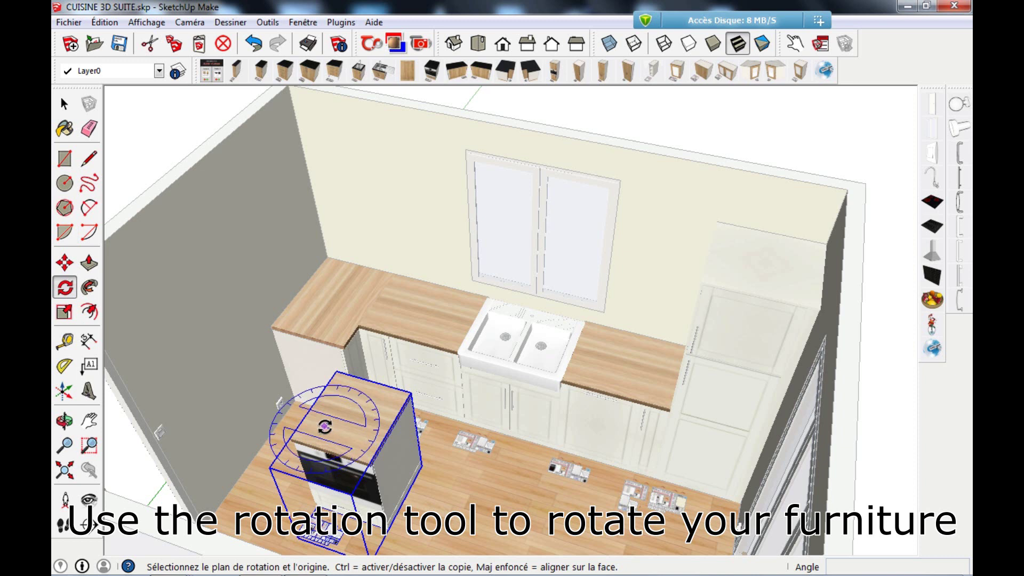
{"action": "left_click_drag", "start_coordinate": [324, 427], "coordinate": [359, 436]}
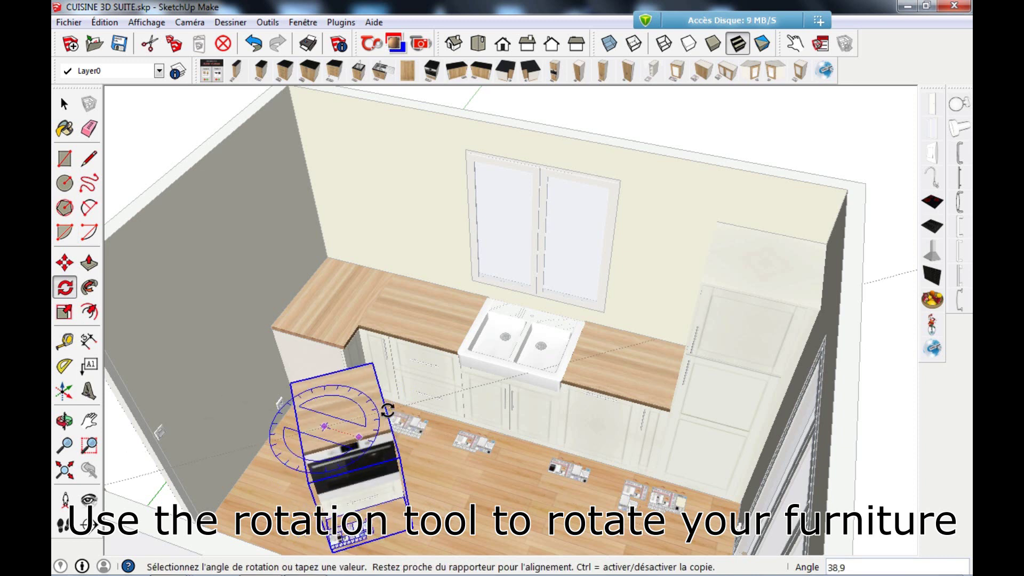
{"action": "type", "text": "90"}
{"action": "key", "text": "Return"}
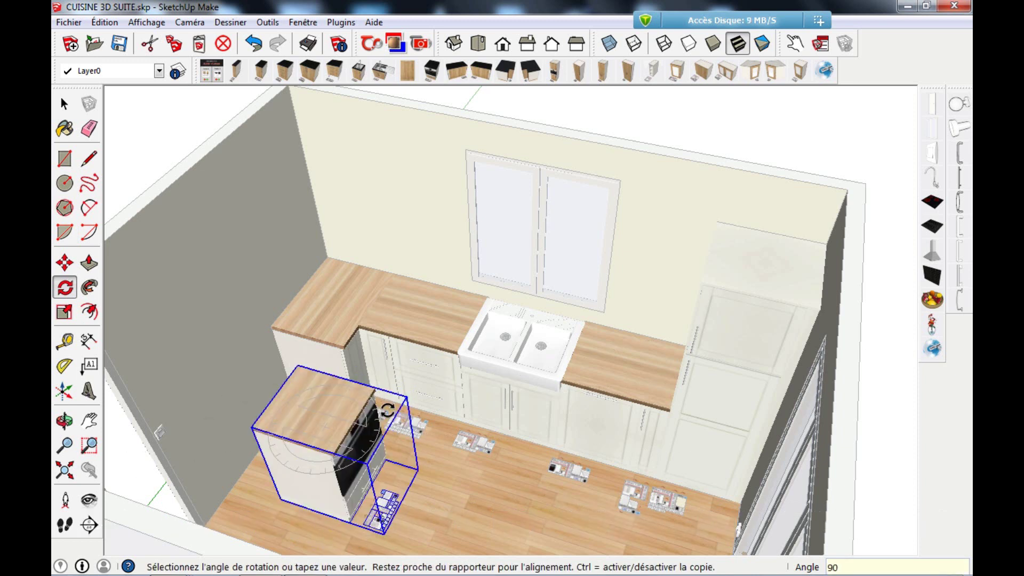
Move the oven cabinet about 499 mm by its lower front corner so it sits flush against the corner cabinet.
{"action": "middle_click_drag", "start_coordinate": [388, 411], "coordinate": [505, 382]}
{"action": "scroll", "coordinate": [347, 266], "scroll_direction": "up", "scroll_amount": 5}
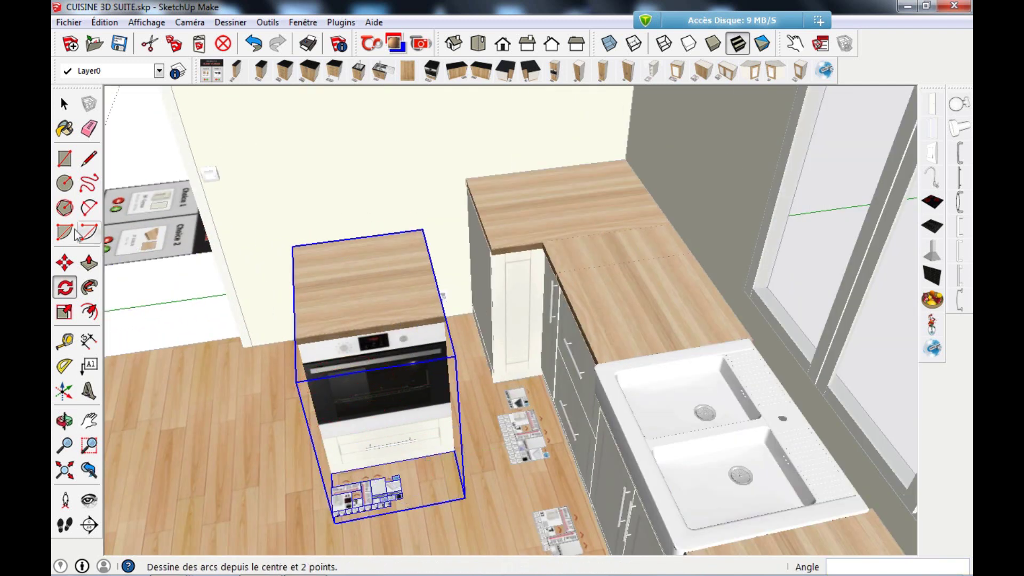
{"action": "left_click", "coordinate": [65, 263]}
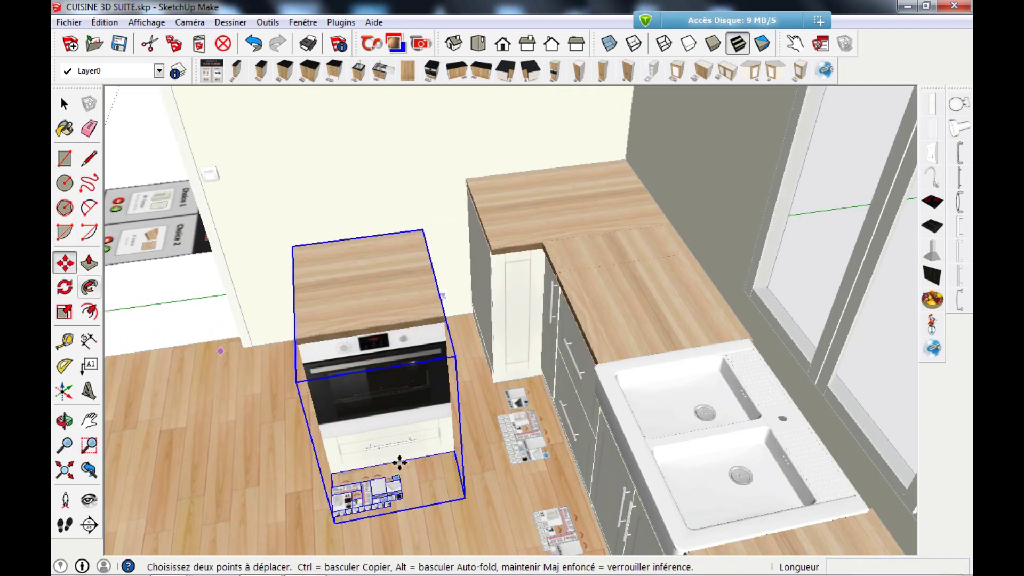
{"action": "left_click", "coordinate": [456, 451]}
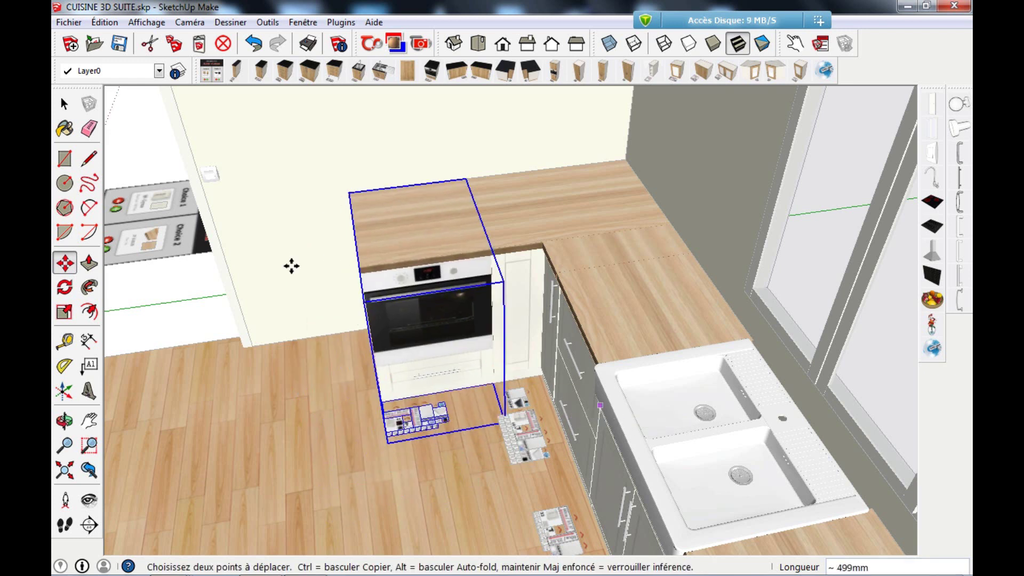
{"action": "left_click", "coordinate": [71, 109]}
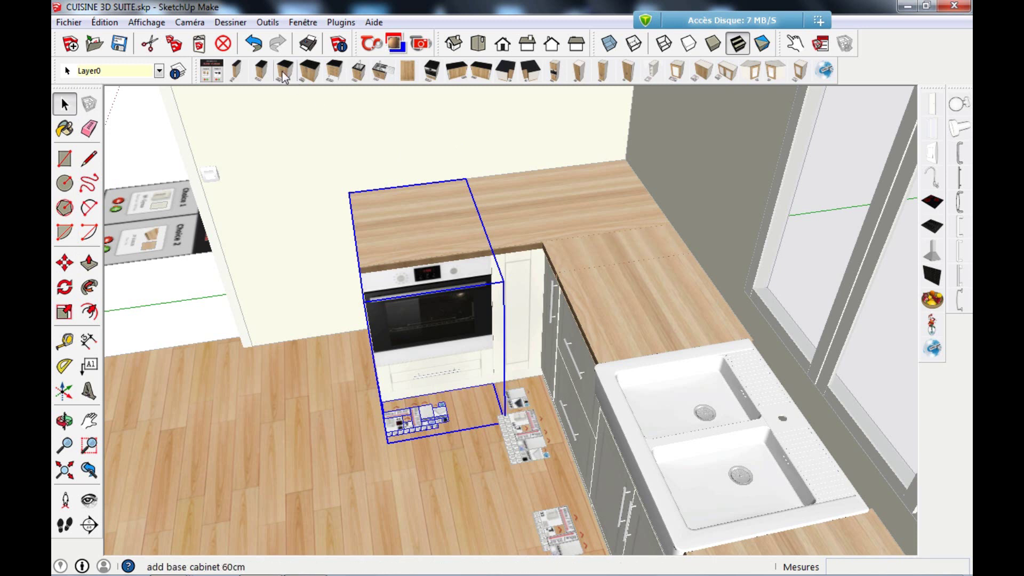
Insert a two-drawer base cabinet near the oven cabinet and rotate it 90 degrees to face the same way.
{"action": "key", "text": "ctrl+v"}
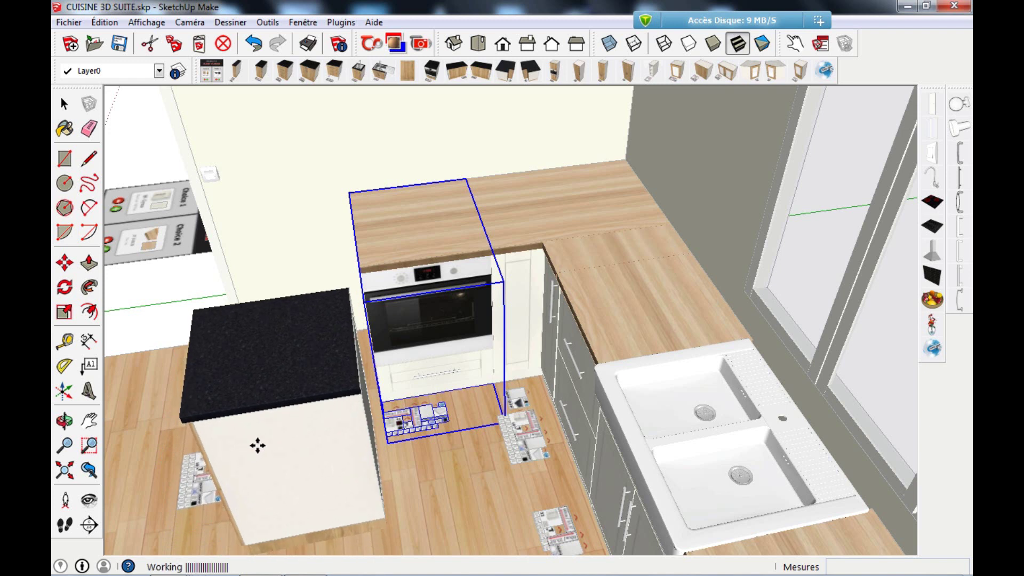
{"action": "left_click", "coordinate": [258, 445]}
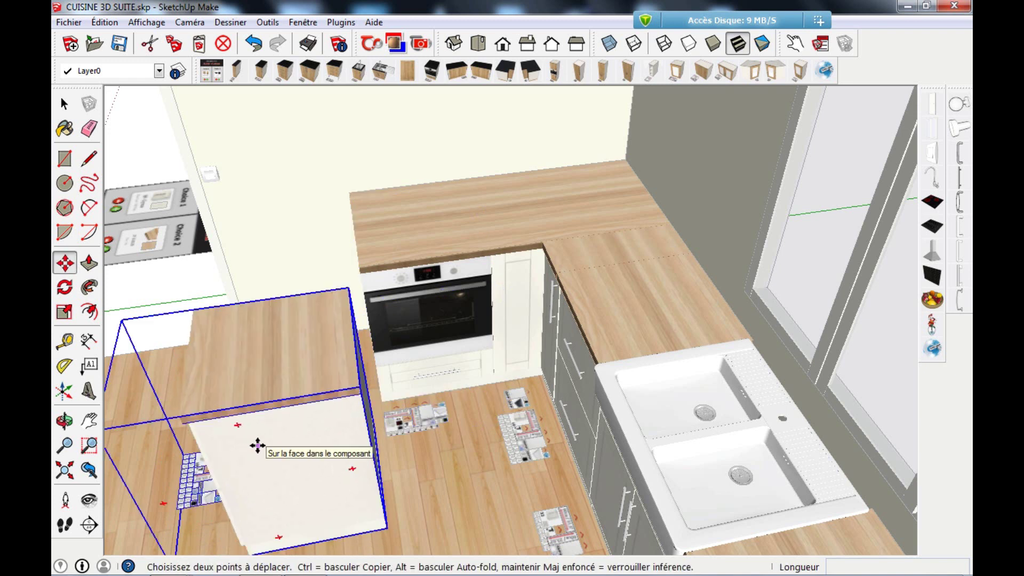
{"action": "left_click", "coordinate": [65, 287]}
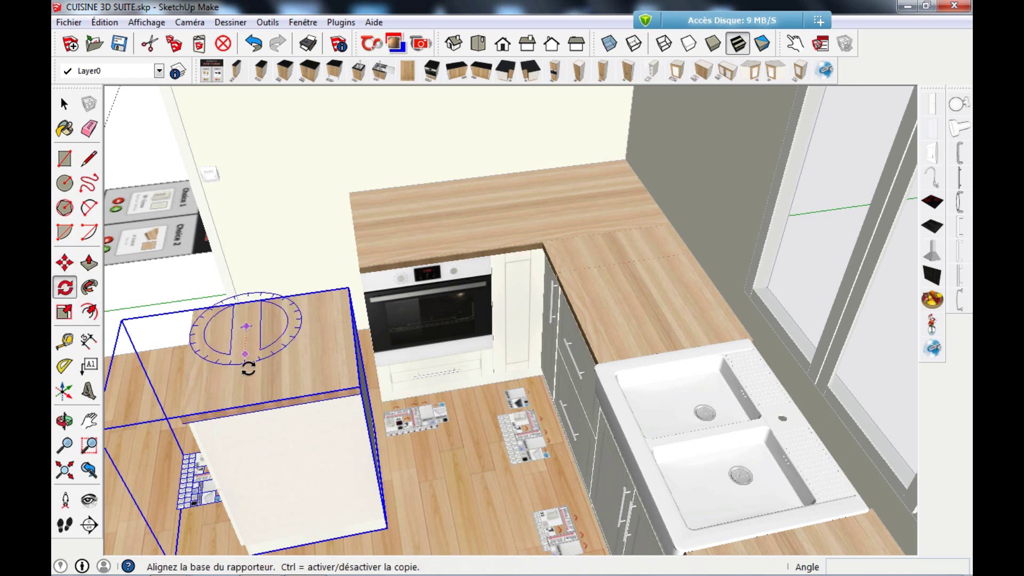
{"action": "left_click", "coordinate": [245, 373]}
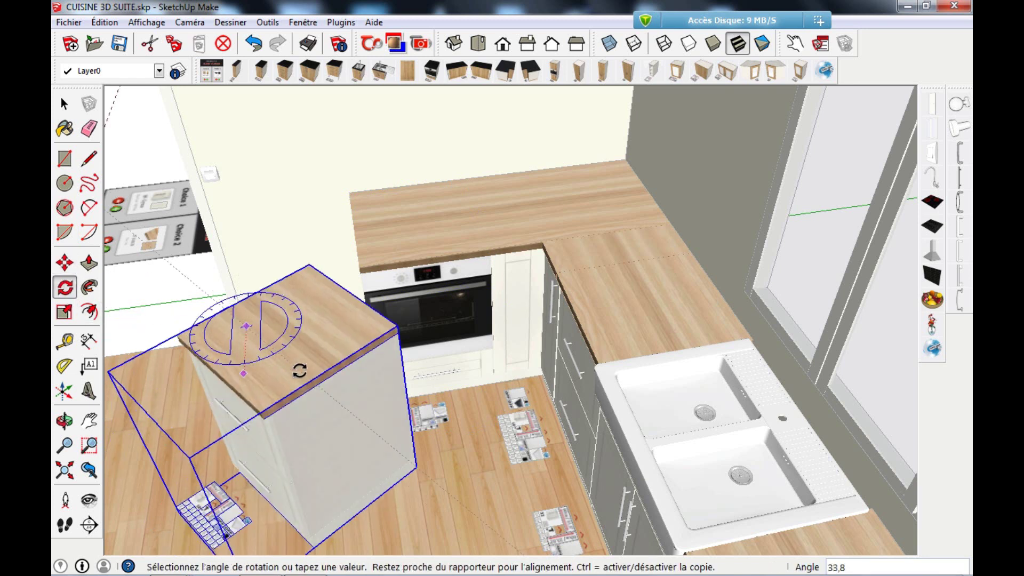
{"action": "left_click", "coordinate": [300, 370]}
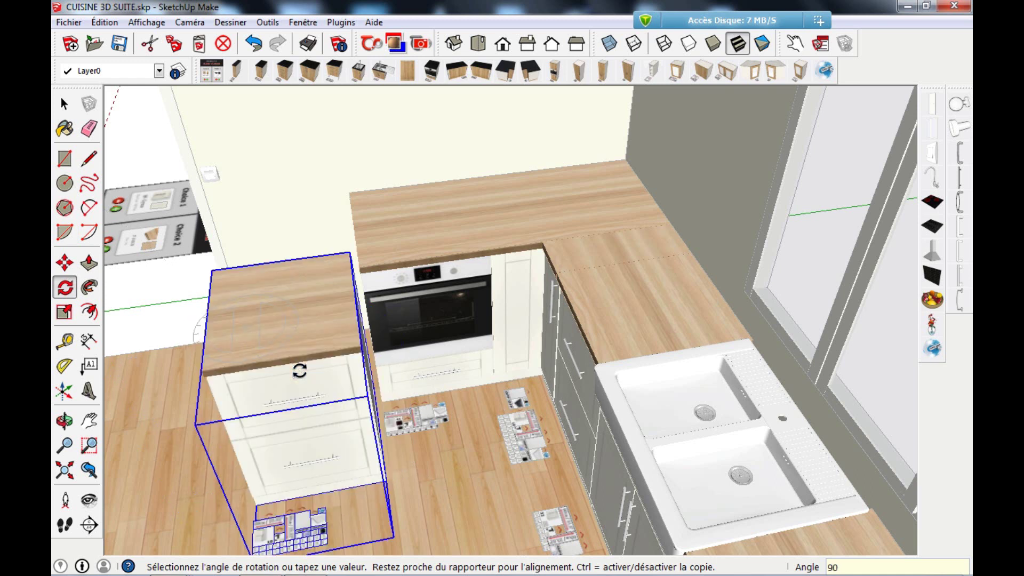
Move the two-drawer base cabinet about 513 mm by its lower front corner so it sits flush against the oven cabinet.
{"action": "left_click", "coordinate": [65, 263]}
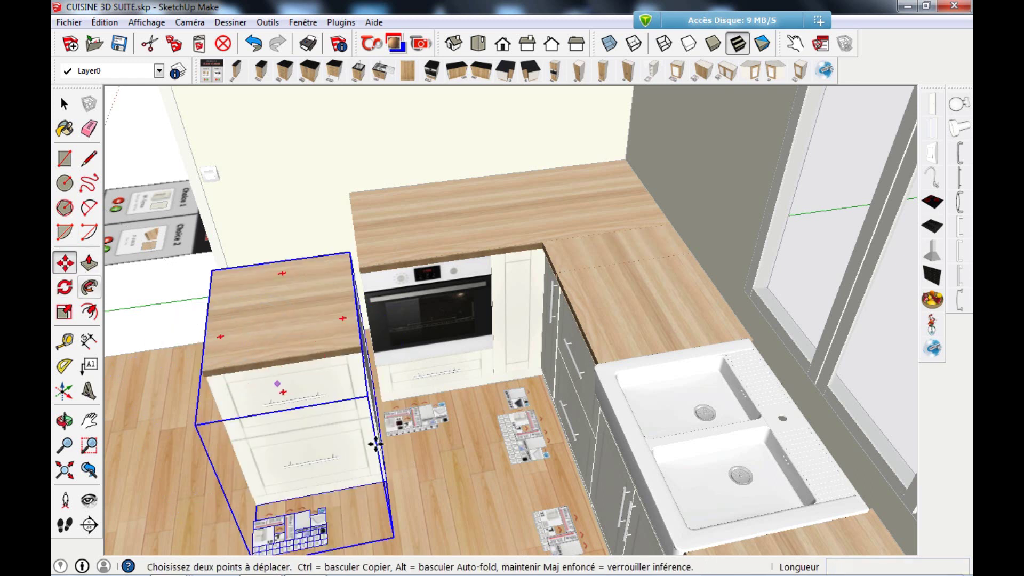
{"action": "left_click", "coordinate": [388, 479]}
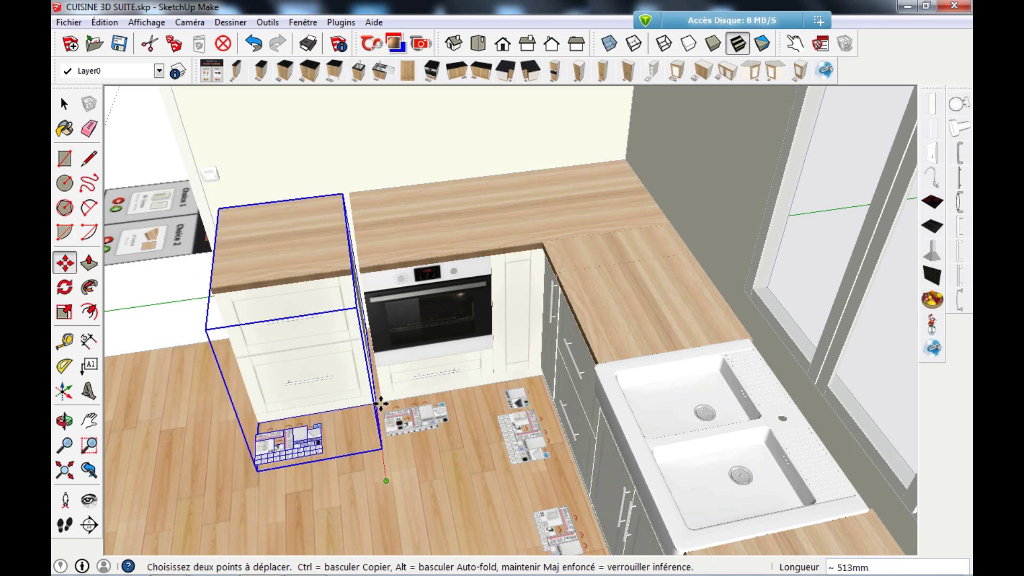
{"action": "left_click", "coordinate": [383, 404]}
{"action": "scroll", "coordinate": [423, 411], "scroll_direction": "down", "scroll_amount": 1}
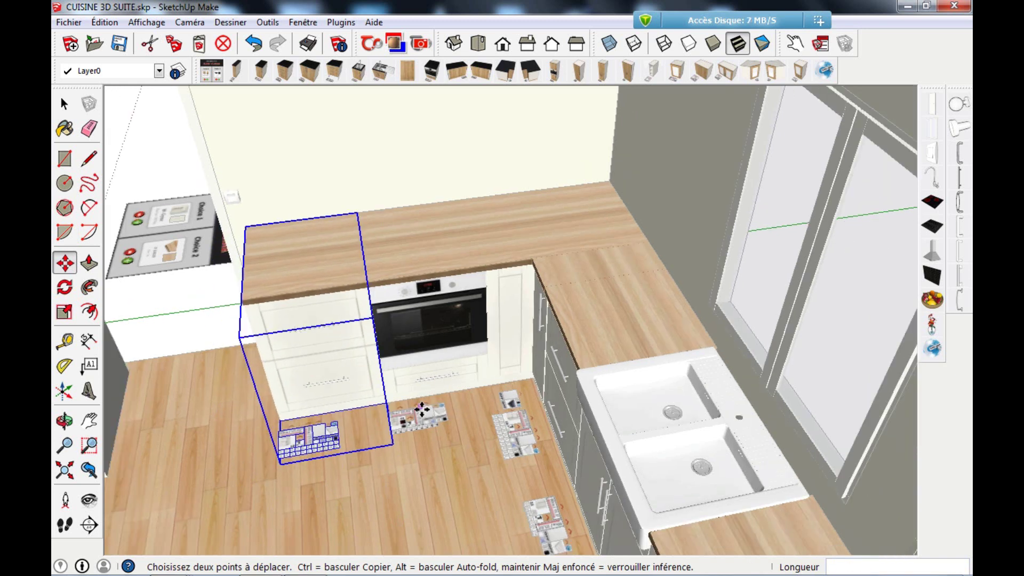
{"action": "middle_click_drag", "start_coordinate": [424, 412], "coordinate": [517, 414]}
{"action": "scroll", "coordinate": [520, 410], "scroll_direction": "down", "scroll_amount": 4}
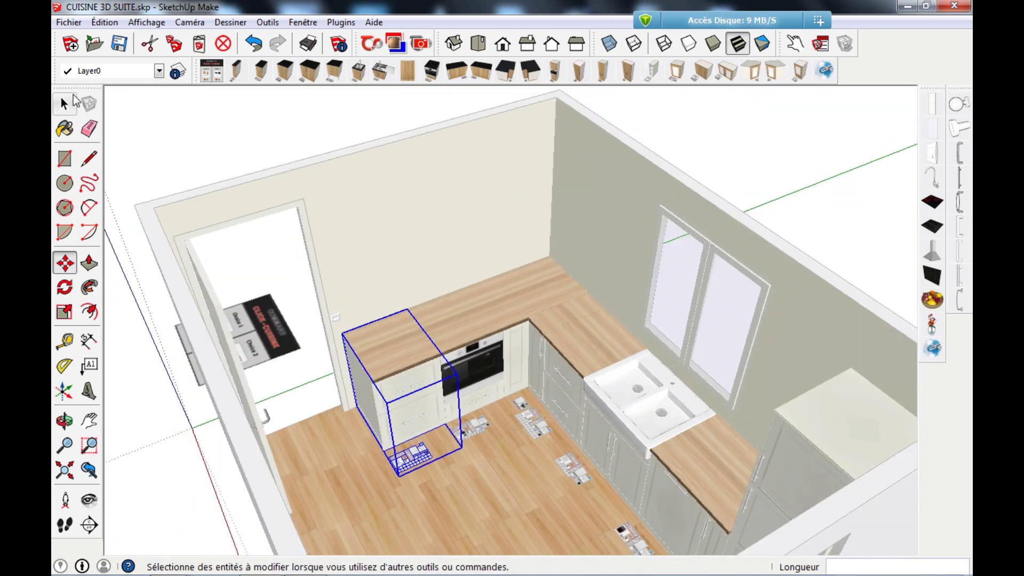
{"action": "left_click", "coordinate": [64, 103]}
{"action": "left_click", "coordinate": [248, 139]}
Add a finishing panel to the exposed side of the two-drawer base cabinet by interacting with the dynamic component.
{"action": "middle_click_drag", "start_coordinate": [379, 314], "coordinate": [469, 293]}
{"action": "scroll", "coordinate": [376, 427], "scroll_direction": "up", "scroll_amount": 3}
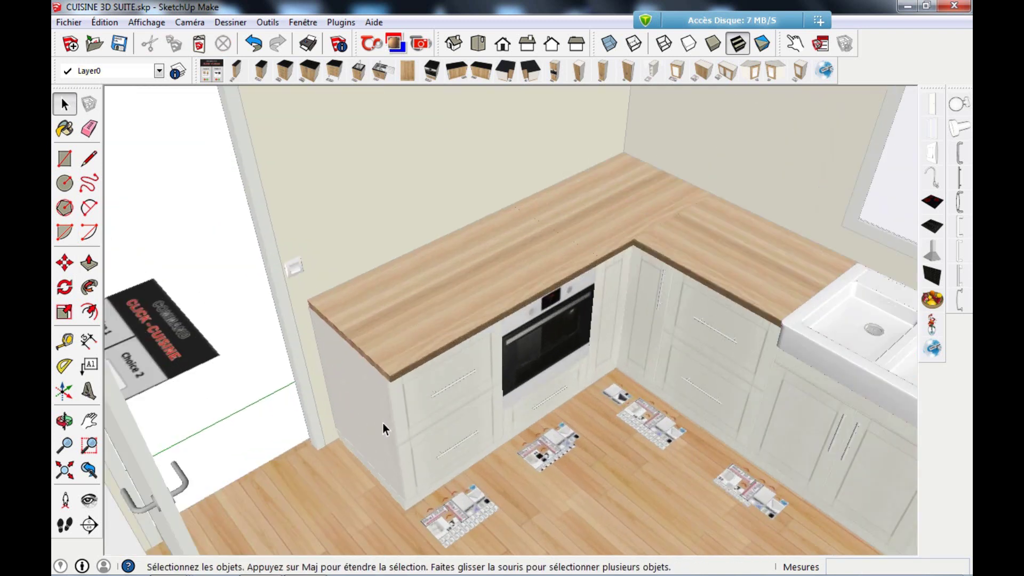
{"action": "left_click", "coordinate": [795, 43]}
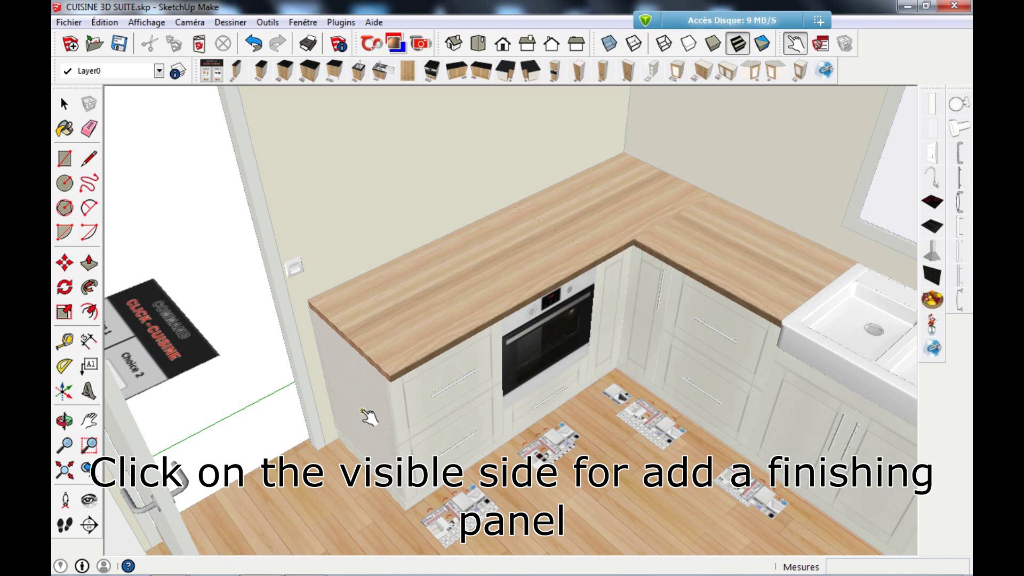
{"action": "scroll", "coordinate": [368, 416], "scroll_direction": "down", "scroll_amount": 6}
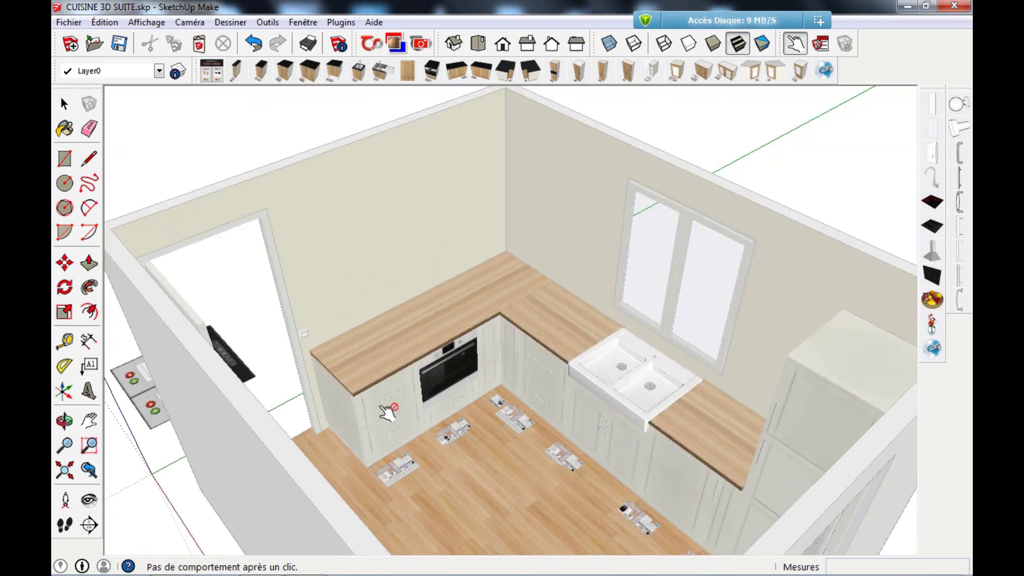
Insert a left corner wall cabinet to start the upper row of the kitchen.
{"action": "middle_click_drag", "start_coordinate": [389, 411], "coordinate": [366, 434]}
{"action": "scroll", "coordinate": [543, 314], "scroll_direction": "up", "scroll_amount": 5}
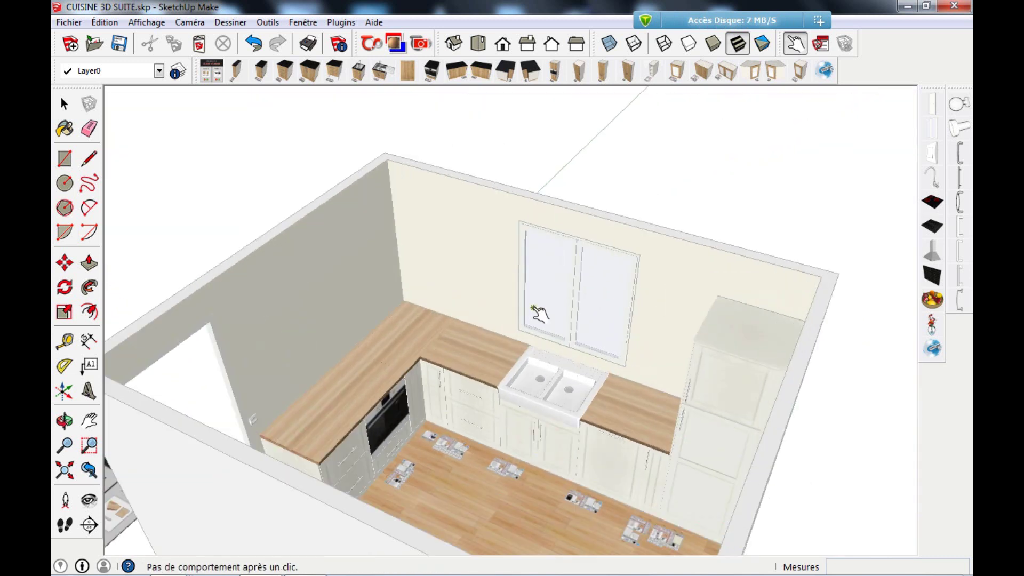
{"action": "left_click", "coordinate": [65, 105]}
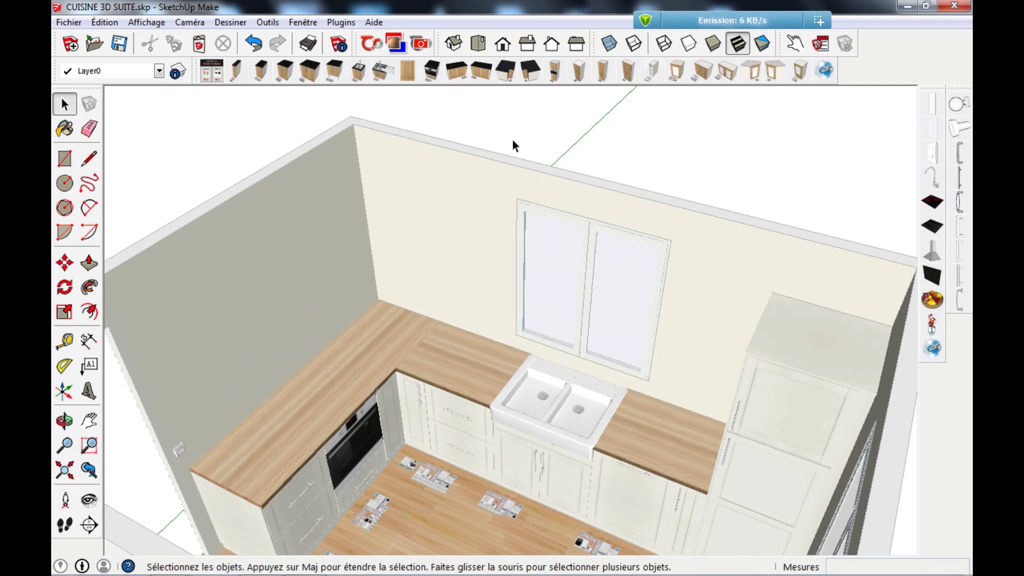
{"action": "left_click", "coordinate": [753, 69]}
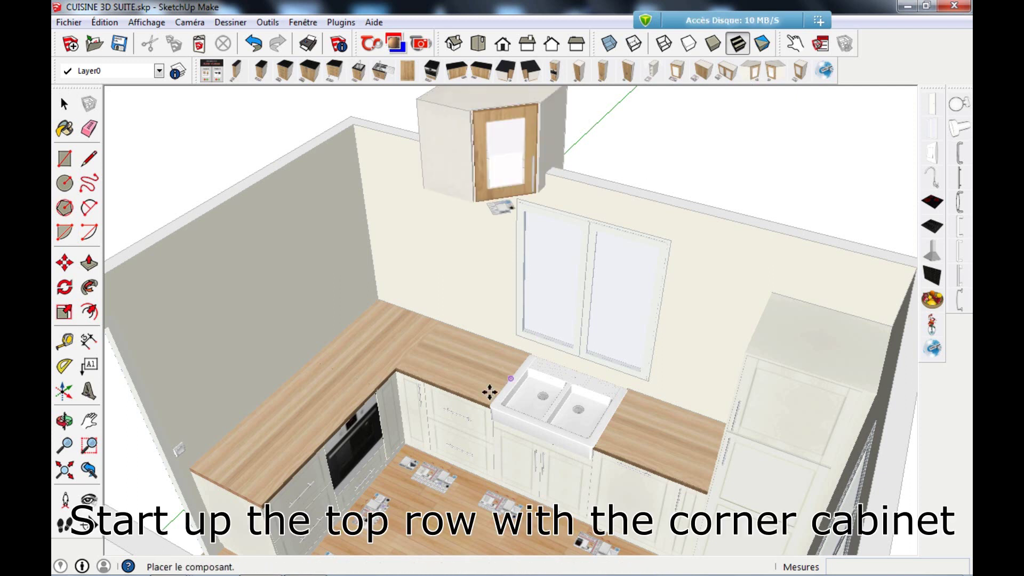
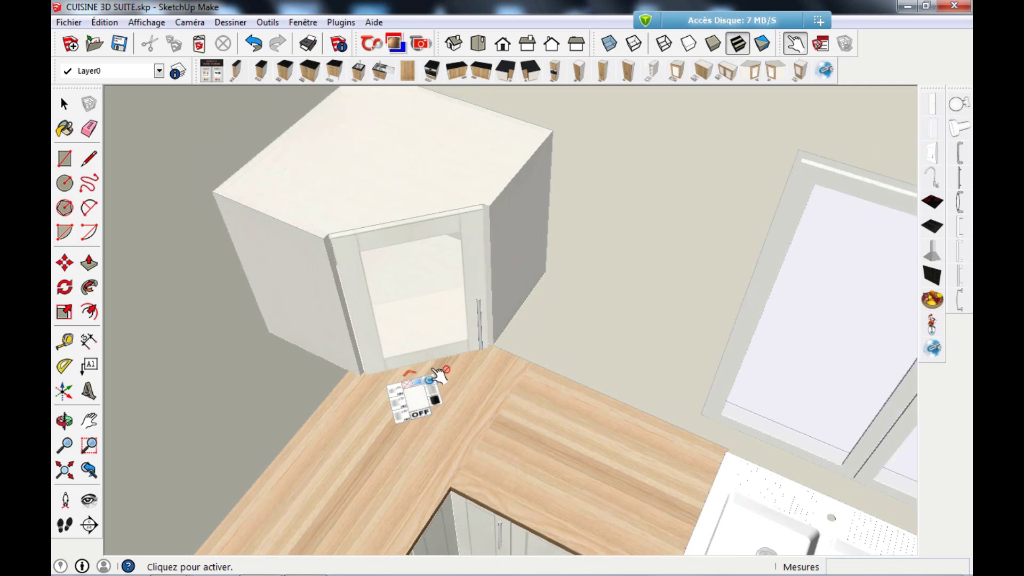
Insert a narrow open-shelf wall cabinet on the window wall, between the corner wall cabinet and the window.
{"action": "scroll", "coordinate": [453, 376], "scroll_direction": "down", "scroll_amount": 2}
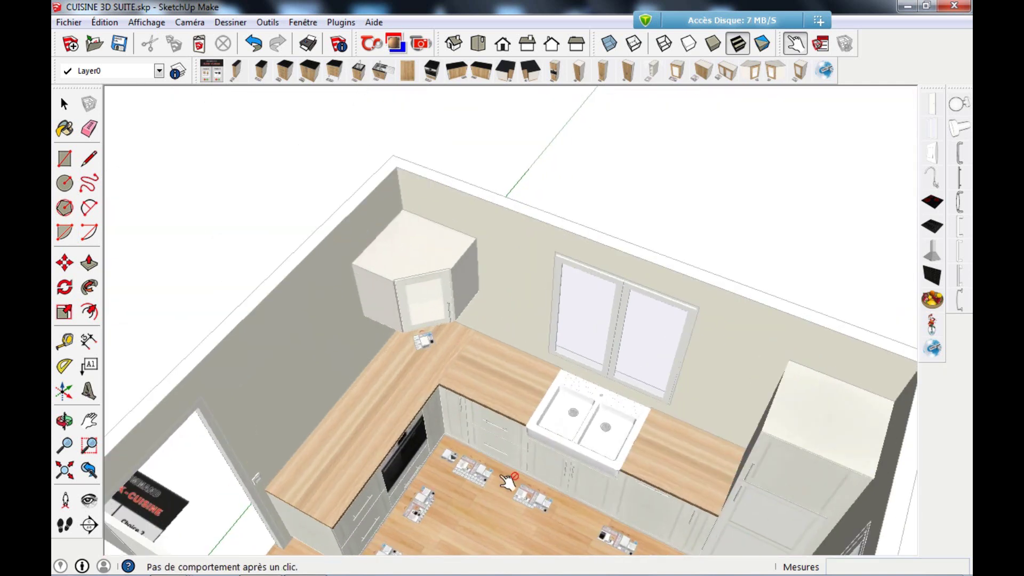
{"action": "scroll", "coordinate": [465, 368], "scroll_direction": "up", "scroll_amount": 1}
{"action": "left_click", "coordinate": [64, 104]}
{"action": "scroll", "coordinate": [368, 156], "scroll_direction": "down", "scroll_amount": 1}
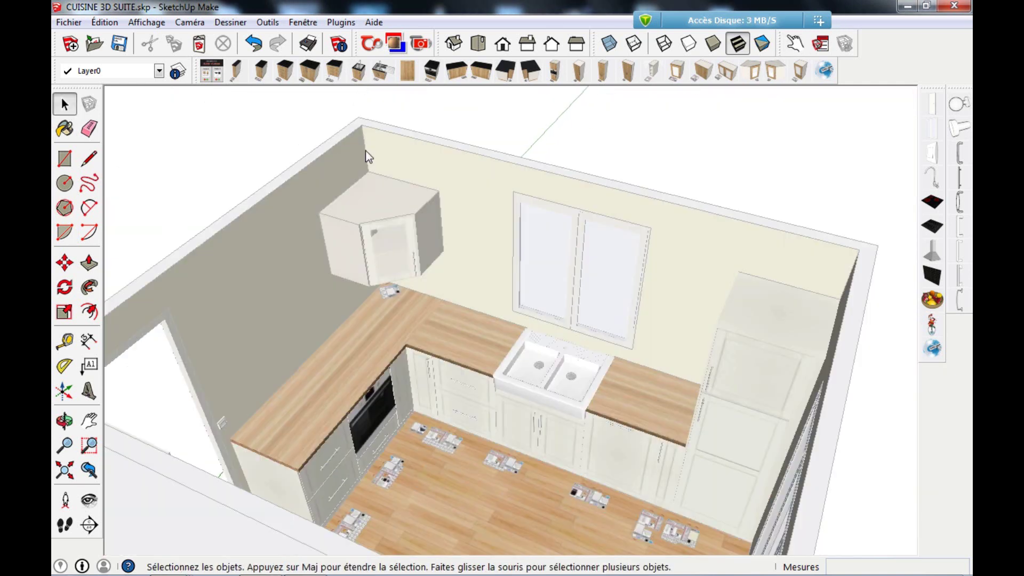
{"action": "middle_click_drag", "start_coordinate": [368, 157], "coordinate": [406, 306]}
{"action": "scroll", "coordinate": [401, 307], "scroll_direction": "up", "scroll_amount": 6}
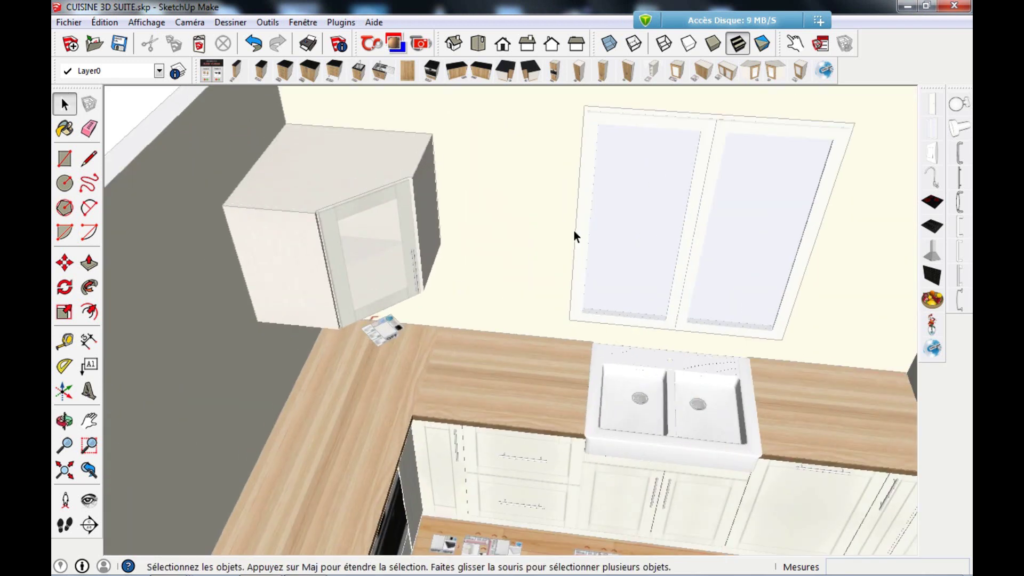
{"action": "left_click", "coordinate": [652, 70]}
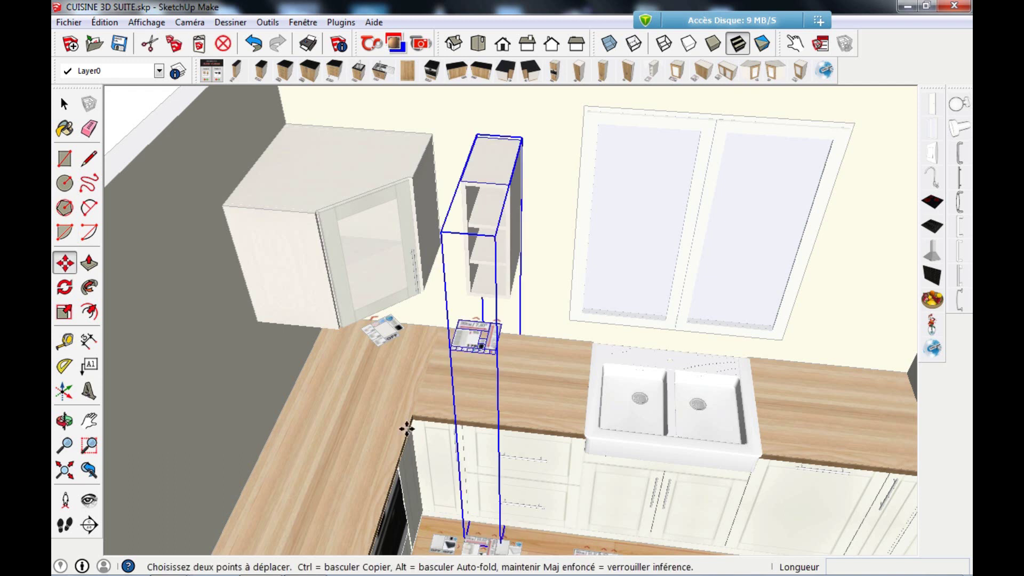
Move the open-shelf wall cabinet by its upper front corner so it sits flush against the corner wall cabinet.
{"action": "scroll", "coordinate": [419, 171], "scroll_direction": "up", "scroll_amount": 6}
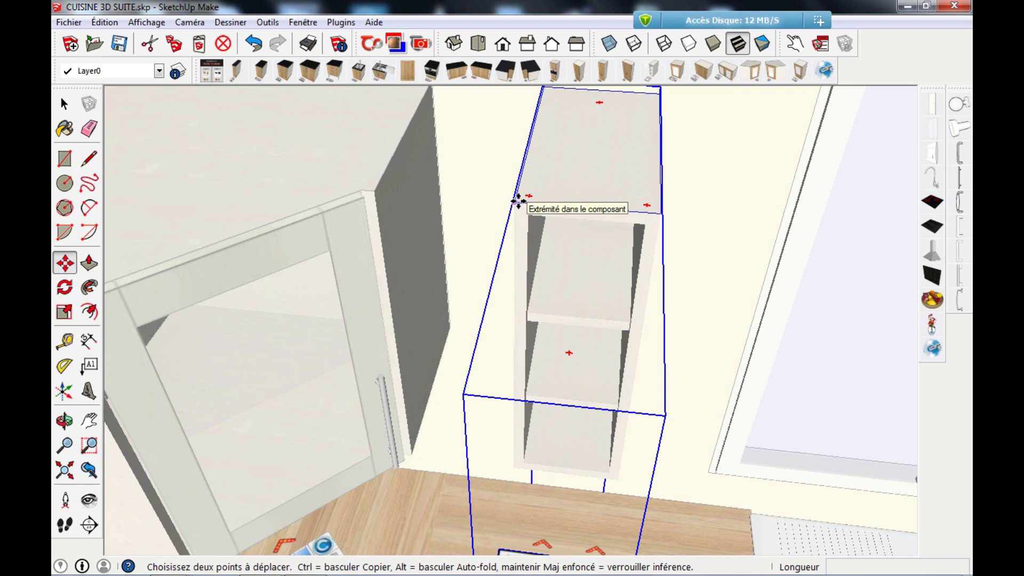
{"action": "left_click", "coordinate": [518, 201]}
{"action": "left_click", "coordinate": [373, 192]}
{"action": "scroll", "coordinate": [412, 245], "scroll_direction": "down", "scroll_amount": 5}
{"action": "scroll", "coordinate": [480, 256], "scroll_direction": "down", "scroll_amount": 2}
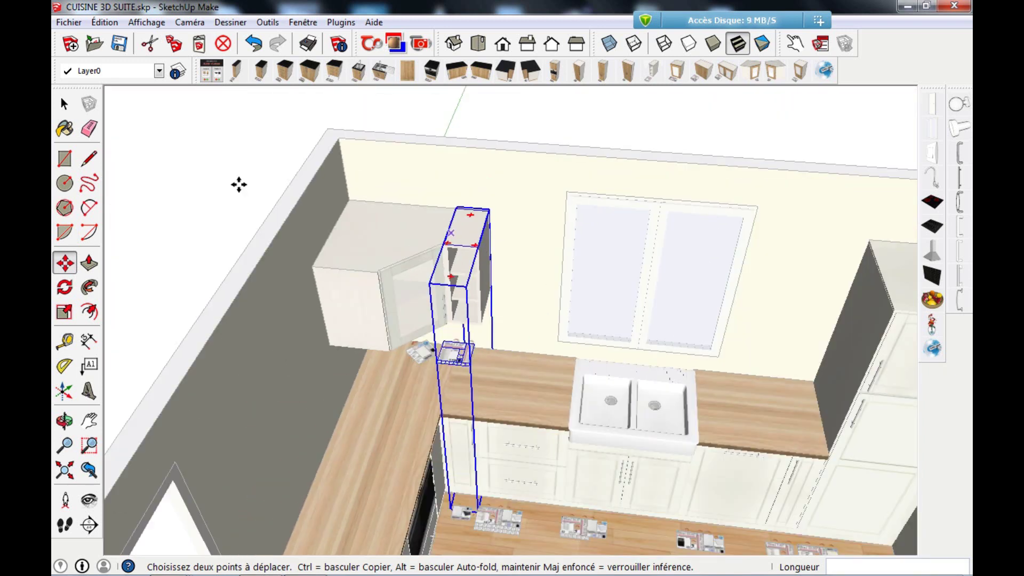
{"action": "left_click", "coordinate": [66, 106]}
{"action": "left_click", "coordinate": [235, 176]}
Insert a single glass-door wall cabinet between the open-shelf wall cabinet and the window.
{"action": "scroll", "coordinate": [421, 243], "scroll_direction": "down", "scroll_amount": 2}
{"action": "middle_click_drag", "start_coordinate": [427, 246], "coordinate": [474, 257]}
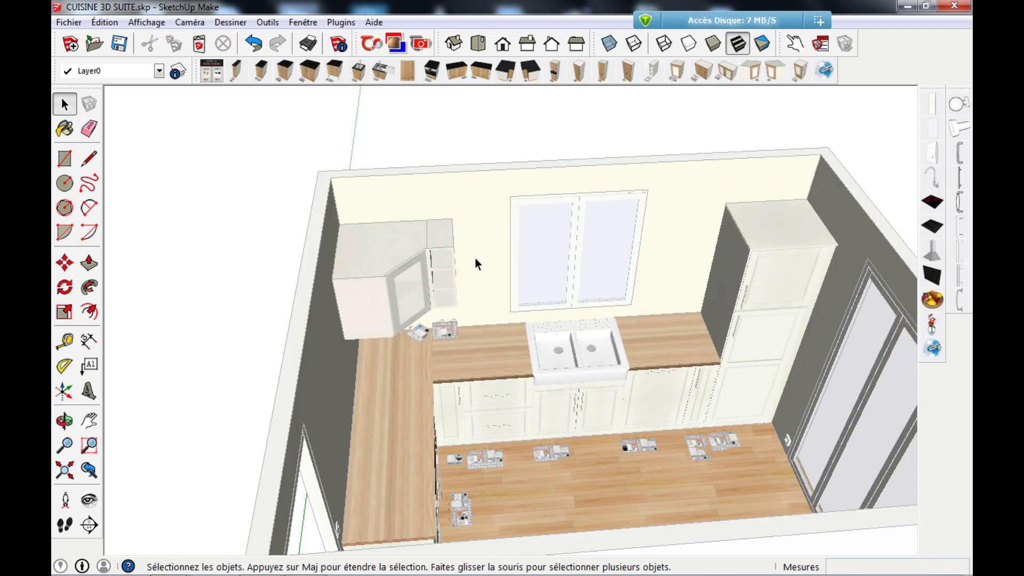
{"action": "scroll", "coordinate": [475, 257], "scroll_direction": "up", "scroll_amount": 3}
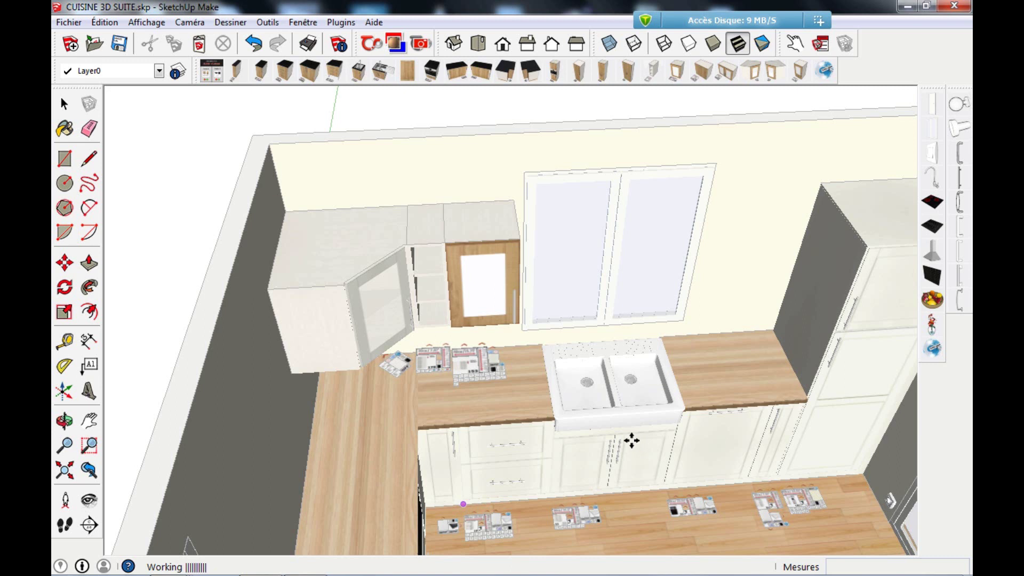
{"action": "scroll", "coordinate": [427, 361], "scroll_direction": "down", "scroll_amount": 2}
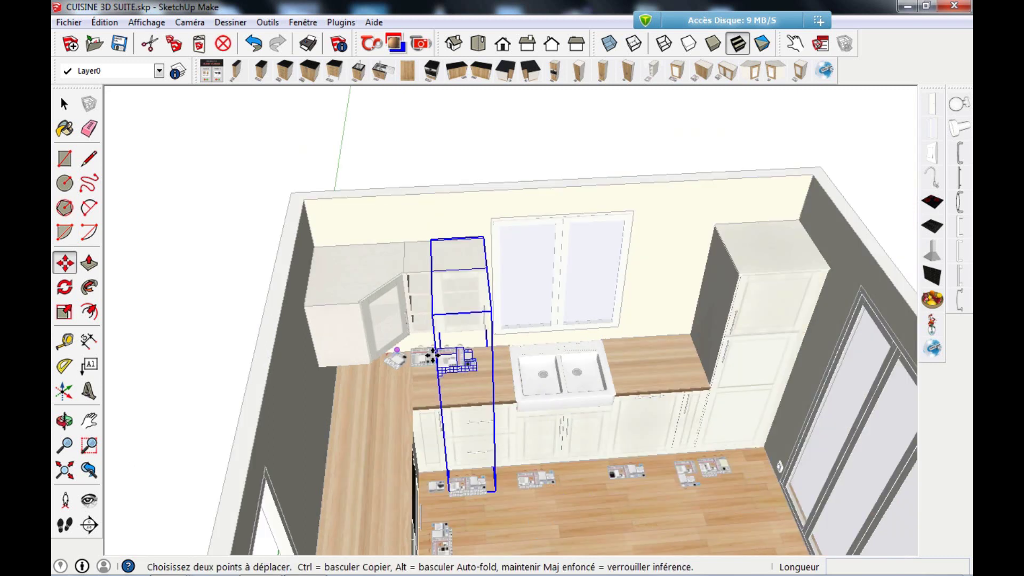
{"action": "middle_click_drag", "start_coordinate": [426, 360], "coordinate": [534, 368]}
{"action": "left_click", "coordinate": [65, 104]}
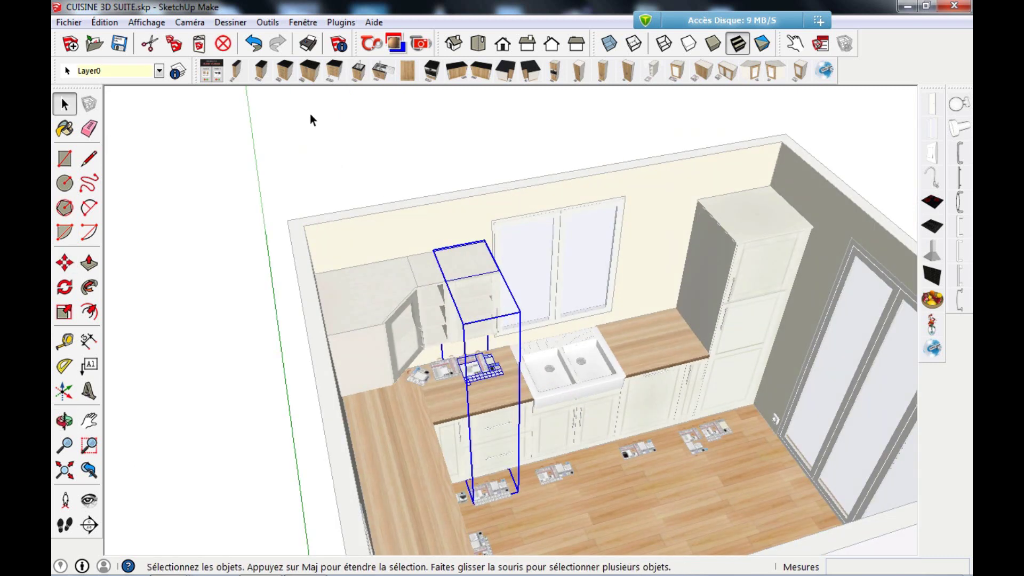
Insert another narrow open-shelf wall cabinet against the side of the tall cabinet, on the other side of the window.
{"action": "scroll", "coordinate": [597, 255], "scroll_direction": "up", "scroll_amount": 3}
{"action": "scroll", "coordinate": [706, 255], "scroll_direction": "up", "scroll_amount": 2}
{"action": "middle_click_drag", "start_coordinate": [706, 255], "coordinate": [624, 260]}
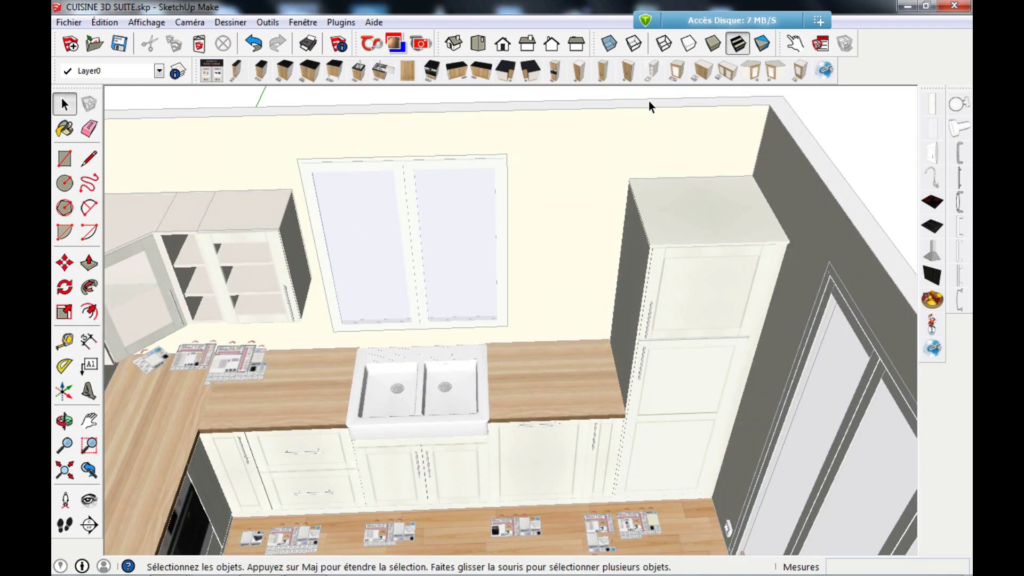
{"action": "left_click", "coordinate": [654, 75]}
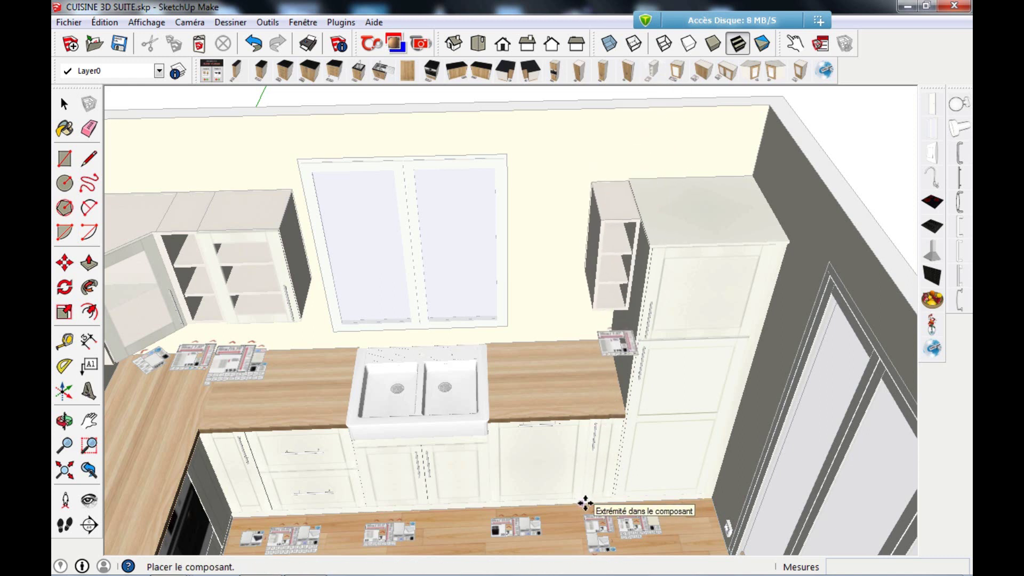
{"action": "left_click", "coordinate": [585, 503]}
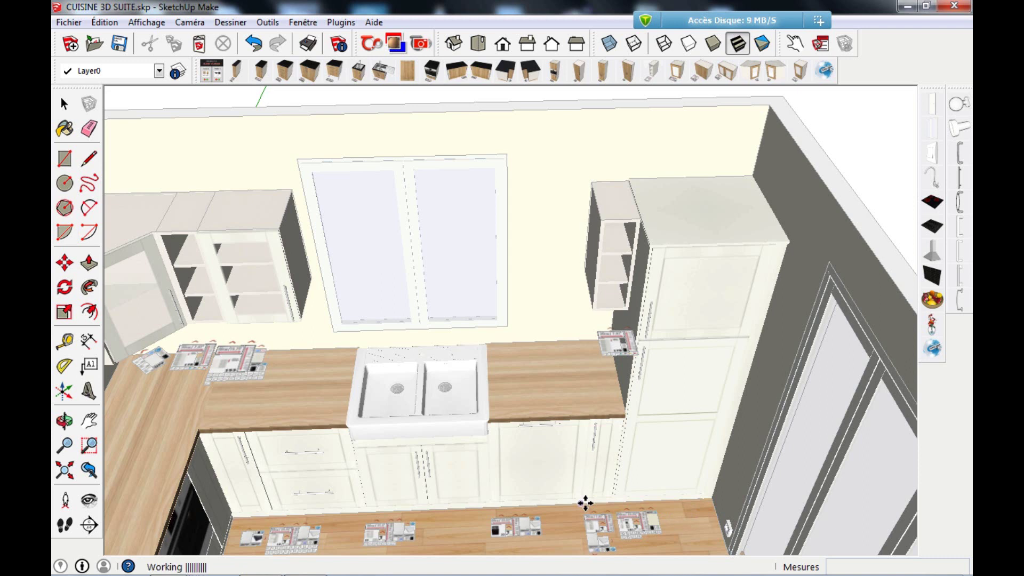
{"action": "middle_click_drag", "start_coordinate": [494, 350], "coordinate": [521, 338]}
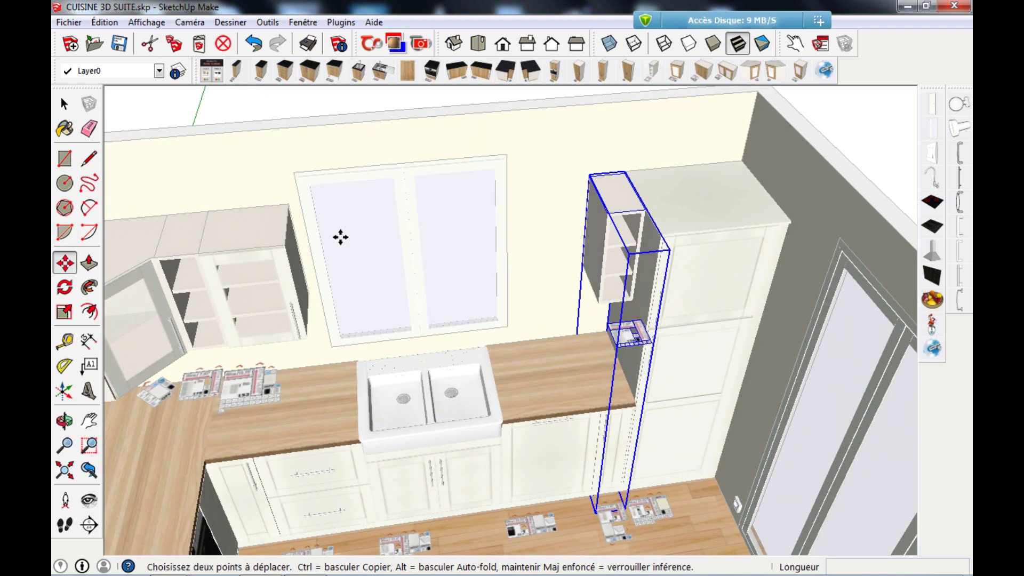
{"action": "left_click", "coordinate": [64, 104]}
{"action": "left_click", "coordinate": [285, 111]}
Draw a 400 mm landmark line along the foot of the base cabinets, starting from the cabinet corner below the second open-shelf unit.
{"action": "middle_click_drag", "start_coordinate": [539, 158], "coordinate": [573, 158]}
{"action": "key", "text": "space"}
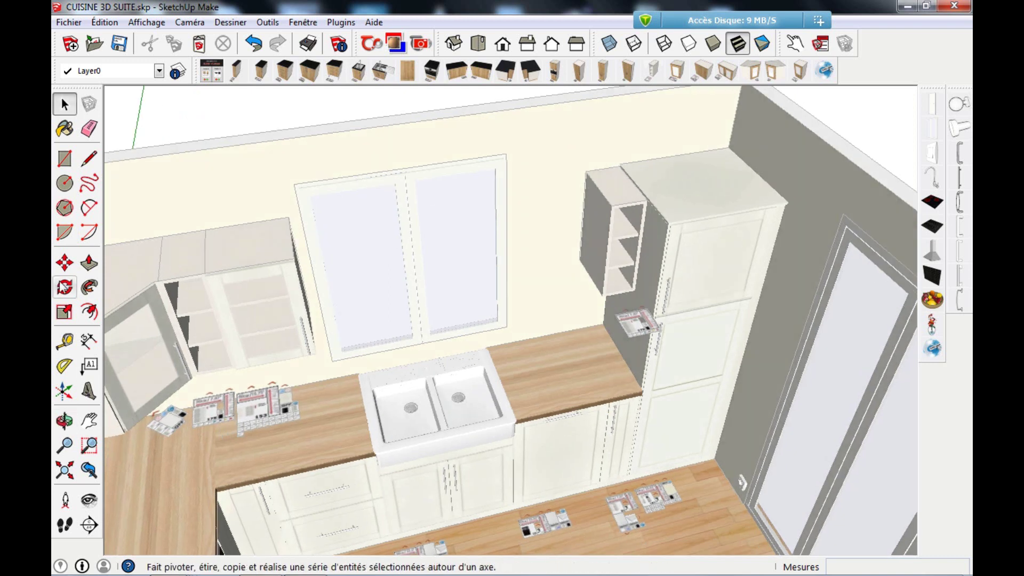
{"action": "left_click", "coordinate": [89, 160]}
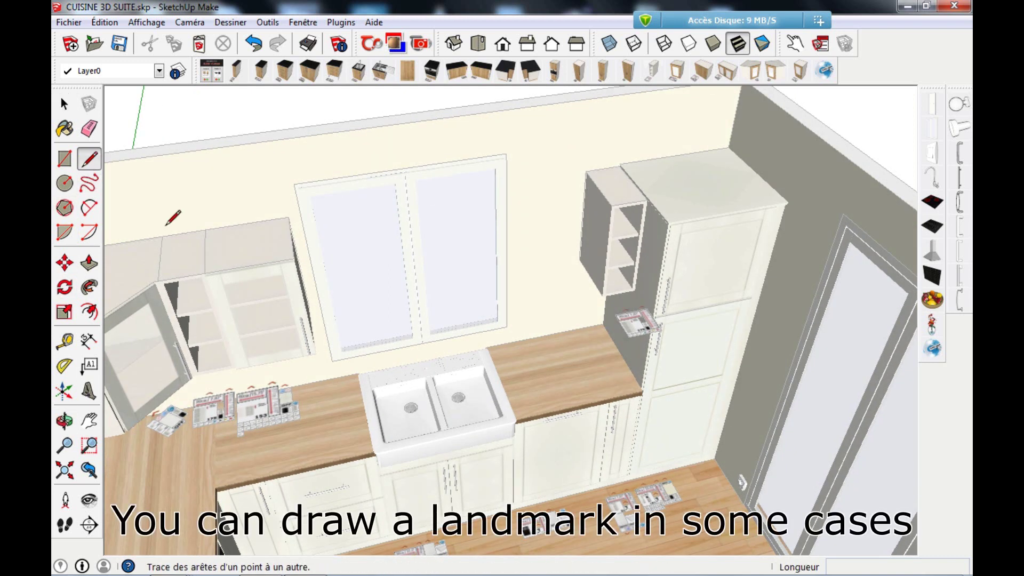
{"action": "left_click", "coordinate": [597, 488]}
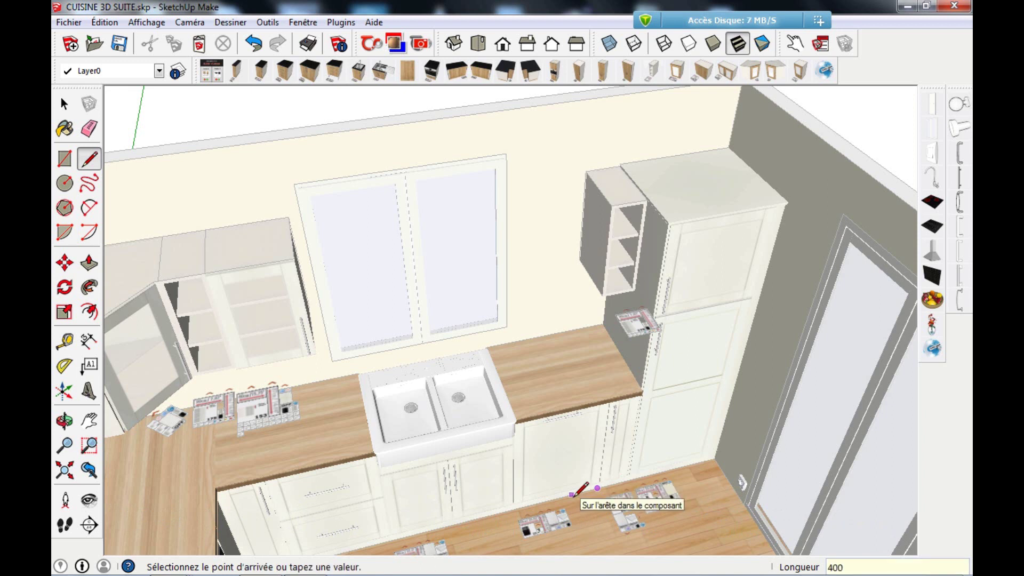
{"action": "key", "text": "Return"}
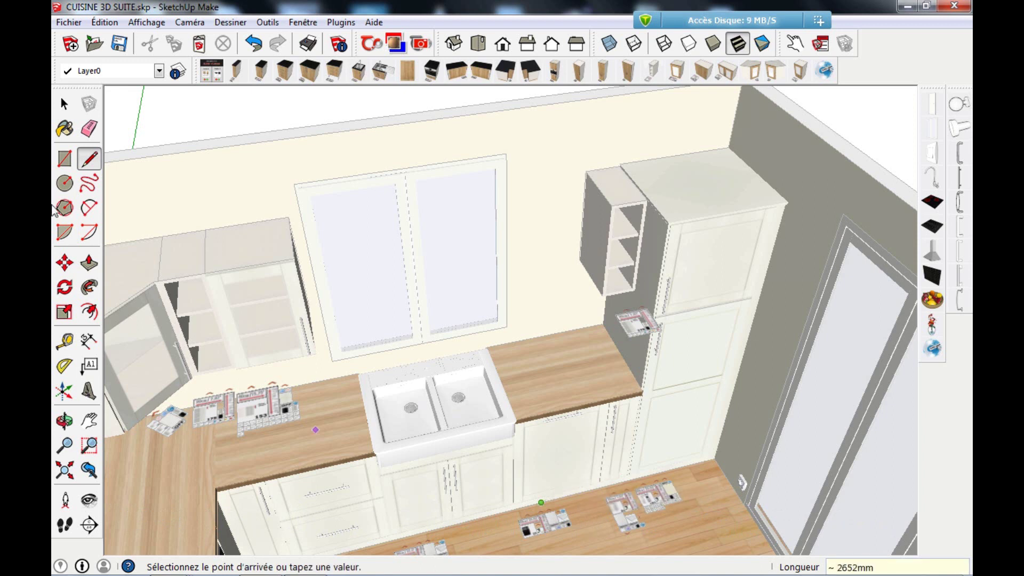
Insert a glass-door wall cabinet at the landmark's end, between the window and the open-shelf unit beside the tall cabinet.
{"action": "left_click", "coordinate": [65, 104]}
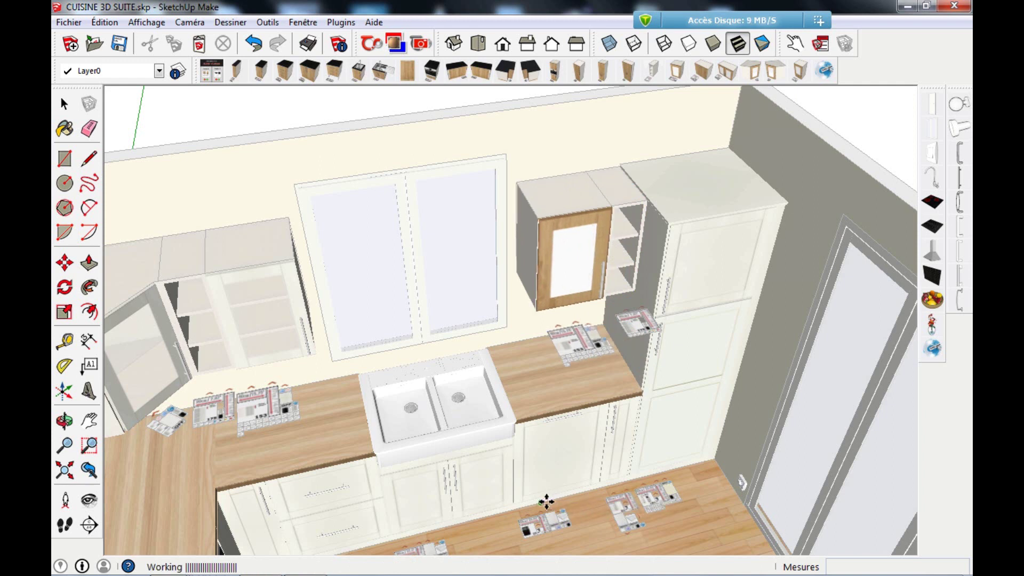
{"action": "left_click", "coordinate": [64, 104]}
{"action": "left_click", "coordinate": [229, 110]}
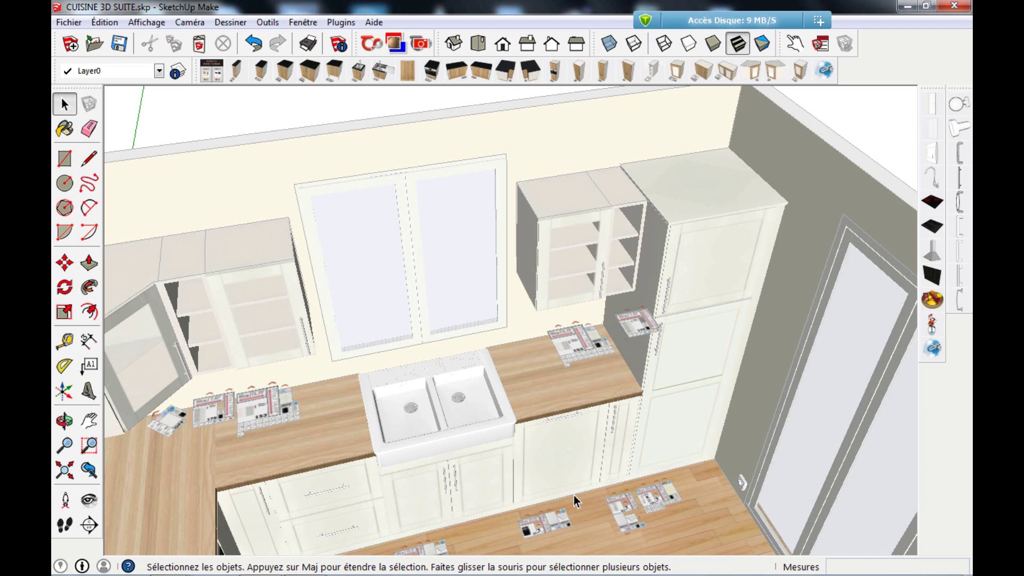
Add finishing panels to the exposed faces of the wall cabinets on both sides of the window by interacting with the dynamic components.
{"action": "left_click", "coordinate": [795, 43]}
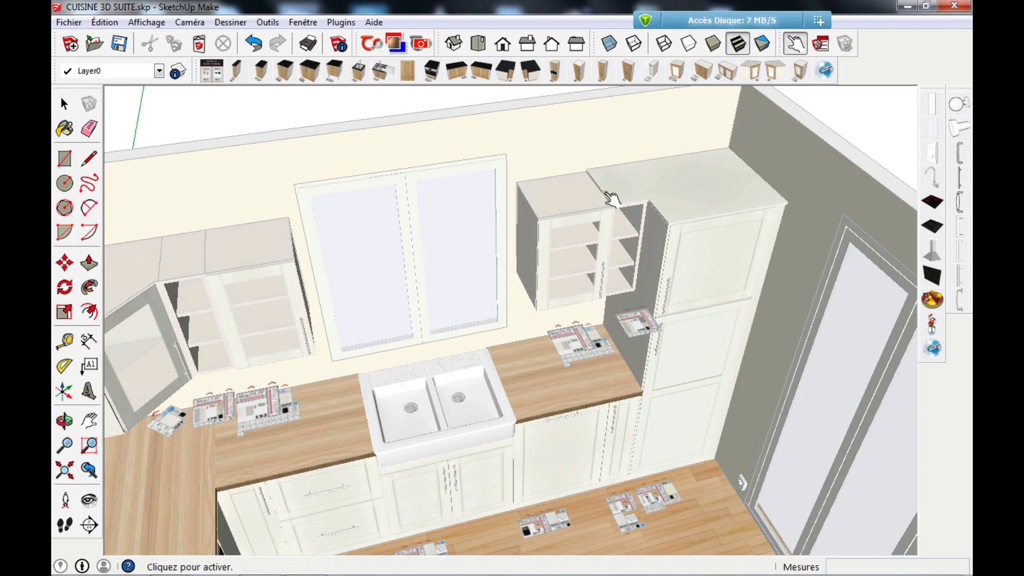
{"action": "scroll", "coordinate": [557, 203], "scroll_direction": "up", "scroll_amount": 3}
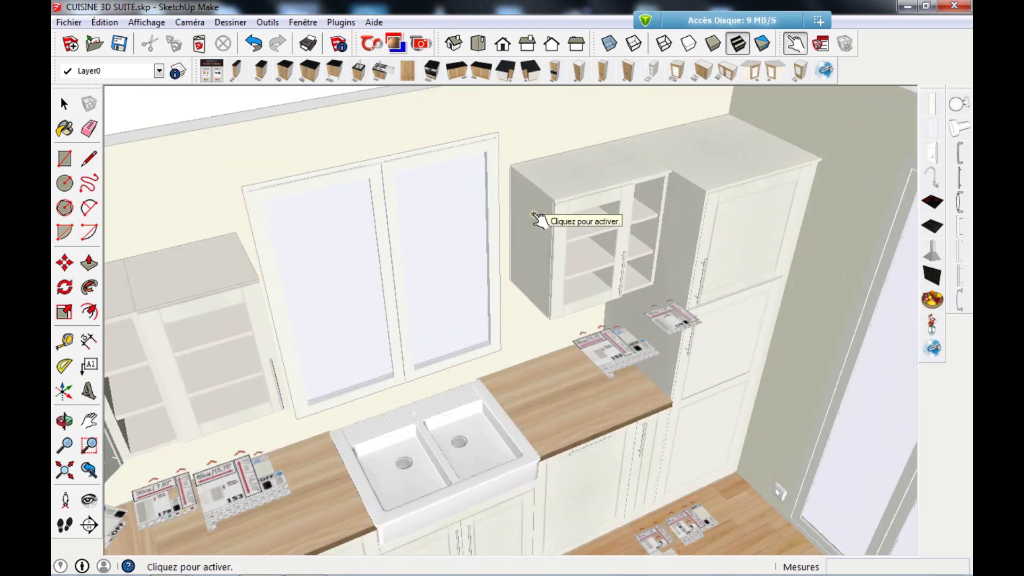
{"action": "middle_click_drag", "start_coordinate": [555, 224], "coordinate": [309, 133]}
{"action": "scroll", "coordinate": [355, 259], "scroll_direction": "down", "scroll_amount": 3}
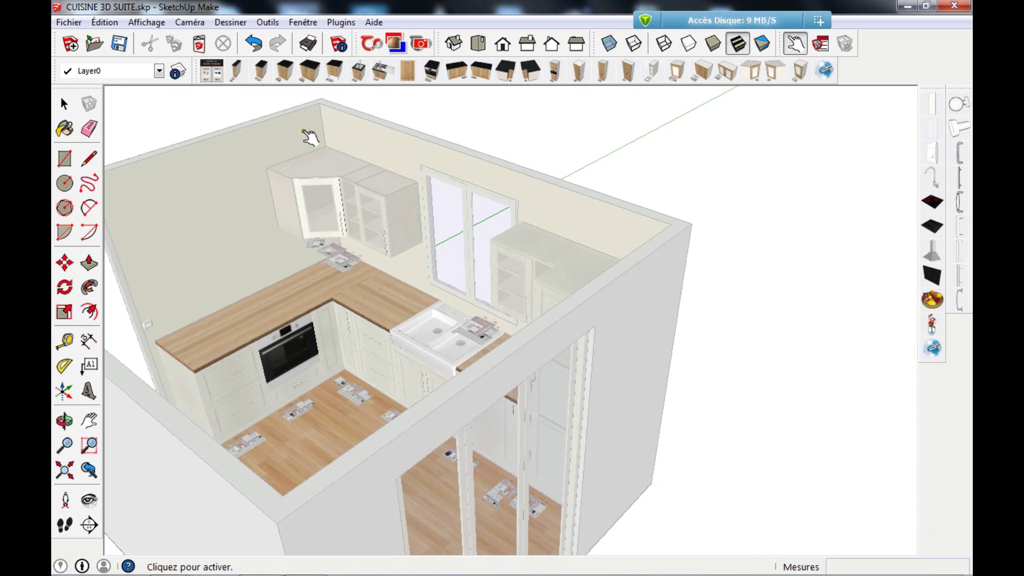
{"action": "scroll", "coordinate": [321, 136], "scroll_direction": "up", "scroll_amount": 2}
{"action": "scroll", "coordinate": [340, 193], "scroll_direction": "up", "scroll_amount": 3}
{"action": "left_click", "coordinate": [338, 198]}
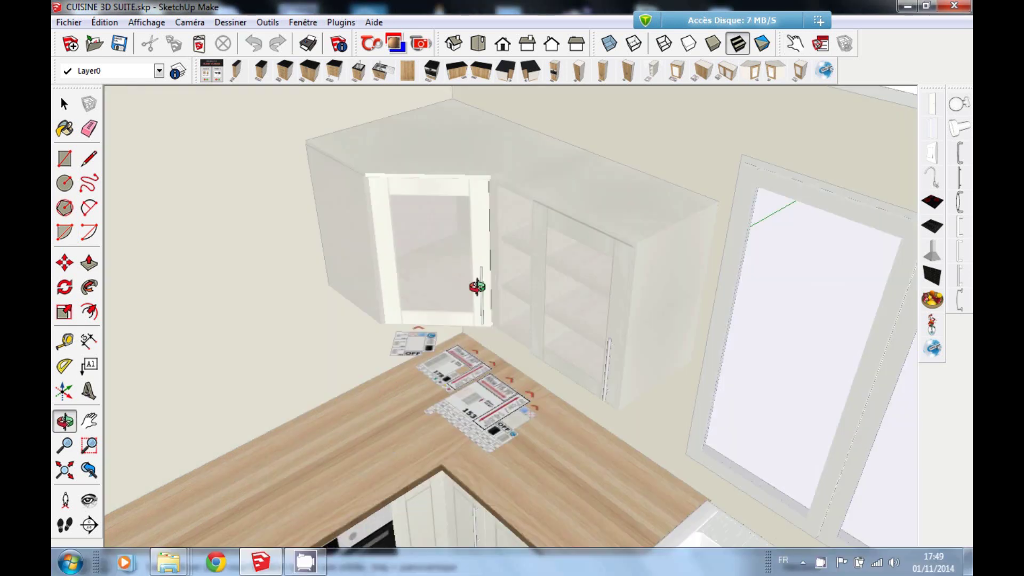
Insert an extractor hood from the Click-Change components on the floor in front of the oven cabinet.
{"action": "middle_click_drag", "start_coordinate": [477, 286], "coordinate": [482, 281]}
{"action": "scroll", "coordinate": [481, 282], "scroll_direction": "down", "scroll_amount": 2}
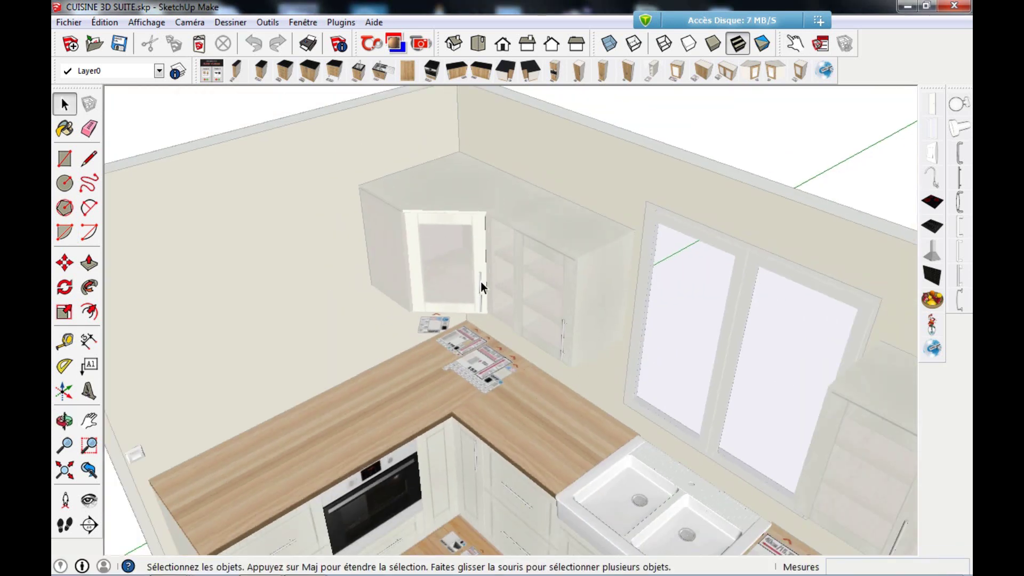
{"action": "scroll", "coordinate": [480, 283], "scroll_direction": "down", "scroll_amount": 4}
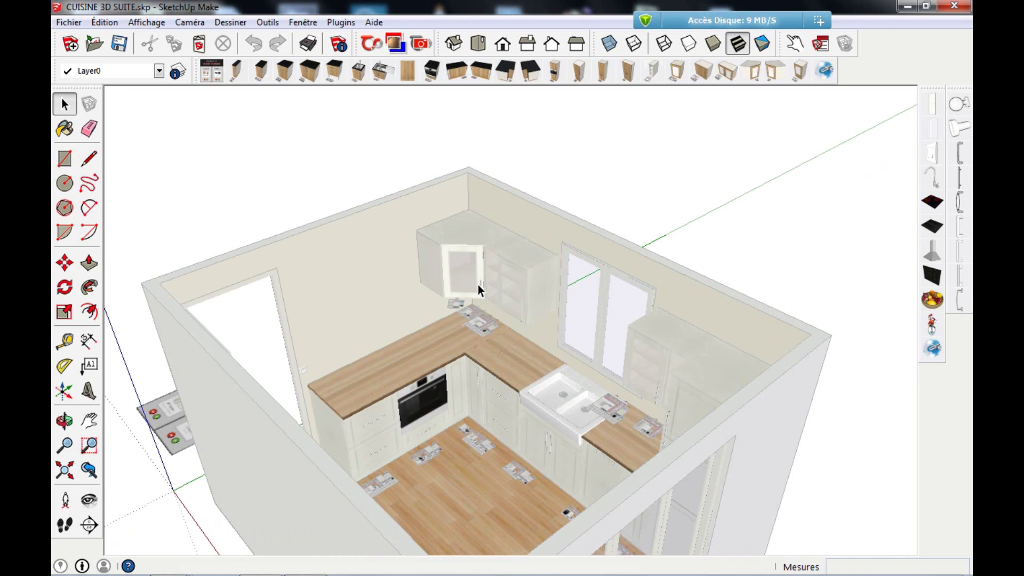
{"action": "mouse_move", "coordinate": [478, 287]}
{"action": "middle_mouse_down"}
{"action": "mouse_move", "coordinate": [318, 310]}
{"action": "mouse_move", "coordinate": [398, 247]}
{"action": "mouse_move", "coordinate": [481, 272]}
{"action": "middle_mouse_up"}
{"action": "scroll", "coordinate": [481, 274], "scroll_direction": "up", "scroll_amount": 2}
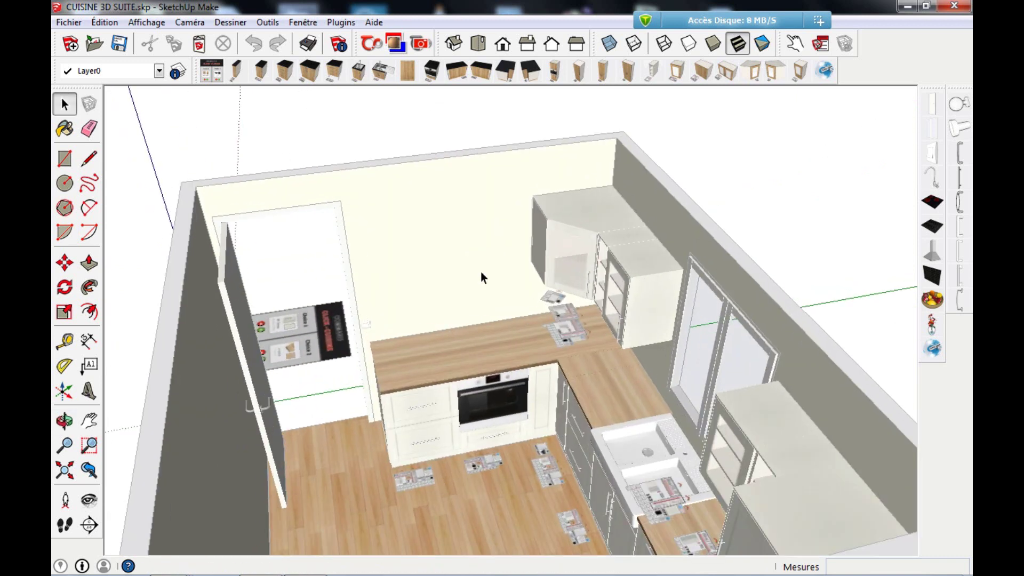
{"action": "left_click", "coordinate": [934, 251]}
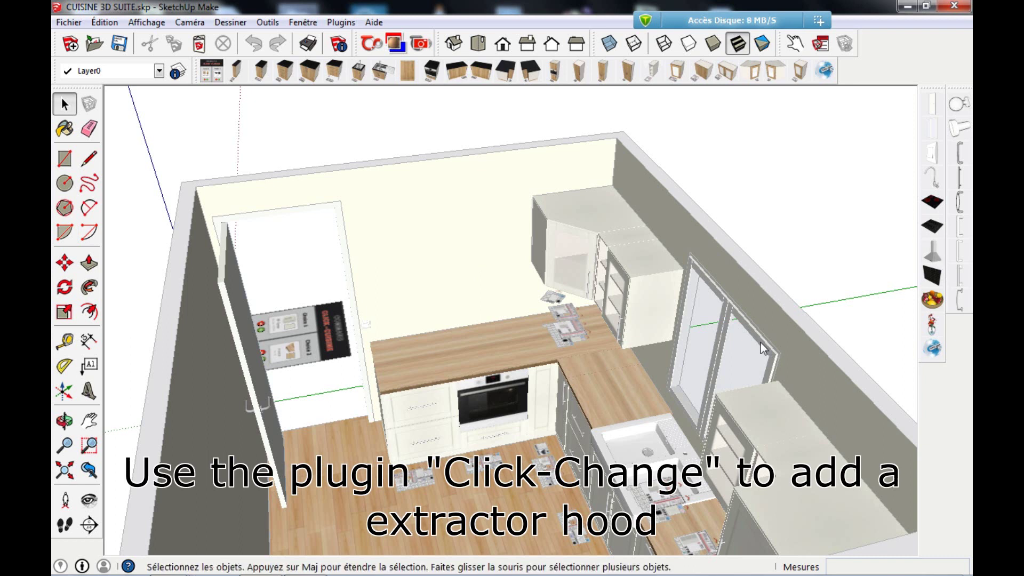
{"action": "left_click", "coordinate": [446, 511]}
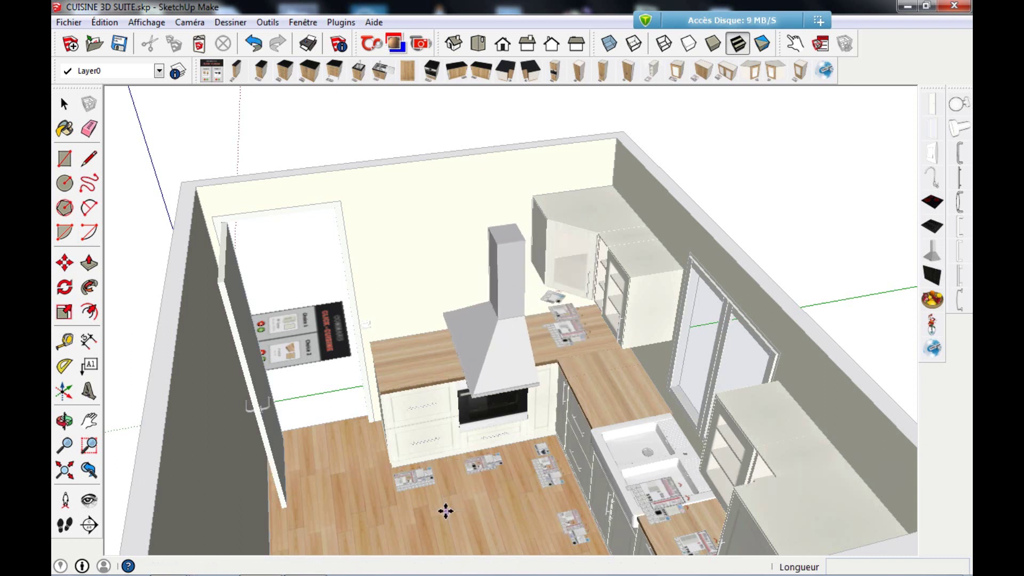
Rotate the extractor hood 90 degrees about its vertical axis so it faces the same way as the oven cabinet.
{"action": "left_click", "coordinate": [64, 287]}
{"action": "scroll", "coordinate": [502, 216], "scroll_direction": "up", "scroll_amount": 3}
{"action": "scroll", "coordinate": [502, 216], "scroll_direction": "up", "scroll_amount": 1}
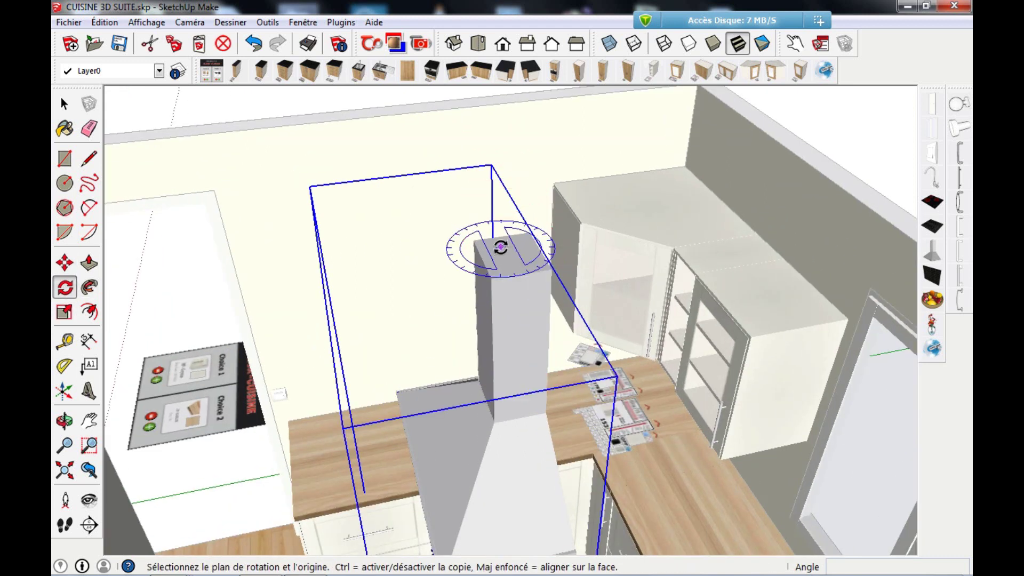
{"action": "left_click", "coordinate": [501, 249]}
{"action": "left_click", "coordinate": [509, 264]}
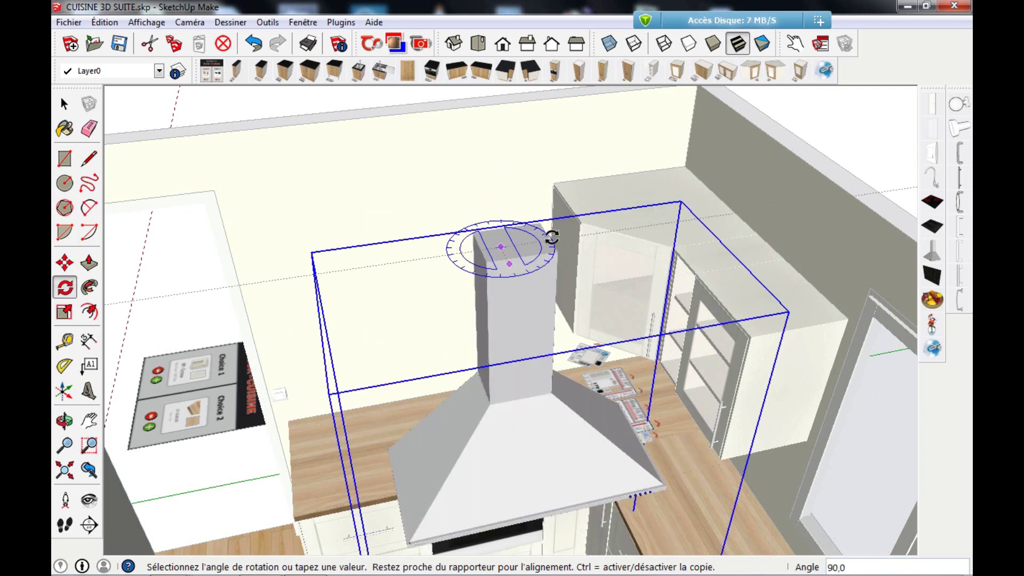
{"action": "left_click", "coordinate": [545, 239]}
{"action": "scroll", "coordinate": [521, 222], "scroll_direction": "down", "scroll_amount": 5}
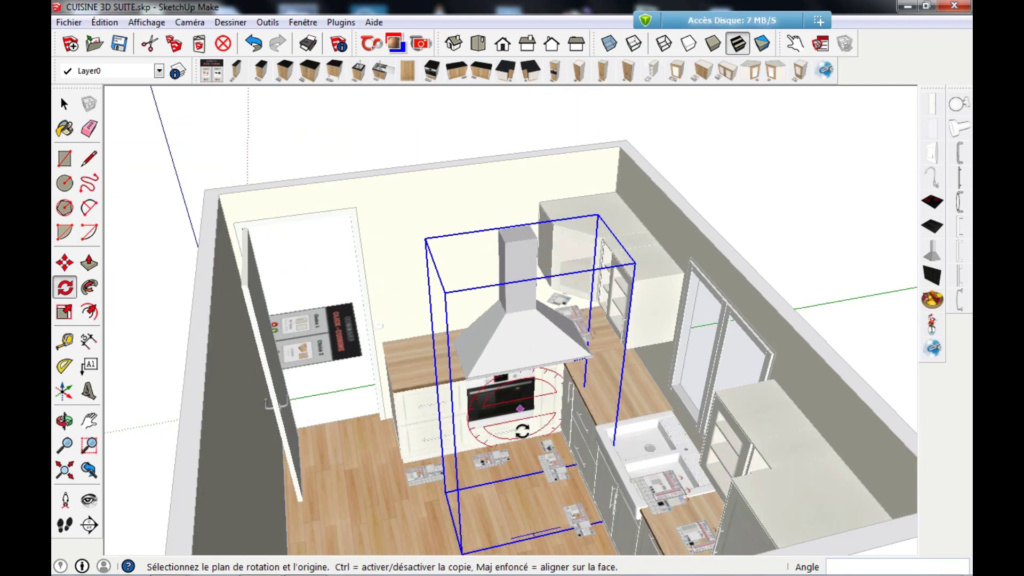
Move the extractor hood about 1025 mm by its floor marking to the middle of the oven cabinet's lower front edge.
{"action": "left_click", "coordinate": [64, 263]}
{"action": "scroll", "coordinate": [453, 472], "scroll_direction": "up", "scroll_amount": 3}
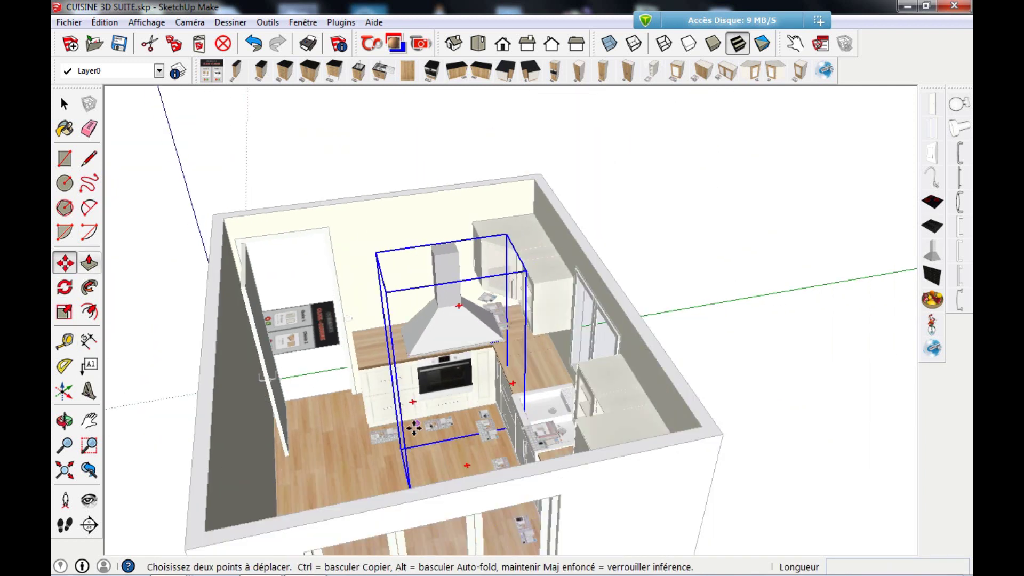
{"action": "scroll", "coordinate": [453, 472], "scroll_direction": "up", "scroll_amount": 4}
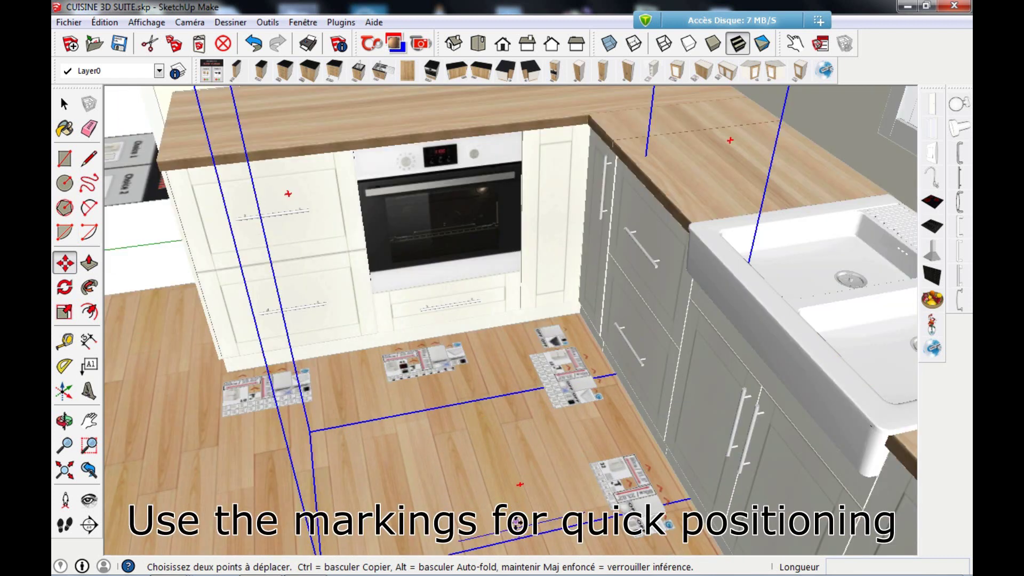
{"action": "left_click", "coordinate": [516, 526]}
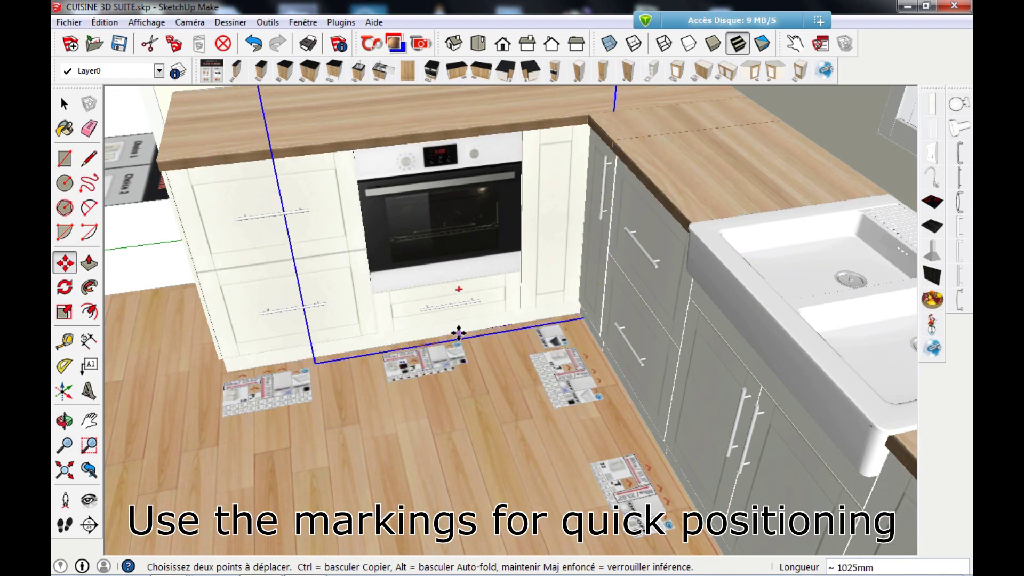
Snap the extractor hood's floor marking to the midpoint of the oven cabinet's lower front edge, about 1024 mm away, and deselect it.
{"action": "scroll", "coordinate": [451, 334], "scroll_direction": "up", "scroll_amount": 4}
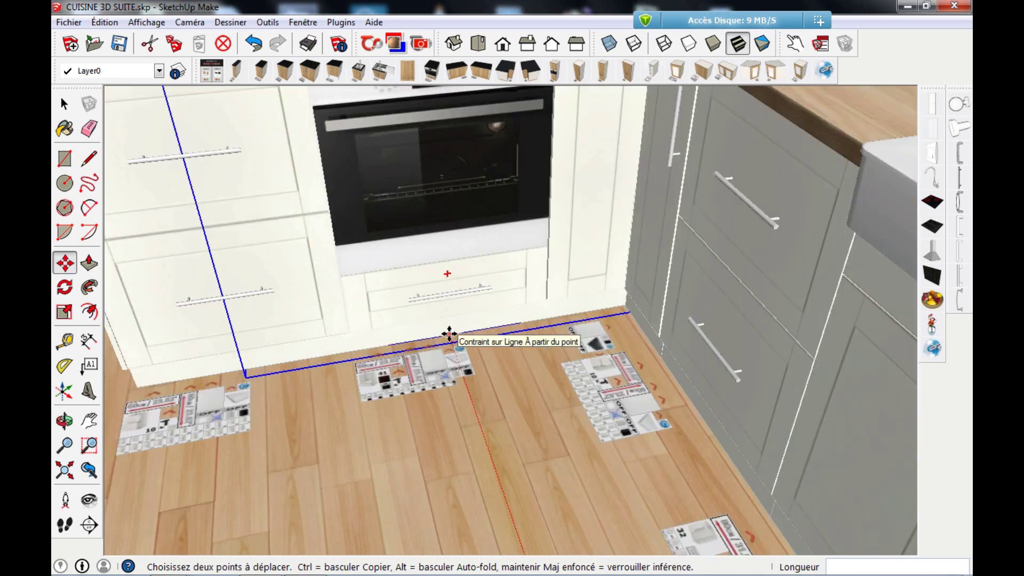
{"action": "left_click", "coordinate": [451, 334]}
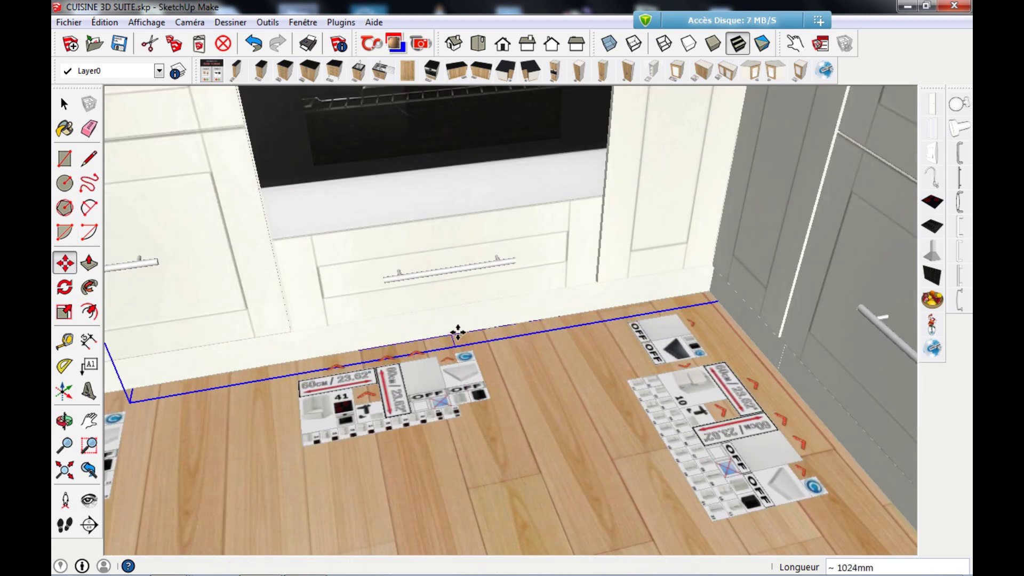
{"action": "scroll", "coordinate": [496, 488], "scroll_direction": "down", "scroll_amount": 10}
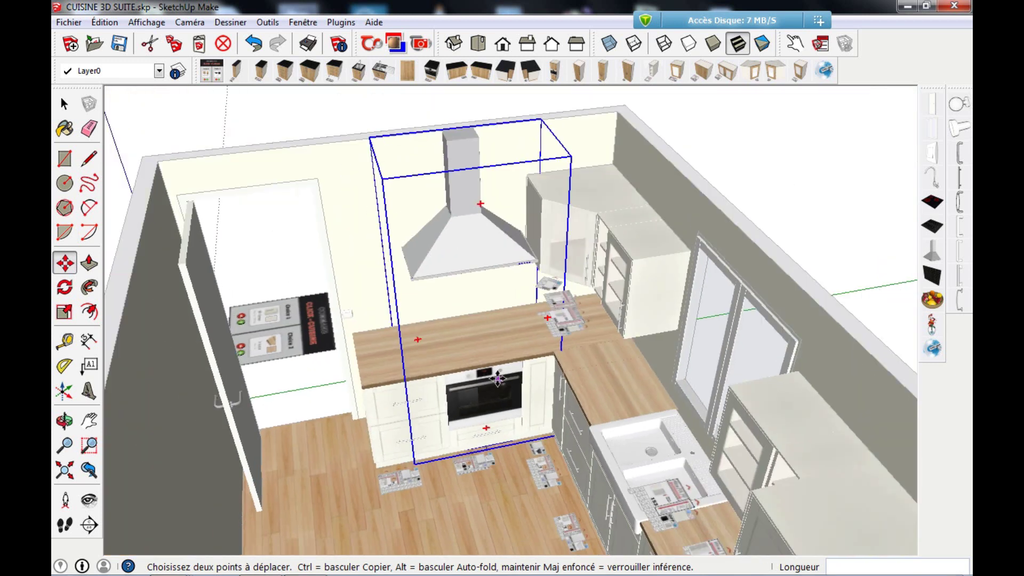
{"action": "scroll", "coordinate": [498, 379], "scroll_direction": "down", "scroll_amount": 1}
{"action": "left_click", "coordinate": [63, 104]}
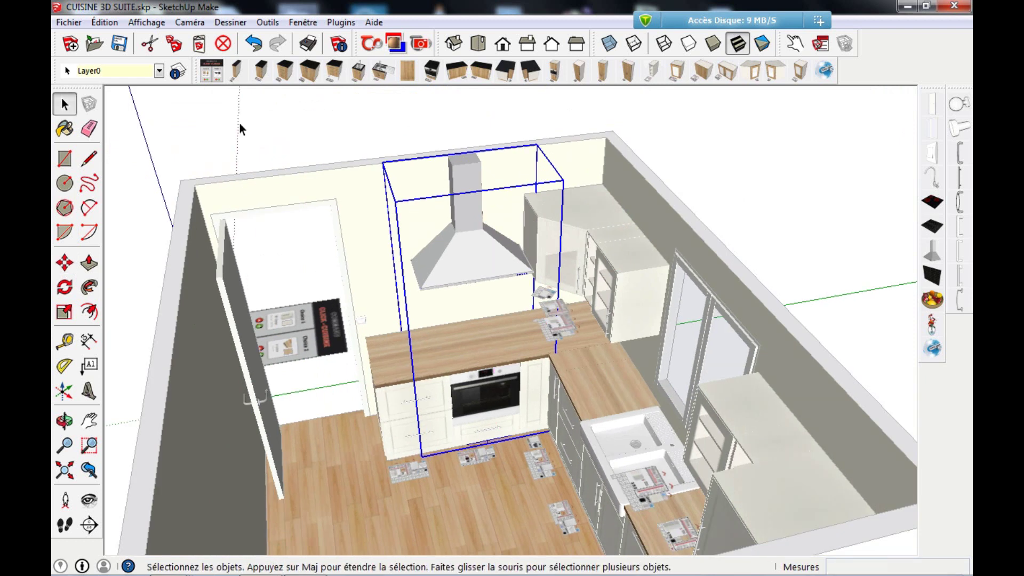
{"action": "left_click", "coordinate": [271, 127]}
{"action": "middle_click_drag", "start_coordinate": [462, 273], "coordinate": [526, 265]}
{"action": "left_click_drag", "start_coordinate": [526, 265], "coordinate": [414, 308]}
{"action": "key", "text": "space"}
{"action": "scroll", "coordinate": [412, 308], "scroll_direction": "up", "scroll_amount": 1}
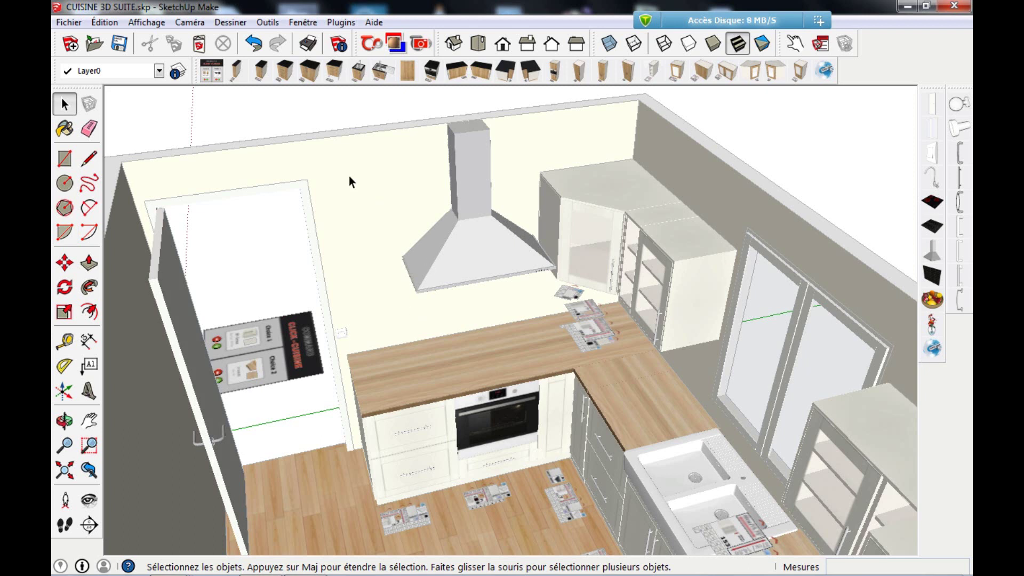
Insert a 40 cm glass-door wall cabinet in front of the oven and rotate it to face the same way as the oven cabinet.
{"action": "left_click", "coordinate": [677, 73]}
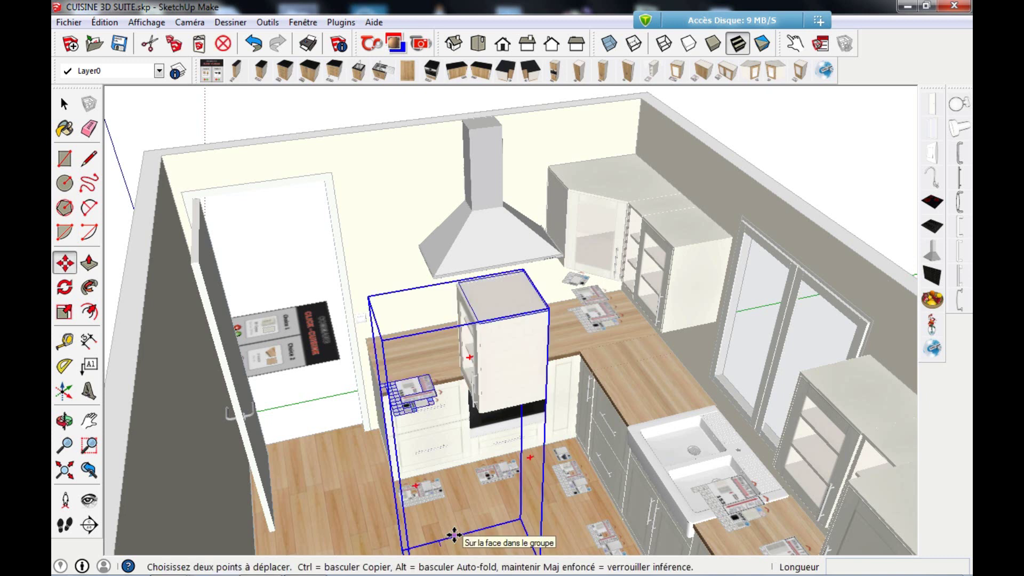
{"action": "left_click", "coordinate": [65, 287]}
{"action": "scroll", "coordinate": [454, 293], "scroll_direction": "up", "scroll_amount": 5}
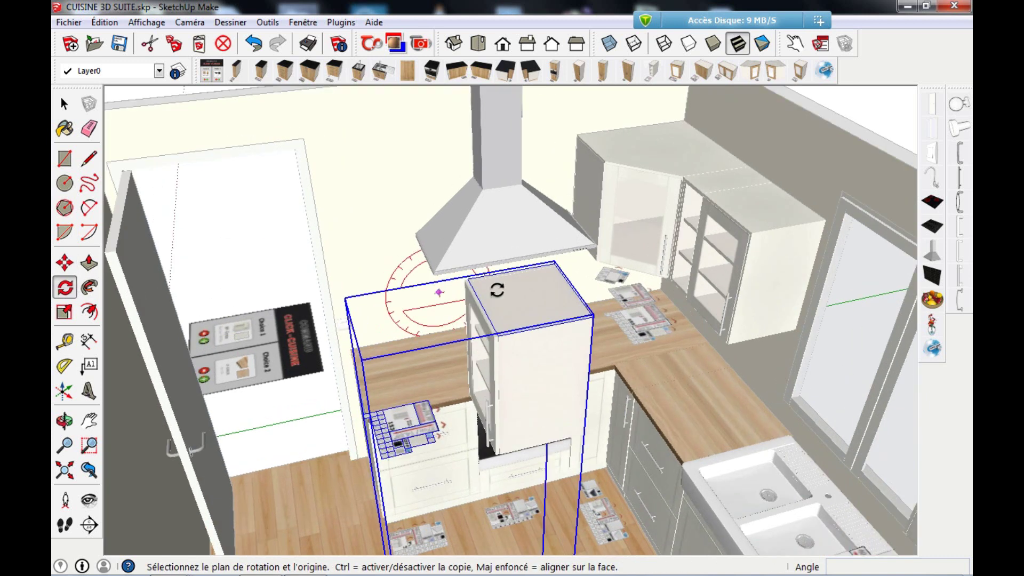
{"action": "left_click", "coordinate": [503, 288]}
{"action": "left_click", "coordinate": [527, 337]}
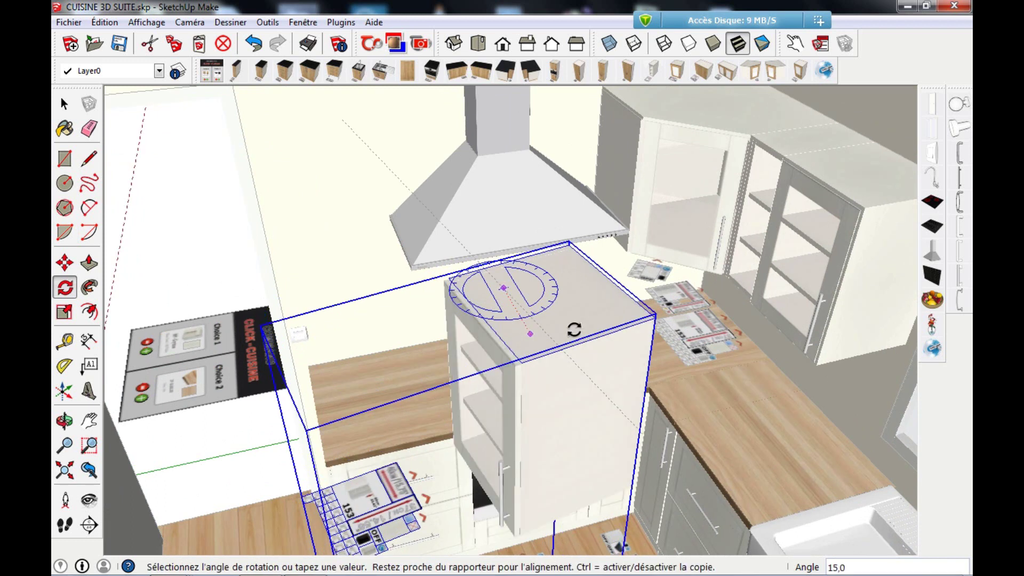
{"action": "left_click", "coordinate": [594, 272]}
{"action": "scroll", "coordinate": [553, 286], "scroll_direction": "down", "scroll_amount": 6}
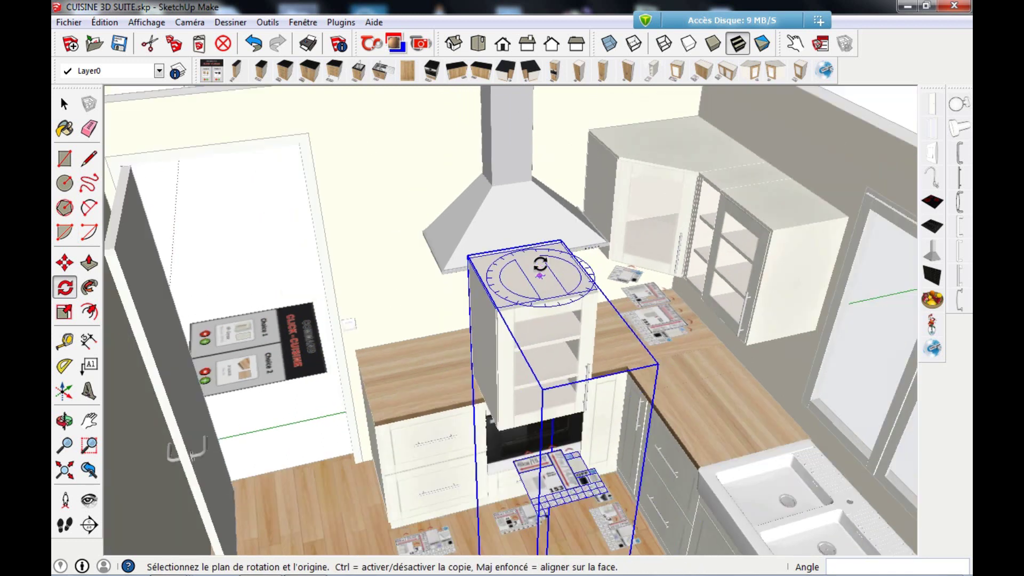
{"action": "scroll", "coordinate": [553, 380], "scroll_direction": "up", "scroll_amount": 3}
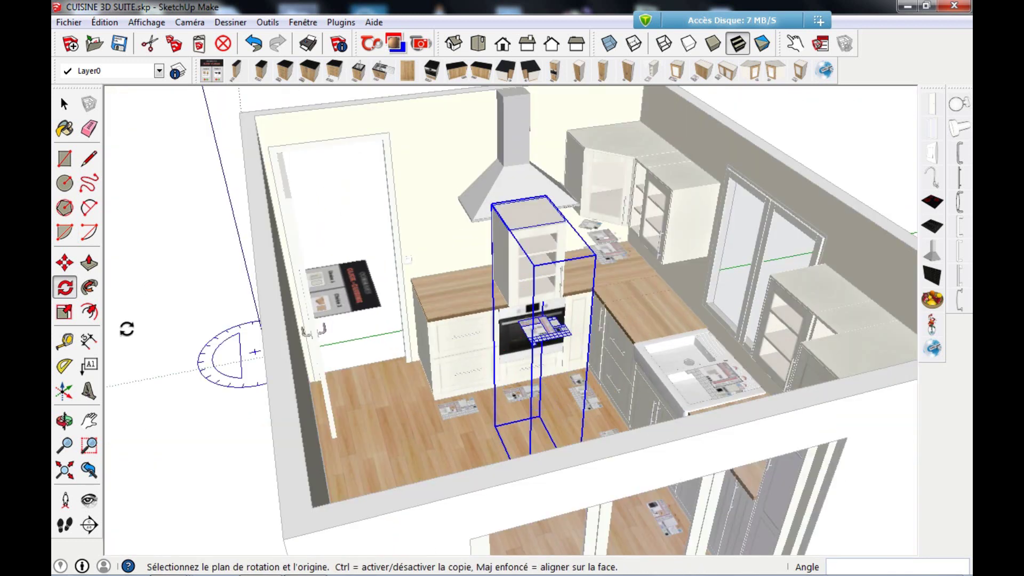
Move the wall cabinet by its floor marking about 1156 mm to sit above the drawer cabinet beside the oven, then deselect it.
{"action": "left_click", "coordinate": [64, 263]}
{"action": "middle_click_drag", "start_coordinate": [428, 393], "coordinate": [532, 493]}
{"action": "scroll", "coordinate": [531, 494], "scroll_direction": "up", "scroll_amount": 6}
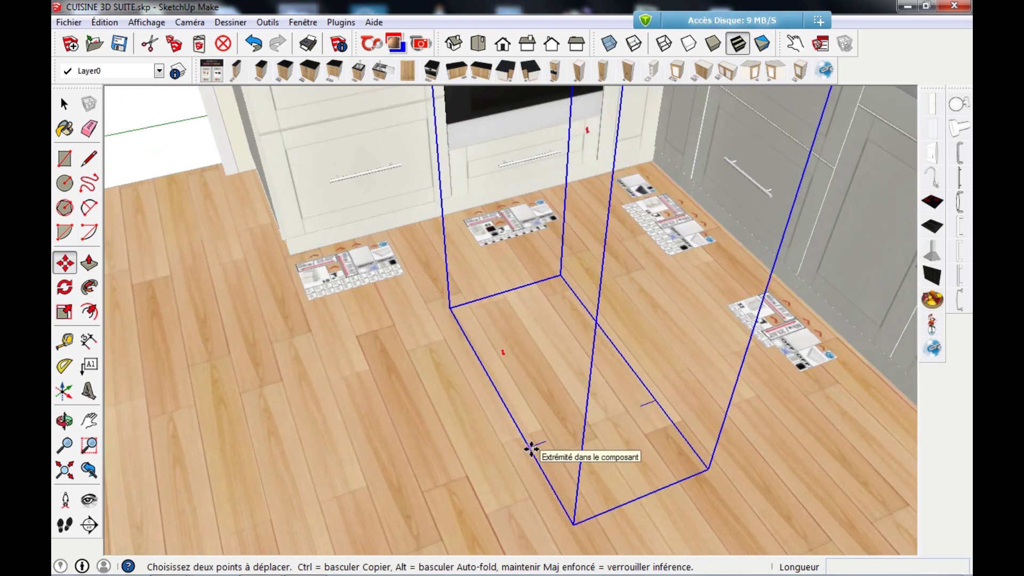
{"action": "left_click", "coordinate": [531, 449]}
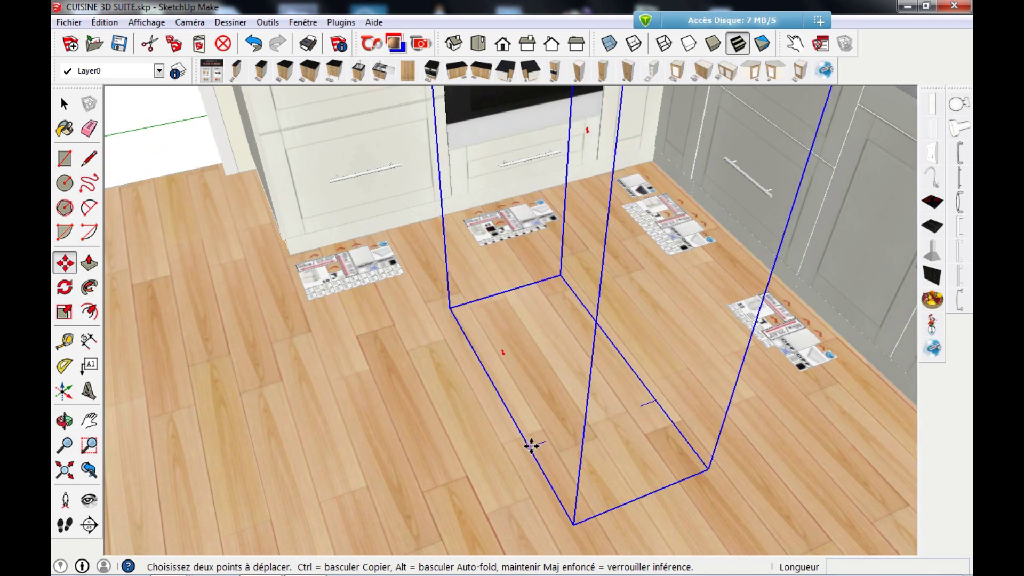
{"action": "scroll", "coordinate": [244, 257], "scroll_direction": "up", "scroll_amount": 2}
{"action": "scroll", "coordinate": [245, 256], "scroll_direction": "up", "scroll_amount": 2}
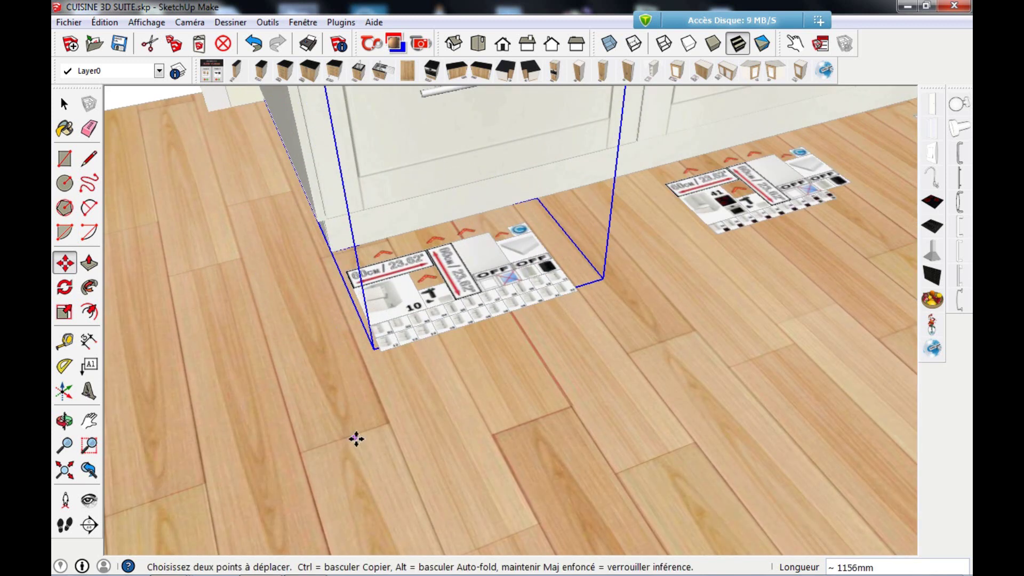
{"action": "scroll", "coordinate": [373, 454], "scroll_direction": "down", "scroll_amount": 6}
{"action": "scroll", "coordinate": [414, 459], "scroll_direction": "down", "scroll_amount": 5}
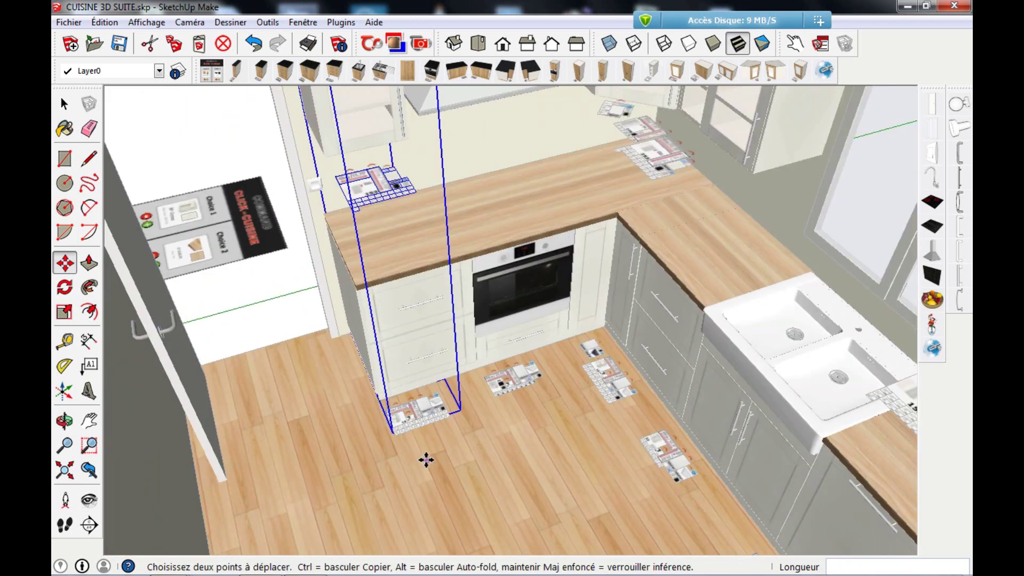
{"action": "scroll", "coordinate": [368, 219], "scroll_direction": "up", "scroll_amount": 2}
{"action": "left_click", "coordinate": [65, 104]}
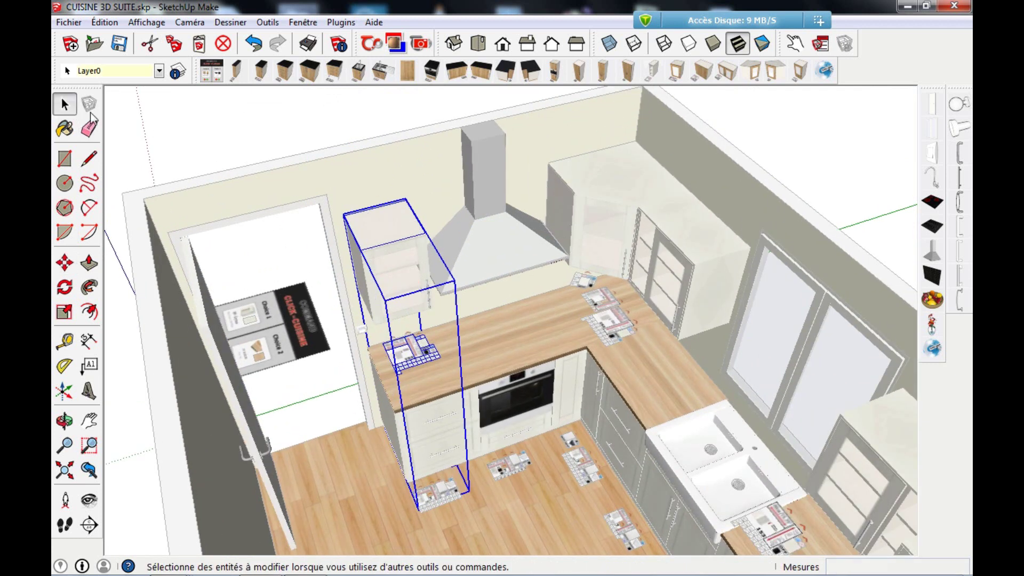
{"action": "left_click", "coordinate": [252, 123]}
Add finishing panels to the exposed faces of the wall cabinet between the door and the hood by interacting with the component.
{"action": "middle_click_drag", "start_coordinate": [251, 124], "coordinate": [386, 173]}
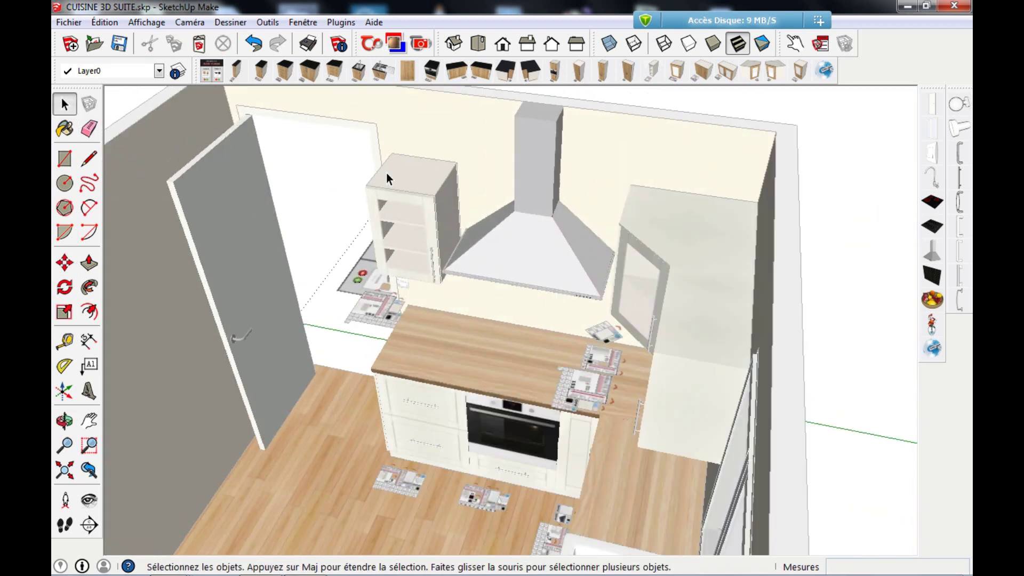
{"action": "scroll", "coordinate": [428, 184], "scroll_direction": "up", "scroll_amount": 4}
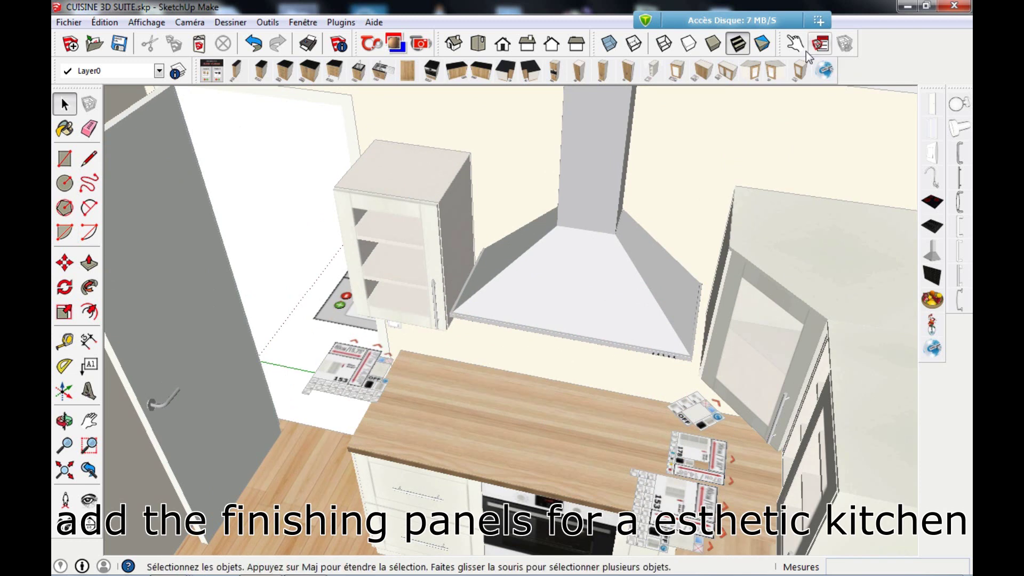
{"action": "left_click", "coordinate": [794, 44]}
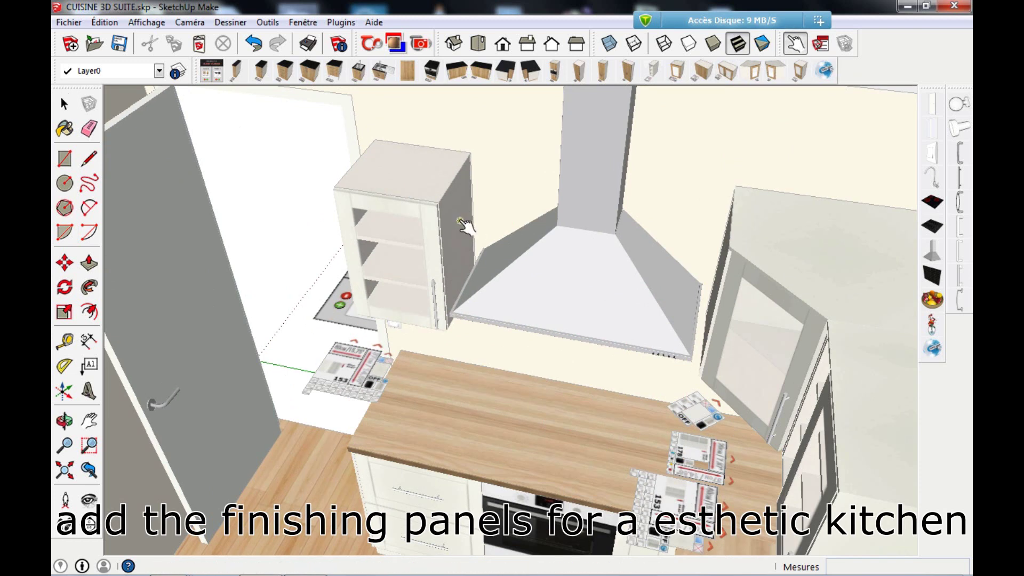
{"action": "middle_click_drag", "start_coordinate": [406, 187], "coordinate": [512, 205]}
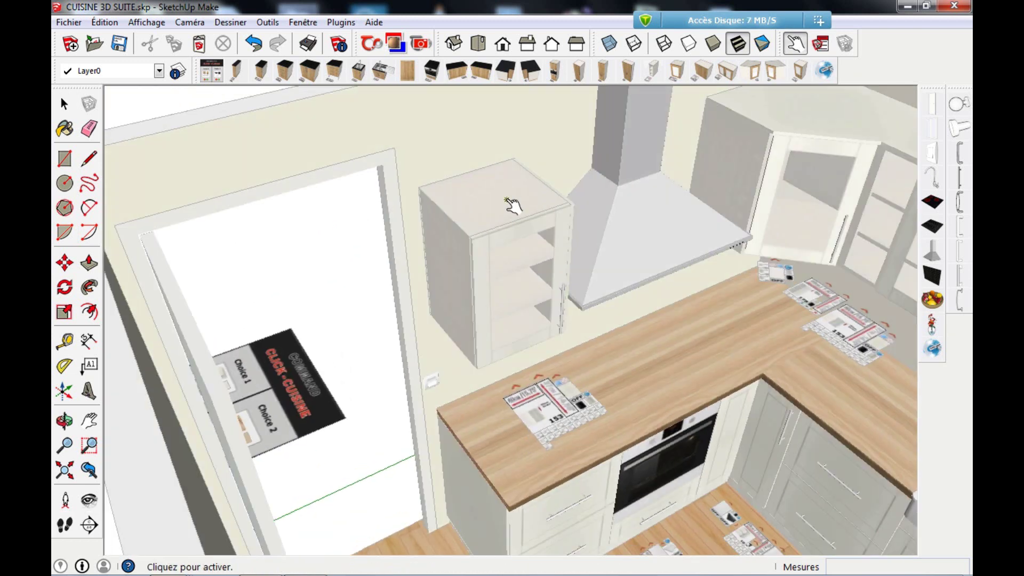
{"action": "left_click", "coordinate": [488, 239]}
{"action": "left_click", "coordinate": [441, 255]}
{"action": "scroll", "coordinate": [387, 253], "scroll_direction": "down", "scroll_amount": 2}
{"action": "scroll", "coordinate": [451, 252], "scroll_direction": "down", "scroll_amount": 2}
Add a finishing panel to the side of the corner wall cabinet that faces the extractor hood.
{"action": "middle_click_drag", "start_coordinate": [451, 252], "coordinate": [812, 121]}
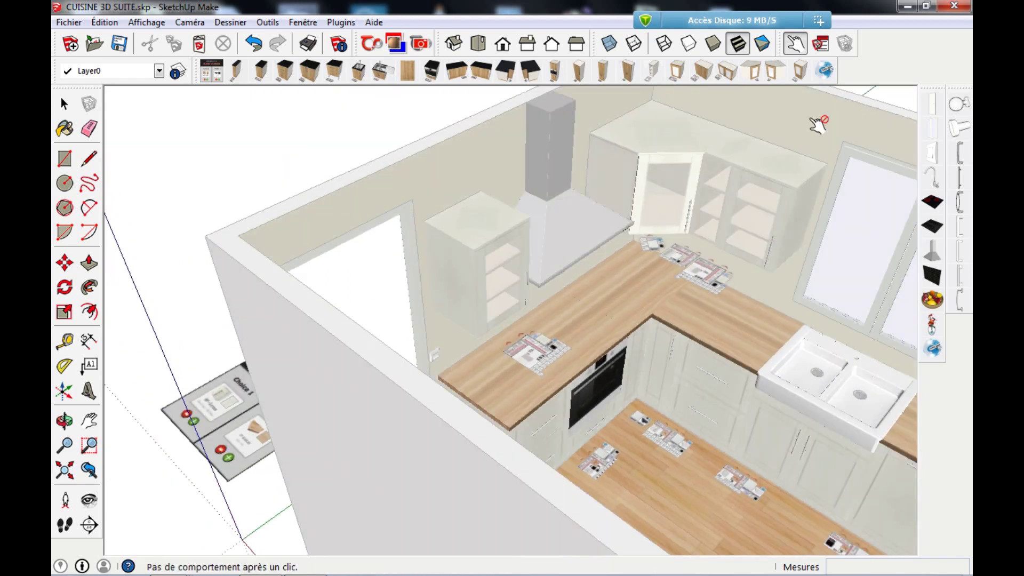
{"action": "scroll", "coordinate": [708, 155], "scroll_direction": "up", "scroll_amount": 5}
{"action": "left_click", "coordinate": [509, 186]}
{"action": "scroll", "coordinate": [492, 196], "scroll_direction": "down", "scroll_amount": 6}
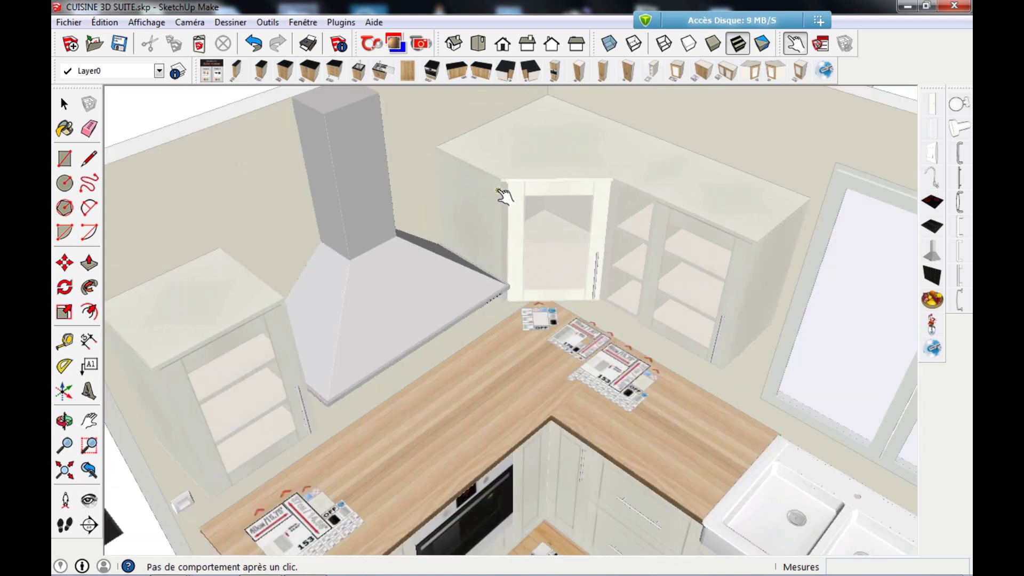
{"action": "middle_click_drag", "start_coordinate": [755, 279], "coordinate": [686, 274]}
{"action": "scroll", "coordinate": [635, 275], "scroll_direction": "down", "scroll_amount": 5}
{"action": "scroll", "coordinate": [509, 265], "scroll_direction": "up", "scroll_amount": 5}
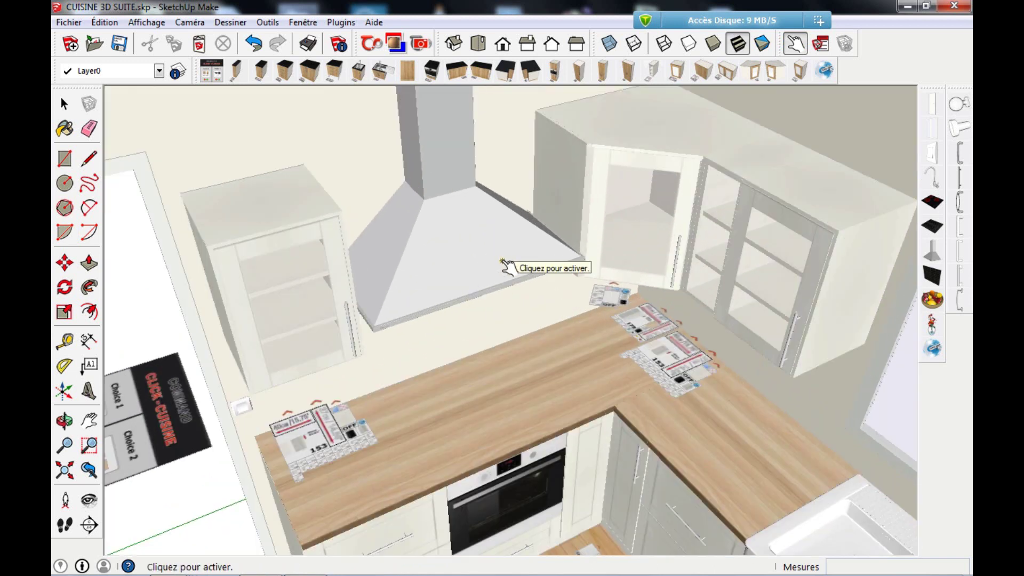
Add LED-hiding headbands beneath the wall cabinet near the door and the wall cabinets between the hood and the window.
{"action": "middle_click_drag", "start_coordinate": [504, 263], "coordinate": [564, 184]}
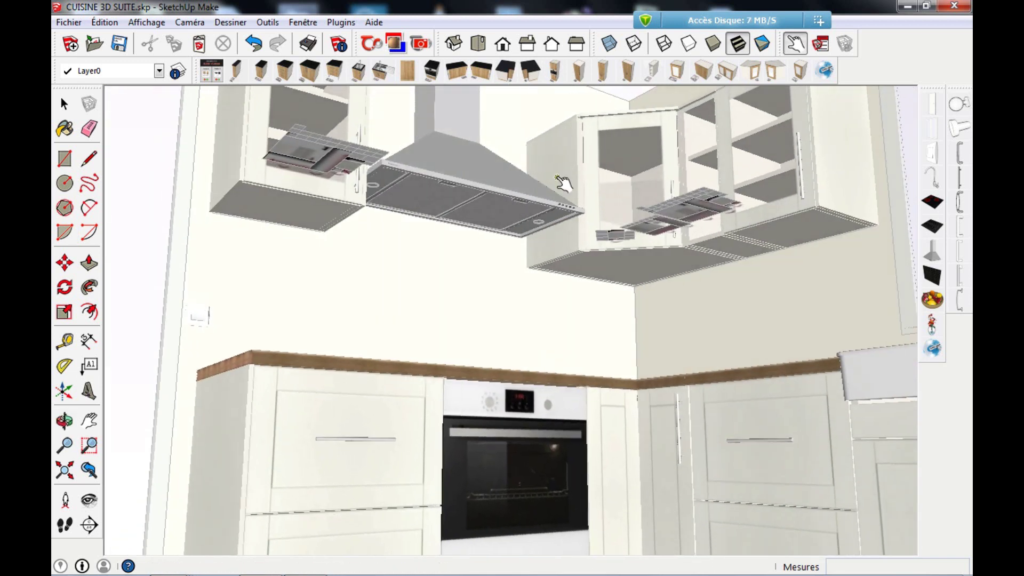
{"action": "left_click", "coordinate": [302, 216]}
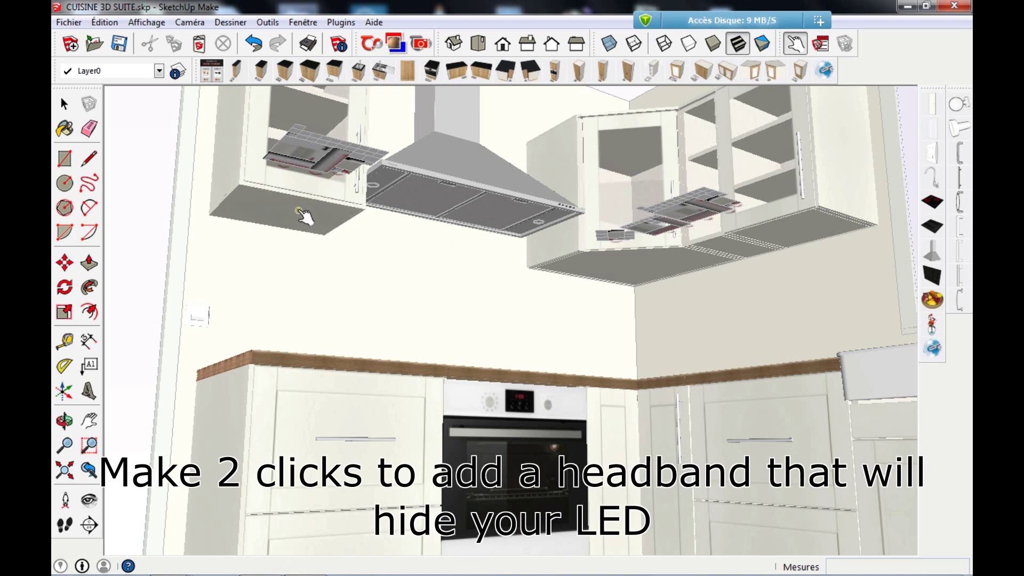
{"action": "left_click", "coordinate": [289, 218]}
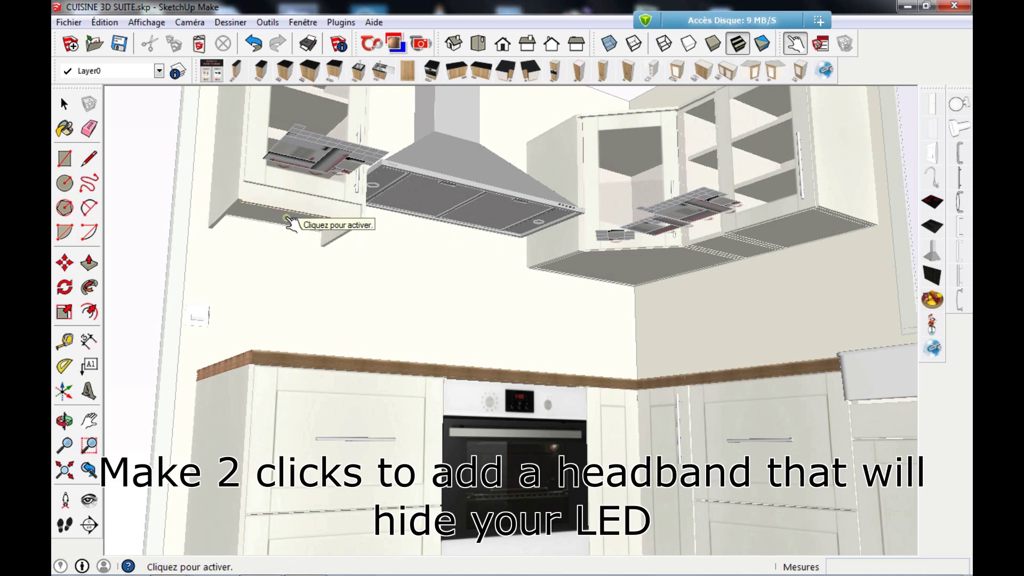
{"action": "left_click", "coordinate": [635, 268]}
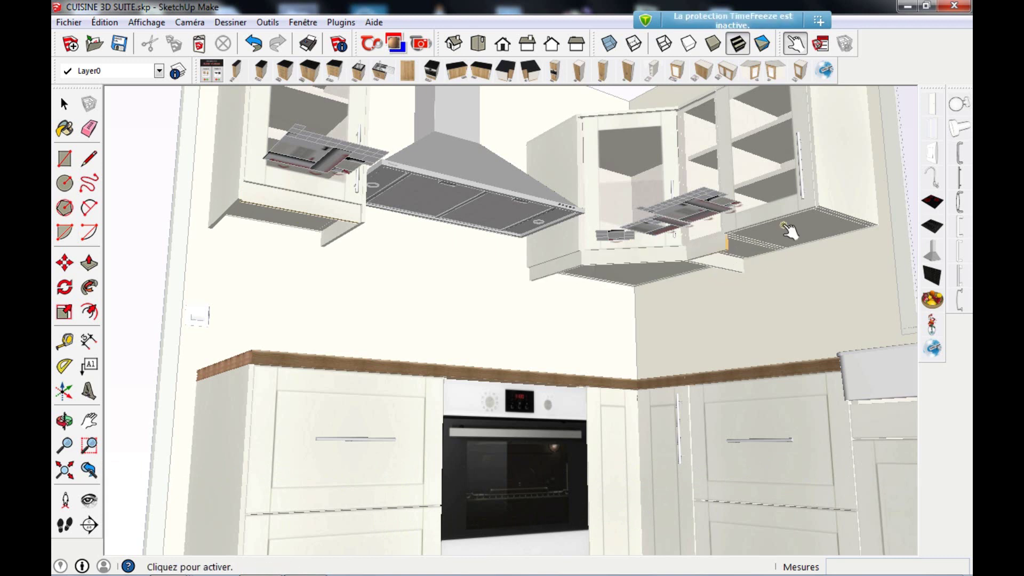
{"action": "middle_click_drag", "start_coordinate": [640, 247], "coordinate": [697, 142]}
{"action": "scroll", "coordinate": [697, 142], "scroll_direction": "up", "scroll_amount": 6}
Add headbands beneath the wall cabinets between the window and the tall cabinet.
{"action": "middle_click_drag", "start_coordinate": [656, 229], "coordinate": [499, 357]}
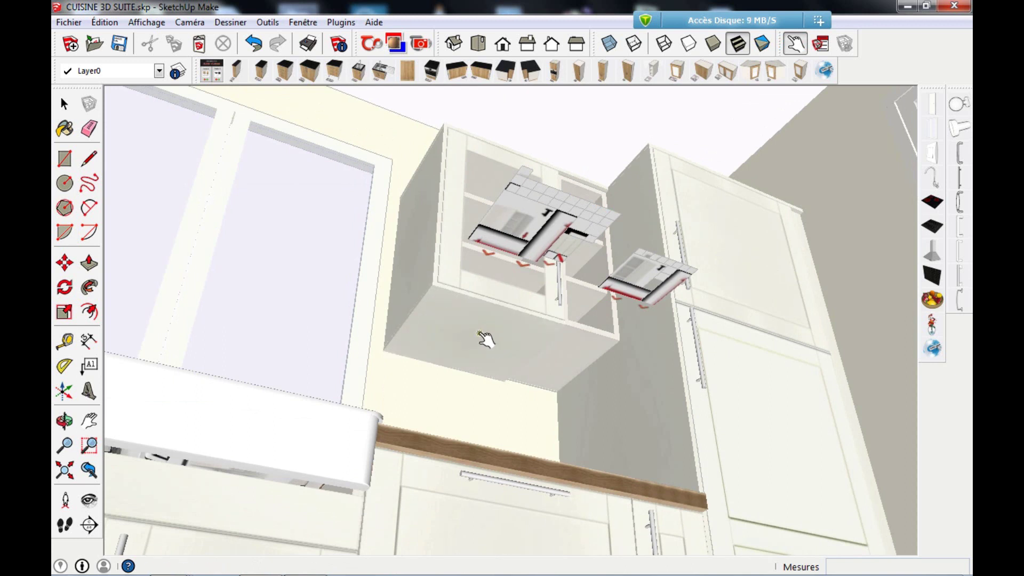
{"action": "left_click", "coordinate": [486, 339]}
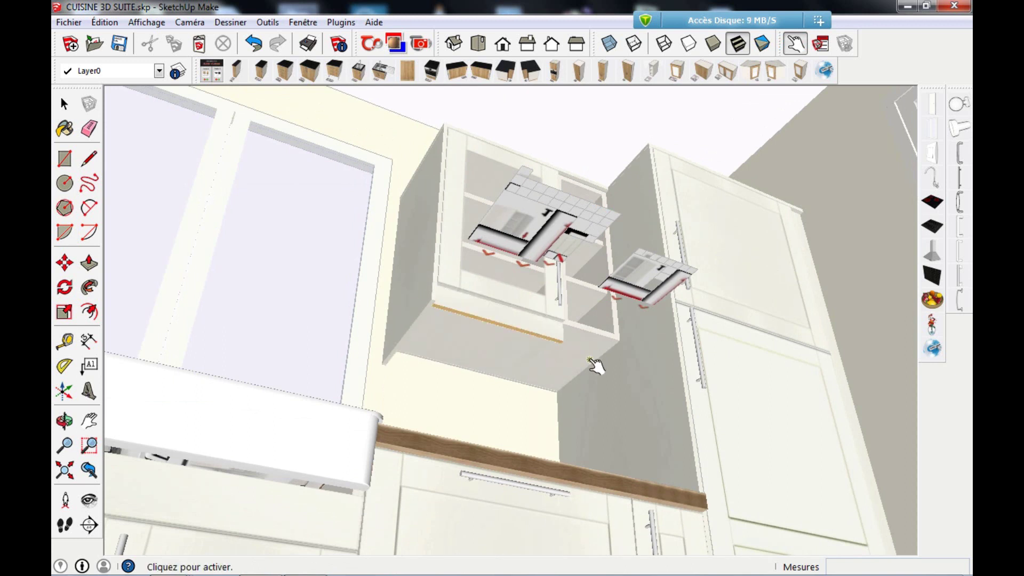
{"action": "middle_click_drag", "start_coordinate": [570, 239], "coordinate": [592, 370]}
{"action": "scroll", "coordinate": [627, 311], "scroll_direction": "down", "scroll_amount": 1}
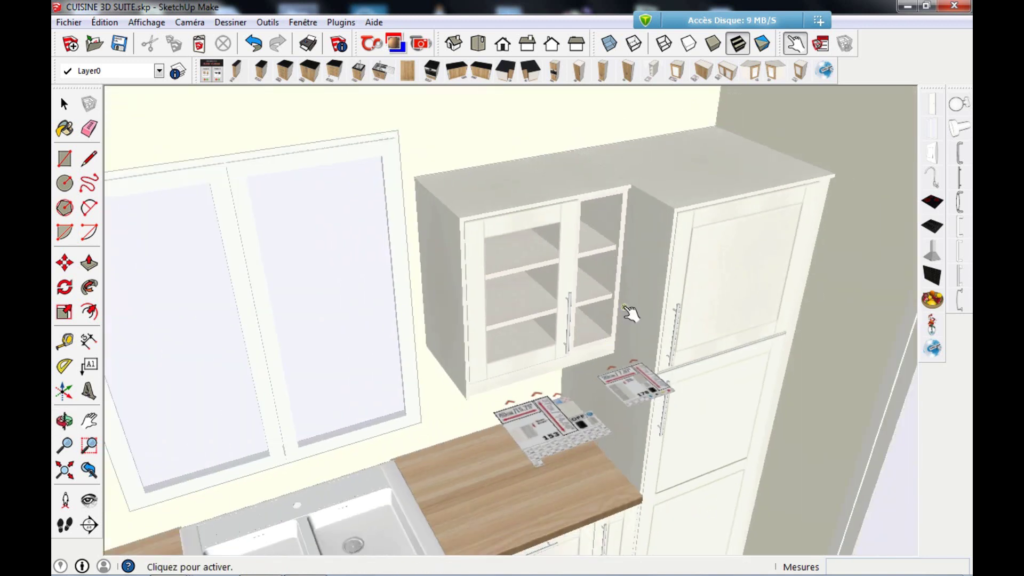
{"action": "middle_click_drag", "start_coordinate": [627, 310], "coordinate": [625, 398]}
{"action": "scroll", "coordinate": [628, 382], "scroll_direction": "down", "scroll_amount": 3}
{"action": "middle_click_drag", "start_coordinate": [660, 320], "coordinate": [423, 297]}
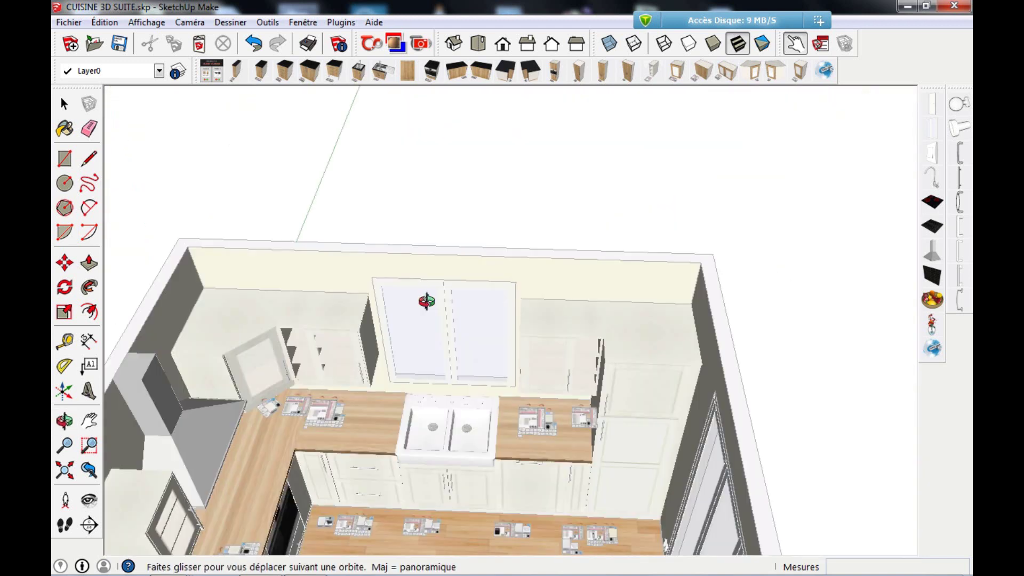
{"action": "scroll", "coordinate": [487, 293], "scroll_direction": "down", "scroll_amount": 6}
Switch the 40 cm wall cabinet between the corner and the window to model 159, 80 cm high, using its thumbnails.
{"action": "scroll", "coordinate": [392, 290], "scroll_direction": "up", "scroll_amount": 8}
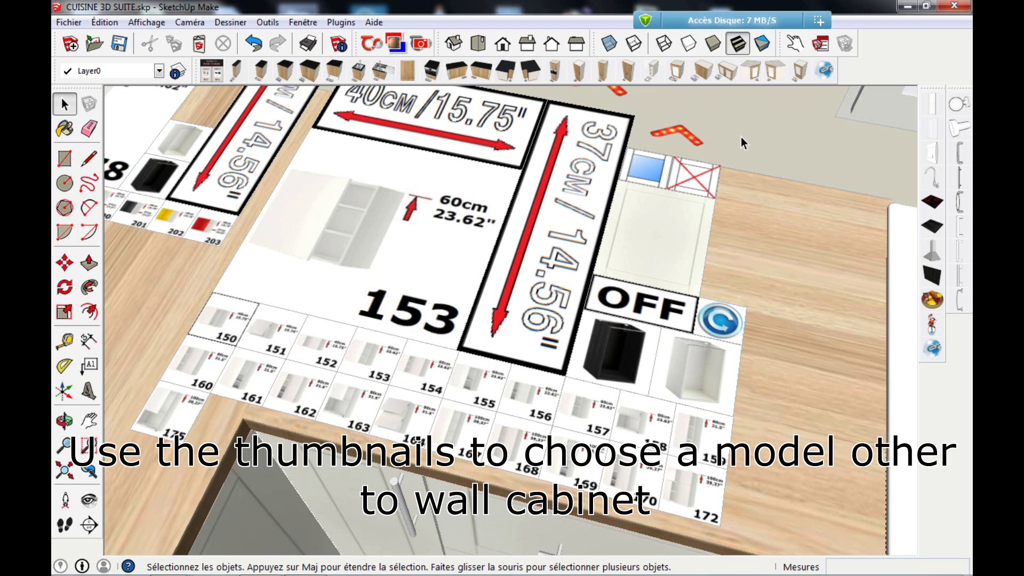
{"action": "left_click", "coordinate": [788, 54]}
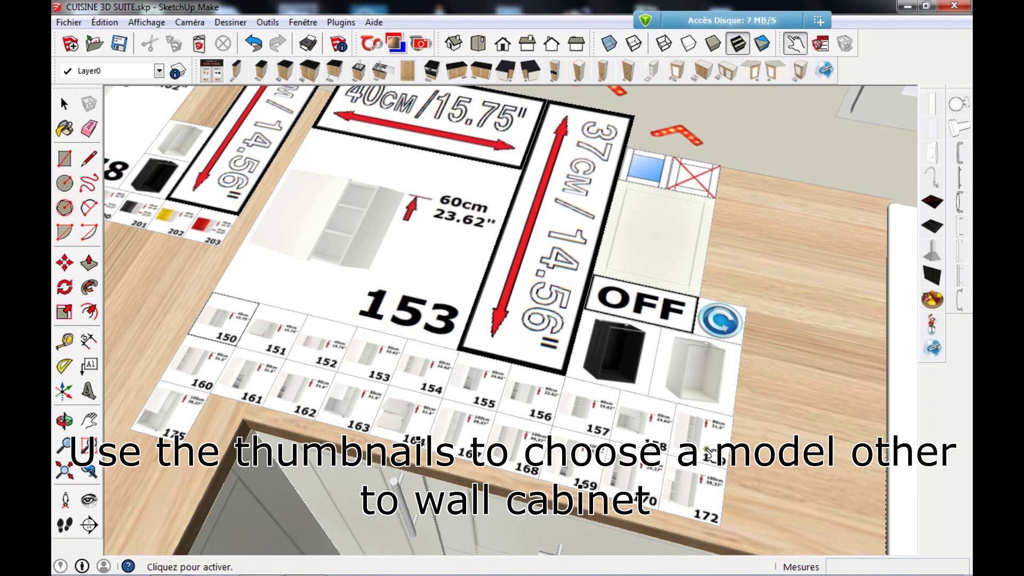
{"action": "left_click", "coordinate": [707, 452]}
{"action": "scroll", "coordinate": [456, 413], "scroll_direction": "down", "scroll_amount": 10}
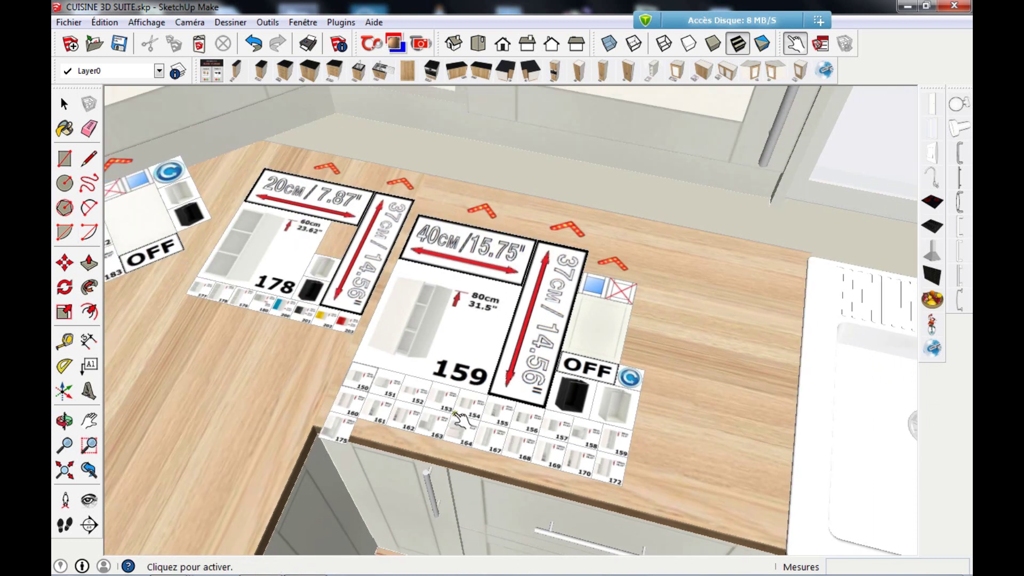
{"action": "scroll", "coordinate": [456, 413], "scroll_direction": "down", "scroll_amount": 5}
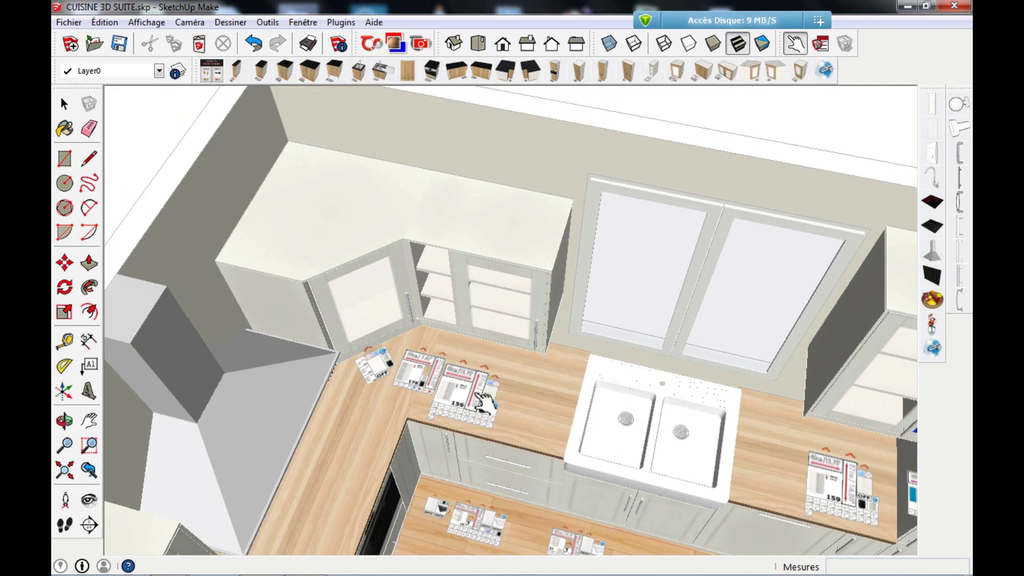
{"action": "left_click", "coordinate": [482, 402]}
{"action": "scroll", "coordinate": [439, 389], "scroll_direction": "up", "scroll_amount": 8}
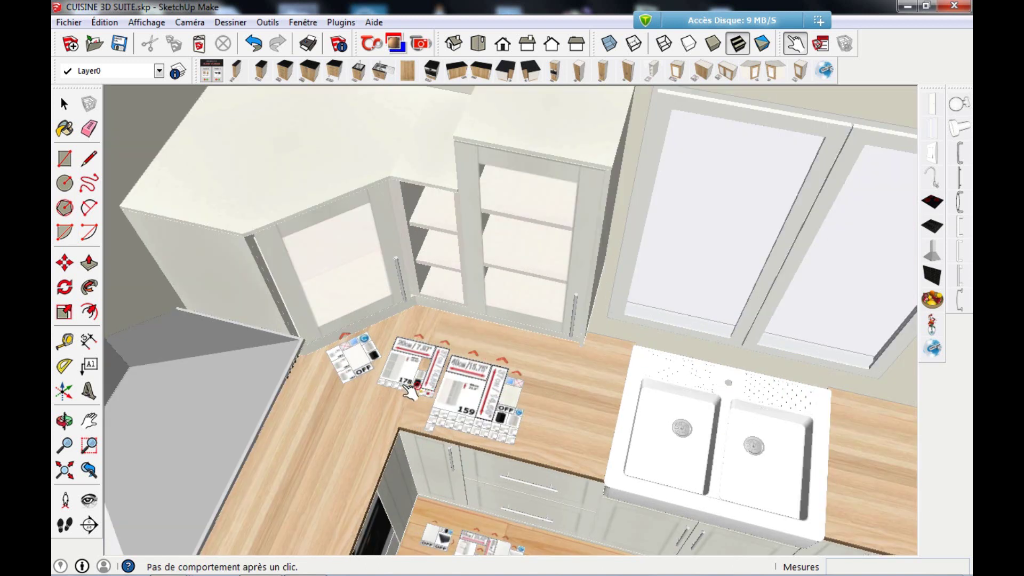
Switch the 20 cm open wall cabinet to model 179, 80 cm high, and raise its cover panel to match.
{"action": "scroll", "coordinate": [400, 388], "scroll_direction": "up", "scroll_amount": 8}
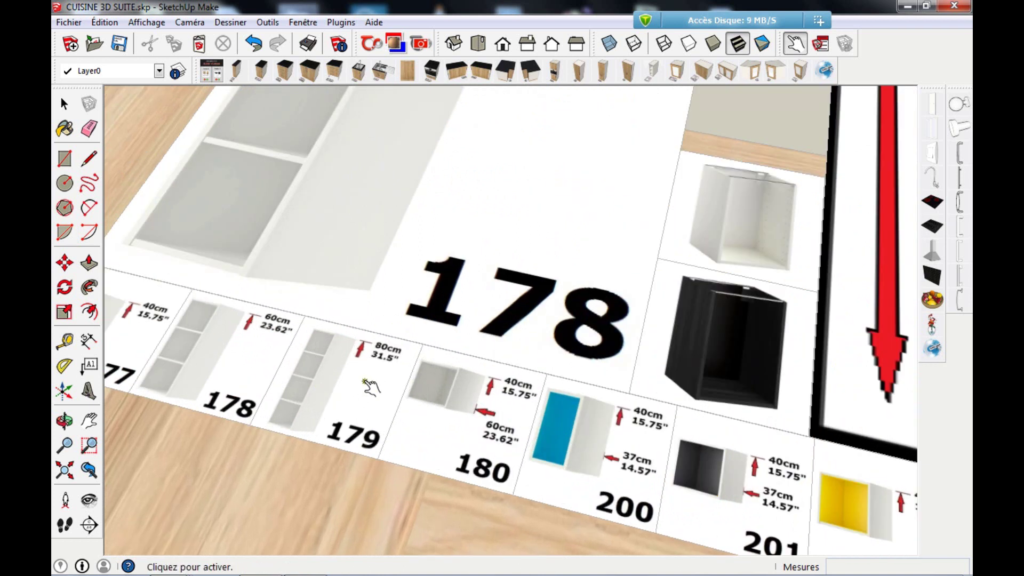
{"action": "left_click", "coordinate": [371, 387]}
{"action": "scroll", "coordinate": [373, 405], "scroll_direction": "down", "scroll_amount": 10}
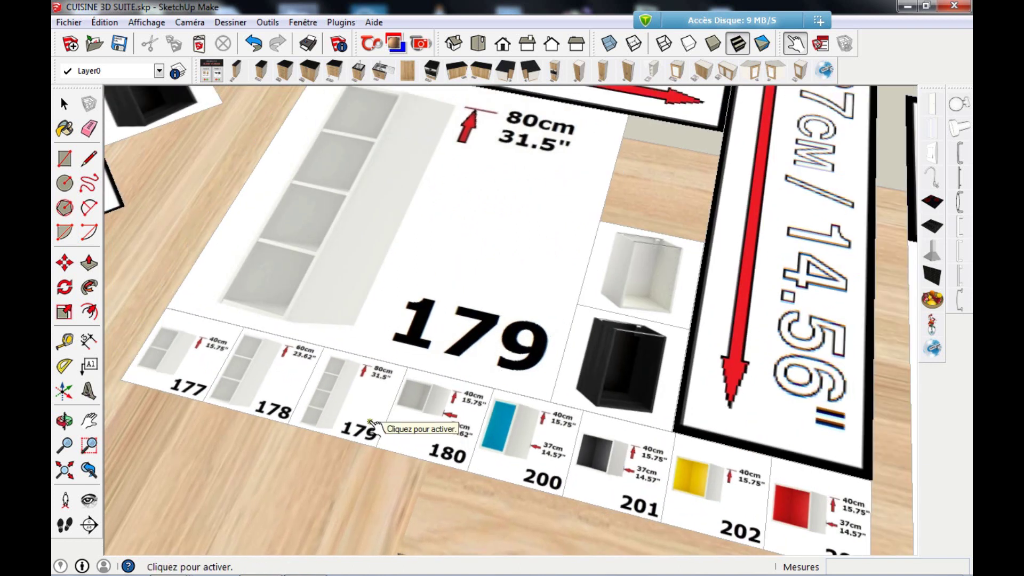
{"action": "scroll", "coordinate": [441, 438], "scroll_direction": "down", "scroll_amount": 10}
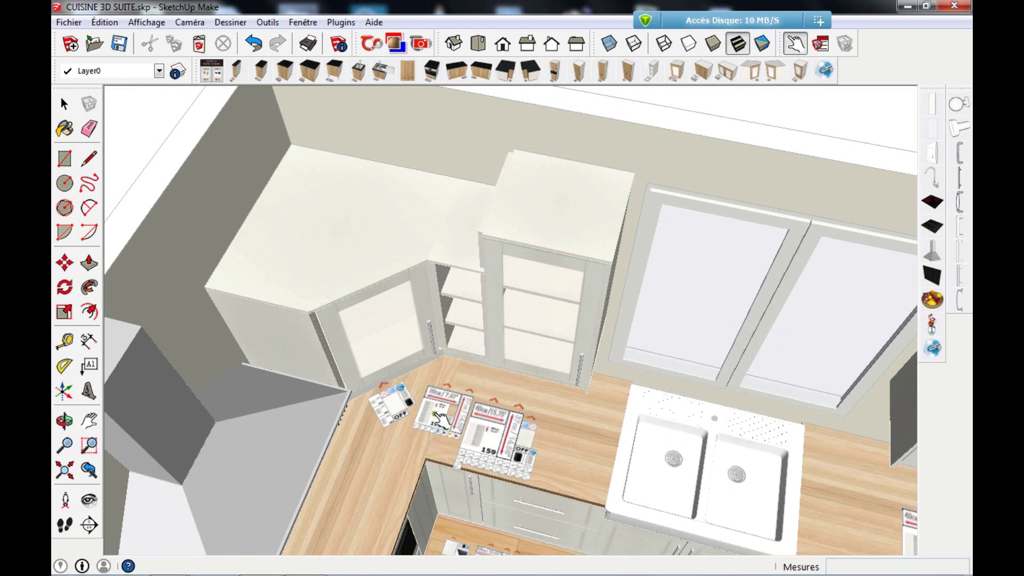
{"action": "left_click", "coordinate": [436, 415]}
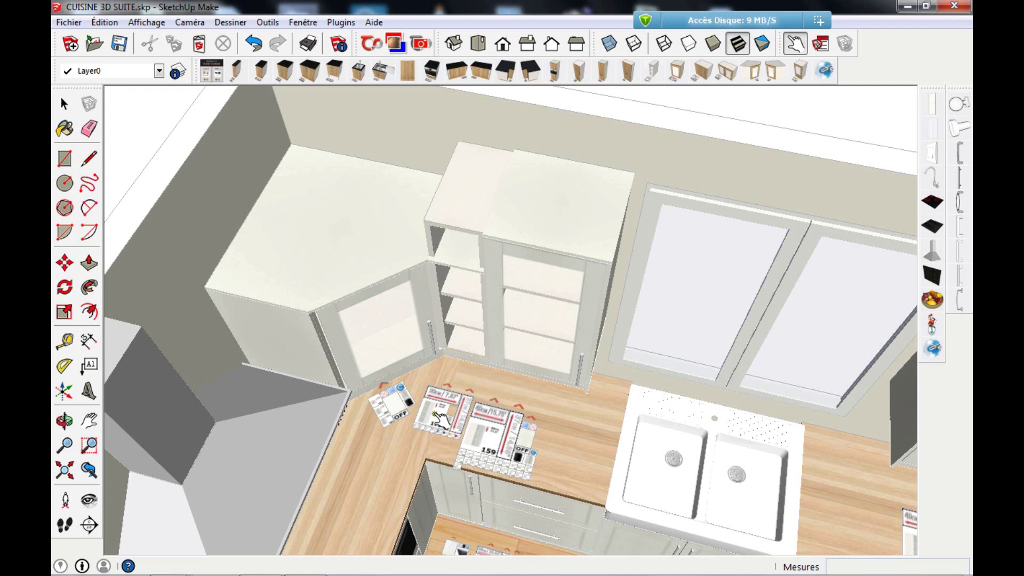
{"action": "scroll", "coordinate": [471, 291], "scroll_direction": "up", "scroll_amount": 1}
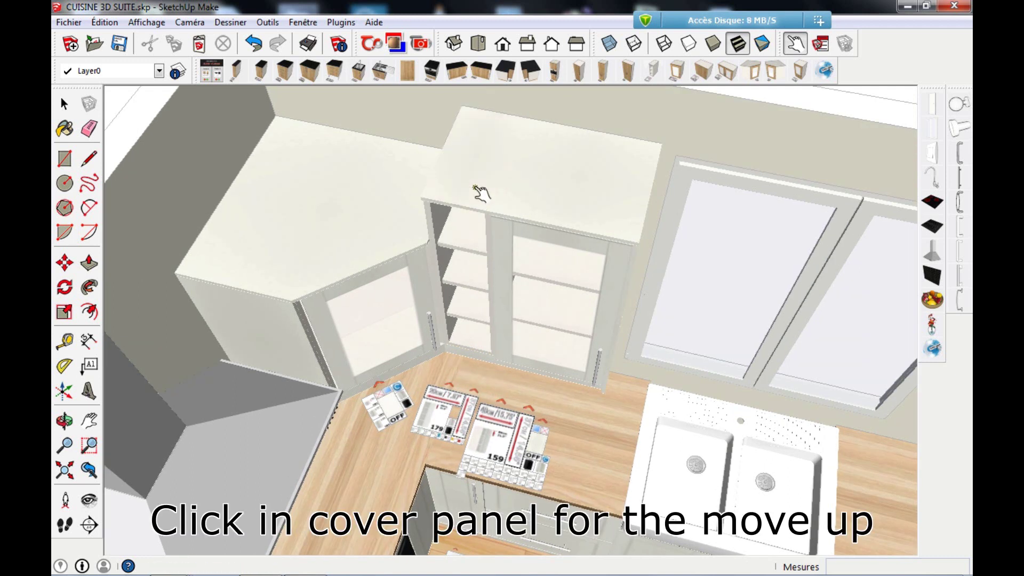
Switch the corner wall cabinet beside the extractor hood to model 182, 80 cm high.
{"action": "scroll", "coordinate": [482, 206], "scroll_direction": "down", "scroll_amount": 2}
{"action": "scroll", "coordinate": [541, 260], "scroll_direction": "down", "scroll_amount": 1}
{"action": "middle_click_drag", "start_coordinate": [544, 264], "coordinate": [411, 247]}
{"action": "scroll", "coordinate": [387, 304], "scroll_direction": "up", "scroll_amount": 5}
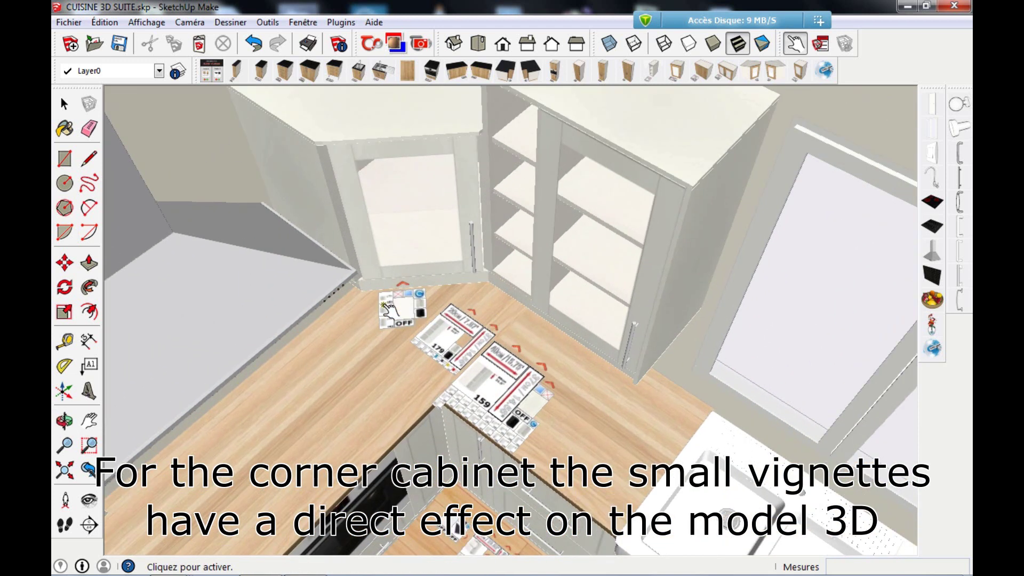
{"action": "scroll", "coordinate": [386, 308], "scroll_direction": "up", "scroll_amount": 4}
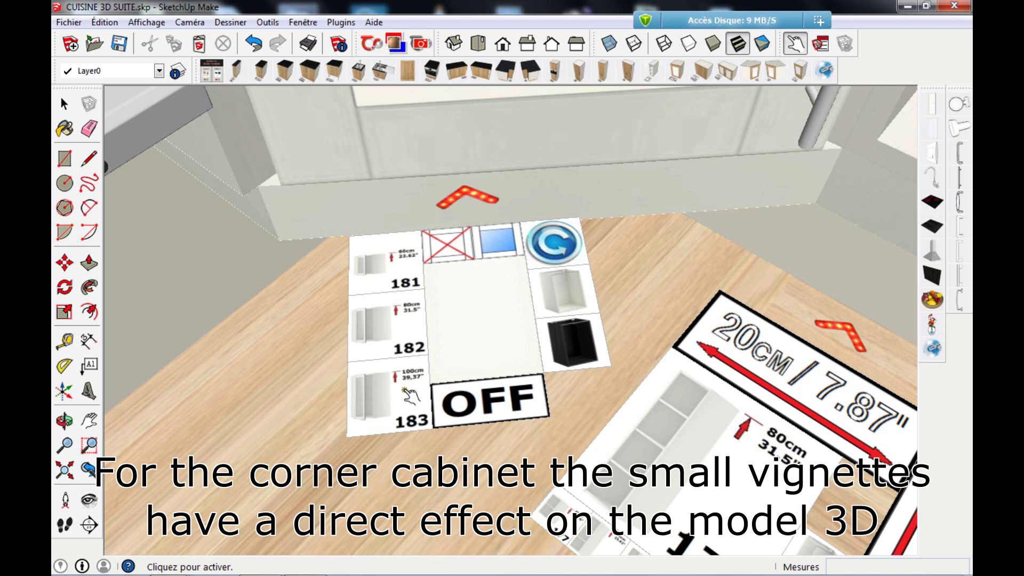
{"action": "scroll", "coordinate": [396, 326], "scroll_direction": "up", "scroll_amount": 3}
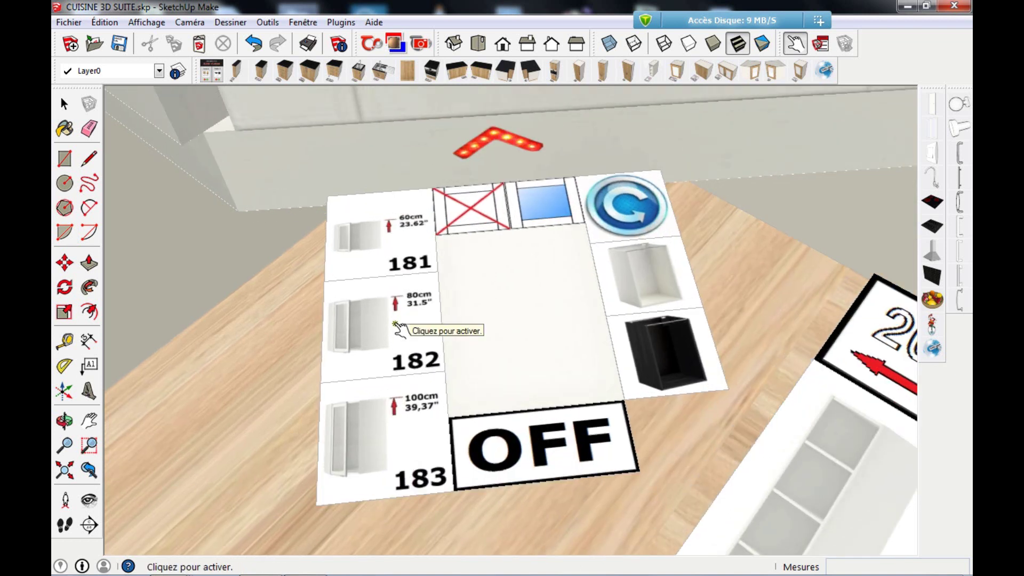
{"action": "left_click", "coordinate": [395, 324]}
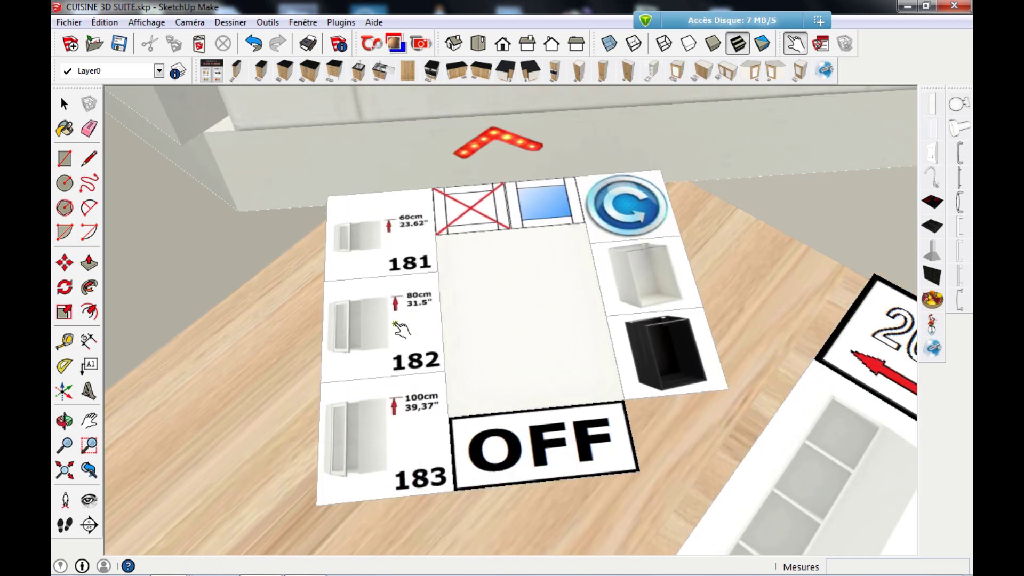
{"action": "scroll", "coordinate": [425, 377], "scroll_direction": "down", "scroll_amount": 8}
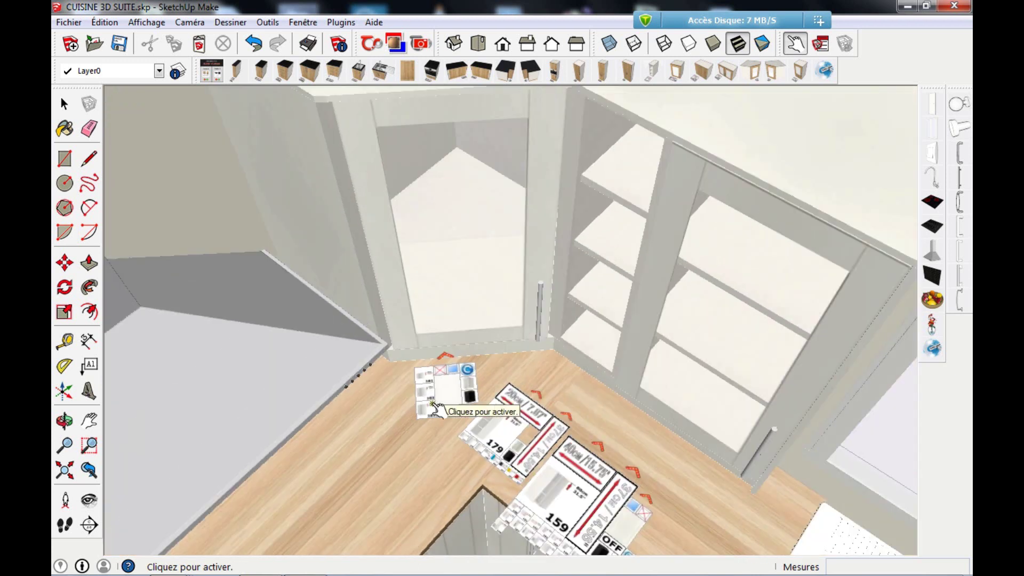
Switch the 40 cm wall cabinet between the door and the extractor hood to model 159, 80 cm high.
{"action": "scroll", "coordinate": [433, 406], "scroll_direction": "down", "scroll_amount": 3}
{"action": "middle_click_drag", "start_coordinate": [433, 406], "coordinate": [327, 322]}
{"action": "scroll", "coordinate": [580, 311], "scroll_direction": "down", "scroll_amount": 3}
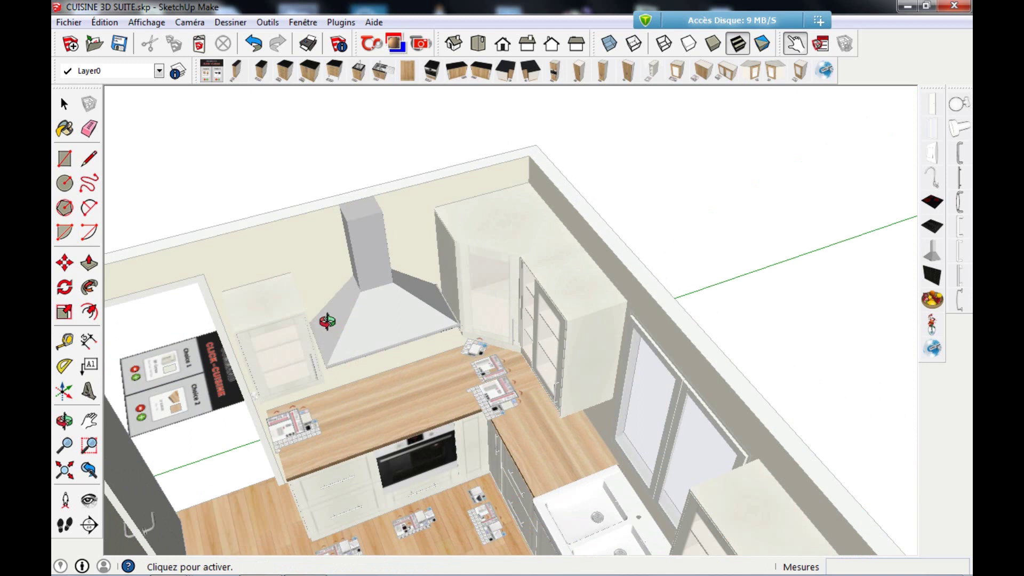
{"action": "scroll", "coordinate": [344, 336], "scroll_direction": "down", "scroll_amount": 2}
{"action": "scroll", "coordinate": [270, 354], "scroll_direction": "up", "scroll_amount": 6}
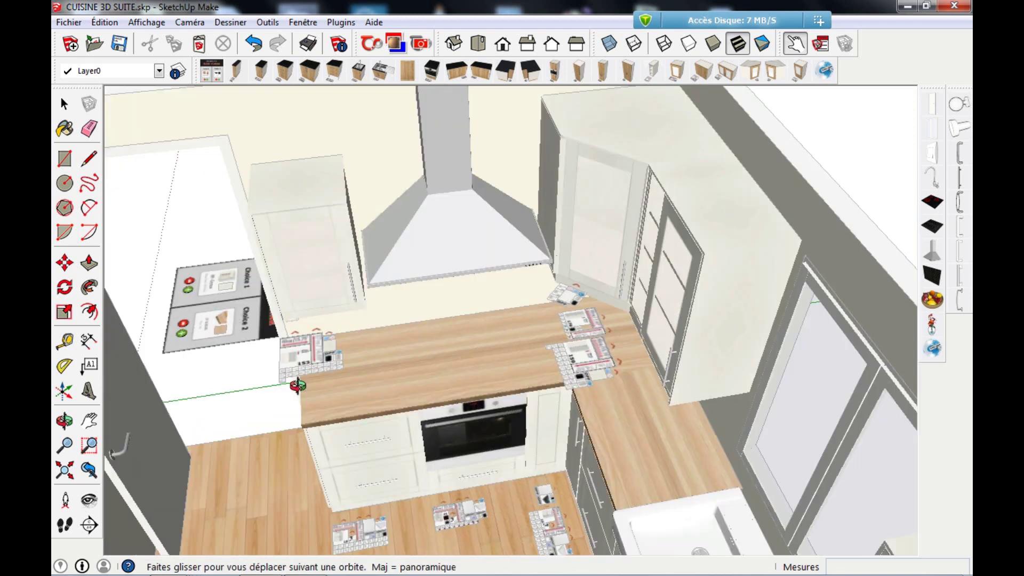
{"action": "scroll", "coordinate": [269, 353], "scroll_direction": "up", "scroll_amount": 6}
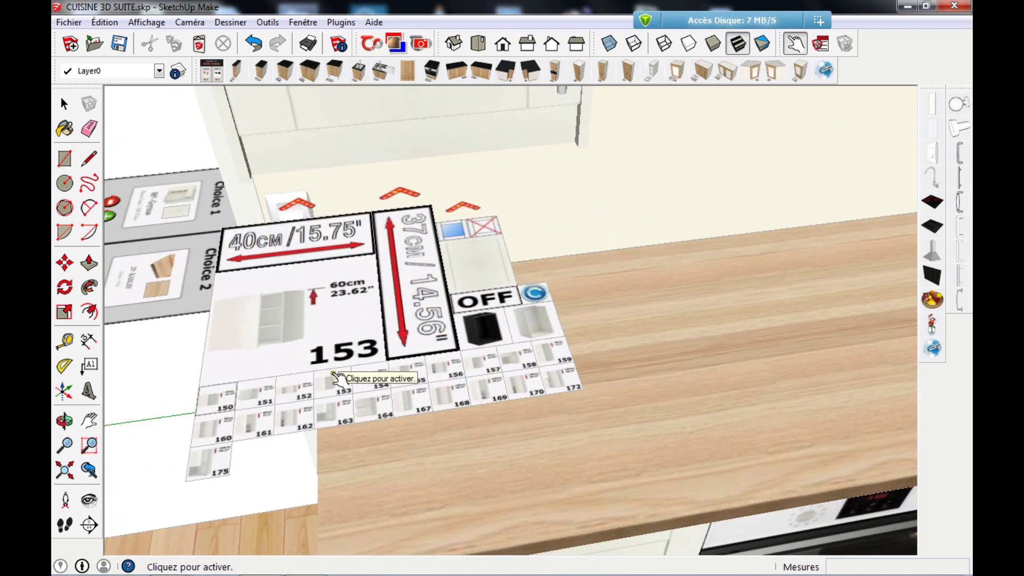
{"action": "scroll", "coordinate": [367, 402], "scroll_direction": "up", "scroll_amount": 4}
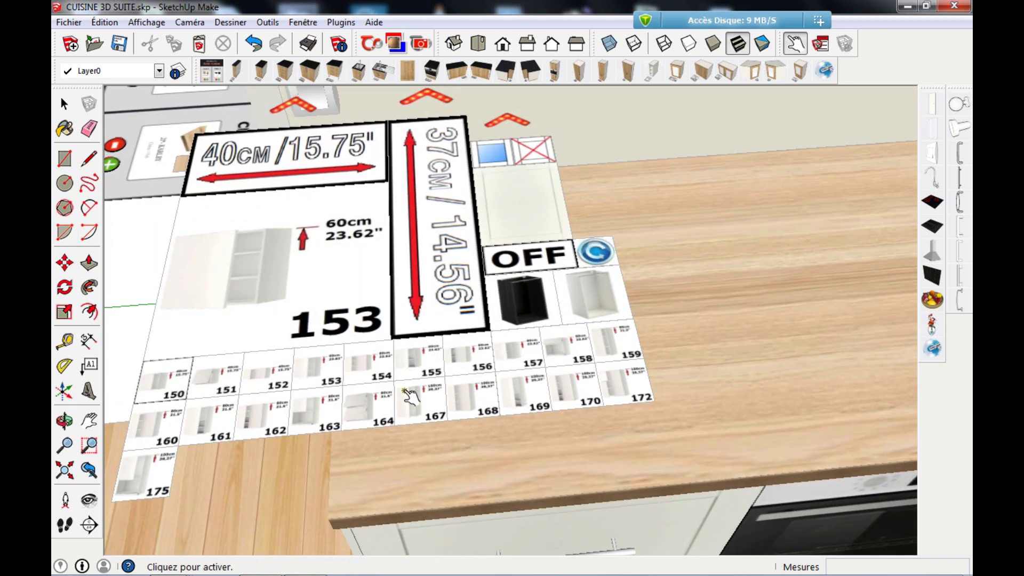
{"action": "left_click", "coordinate": [629, 341]}
{"action": "scroll", "coordinate": [458, 401], "scroll_direction": "down", "scroll_amount": 8}
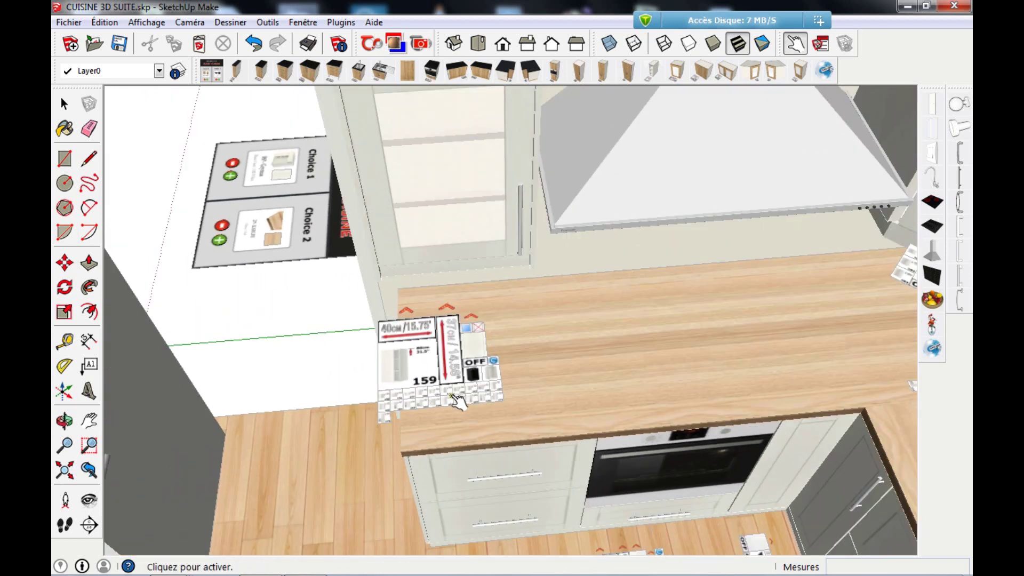
{"action": "scroll", "coordinate": [457, 401], "scroll_direction": "down", "scroll_amount": 5}
{"action": "middle_click_drag", "start_coordinate": [454, 400], "coordinate": [476, 365]}
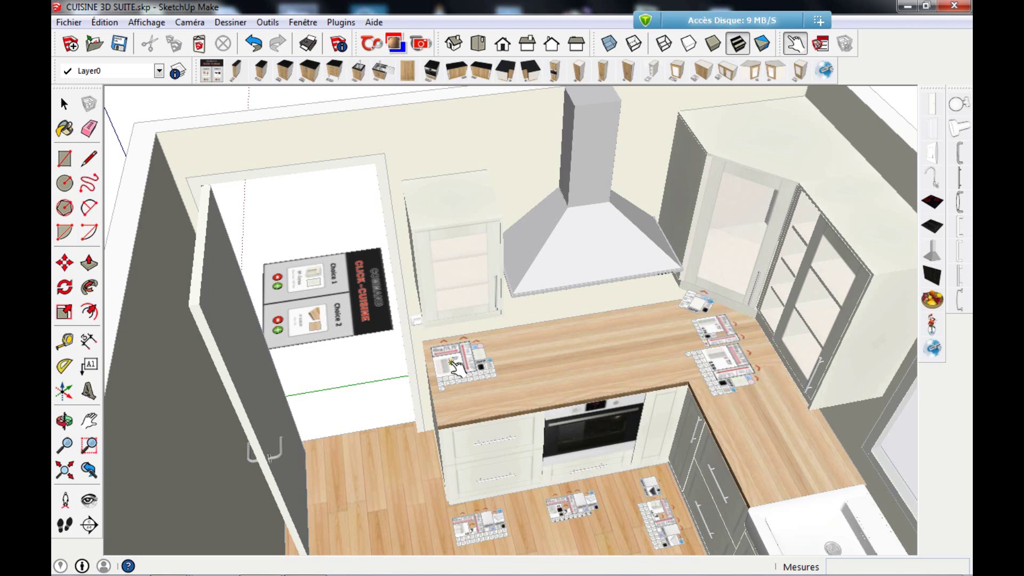
{"action": "left_click", "coordinate": [452, 363]}
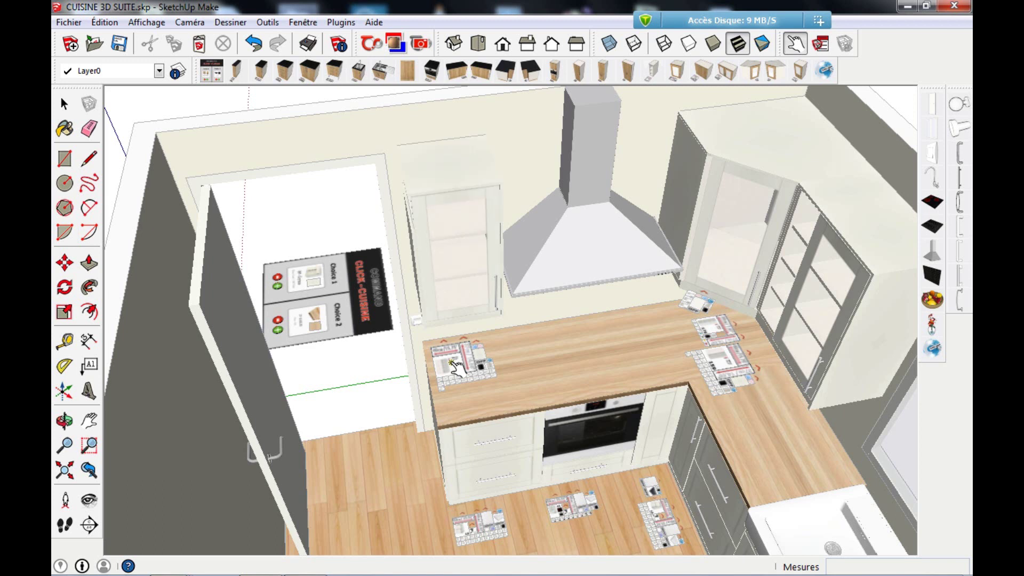
Hide the VIGNETTES layer so the cabinets' option thumbnails disappear from the model.
{"action": "scroll", "coordinate": [422, 361], "scroll_direction": "down", "scroll_amount": 4}
{"action": "middle_click_drag", "start_coordinate": [416, 368], "coordinate": [699, 373]}
{"action": "scroll", "coordinate": [817, 427], "scroll_direction": "up", "scroll_amount": 2}
{"action": "scroll", "coordinate": [709, 428], "scroll_direction": "up", "scroll_amount": 1}
{"action": "middle_click_drag", "start_coordinate": [546, 414], "coordinate": [638, 402]}
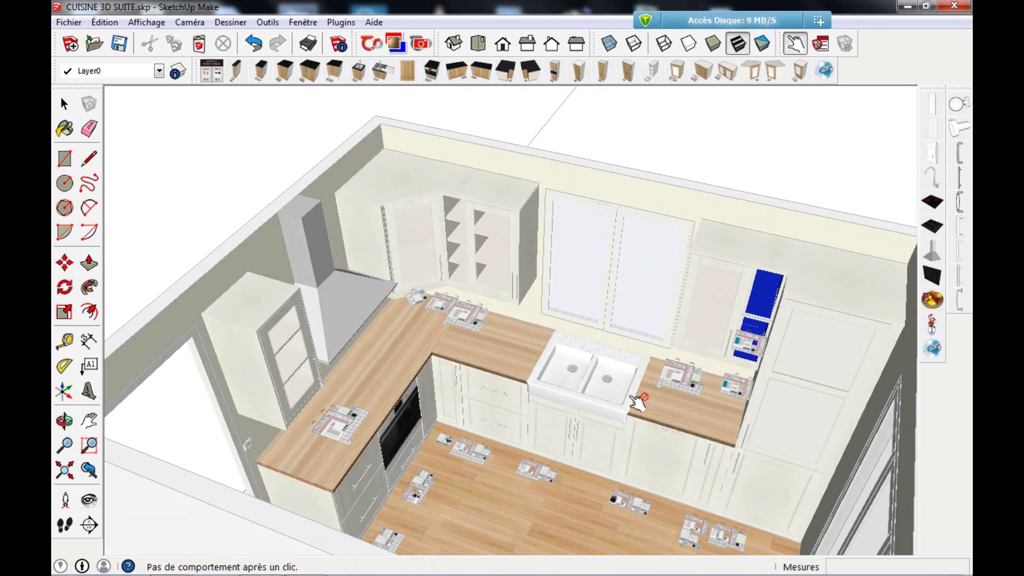
{"action": "scroll", "coordinate": [600, 400], "scroll_direction": "down", "scroll_amount": 3}
{"action": "scroll", "coordinate": [648, 392], "scroll_direction": "up", "scroll_amount": 2}
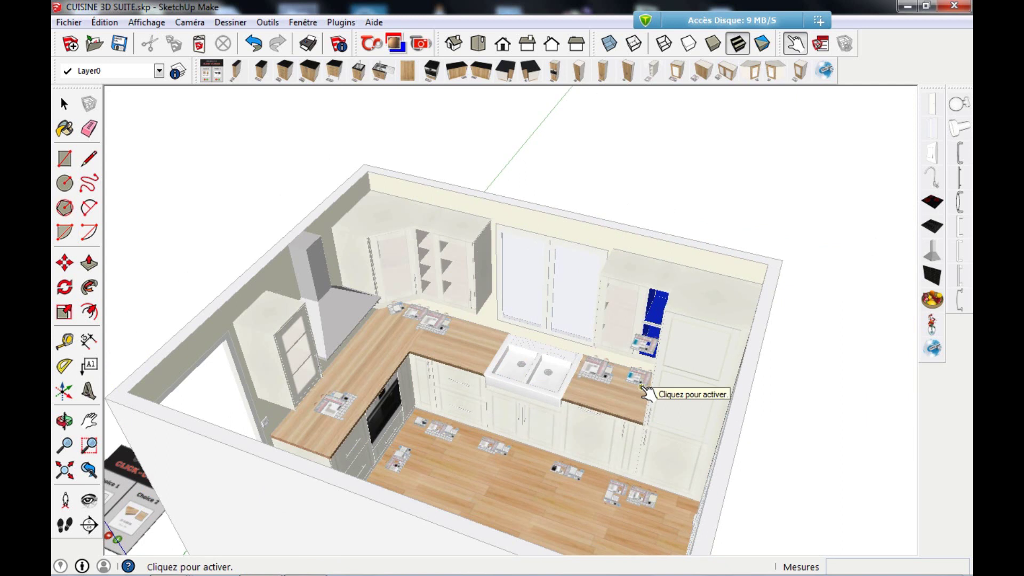
{"action": "left_click", "coordinate": [178, 73]}
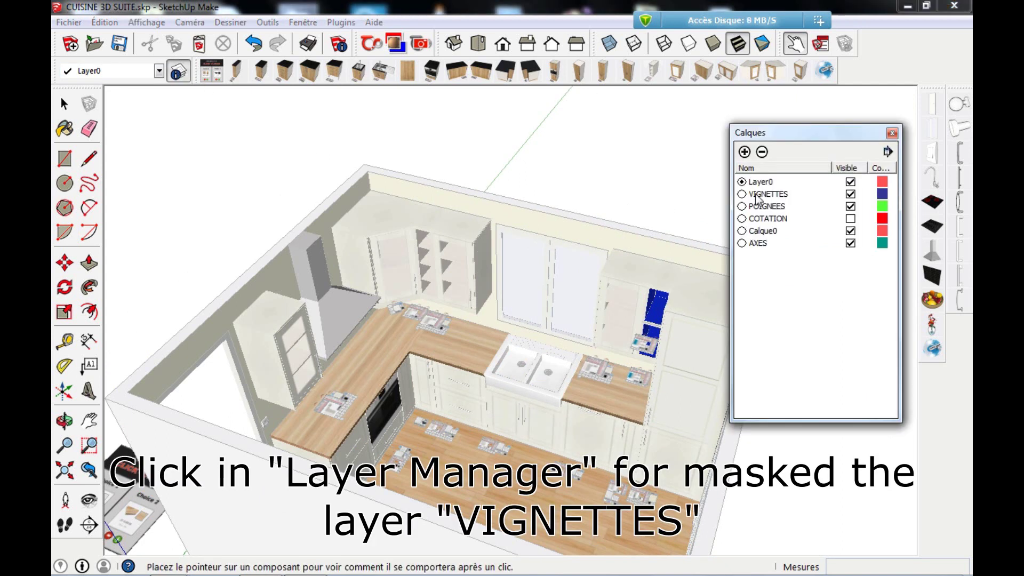
{"action": "left_click", "coordinate": [852, 196]}
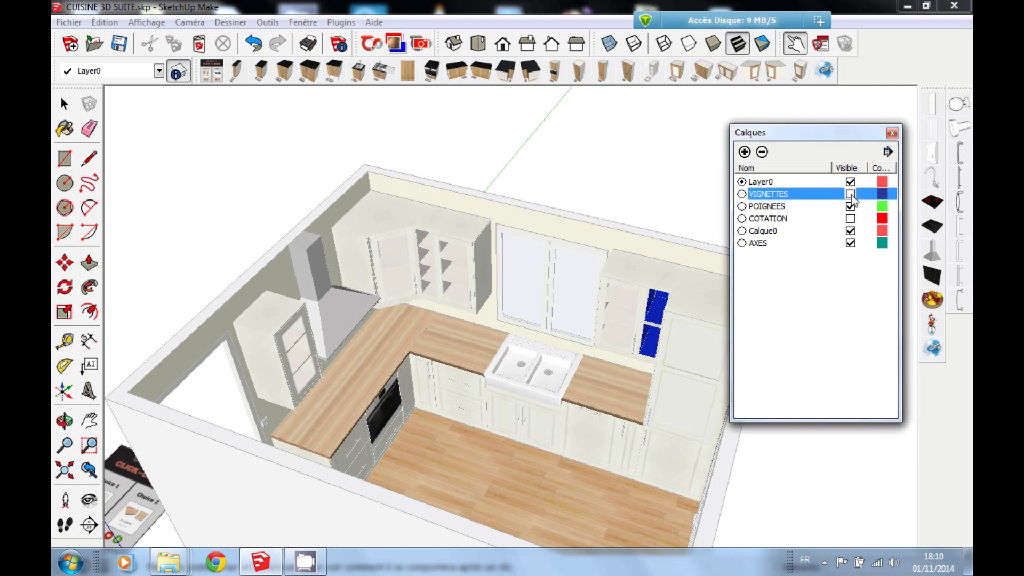
{"action": "left_click", "coordinate": [892, 133]}
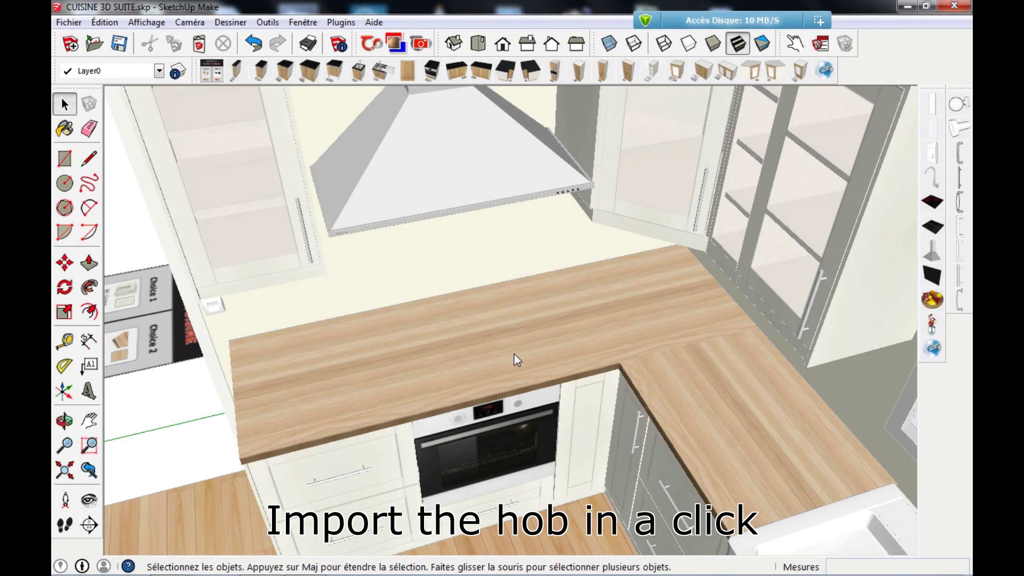
Place a gas hob on the worktop above the oven and rotate it 90° in the worktop plane.
{"action": "left_click", "coordinate": [501, 356]}
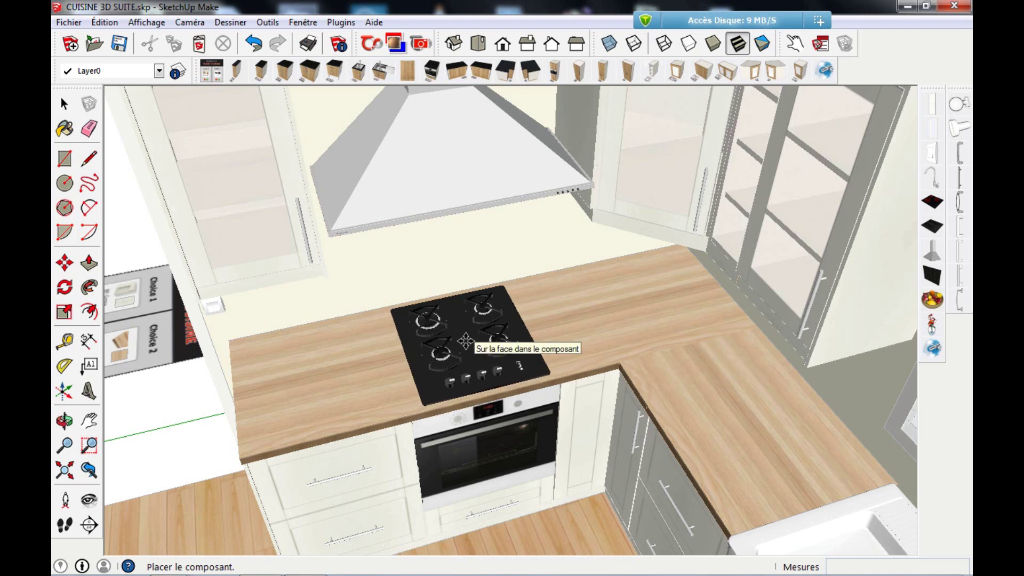
{"action": "left_click", "coordinate": [466, 341]}
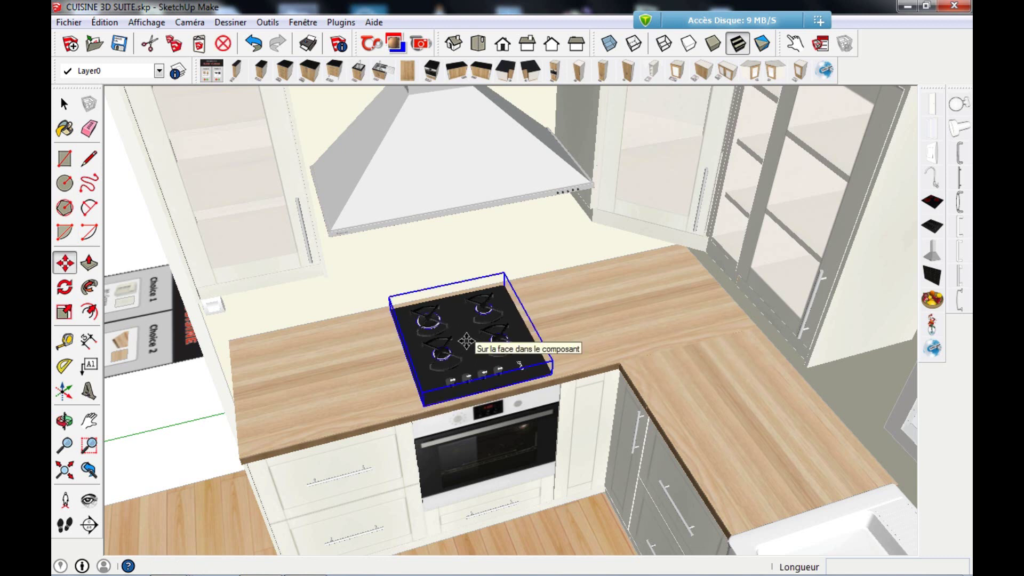
{"action": "left_click", "coordinate": [65, 288]}
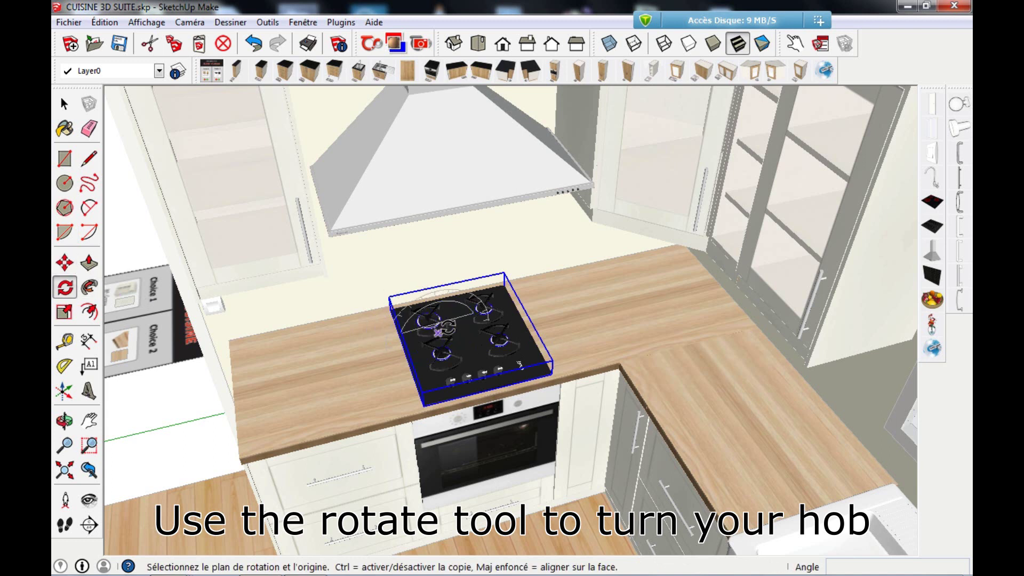
{"action": "left_click", "coordinate": [458, 327]}
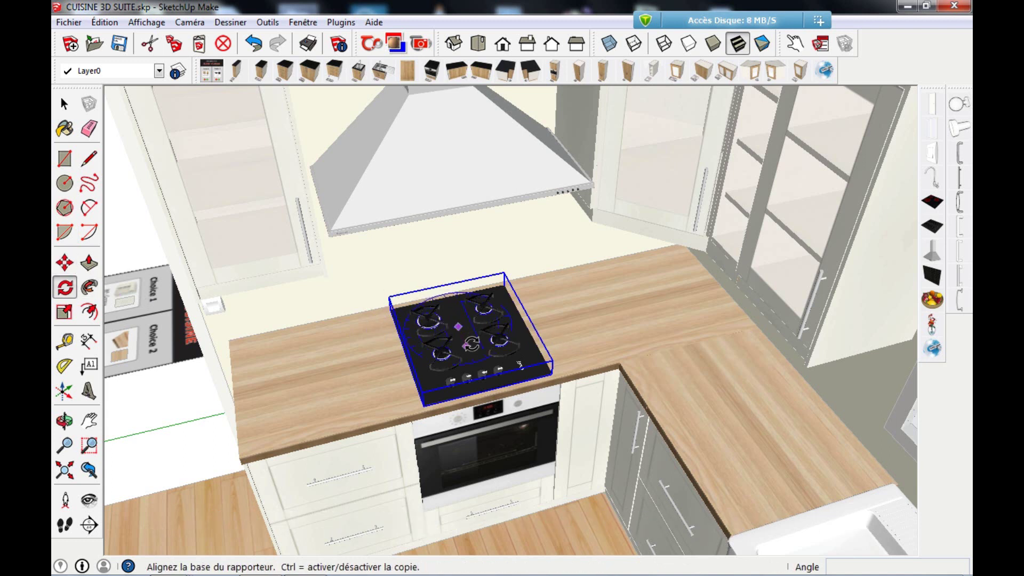
{"action": "left_click", "coordinate": [466, 347]}
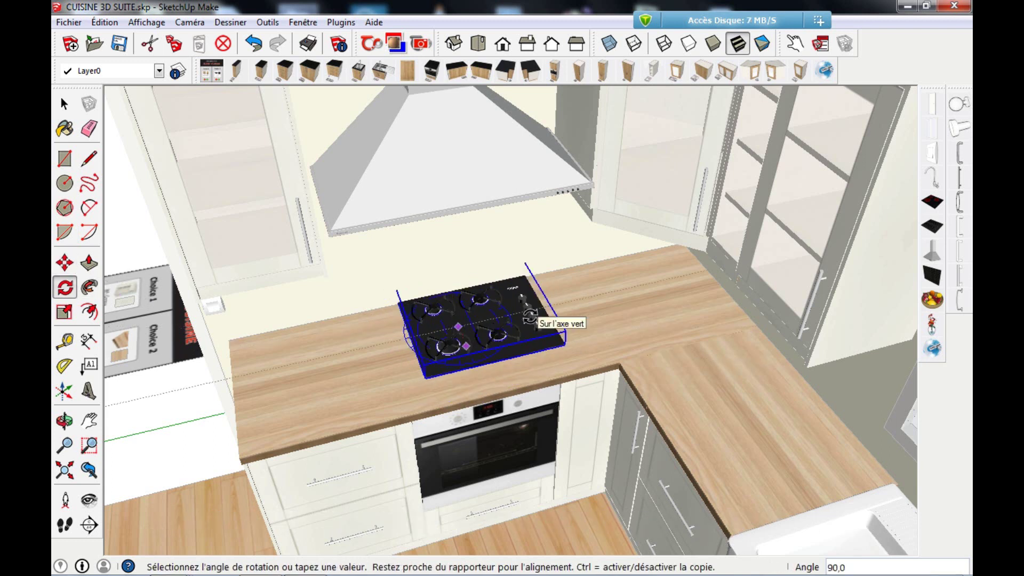
{"action": "left_click", "coordinate": [530, 317]}
Move the hob about 105 mm into line with the oven and switch it to the black gas model with front knobs.
{"action": "left_click", "coordinate": [65, 263]}
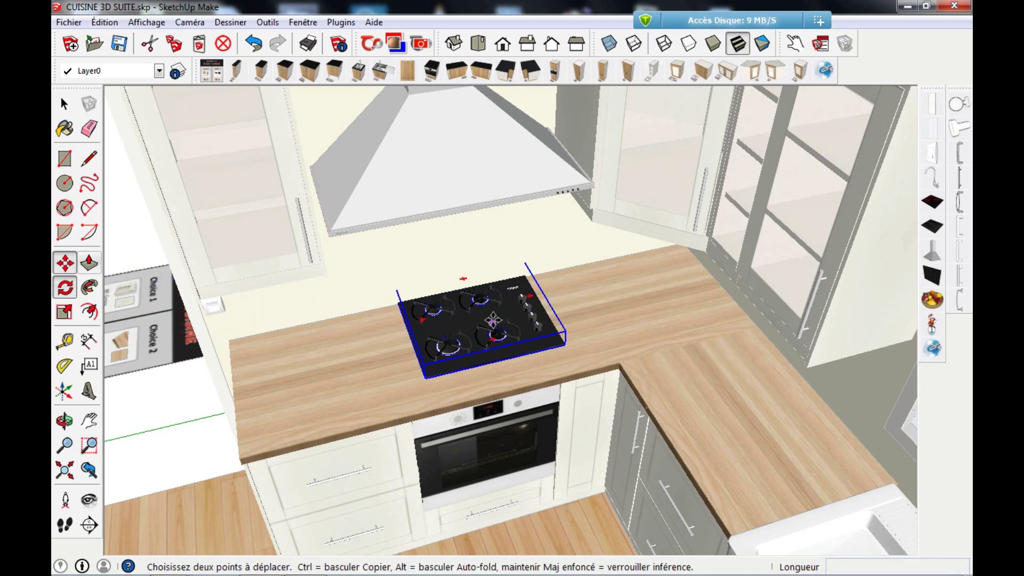
{"action": "left_click", "coordinate": [494, 320]}
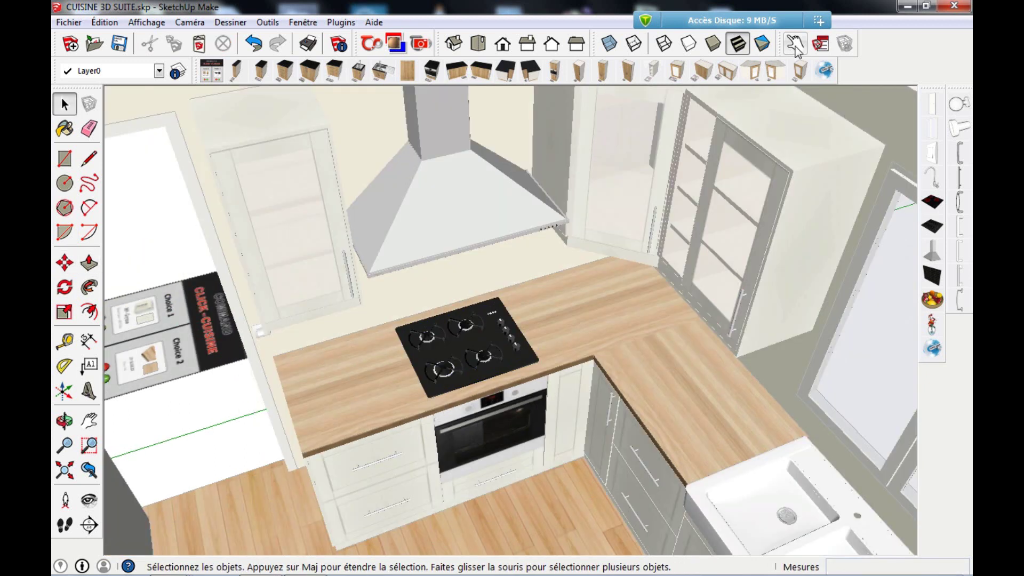
{"action": "left_click", "coordinate": [795, 44]}
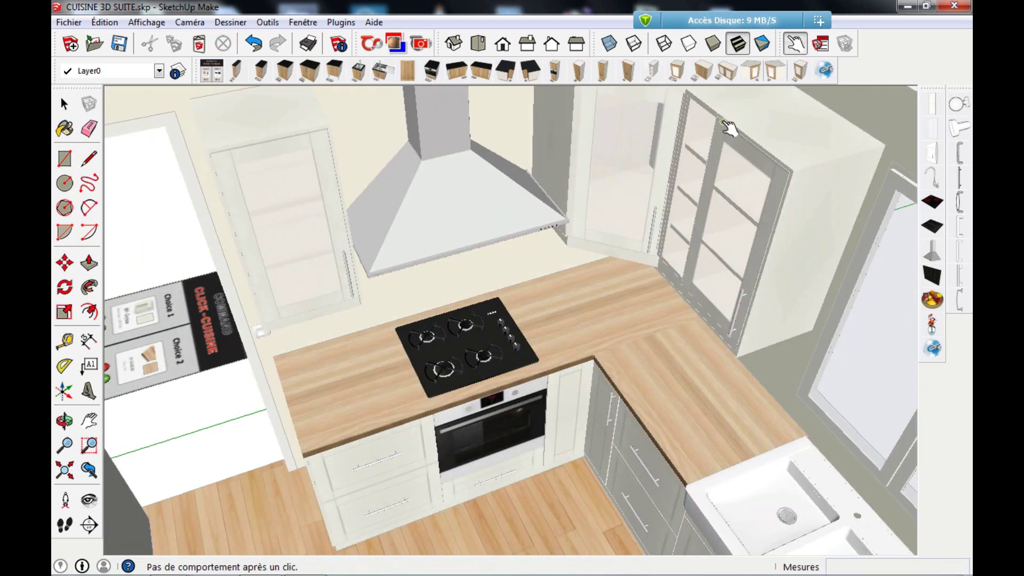
{"action": "left_click", "coordinate": [478, 349]}
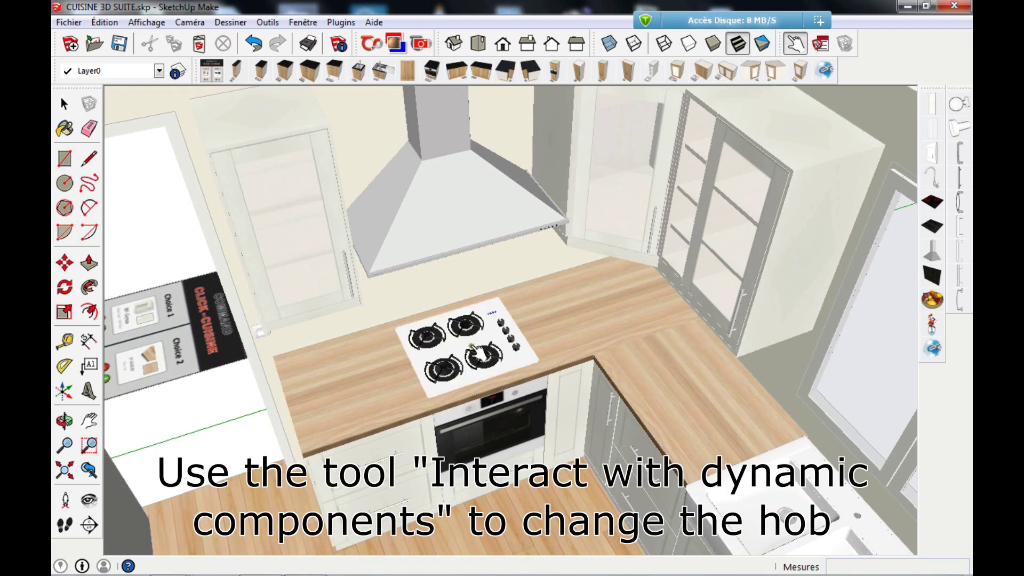
{"action": "left_click", "coordinate": [461, 346]}
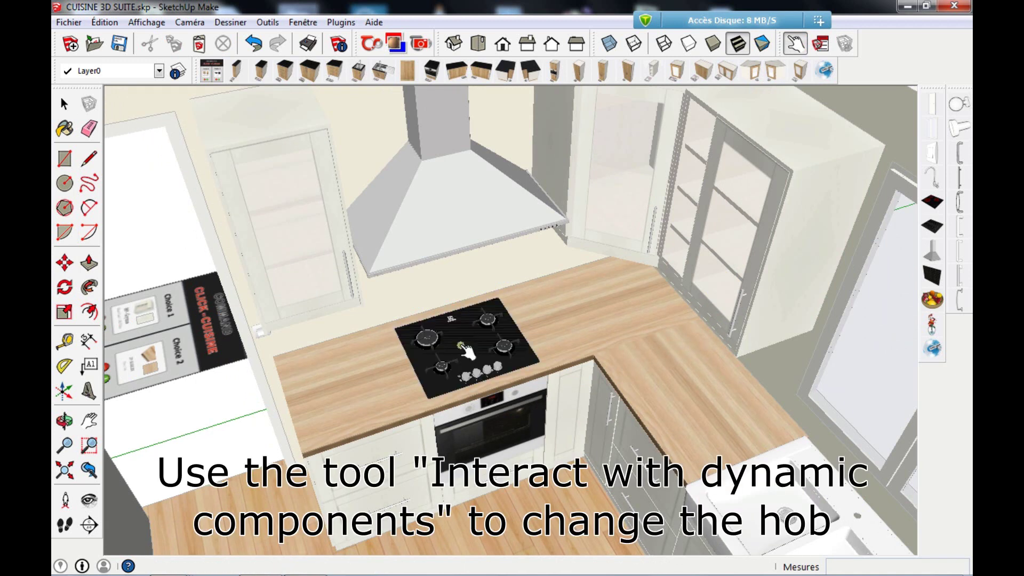
Switch the built-in oven beneath the hob to the stainless steel model.
{"action": "left_click", "coordinate": [496, 420]}
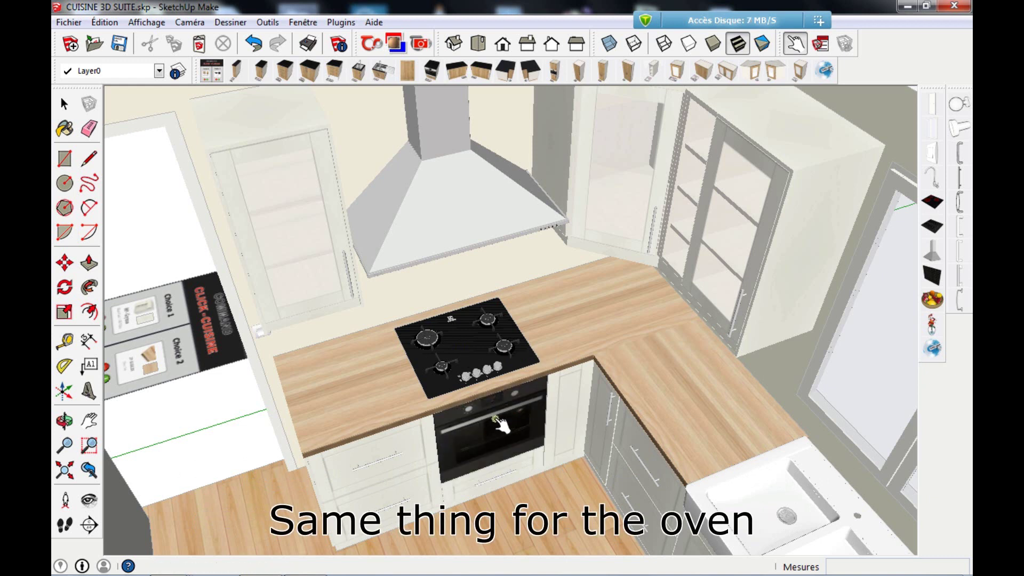
{"action": "left_click", "coordinate": [496, 420]}
{"action": "left_click", "coordinate": [497, 421]}
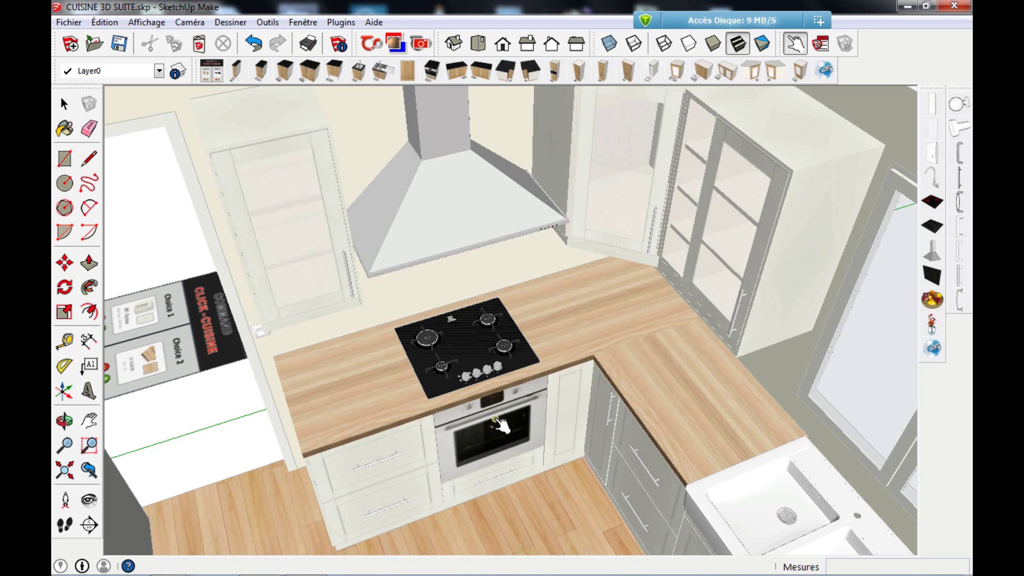
Place a tap on the rear ledge of the double sink, midway between the two basins.
{"action": "middle_click_drag", "start_coordinate": [496, 421], "coordinate": [689, 280]}
{"action": "scroll", "coordinate": [599, 304], "scroll_direction": "up", "scroll_amount": 8}
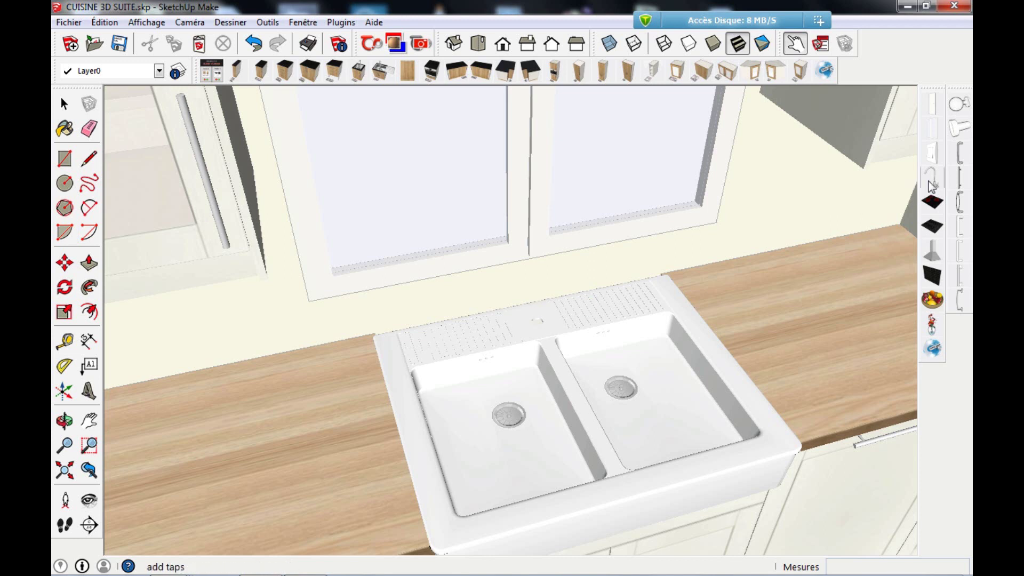
{"action": "left_click", "coordinate": [545, 321]}
{"action": "scroll", "coordinate": [542, 318], "scroll_direction": "up", "scroll_amount": 5}
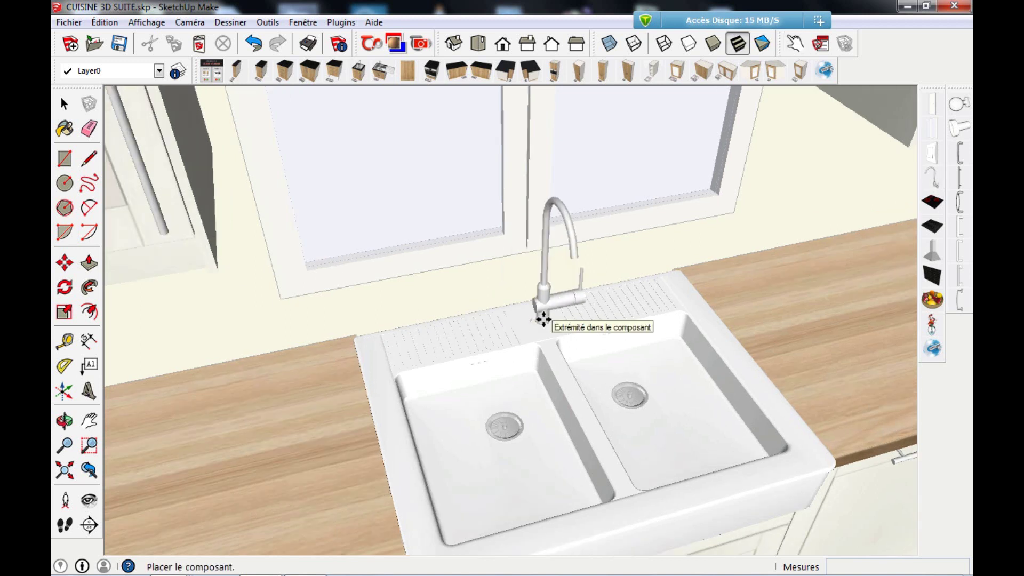
{"action": "left_click", "coordinate": [531, 319]}
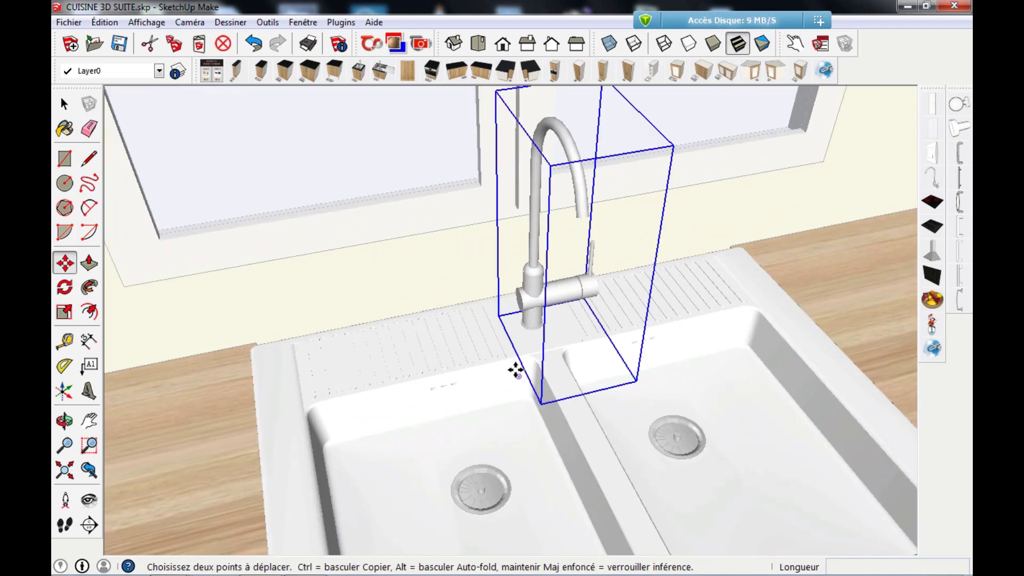
{"action": "scroll", "coordinate": [535, 290], "scroll_direction": "down", "scroll_amount": 4}
{"action": "scroll", "coordinate": [535, 291], "scroll_direction": "down", "scroll_amount": 4}
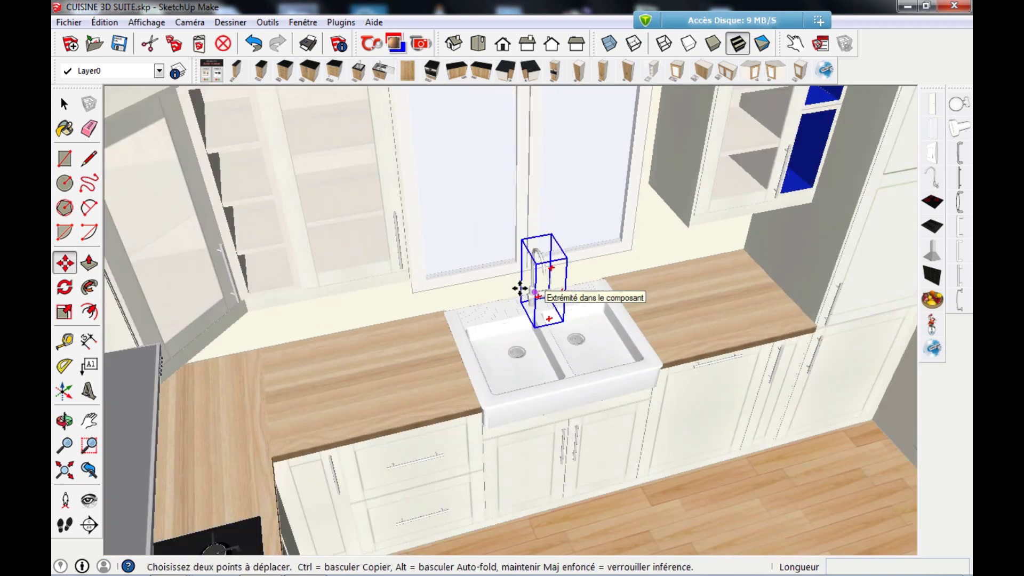
{"action": "left_click", "coordinate": [64, 103]}
{"action": "left_click", "coordinate": [683, 499]}
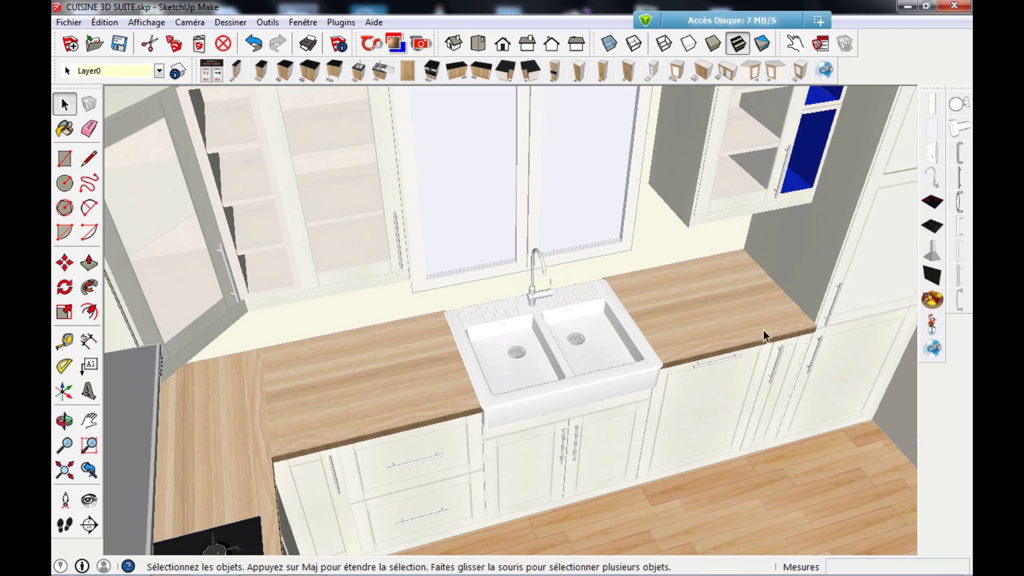
Cycle the sink tap through its available models and choose the low single-lever tap with a short spout.
{"action": "scroll", "coordinate": [630, 285], "scroll_direction": "up", "scroll_amount": 3}
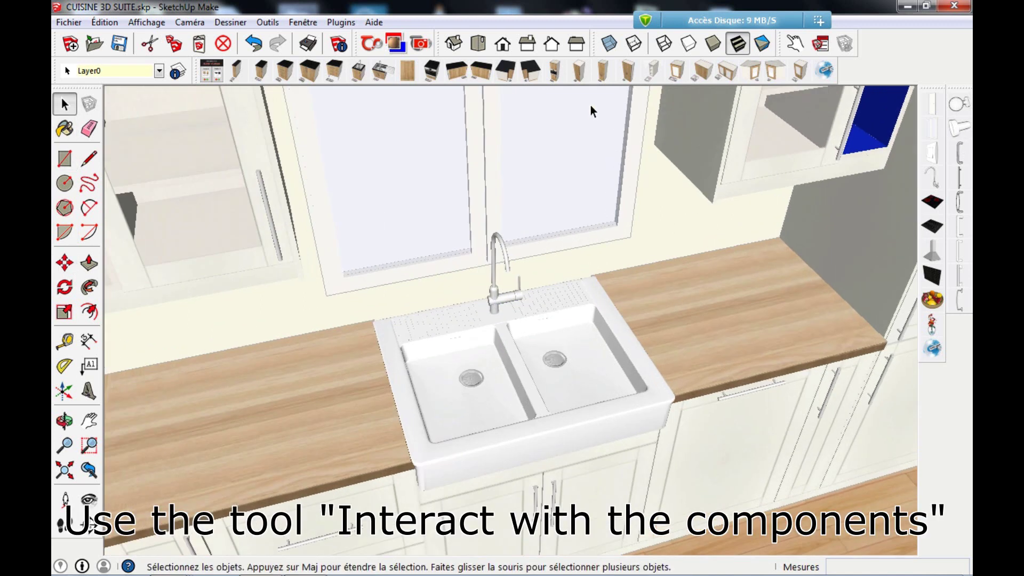
{"action": "left_click", "coordinate": [795, 44]}
{"action": "middle_click_drag", "start_coordinate": [554, 288], "coordinate": [514, 293]}
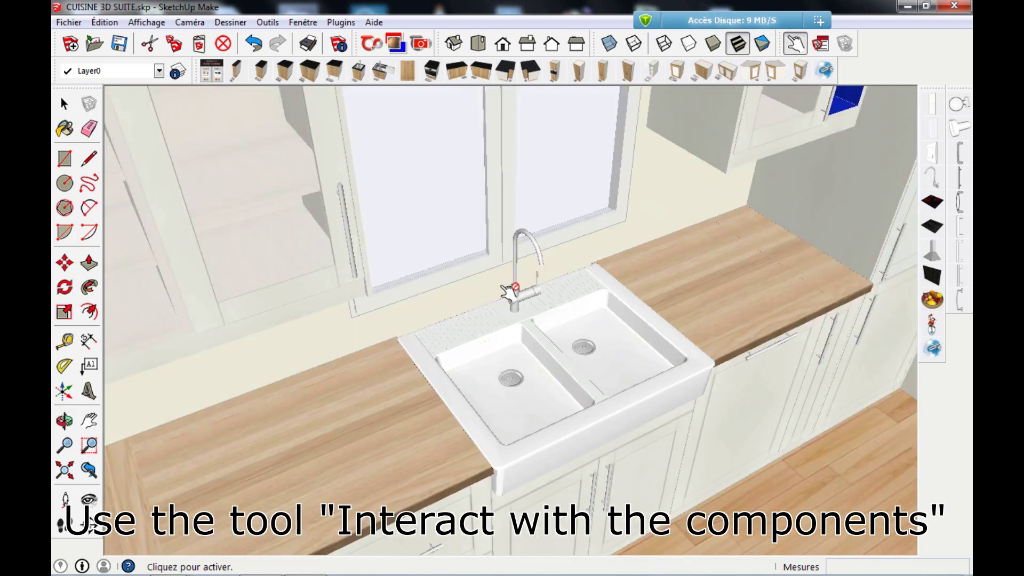
{"action": "scroll", "coordinate": [536, 299], "scroll_direction": "up", "scroll_amount": 2}
{"action": "left_click", "coordinate": [519, 300]}
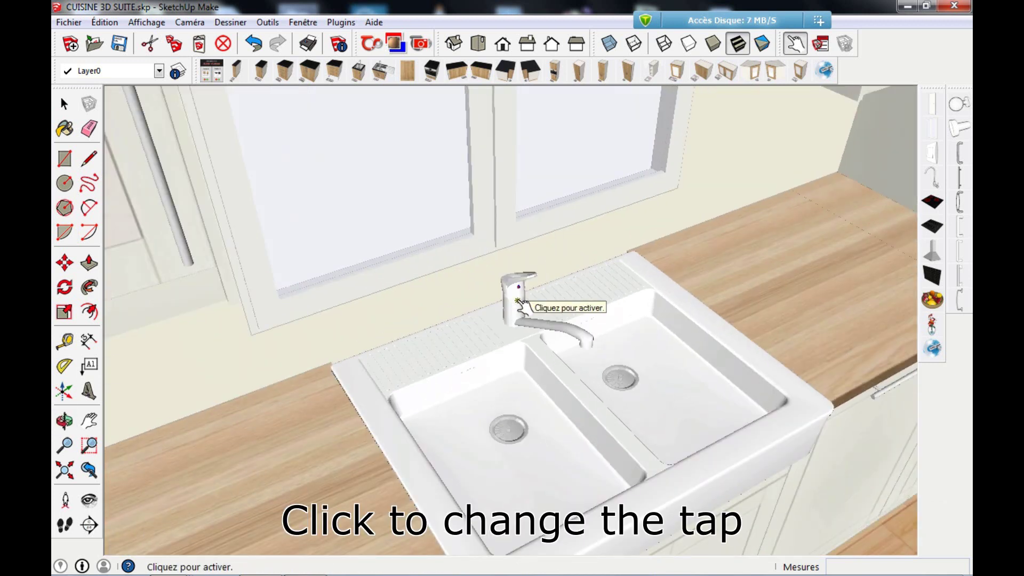
{"action": "left_click", "coordinate": [518, 302]}
{"action": "scroll", "coordinate": [516, 303], "scroll_direction": "down", "scroll_amount": 1}
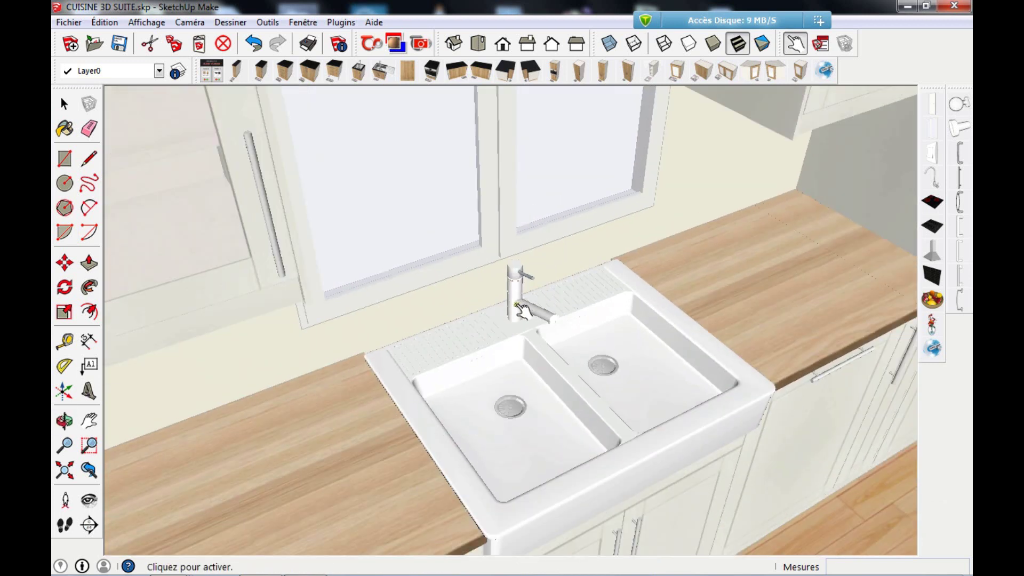
{"action": "left_click", "coordinate": [516, 304]}
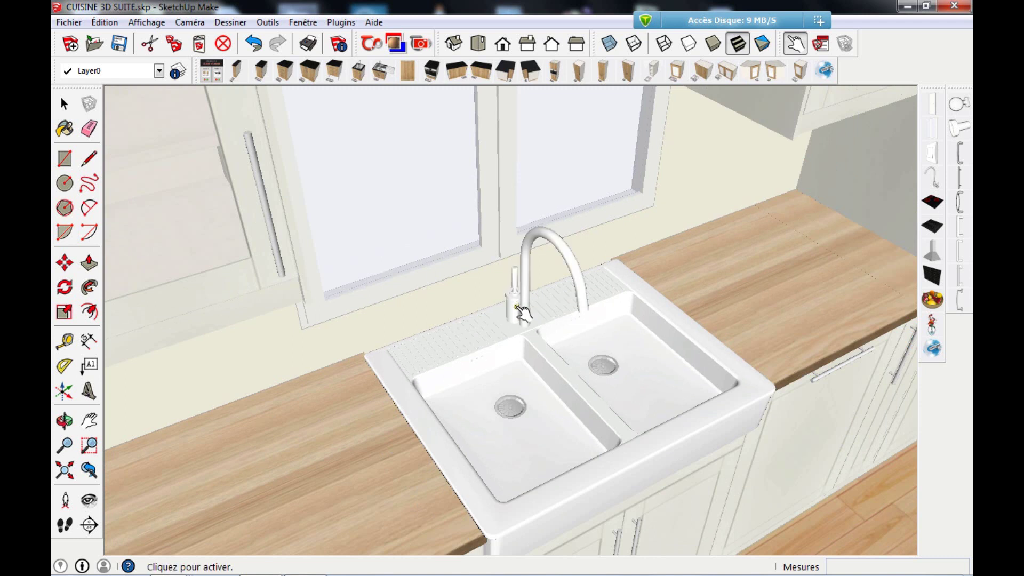
{"action": "left_click", "coordinate": [517, 306]}
{"action": "left_click", "coordinate": [517, 306]}
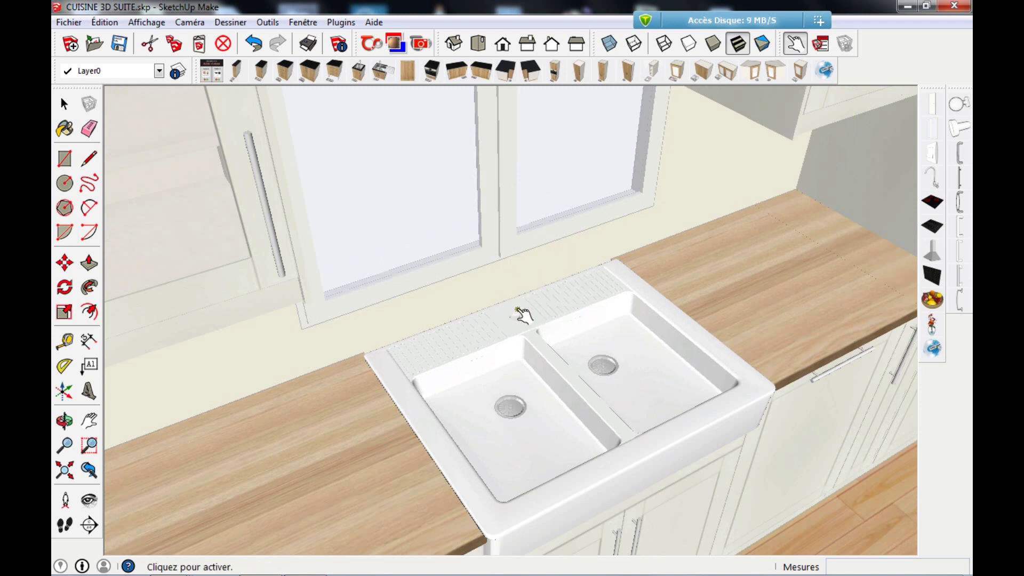
{"action": "left_click", "coordinate": [518, 309]}
{"action": "left_click", "coordinate": [520, 312]}
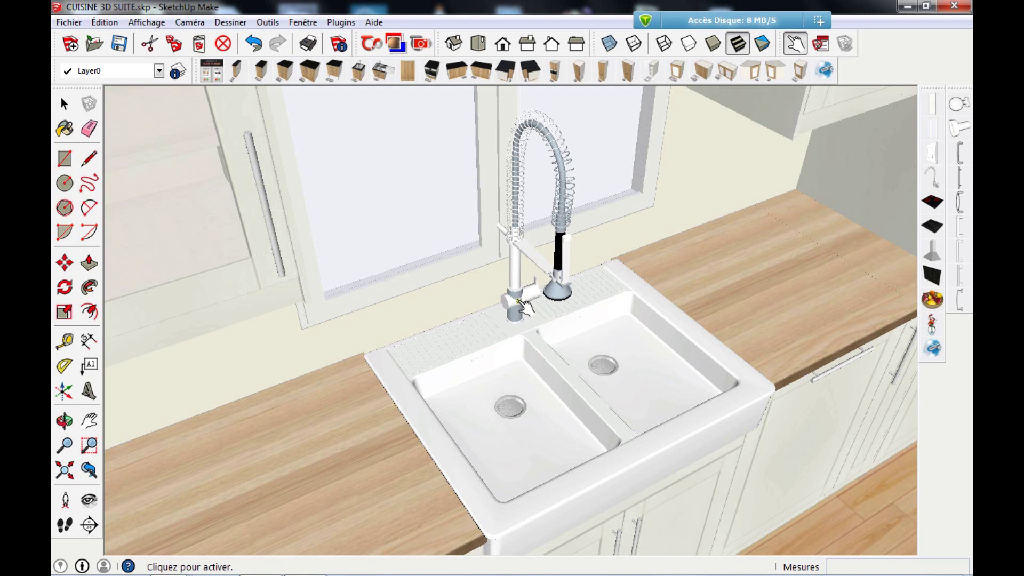
{"action": "left_click", "coordinate": [522, 309]}
{"action": "left_click", "coordinate": [520, 307]}
{"action": "middle_click_drag", "start_coordinate": [559, 306], "coordinate": [323, 304]}
{"action": "scroll", "coordinate": [423, 331], "scroll_direction": "down", "scroll_amount": 10}
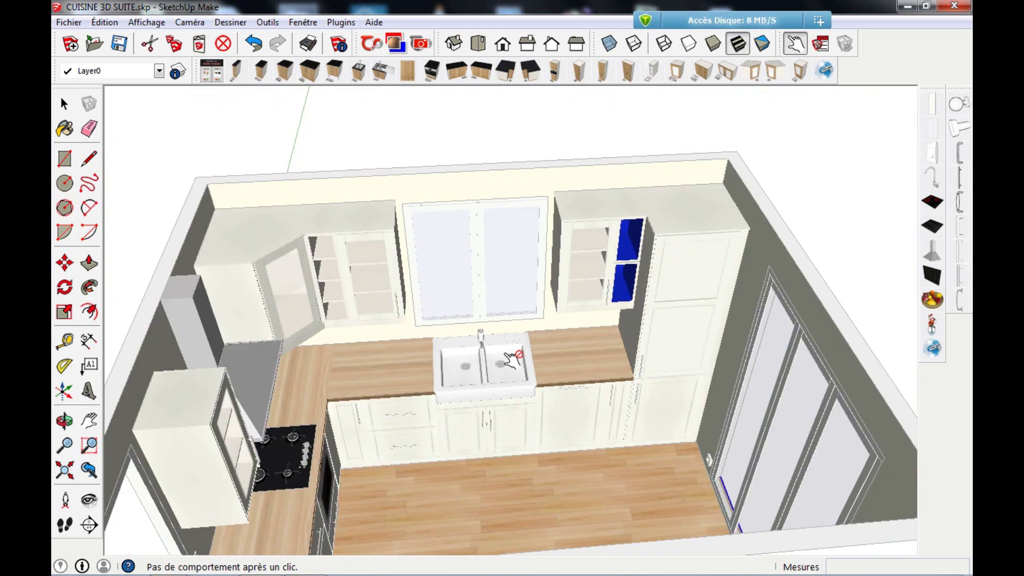
Place a fruit bowl on the worktop between the sink and the tall cabinet.
{"action": "middle_click_drag", "start_coordinate": [512, 358], "coordinate": [625, 342]}
{"action": "scroll", "coordinate": [626, 339], "scroll_direction": "up", "scroll_amount": 8}
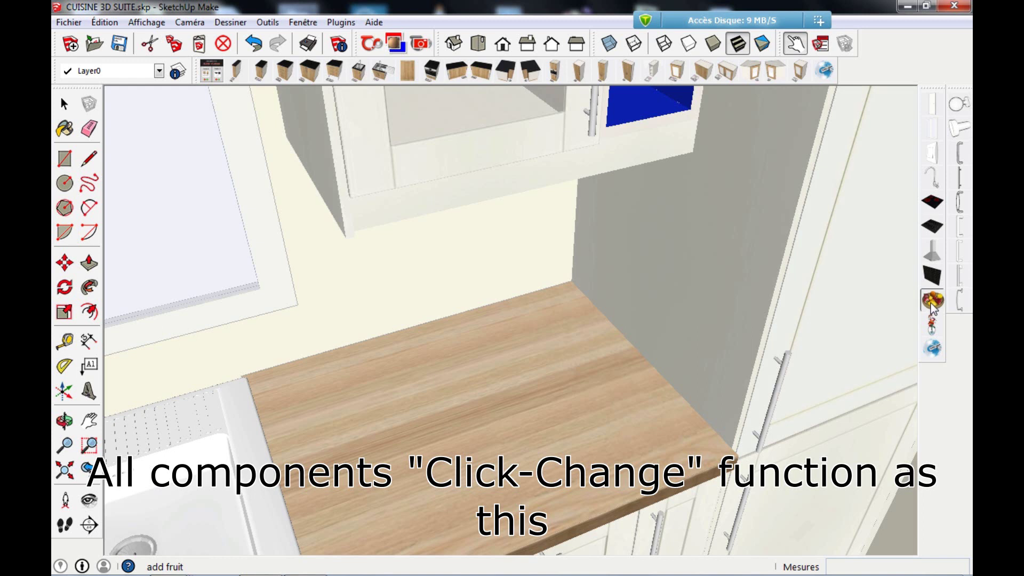
{"action": "left_click", "coordinate": [561, 335]}
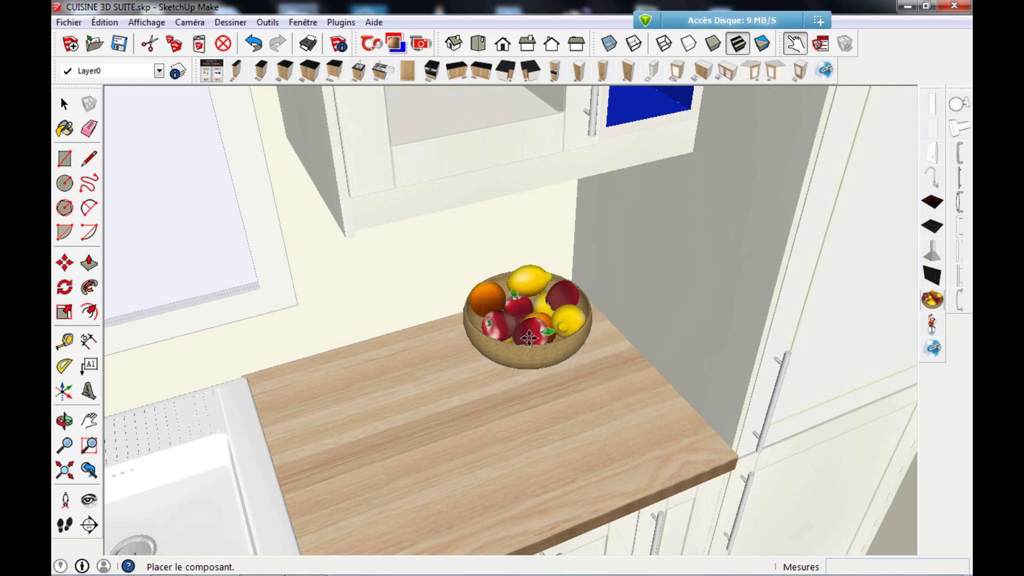
{"action": "key", "text": "m"}
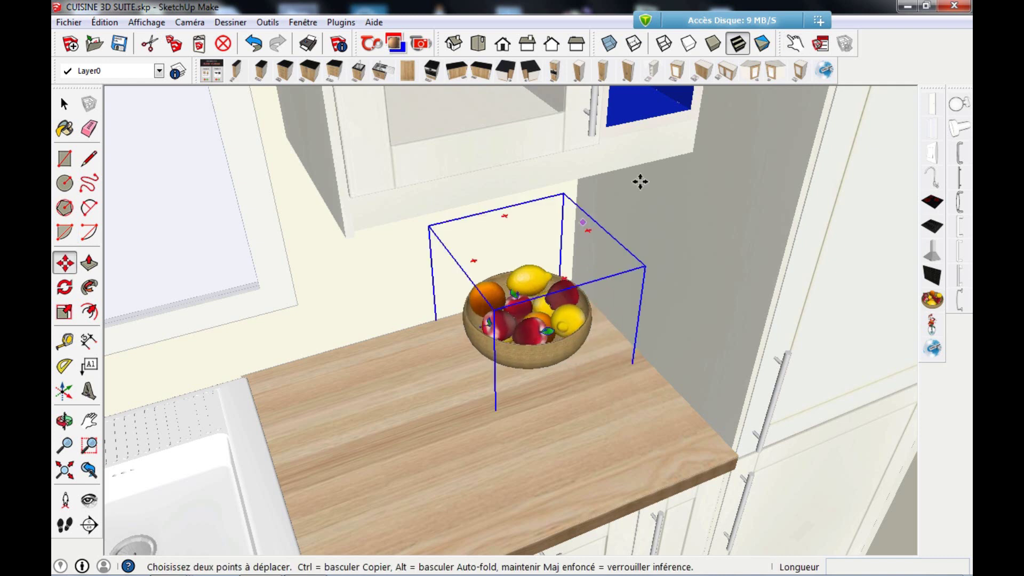
Cycle the fruit bowl through its models, choose the transparent glass bowl, and deselect it.
{"action": "left_click", "coordinate": [795, 43]}
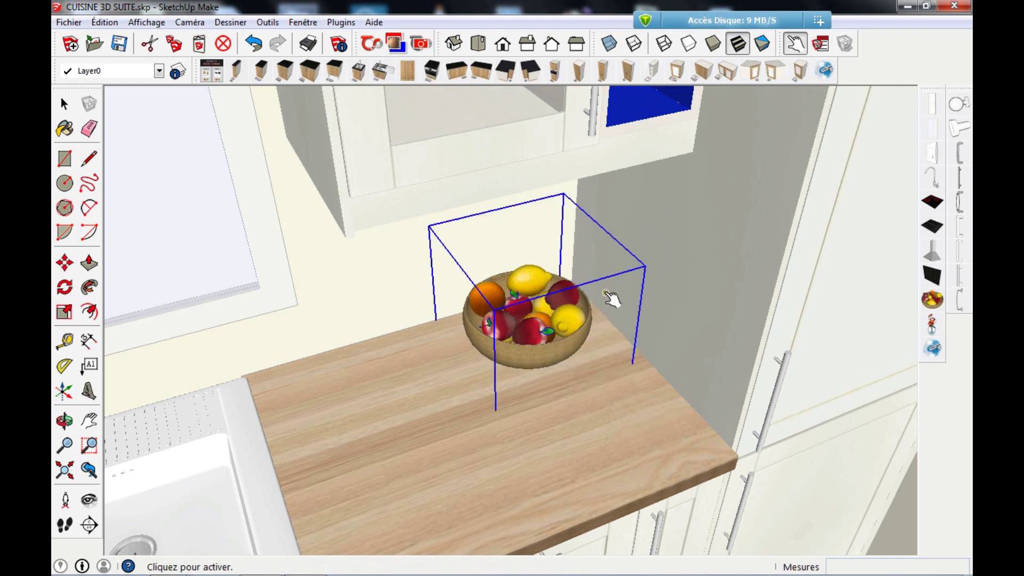
{"action": "left_click", "coordinate": [548, 356]}
{"action": "left_click", "coordinate": [552, 335]}
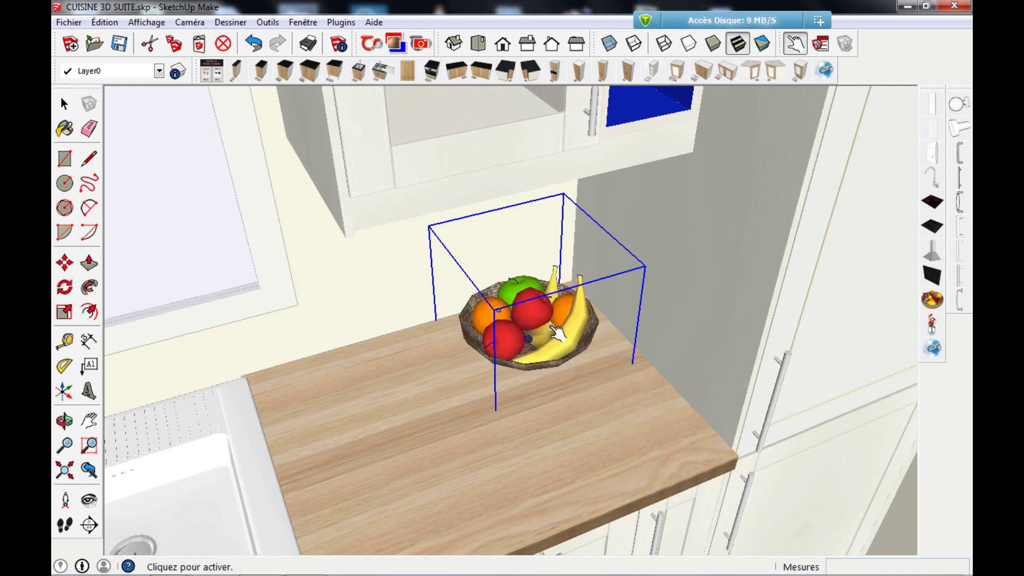
{"action": "left_click", "coordinate": [550, 326]}
{"action": "left_click", "coordinate": [567, 340]}
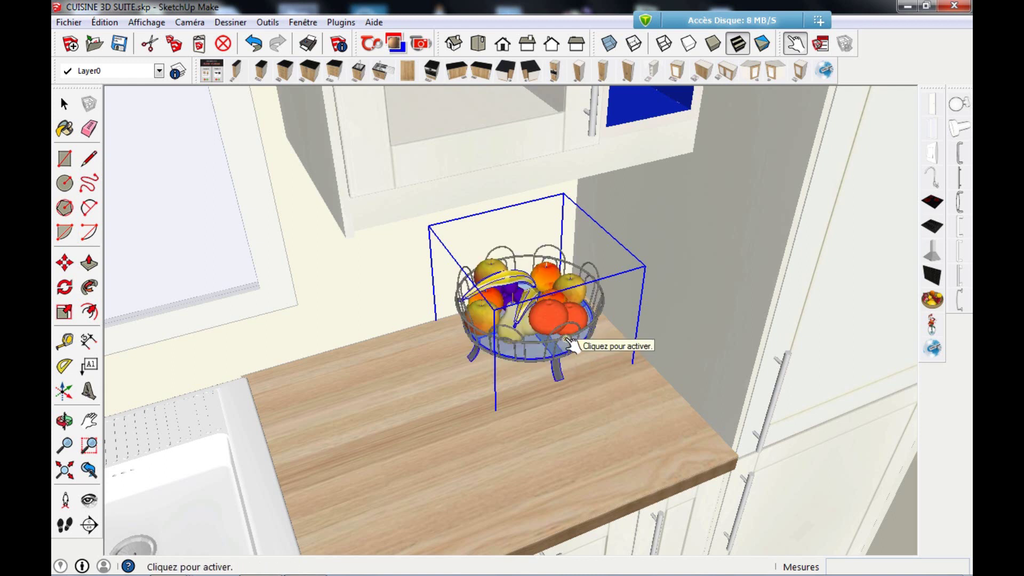
{"action": "left_click", "coordinate": [597, 355]}
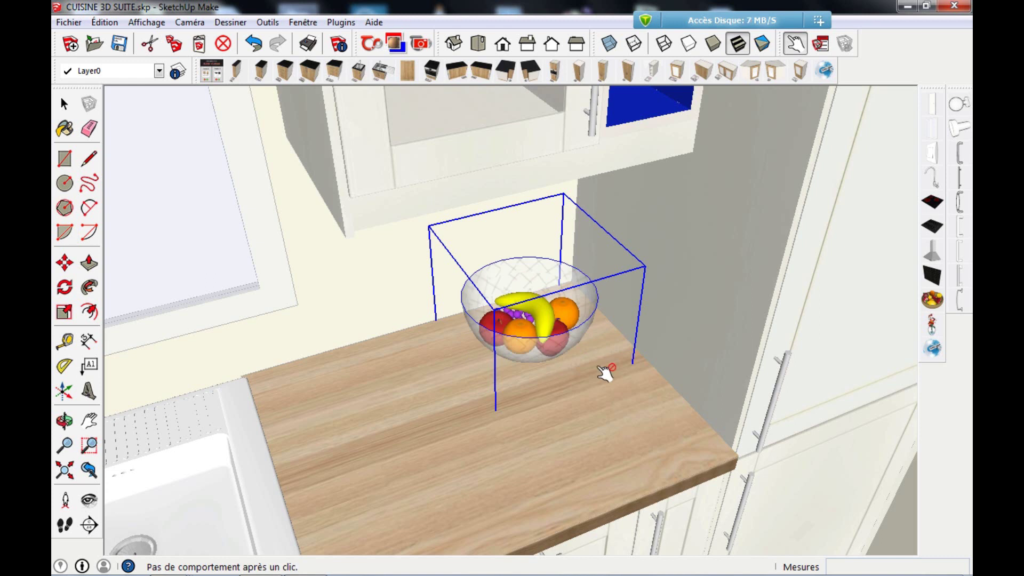
{"action": "scroll", "coordinate": [603, 378], "scroll_direction": "down", "scroll_amount": 6}
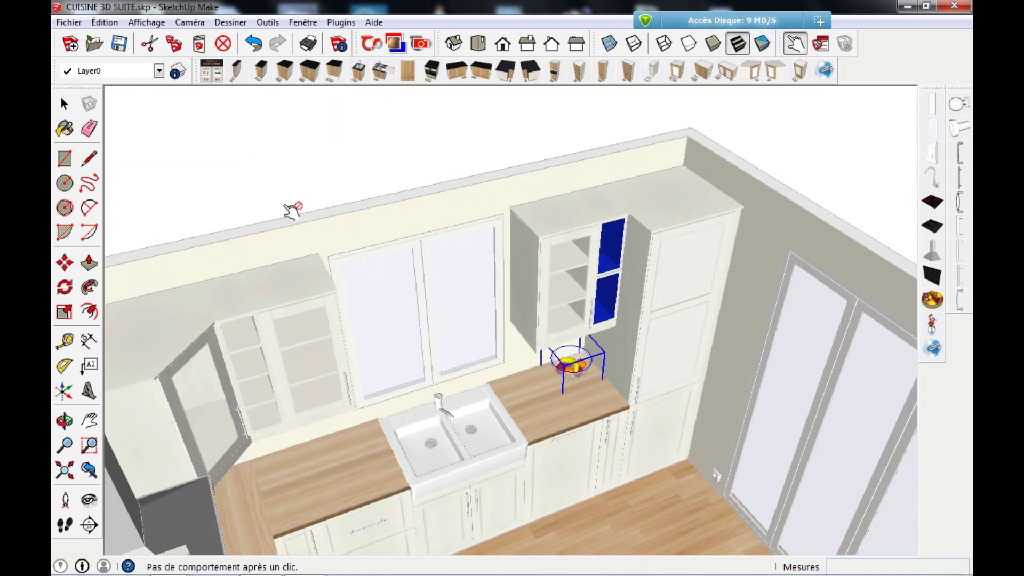
{"action": "left_click", "coordinate": [64, 104]}
{"action": "left_click", "coordinate": [413, 176]}
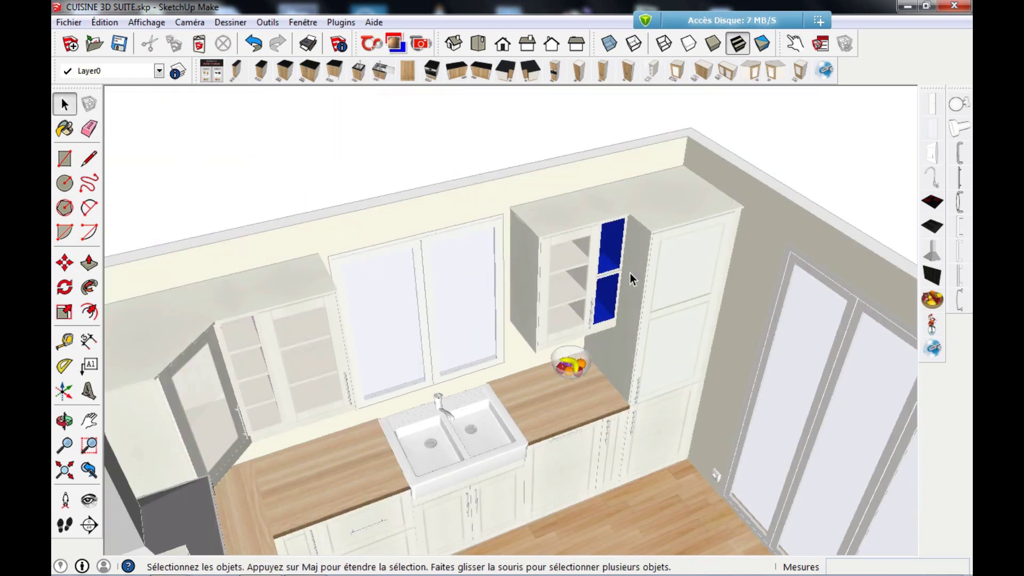
Place a flower vase in the lower blue open compartment of the wall cabinet beside the tall unit.
{"action": "scroll", "coordinate": [742, 242], "scroll_direction": "up", "scroll_amount": 4}
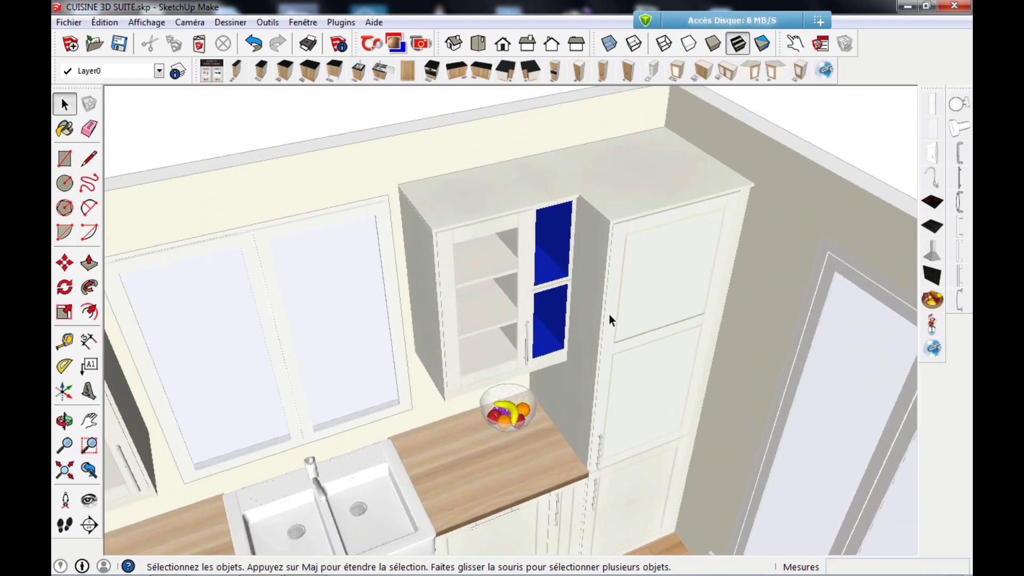
{"action": "scroll", "coordinate": [551, 342], "scroll_direction": "up", "scroll_amount": 4}
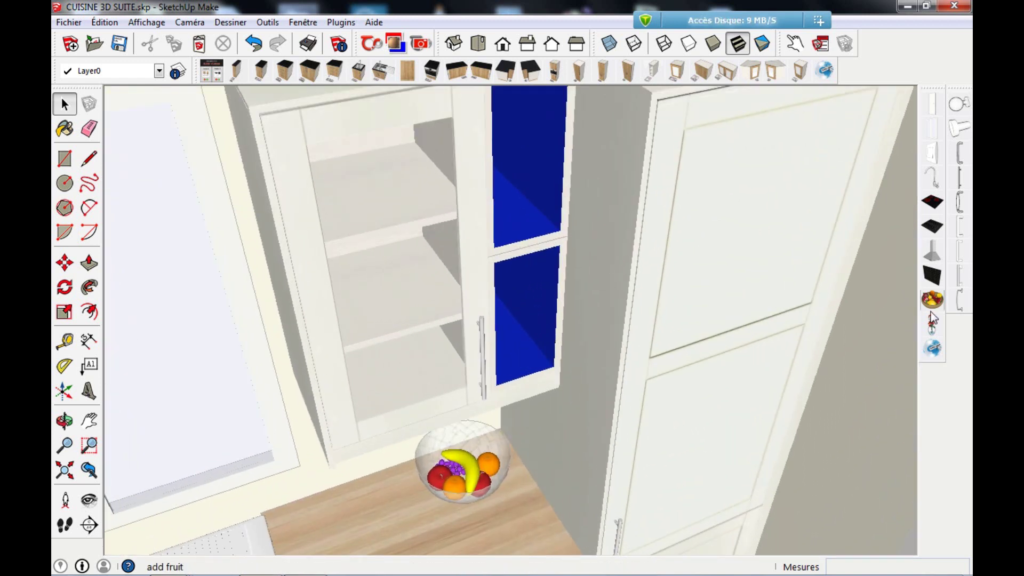
{"action": "left_click", "coordinate": [933, 329]}
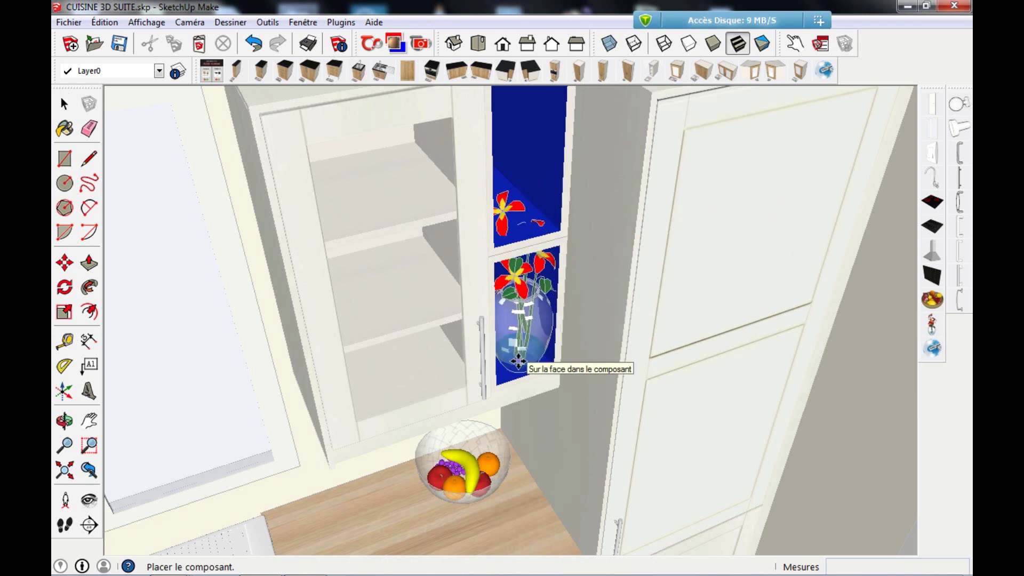
{"action": "left_click", "coordinate": [523, 361]}
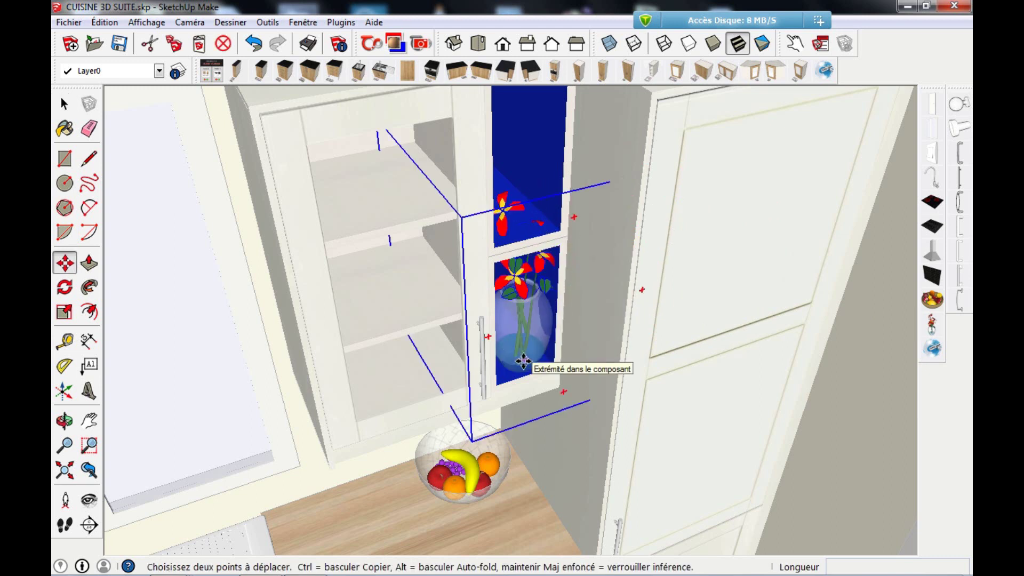
Switch the flower vase in the blue compartment to the white vase with bare branches.
{"action": "left_click", "coordinate": [795, 44]}
{"action": "middle_click_drag", "start_coordinate": [712, 290], "coordinate": [667, 302]}
{"action": "scroll", "coordinate": [548, 333], "scroll_direction": "up", "scroll_amount": 2}
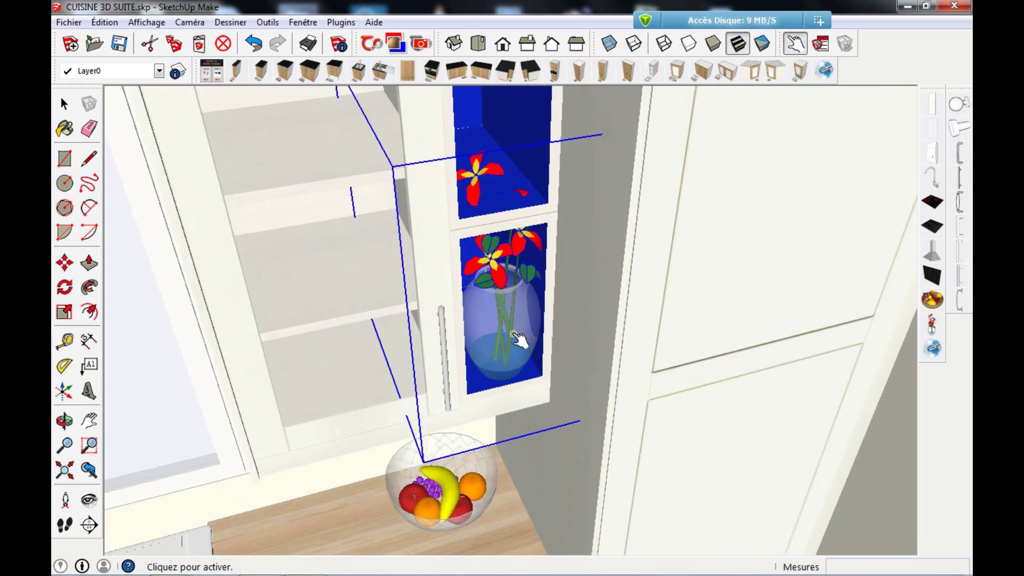
{"action": "left_click", "coordinate": [515, 339]}
{"action": "middle_click_drag", "start_coordinate": [470, 297], "coordinate": [523, 346]}
{"action": "scroll", "coordinate": [523, 347], "scroll_direction": "down", "scroll_amount": 1}
{"action": "scroll", "coordinate": [533, 394], "scroll_direction": "down", "scroll_amount": 6}
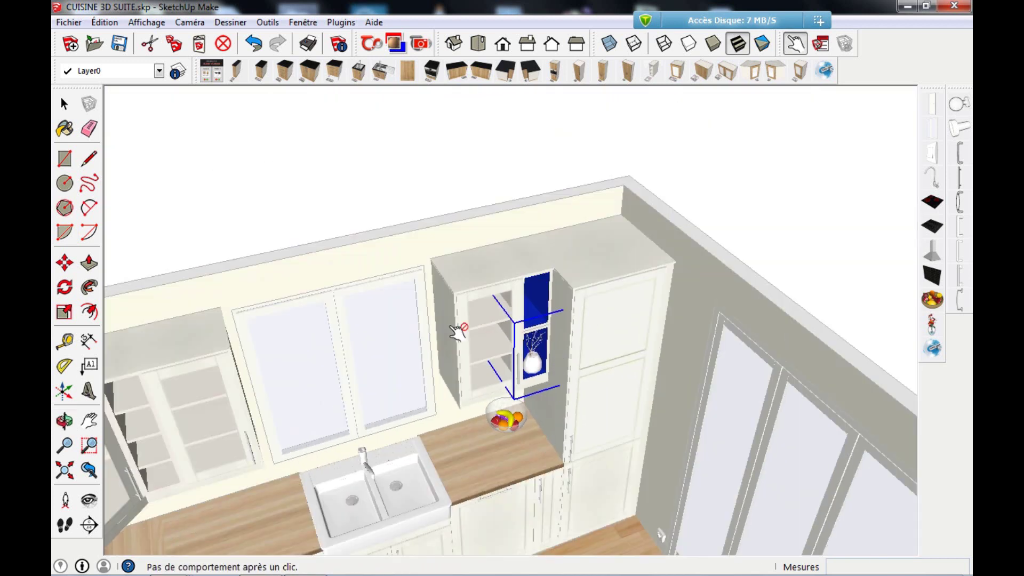
{"action": "left_click", "coordinate": [64, 104]}
Add a black tiled cover panel to the sink wall, starting in the worktop corner near the hood.
{"action": "scroll", "coordinate": [686, 251], "scroll_direction": "down", "scroll_amount": 3}
{"action": "middle_click_drag", "start_coordinate": [686, 251], "coordinate": [370, 330]}
{"action": "scroll", "coordinate": [478, 327], "scroll_direction": "down", "scroll_amount": 3}
{"action": "middle_click_drag", "start_coordinate": [478, 326], "coordinate": [300, 302]}
{"action": "scroll", "coordinate": [299, 300], "scroll_direction": "up", "scroll_amount": 3}
{"action": "scroll", "coordinate": [356, 312], "scroll_direction": "up", "scroll_amount": 2}
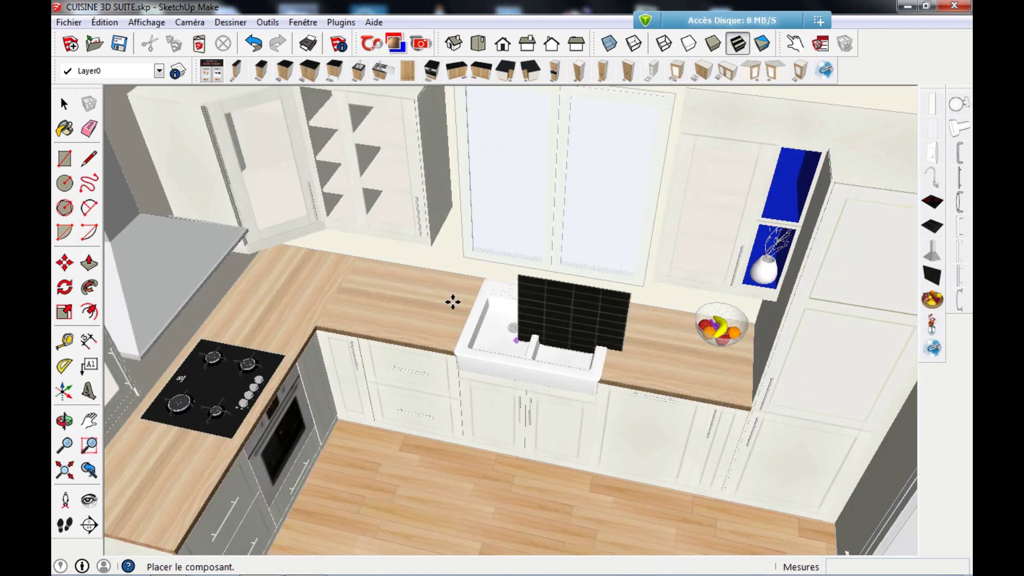
{"action": "middle_click_drag", "start_coordinate": [453, 300], "coordinate": [238, 234]}
{"action": "left_click", "coordinate": [209, 226]}
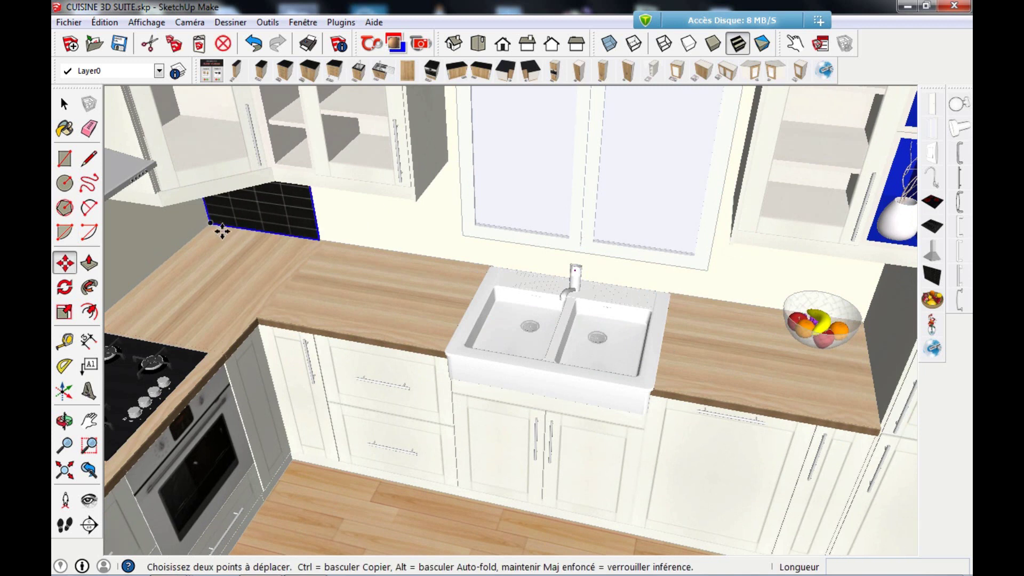
Scale the tiled cover panel along the sink wall so it spans from the corner to the tall cabinet.
{"action": "left_click", "coordinate": [62, 315]}
{"action": "left_click_drag", "start_coordinate": [398, 203], "coordinate": [883, 280]}
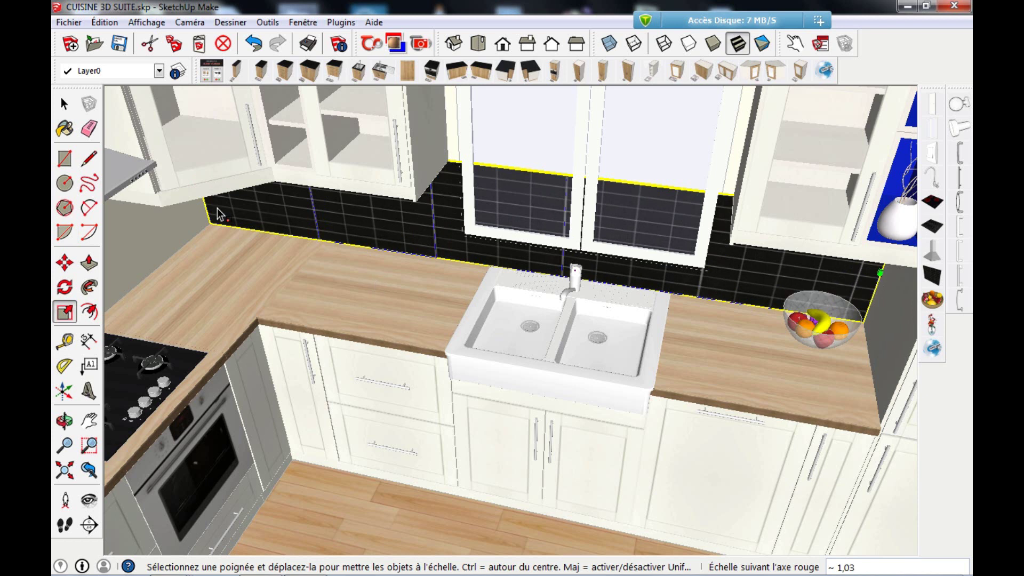
{"action": "left_click", "coordinate": [64, 104]}
{"action": "left_click", "coordinate": [370, 482]}
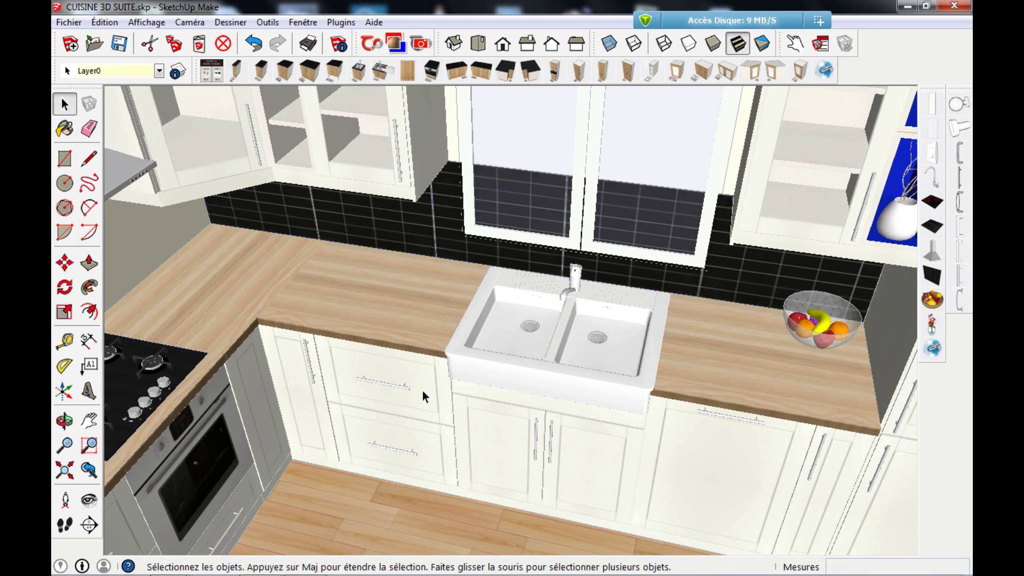
Cycle the sink wall's cover panels through the available finishes and switch them from black tiles to the light grey brushed finish.
{"action": "left_click", "coordinate": [795, 44]}
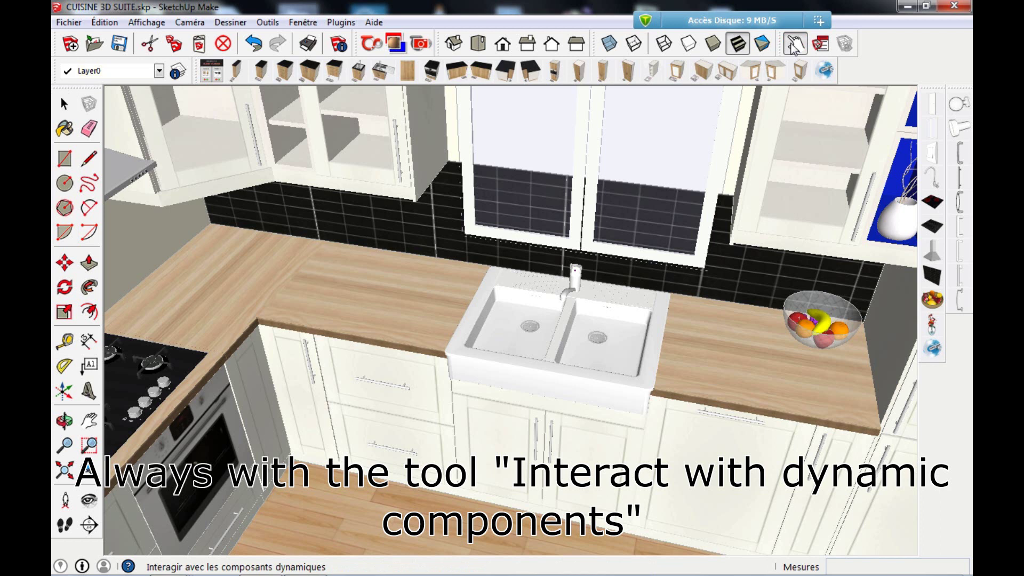
{"action": "left_click", "coordinate": [449, 223]}
{"action": "left_click", "coordinate": [448, 223]}
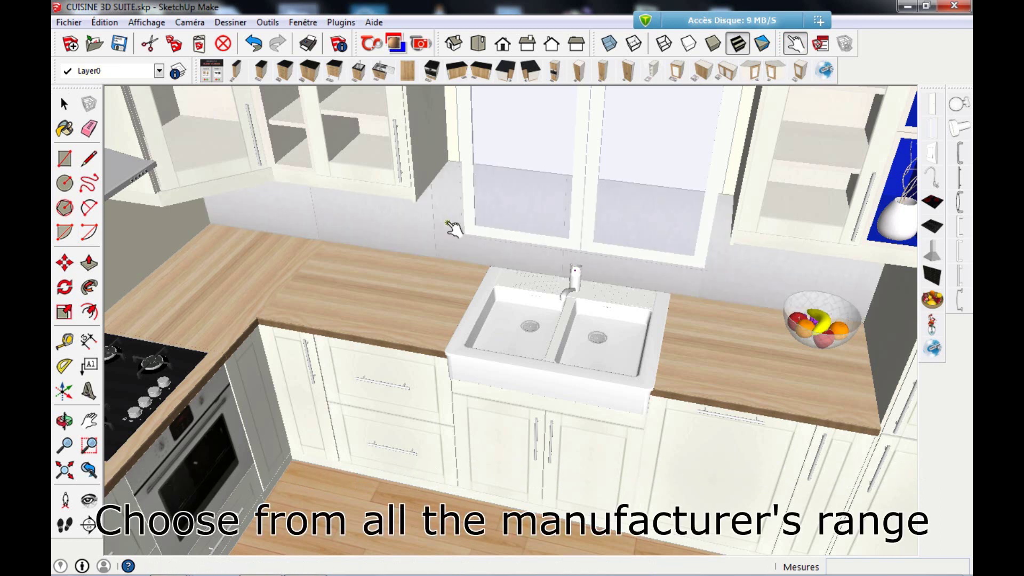
{"action": "left_click", "coordinate": [449, 223]}
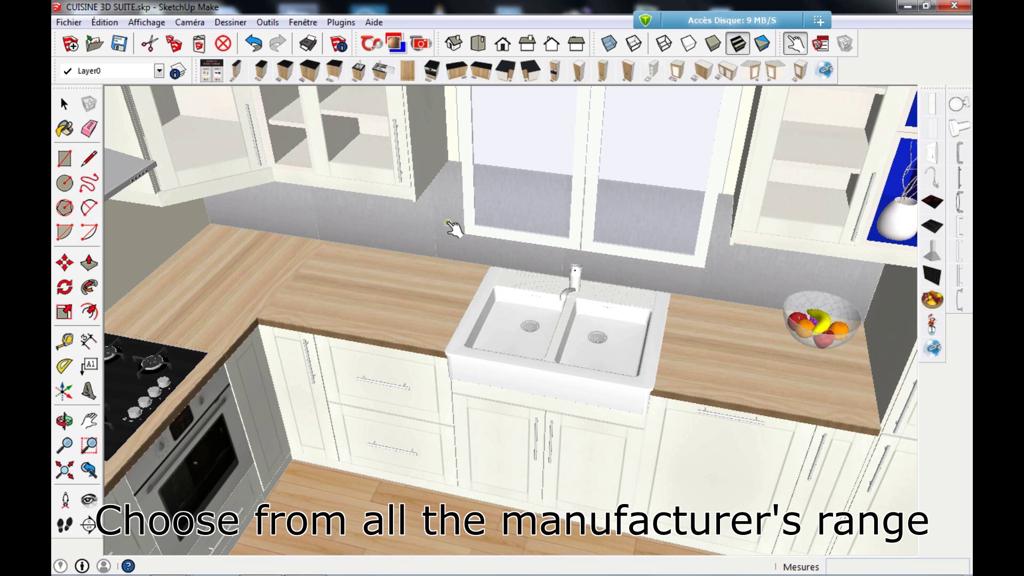
{"action": "left_click", "coordinate": [449, 223]}
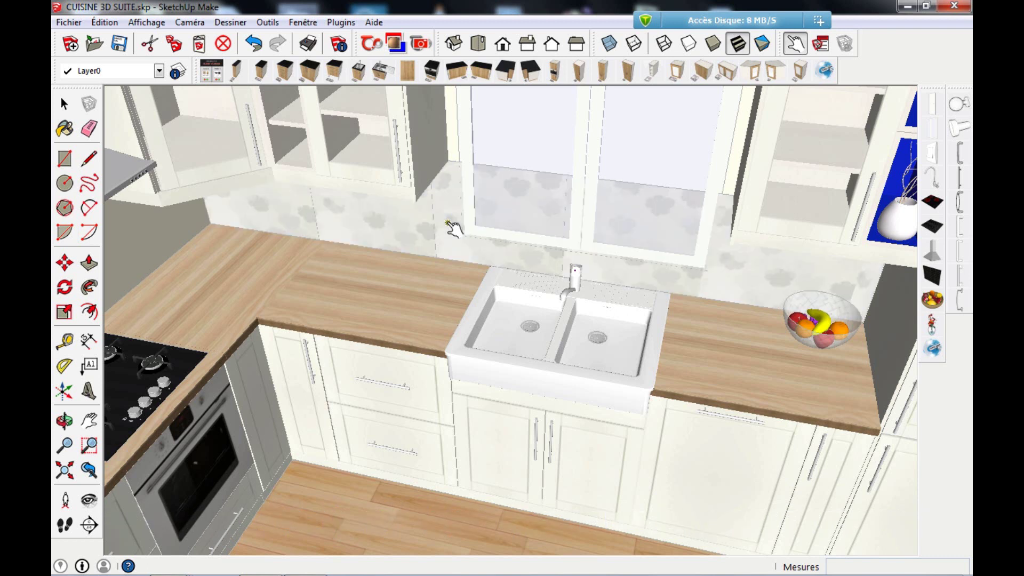
{"action": "left_click", "coordinate": [449, 223]}
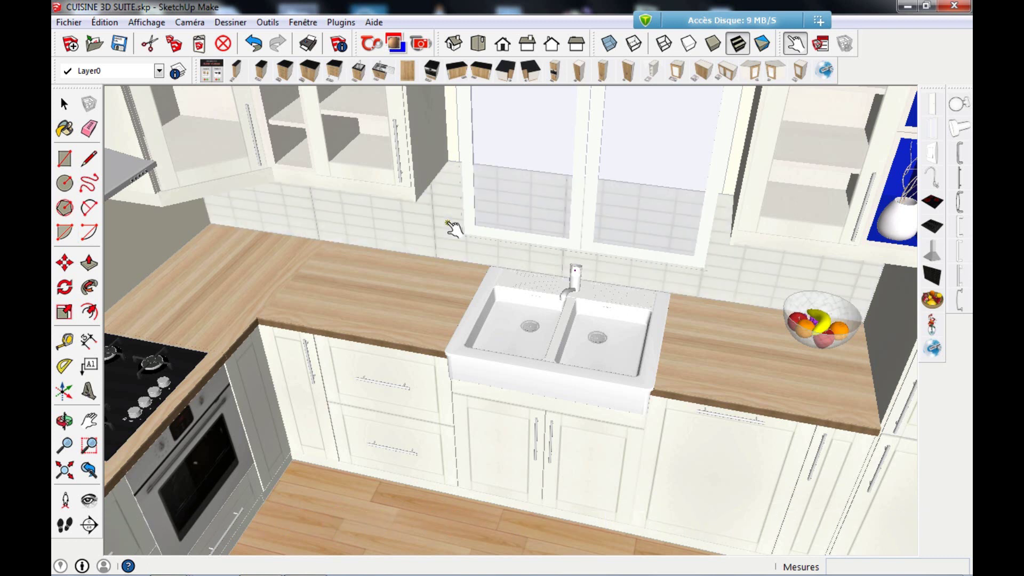
{"action": "left_click", "coordinate": [449, 225]}
{"action": "left_click", "coordinate": [450, 224]}
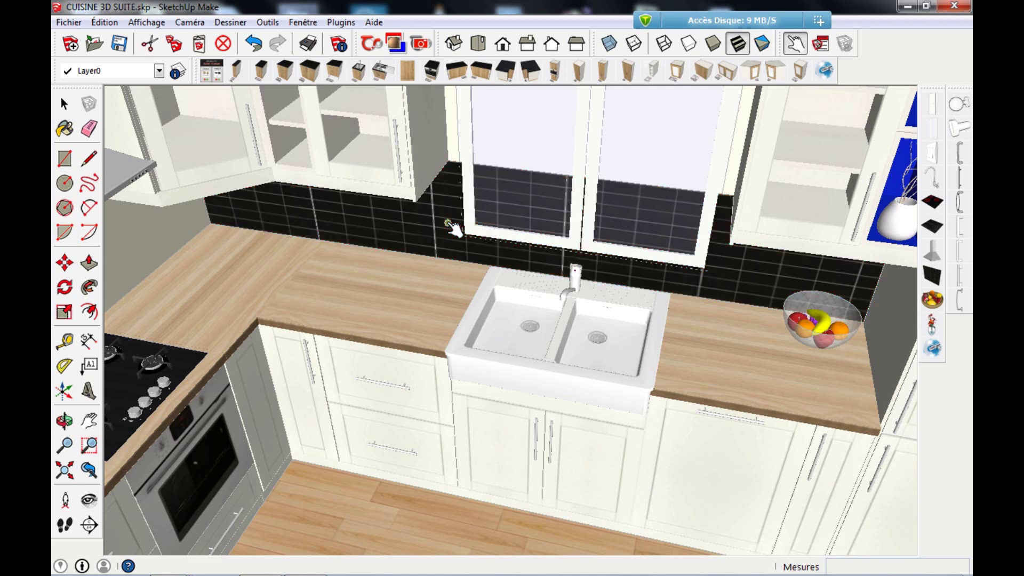
{"action": "left_click", "coordinate": [449, 224]}
{"action": "left_click", "coordinate": [449, 225]}
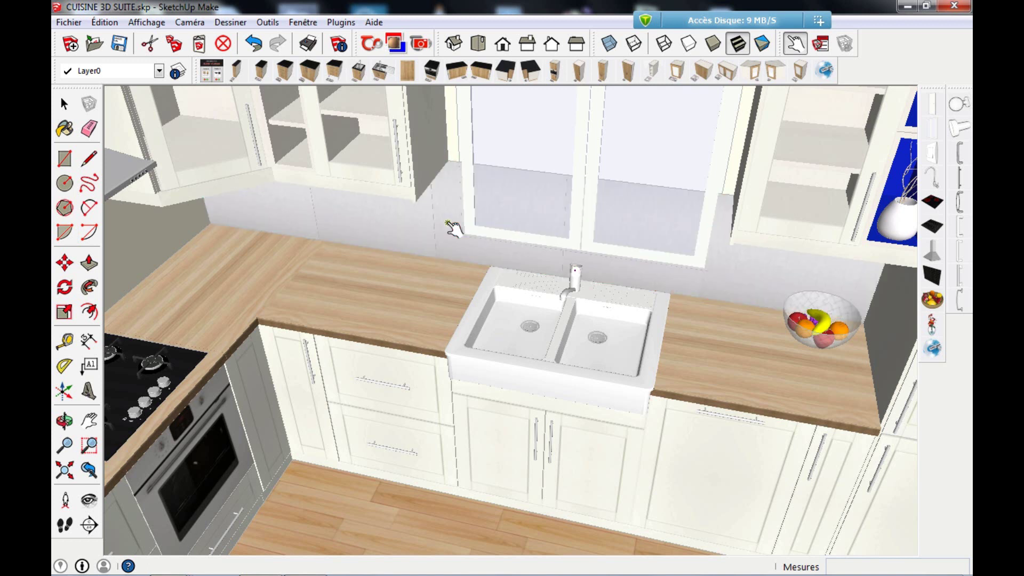
Open the sink wall cover component for editing and make the panel behind the left half of the window unique.
{"action": "left_click", "coordinate": [63, 104]}
{"action": "middle_click_drag", "start_coordinate": [602, 293], "coordinate": [695, 301]}
{"action": "scroll", "coordinate": [494, 171], "scroll_direction": "up", "scroll_amount": 8}
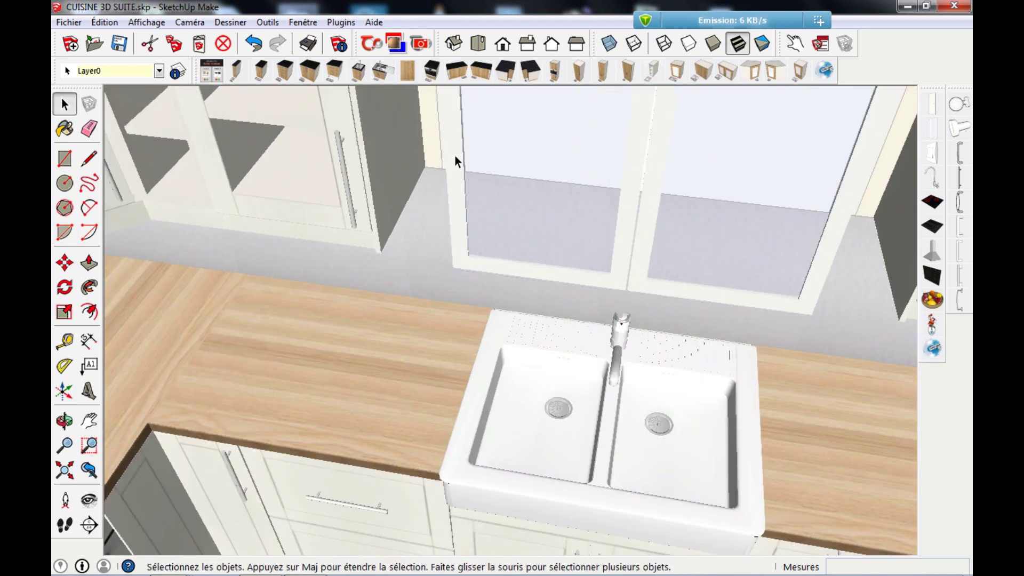
{"action": "left_click", "coordinate": [569, 222]}
{"action": "left_click", "coordinate": [412, 267]}
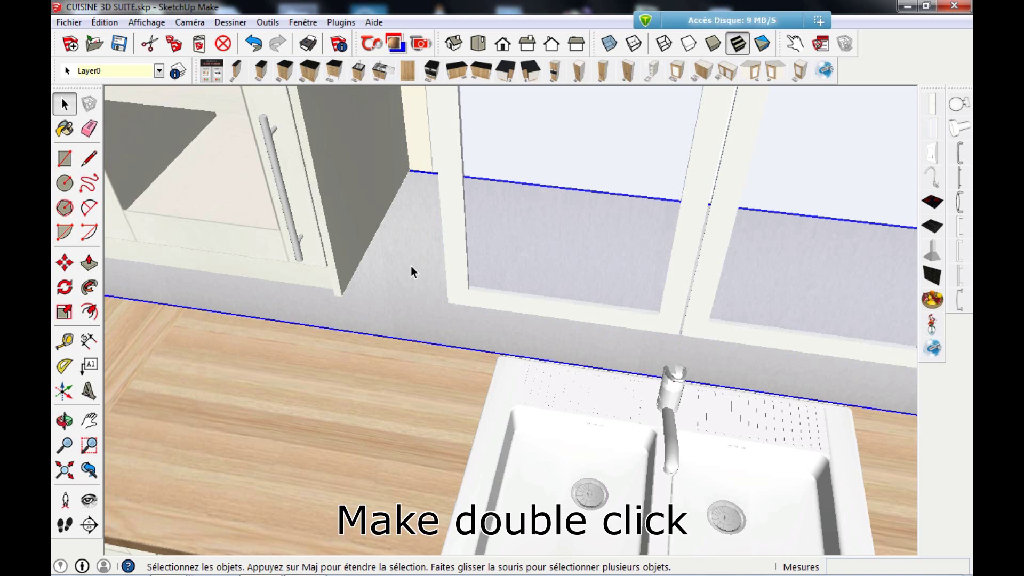
{"action": "double_click", "coordinate": [424, 251]}
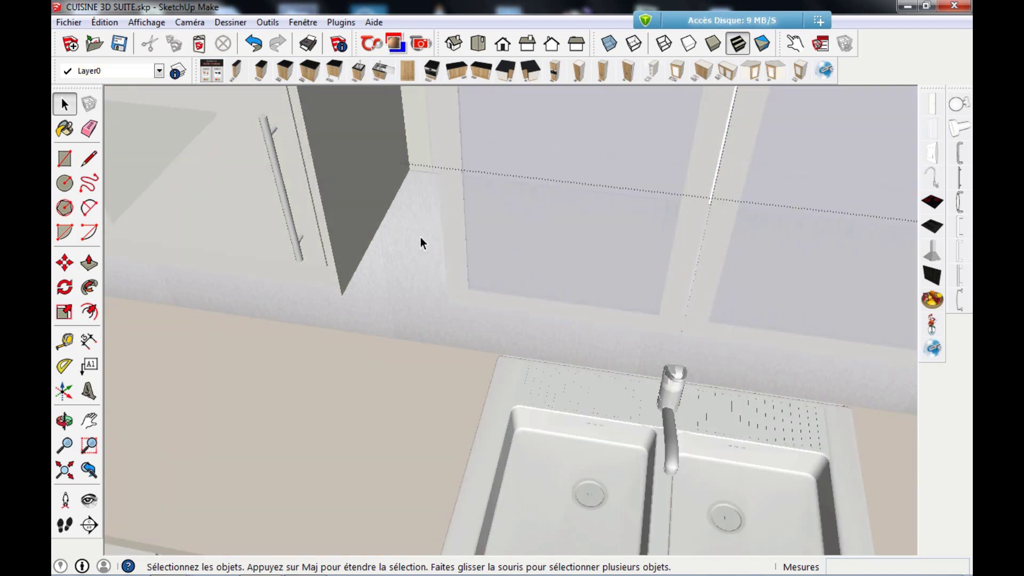
{"action": "left_click", "coordinate": [419, 172]}
{"action": "scroll", "coordinate": [418, 172], "scroll_direction": "up", "scroll_amount": 3}
{"action": "scroll", "coordinate": [422, 192], "scroll_direction": "down", "scroll_amount": 3}
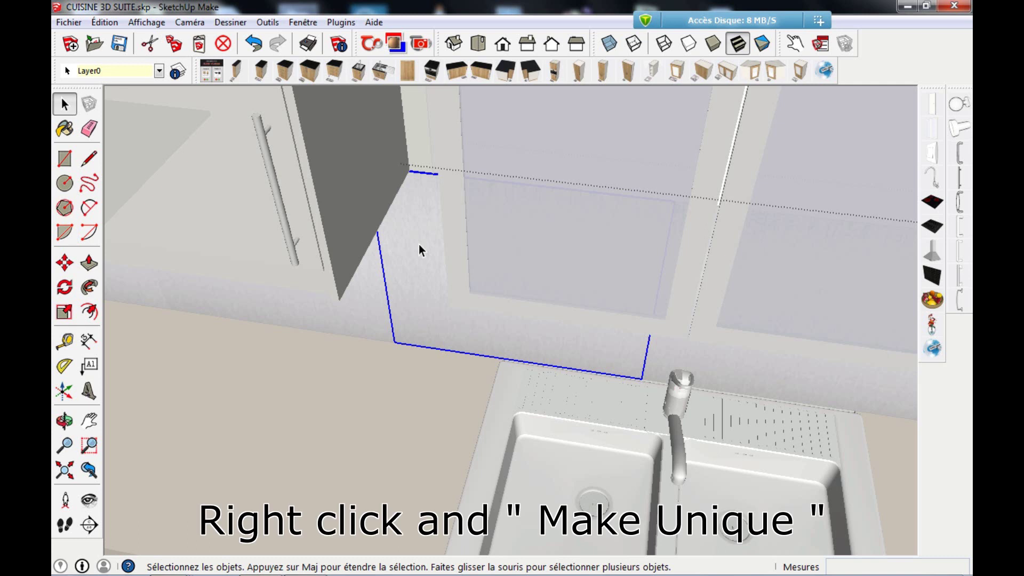
{"action": "right_click", "coordinate": [419, 245]}
{"action": "left_click", "coordinate": [465, 215]}
Make the two other cover panels behind the window unique, the one behind the tap and the one beside the right cabinet.
{"action": "scroll", "coordinate": [355, 235], "scroll_direction": "down", "scroll_amount": 4}
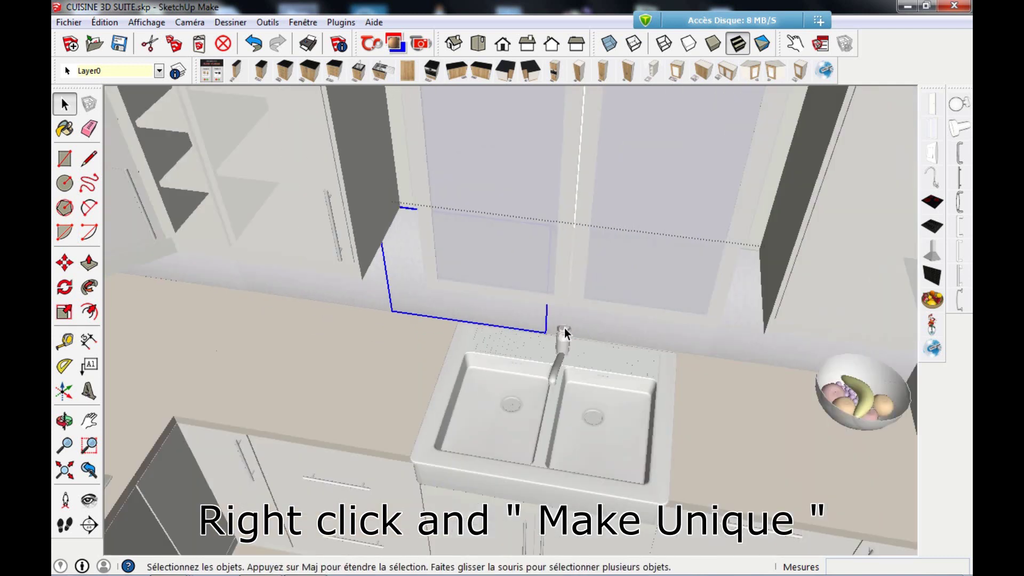
{"action": "scroll", "coordinate": [726, 349], "scroll_direction": "up", "scroll_amount": 5}
{"action": "right_click", "coordinate": [675, 331]}
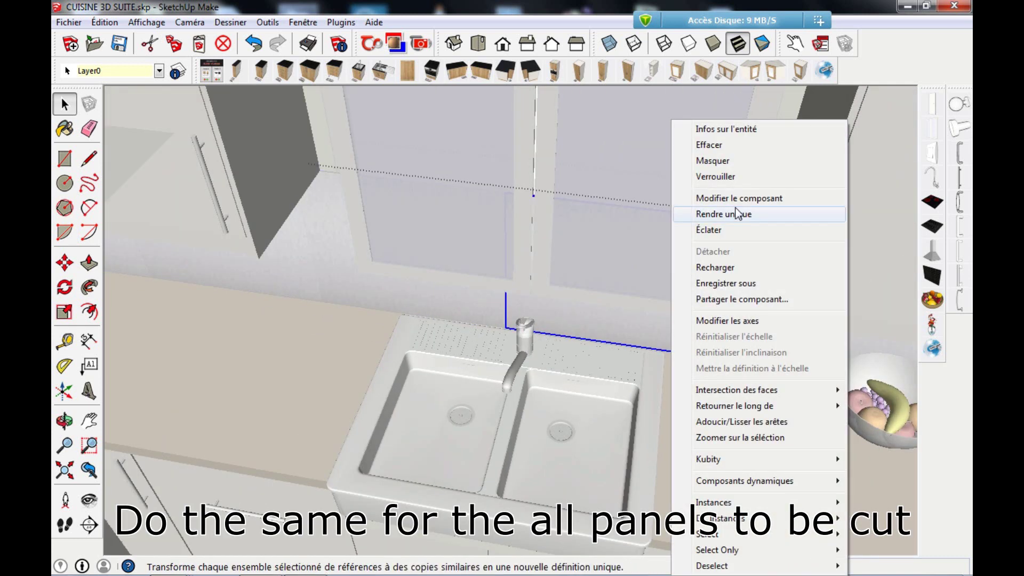
{"action": "left_click", "coordinate": [735, 212]}
{"action": "left_click", "coordinate": [743, 346]}
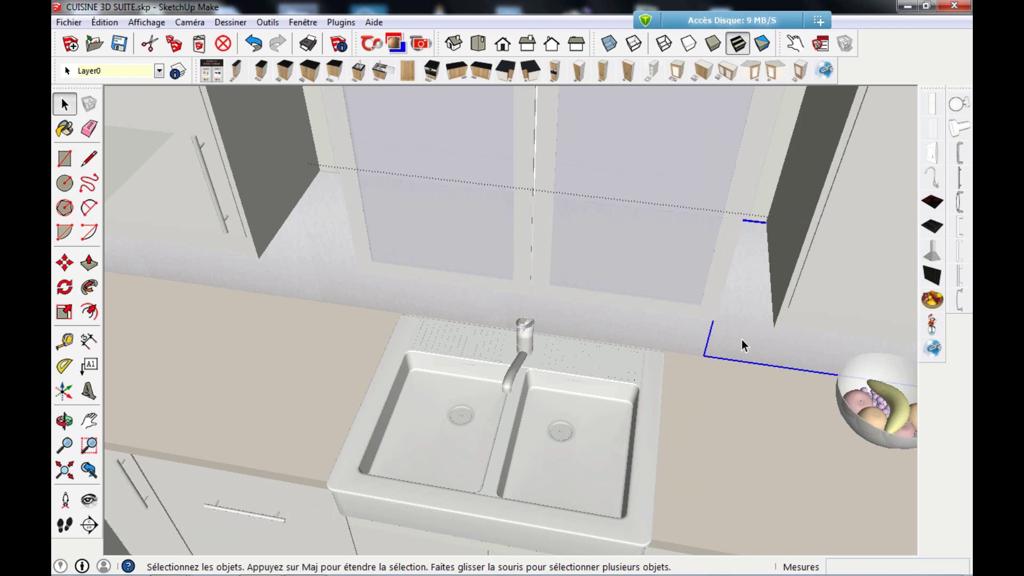
{"action": "right_click", "coordinate": [737, 325]}
{"action": "left_click", "coordinate": [798, 219]}
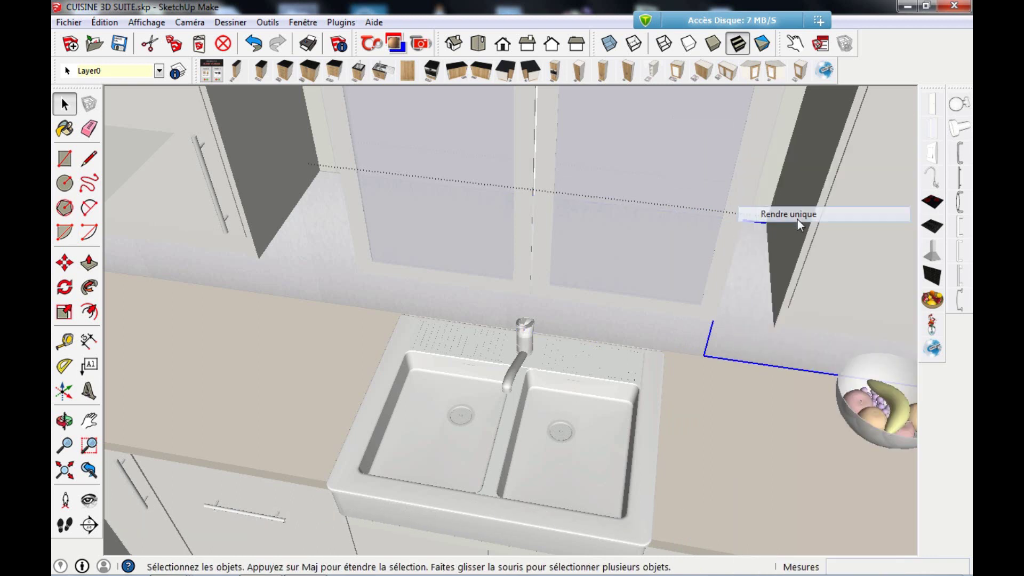
Open the left window panel for editing and draw a 2 mm line across its top edge where the window frame starts.
{"action": "scroll", "coordinate": [321, 197], "scroll_direction": "up", "scroll_amount": 6}
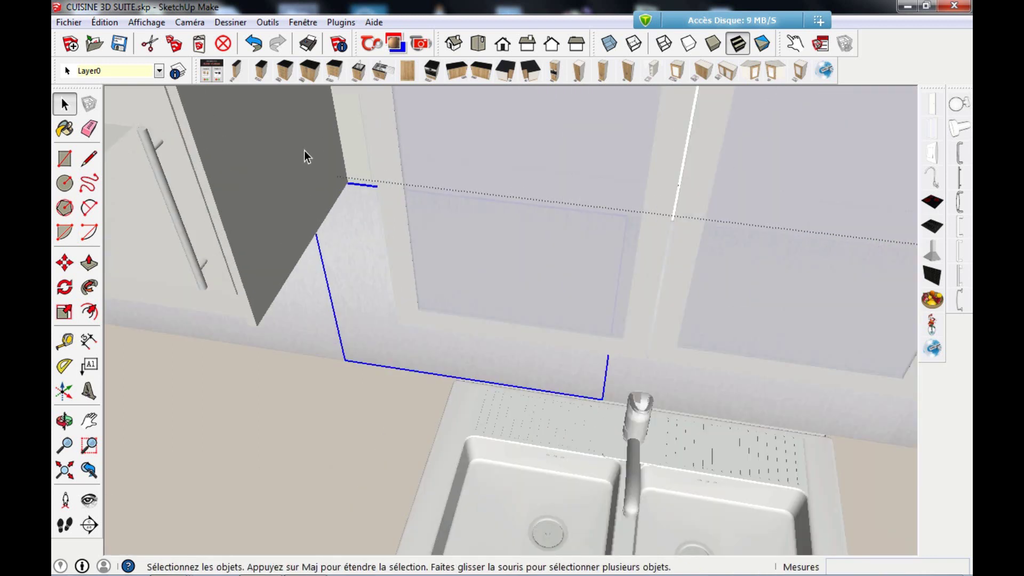
{"action": "scroll", "coordinate": [408, 213], "scroll_direction": "up", "scroll_amount": 5}
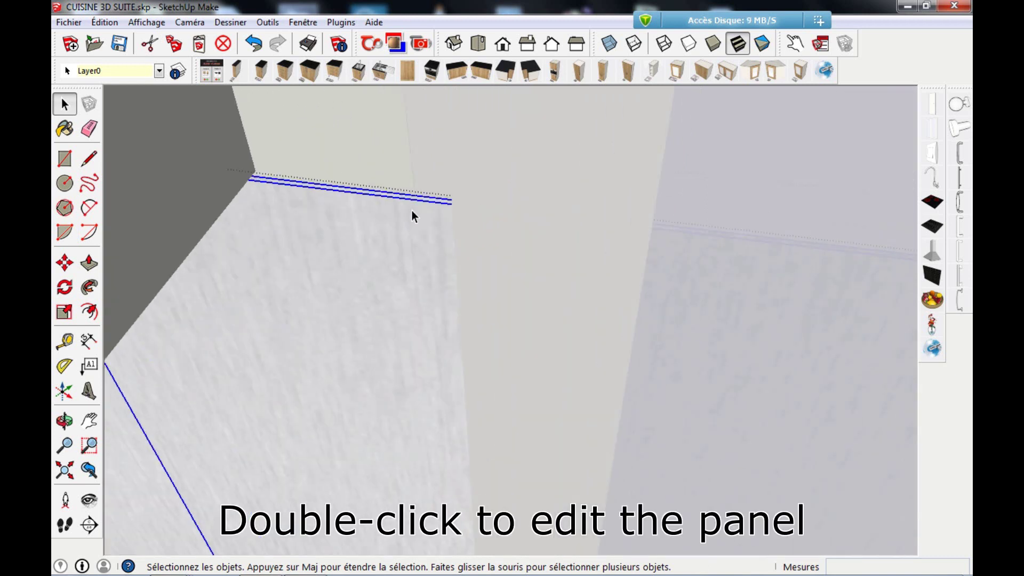
{"action": "double_click", "coordinate": [412, 215]}
{"action": "scroll", "coordinate": [404, 198], "scroll_direction": "up", "scroll_amount": 5}
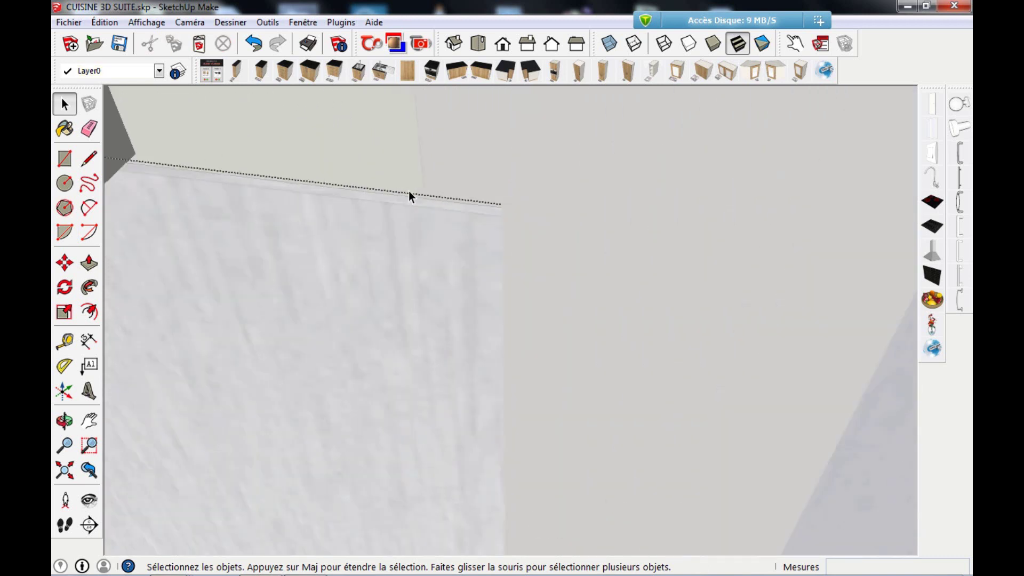
{"action": "left_click", "coordinate": [88, 159]}
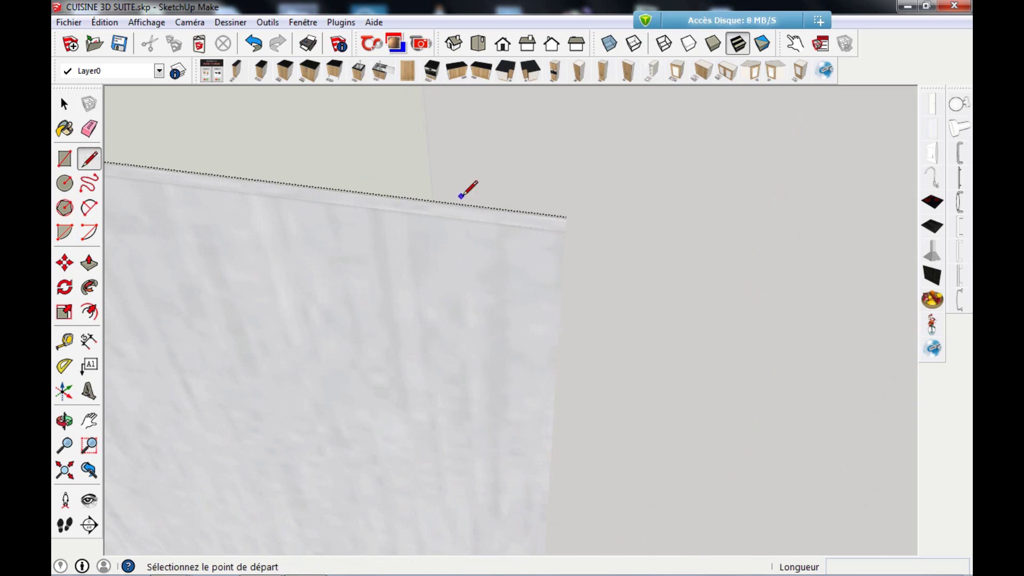
{"action": "left_click", "coordinate": [428, 212]}
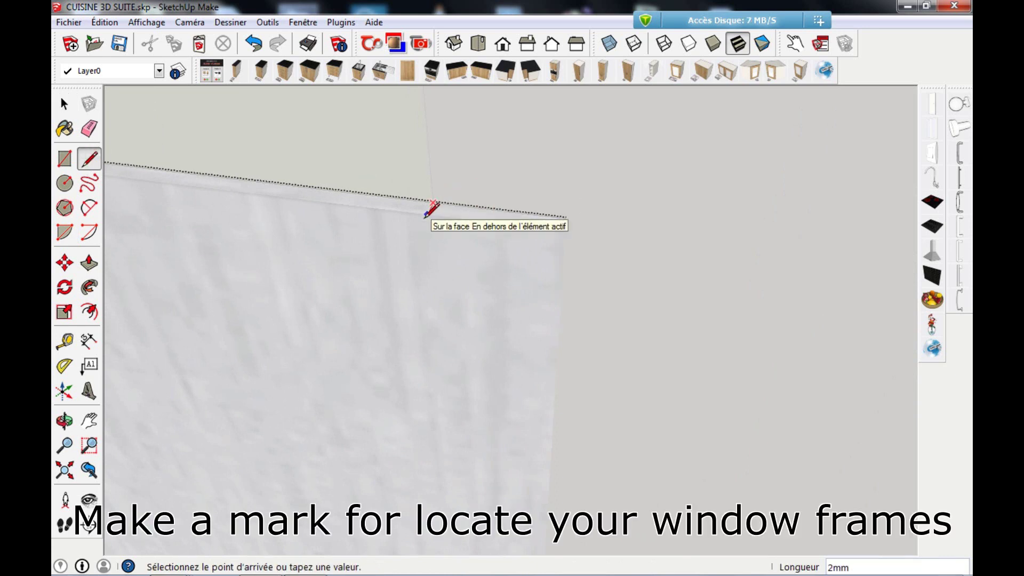
{"action": "left_click", "coordinate": [427, 215]}
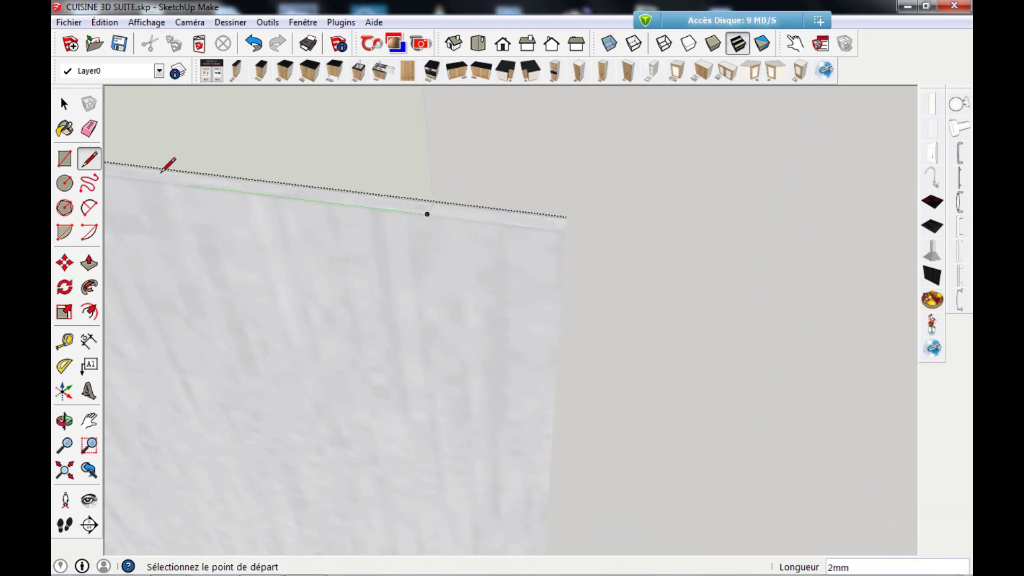
Push the top strip on the window side of the left panel down 360 mm to the underside of the window frame.
{"action": "left_click", "coordinate": [64, 104]}
{"action": "left_click", "coordinate": [468, 214]}
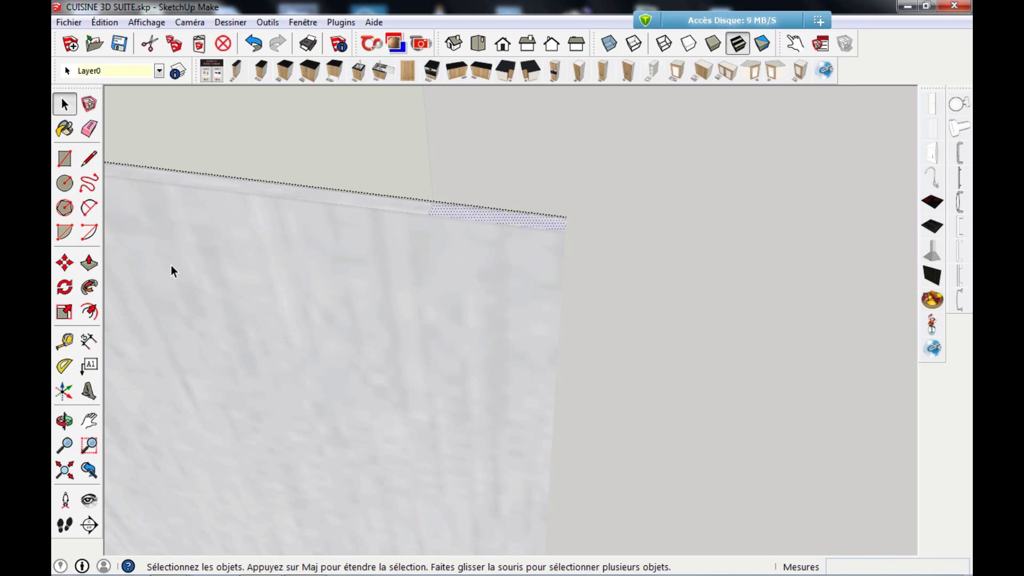
{"action": "left_click", "coordinate": [89, 263]}
{"action": "scroll", "coordinate": [359, 260], "scroll_direction": "down", "scroll_amount": 5}
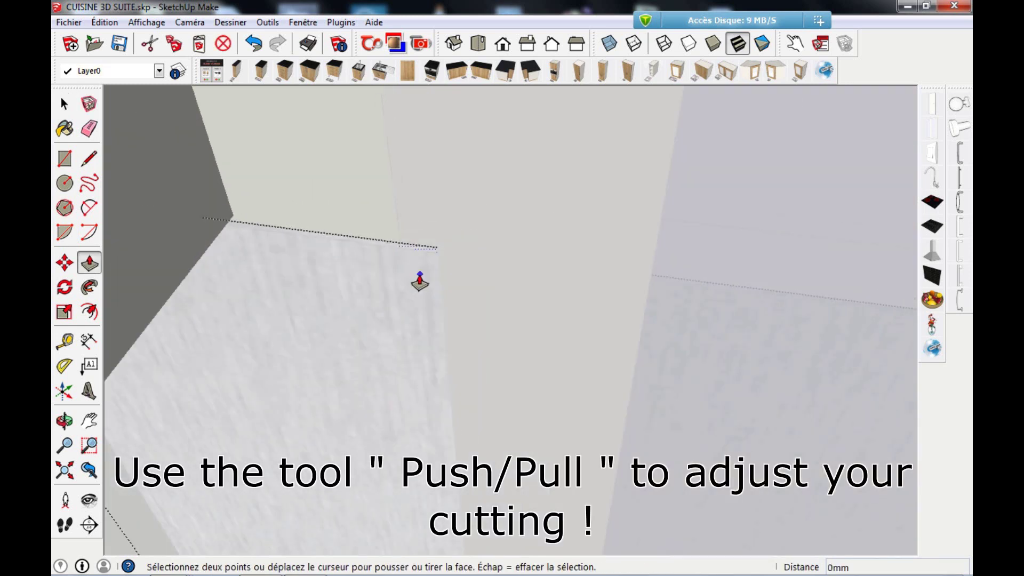
{"action": "middle_click_drag", "start_coordinate": [419, 282], "coordinate": [432, 266]}
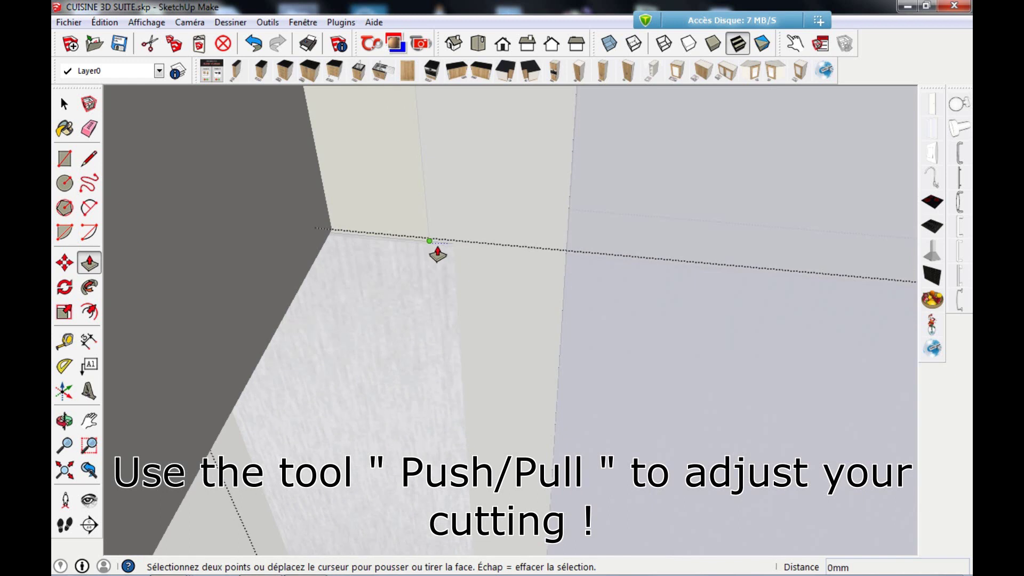
{"action": "left_click", "coordinate": [437, 247]}
{"action": "scroll", "coordinate": [440, 283], "scroll_direction": "down", "scroll_amount": 4}
{"action": "scroll", "coordinate": [442, 401], "scroll_direction": "up", "scroll_amount": 2}
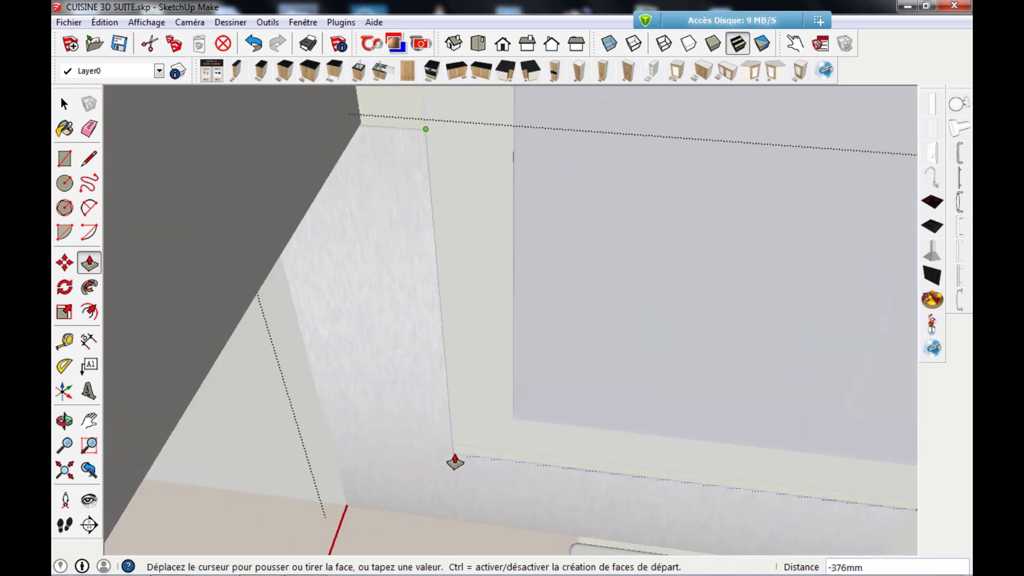
{"action": "scroll", "coordinate": [455, 462], "scroll_direction": "up", "scroll_amount": 5}
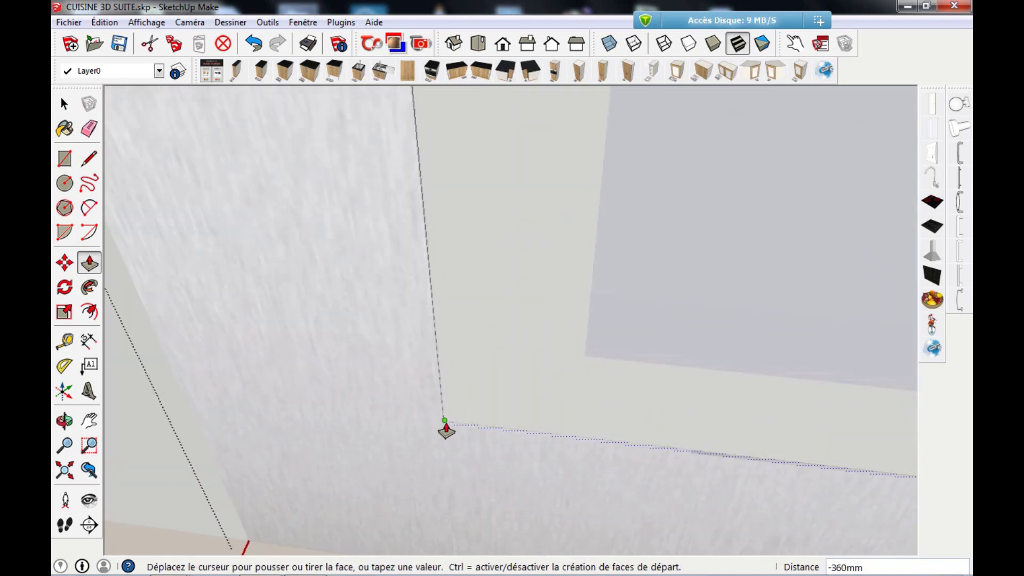
{"action": "left_click", "coordinate": [446, 430]}
{"action": "scroll", "coordinate": [331, 357], "scroll_direction": "down", "scroll_amount": 5}
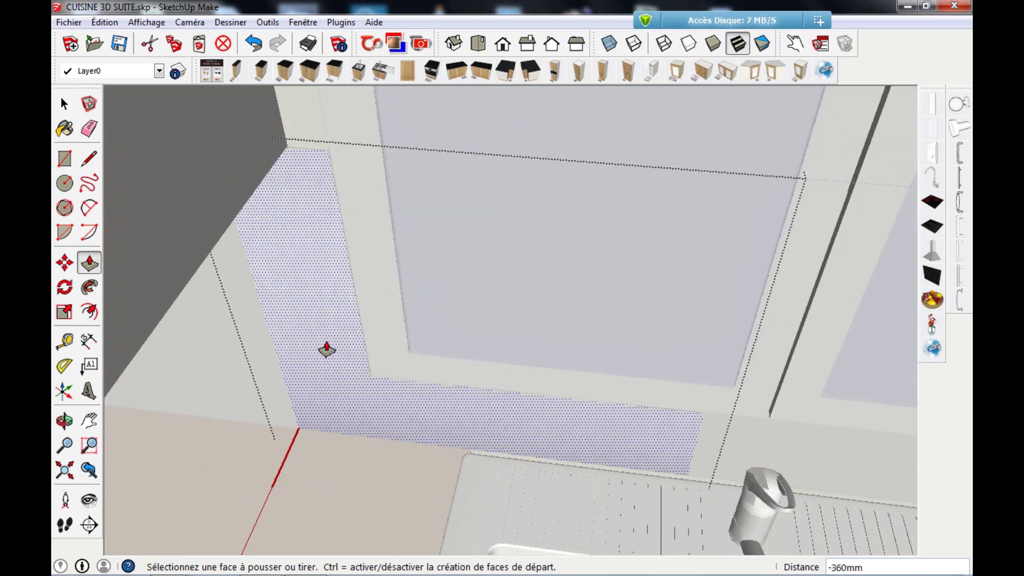
{"action": "scroll", "coordinate": [327, 350], "scroll_direction": "down", "scroll_amount": 3}
{"action": "middle_click_drag", "start_coordinate": [352, 361], "coordinate": [523, 373]}
{"action": "scroll", "coordinate": [741, 392], "scroll_direction": "up", "scroll_amount": 2}
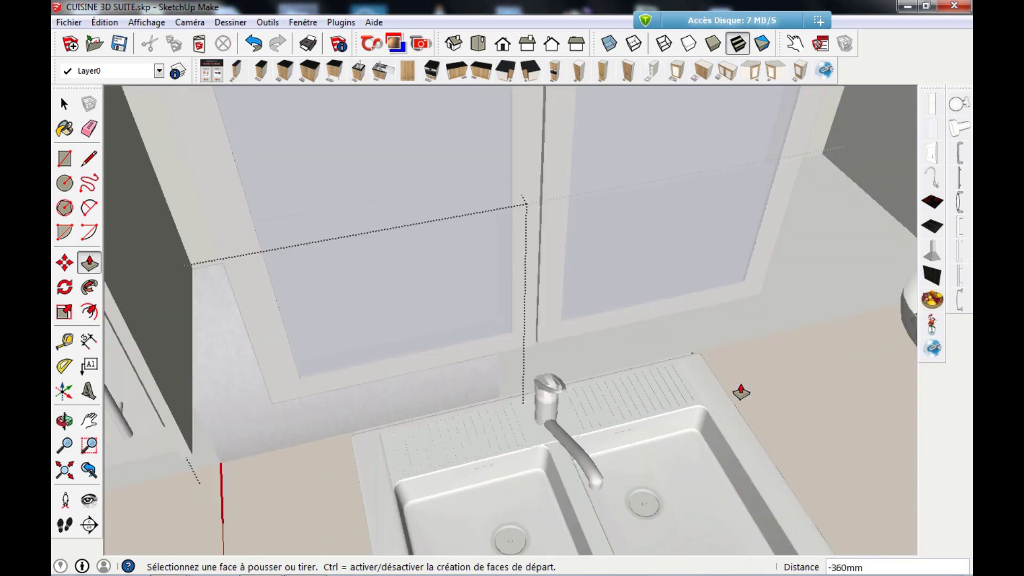
Leave the left panel and open the middle cover panel behind the sink tap for editing.
{"action": "left_click", "coordinate": [65, 104]}
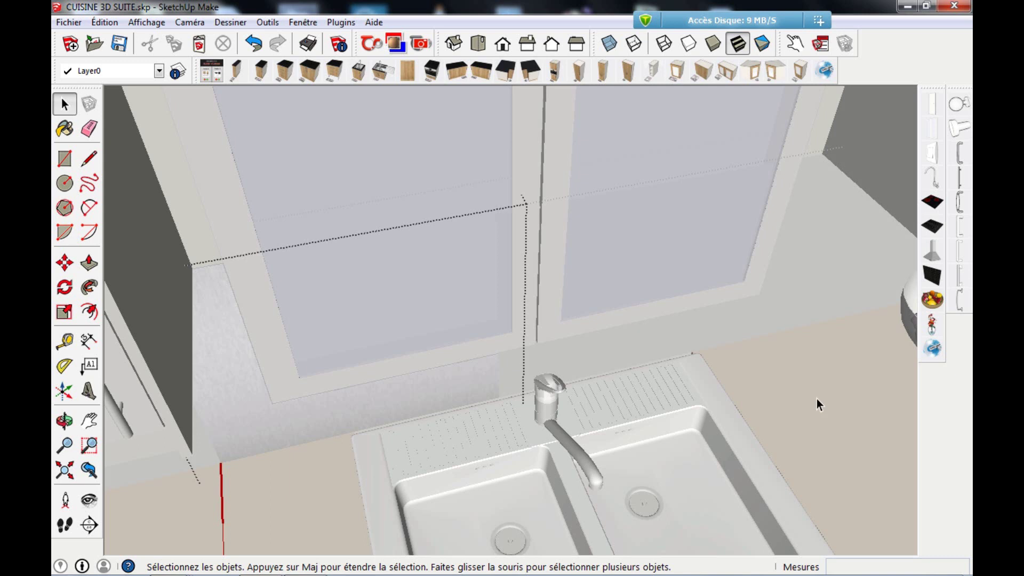
{"action": "scroll", "coordinate": [818, 399], "scroll_direction": "down", "scroll_amount": 3}
{"action": "left_click", "coordinate": [584, 341]}
{"action": "scroll", "coordinate": [577, 342], "scroll_direction": "down", "scroll_amount": 1}
{"action": "scroll", "coordinate": [571, 350], "scroll_direction": "up", "scroll_amount": 2}
{"action": "right_click", "coordinate": [571, 350]}
{"action": "left_click", "coordinate": [635, 197]}
{"action": "middle_click_drag", "start_coordinate": [638, 194], "coordinate": [520, 224]}
Push the thin top face of the middle cover panel down 415 mm to the underside of the window frame.
{"action": "scroll", "coordinate": [504, 187], "scroll_direction": "up", "scroll_amount": 2}
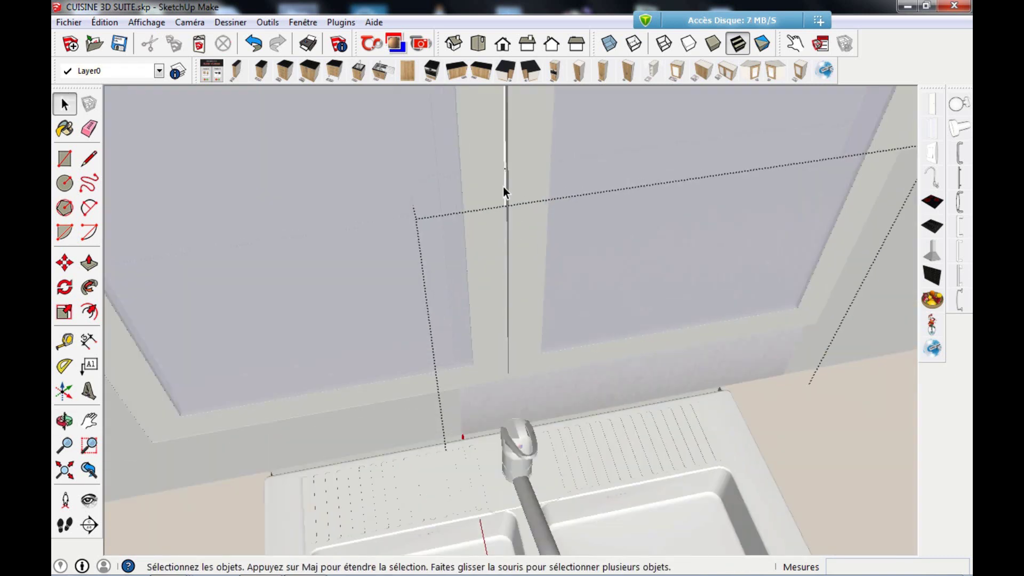
{"action": "scroll", "coordinate": [504, 186], "scroll_direction": "up", "scroll_amount": 6}
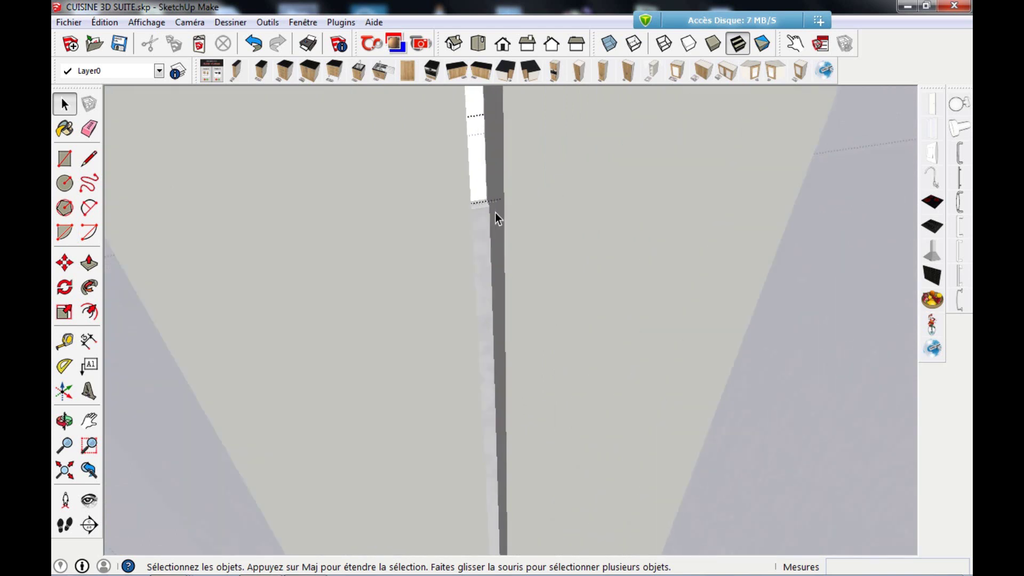
{"action": "scroll", "coordinate": [475, 206], "scroll_direction": "up", "scroll_amount": 3}
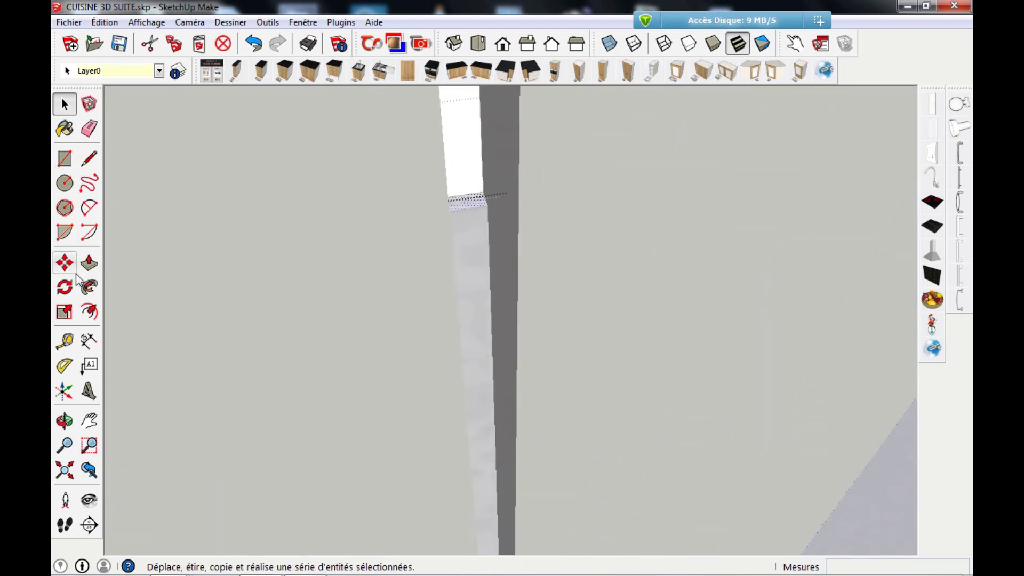
{"action": "left_click", "coordinate": [88, 262]}
{"action": "scroll", "coordinate": [504, 198], "scroll_direction": "down", "scroll_amount": 3}
{"action": "scroll", "coordinate": [502, 200], "scroll_direction": "down", "scroll_amount": 3}
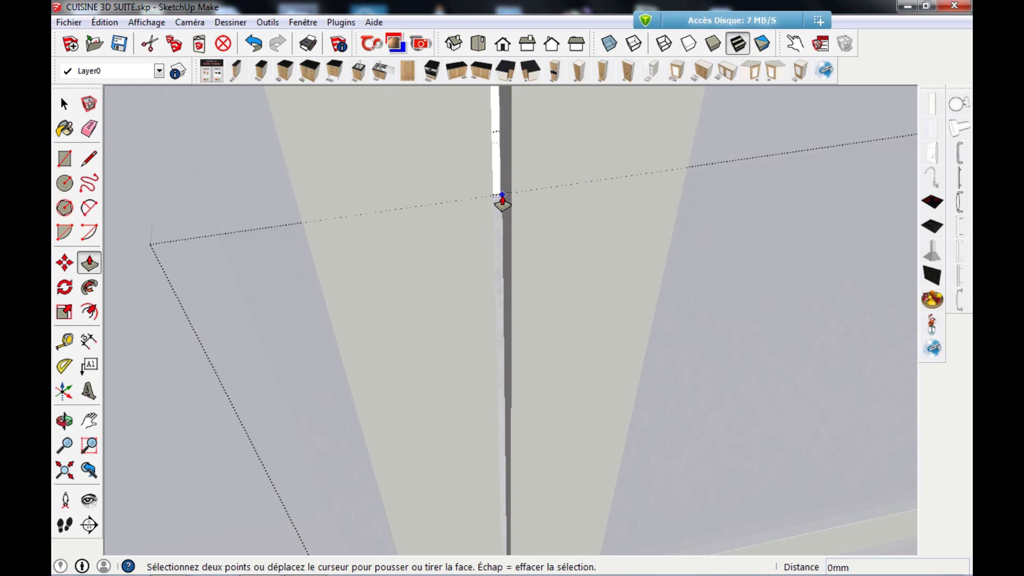
{"action": "left_click", "coordinate": [503, 198]}
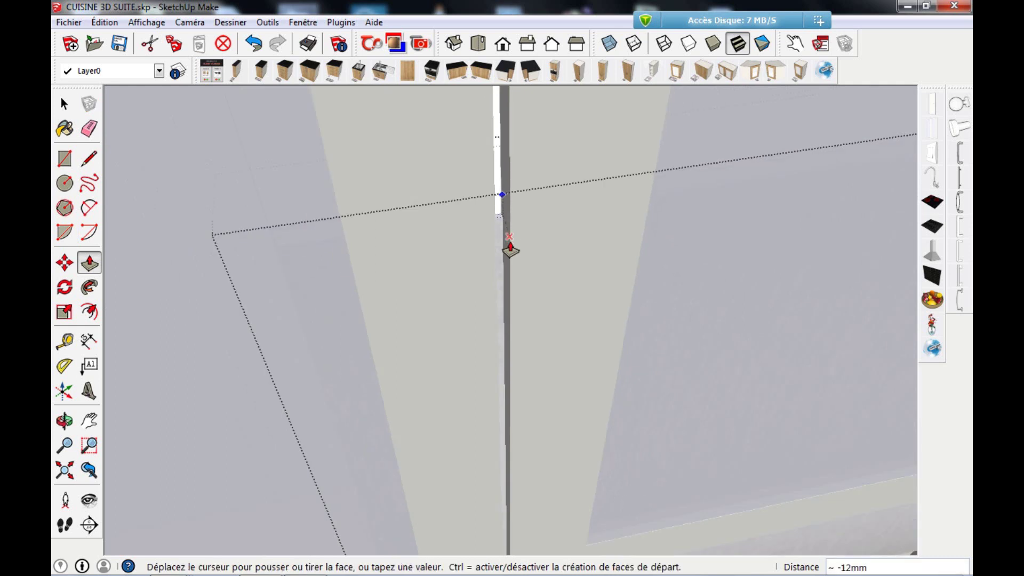
{"action": "scroll", "coordinate": [510, 248], "scroll_direction": "down", "scroll_amount": 5}
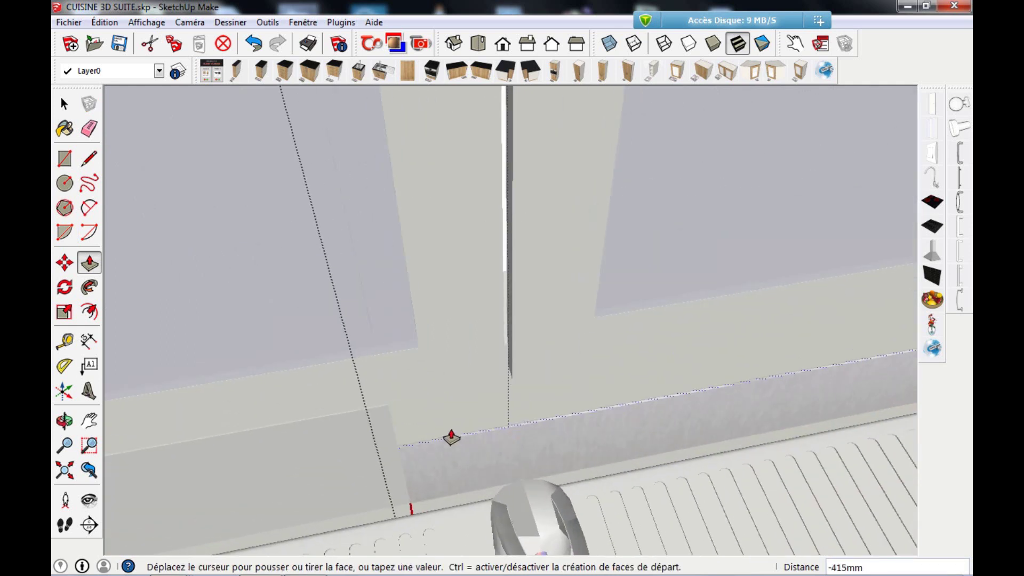
{"action": "middle_click_drag", "start_coordinate": [394, 411], "coordinate": [377, 354]}
{"action": "scroll", "coordinate": [373, 356], "scroll_direction": "down", "scroll_amount": 6}
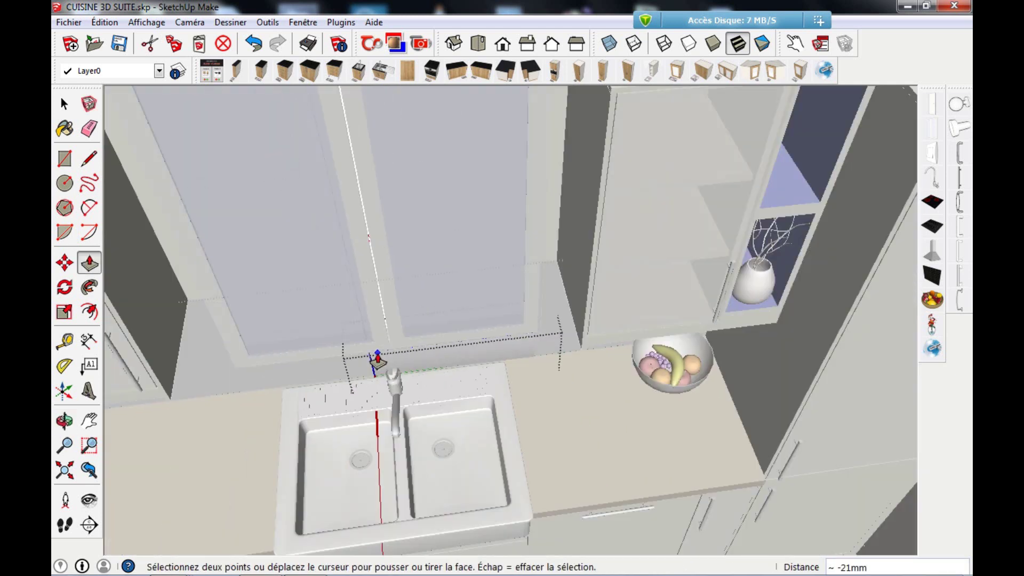
Leave the middle panel and open the cover panel beside the right wall cabinet for editing.
{"action": "left_click", "coordinate": [65, 104]}
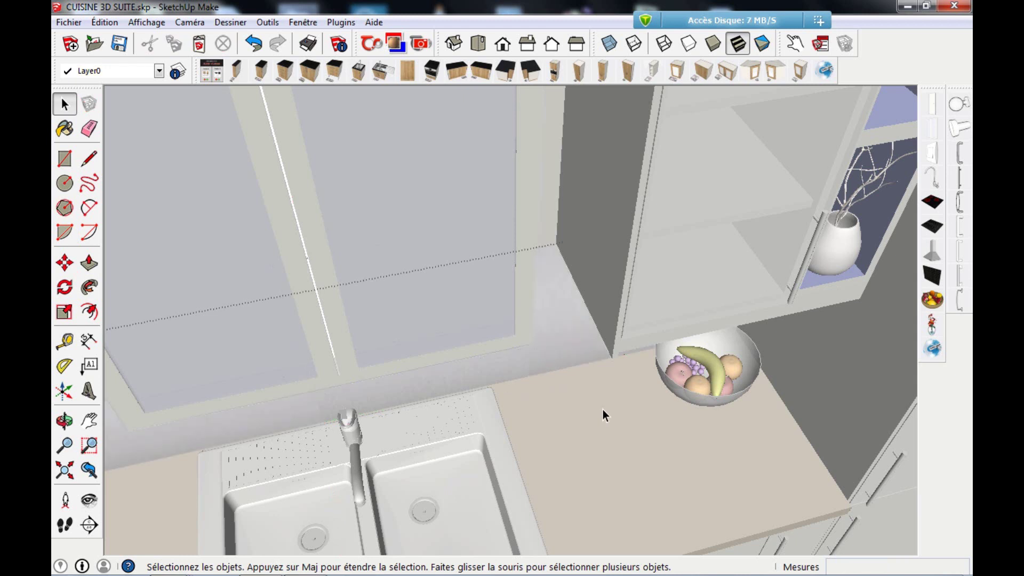
{"action": "scroll", "coordinate": [555, 302], "scroll_direction": "up", "scroll_amount": 2}
{"action": "left_click", "coordinate": [558, 292]}
{"action": "scroll", "coordinate": [515, 235], "scroll_direction": "up", "scroll_amount": 5}
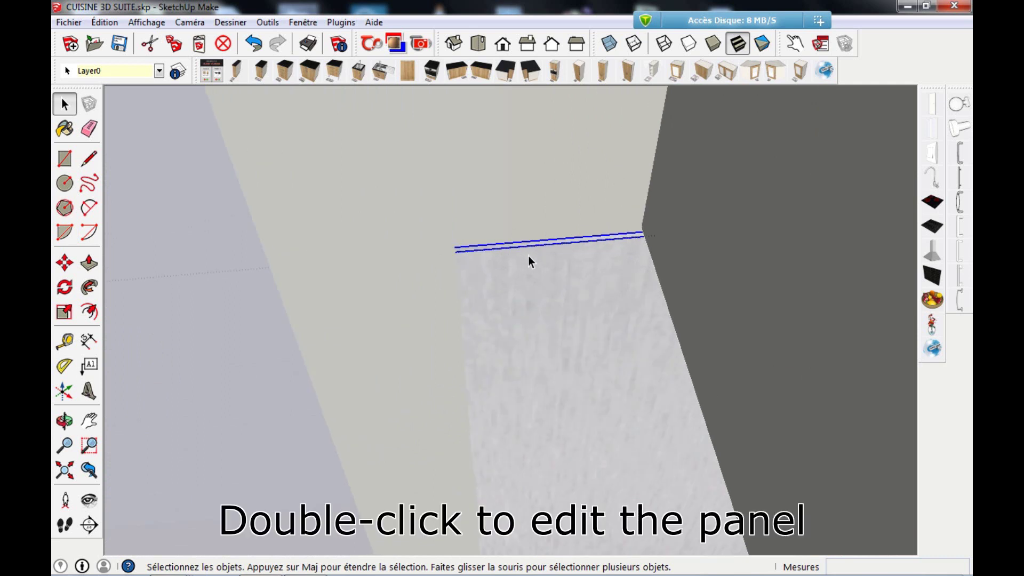
{"action": "double_click", "coordinate": [528, 255]}
{"action": "scroll", "coordinate": [528, 251], "scroll_direction": "up", "scroll_amount": 2}
{"action": "scroll", "coordinate": [528, 253], "scroll_direction": "up", "scroll_amount": 1}
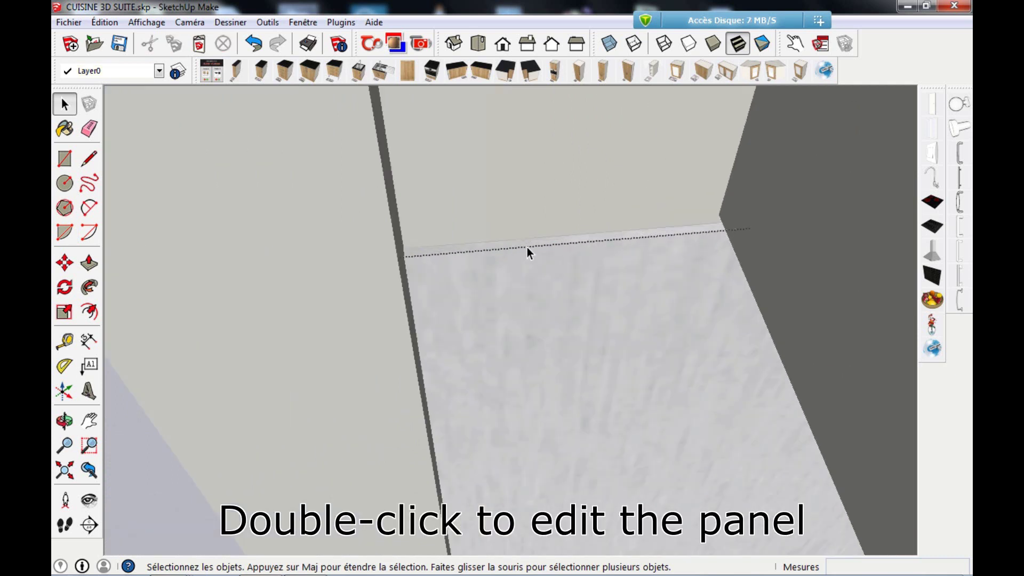
Draw a 2 mm line across the right panel's top edge where the window frame ends.
{"action": "scroll", "coordinate": [526, 247], "scroll_direction": "down", "scroll_amount": 1}
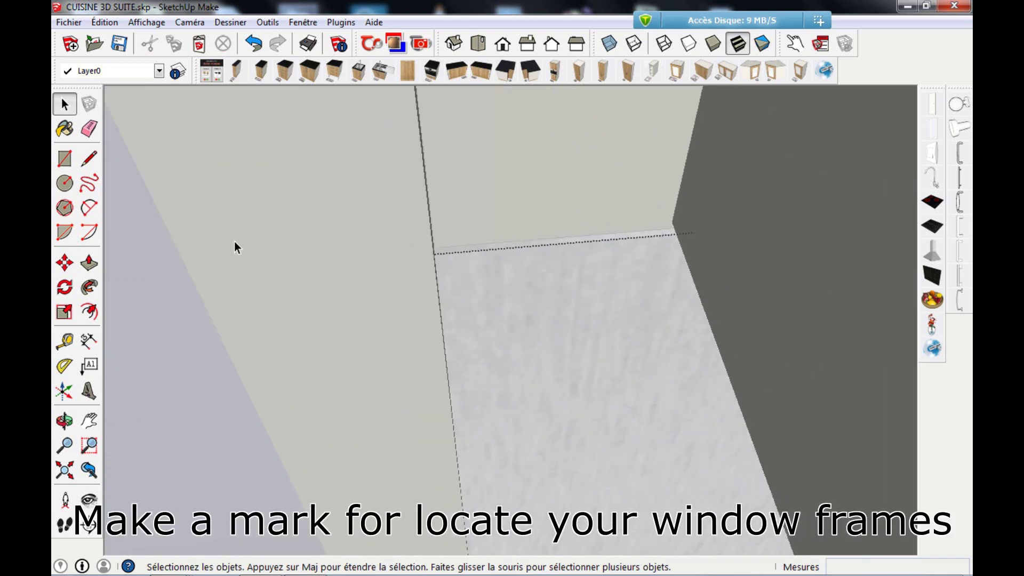
{"action": "left_click", "coordinate": [89, 159]}
{"action": "scroll", "coordinate": [522, 304], "scroll_direction": "down", "scroll_amount": 3}
{"action": "middle_click_drag", "start_coordinate": [522, 305], "coordinate": [558, 320]}
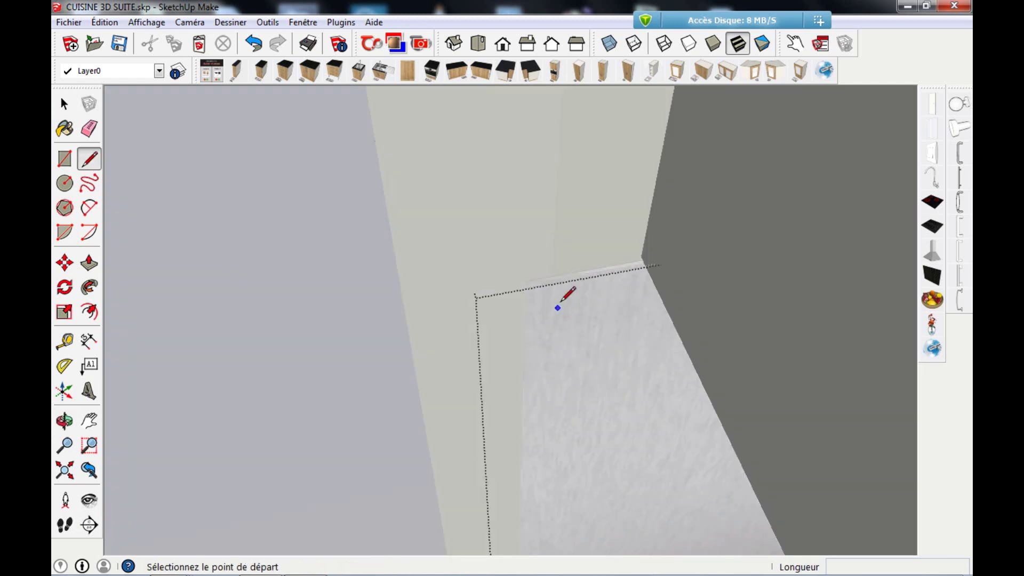
{"action": "scroll", "coordinate": [556, 308], "scroll_direction": "up", "scroll_amount": 2}
{"action": "scroll", "coordinate": [561, 280], "scroll_direction": "up", "scroll_amount": 1}
{"action": "left_click", "coordinate": [543, 264]}
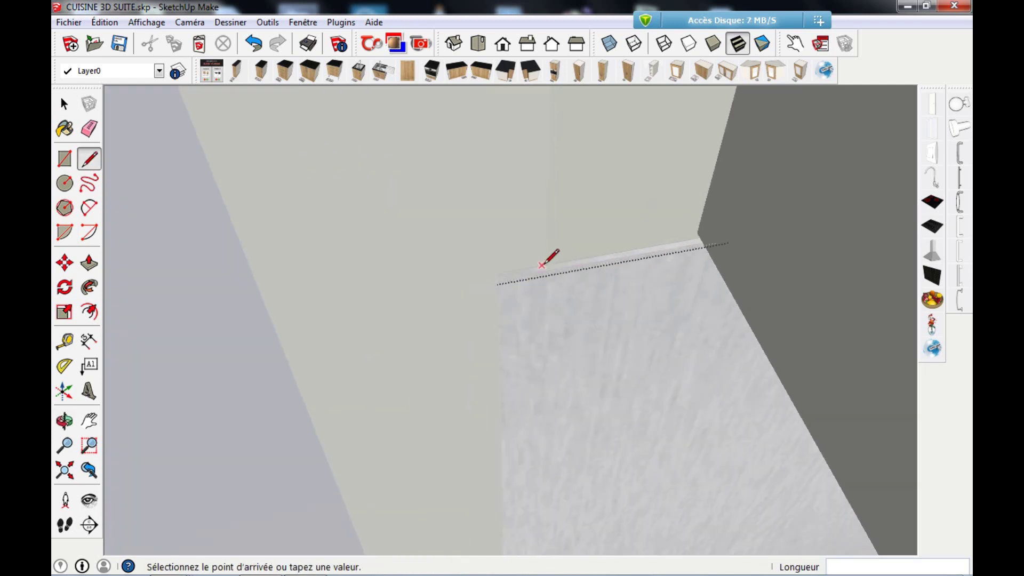
{"action": "scroll", "coordinate": [544, 267], "scroll_direction": "up", "scroll_amount": 3}
{"action": "left_click", "coordinate": [546, 272]}
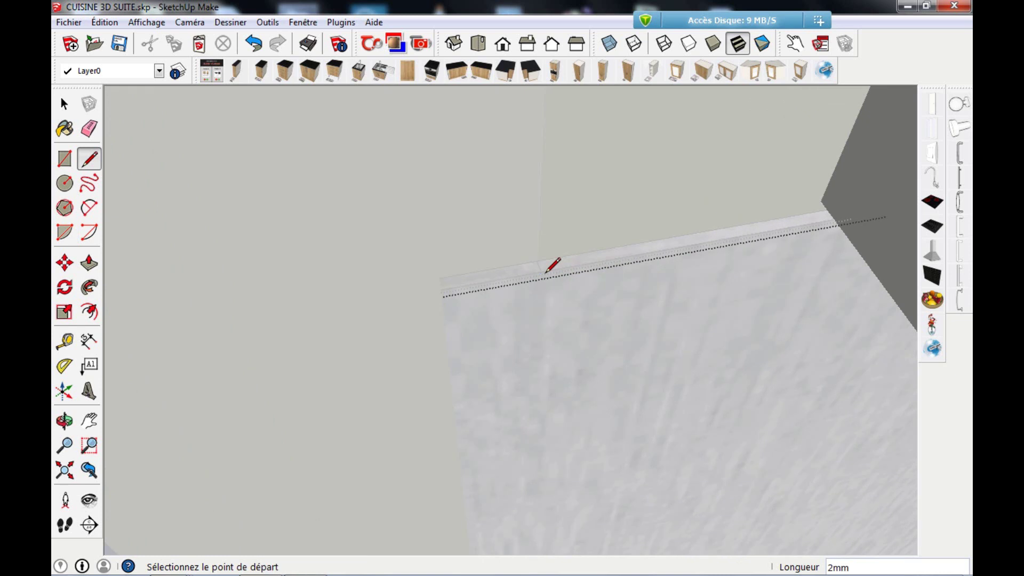
Push the top strip on the window side of the right panel down to the underside of the window frame.
{"action": "key", "text": "space"}
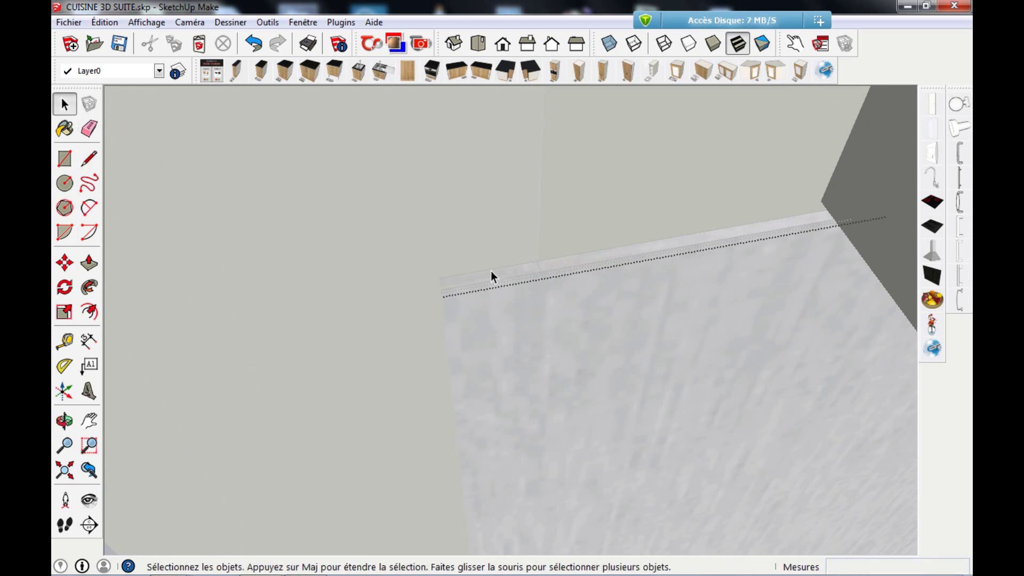
{"action": "left_click", "coordinate": [90, 263]}
{"action": "scroll", "coordinate": [496, 279], "scroll_direction": "down", "scroll_amount": 4}
{"action": "scroll", "coordinate": [501, 275], "scroll_direction": "down", "scroll_amount": 3}
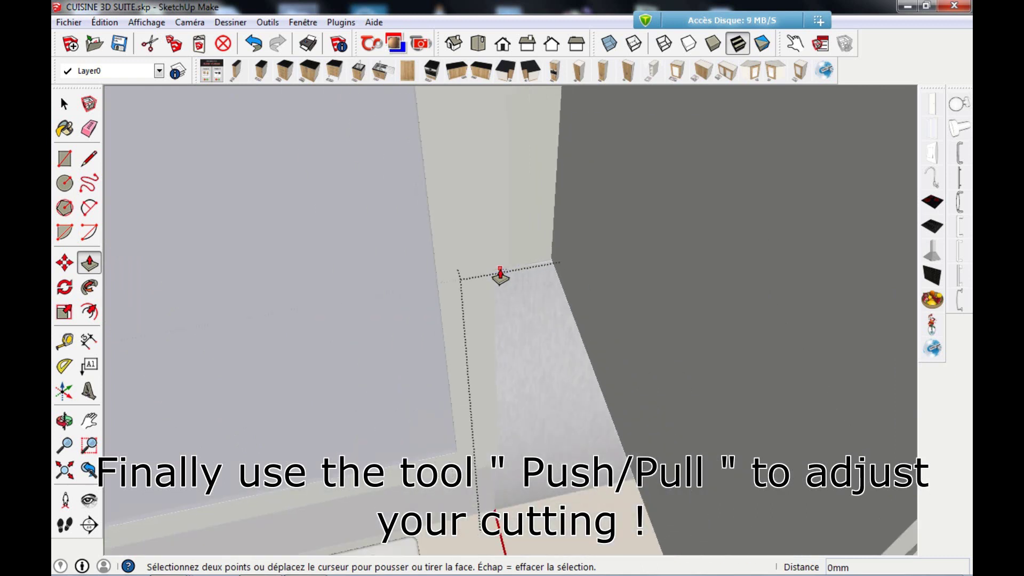
{"action": "left_click", "coordinate": [501, 275]}
{"action": "left_click", "coordinate": [503, 458]}
{"action": "scroll", "coordinate": [567, 336], "scroll_direction": "down", "scroll_amount": 8}
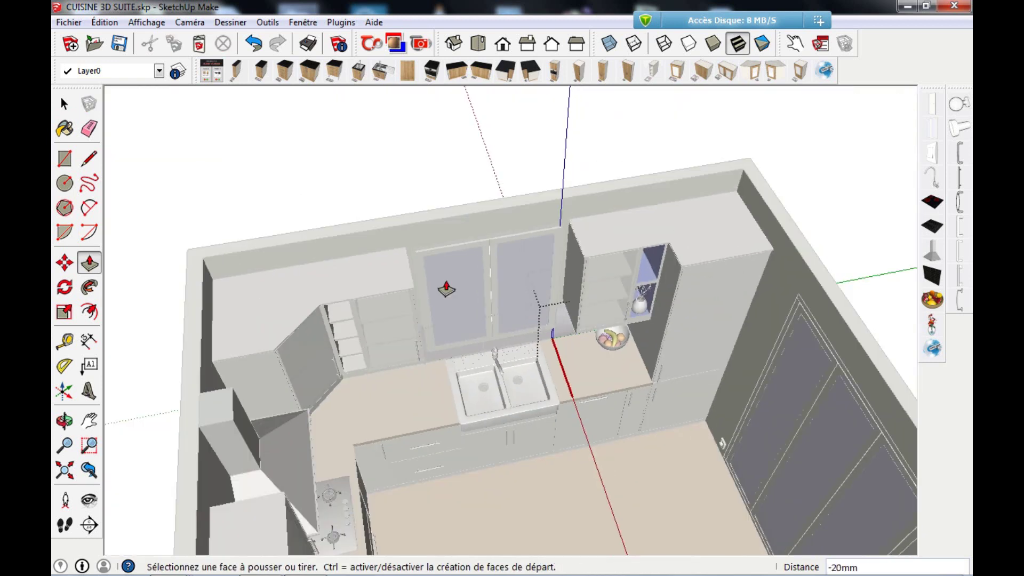
{"action": "left_click", "coordinate": [65, 103]}
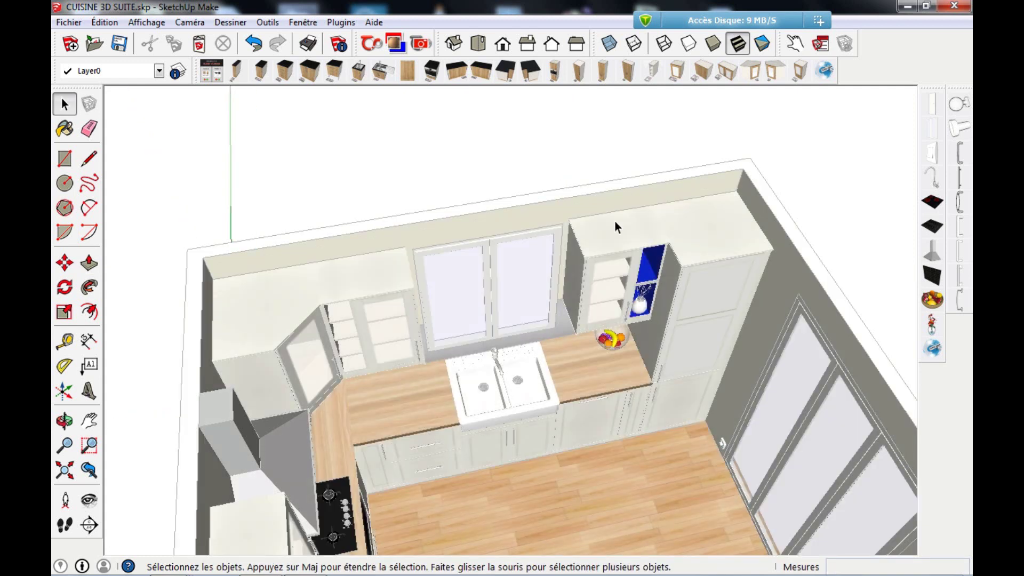
Insert a wall cover panel component at the rear corner of the worktop, beside the door opening on the hob side.
{"action": "middle_click_drag", "start_coordinate": [615, 222], "coordinate": [466, 191]}
{"action": "scroll", "coordinate": [472, 310], "scroll_direction": "up", "scroll_amount": 3}
{"action": "middle_click_drag", "start_coordinate": [472, 309], "coordinate": [265, 257]}
{"action": "scroll", "coordinate": [213, 276], "scroll_direction": "up", "scroll_amount": 5}
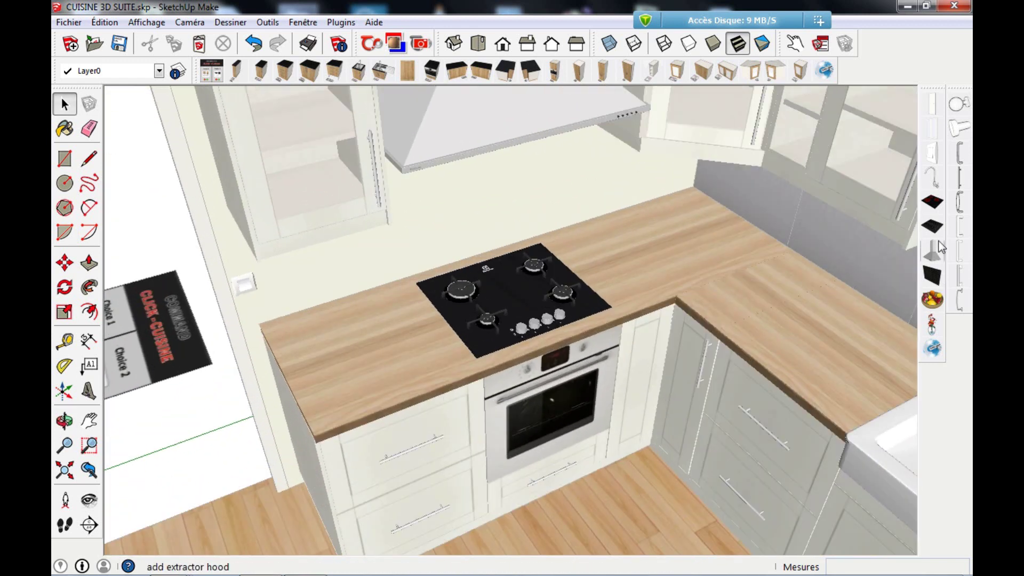
{"action": "left_click", "coordinate": [933, 278]}
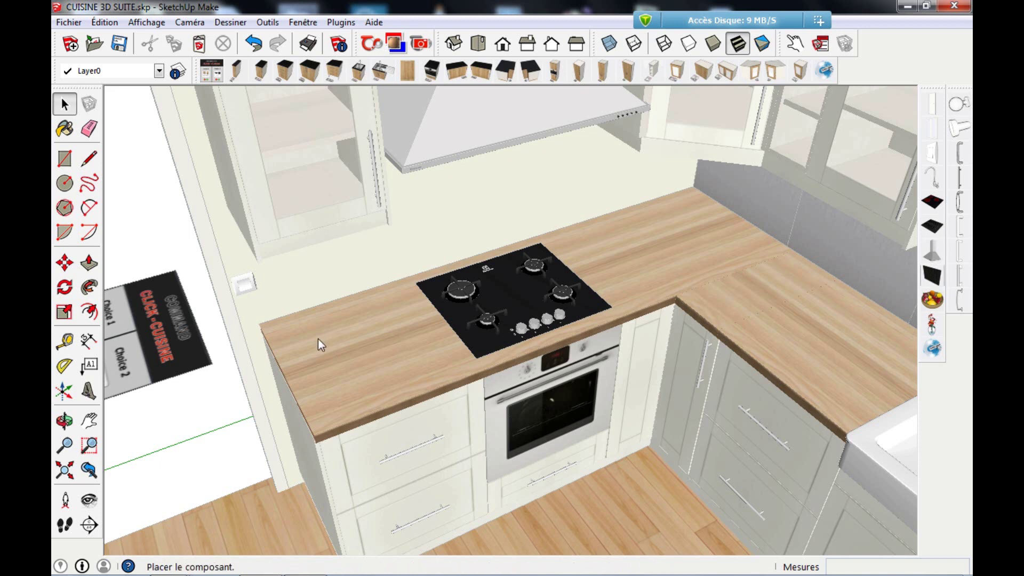
{"action": "middle_click_drag", "start_coordinate": [321, 343], "coordinate": [229, 326]}
{"action": "scroll", "coordinate": [245, 293], "scroll_direction": "up", "scroll_amount": 4}
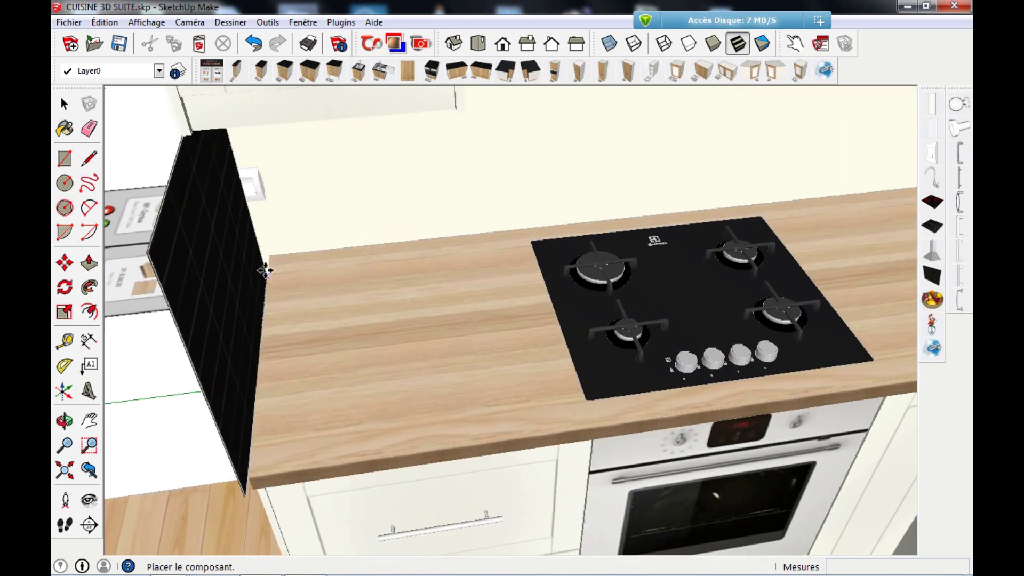
{"action": "left_click", "coordinate": [269, 257]}
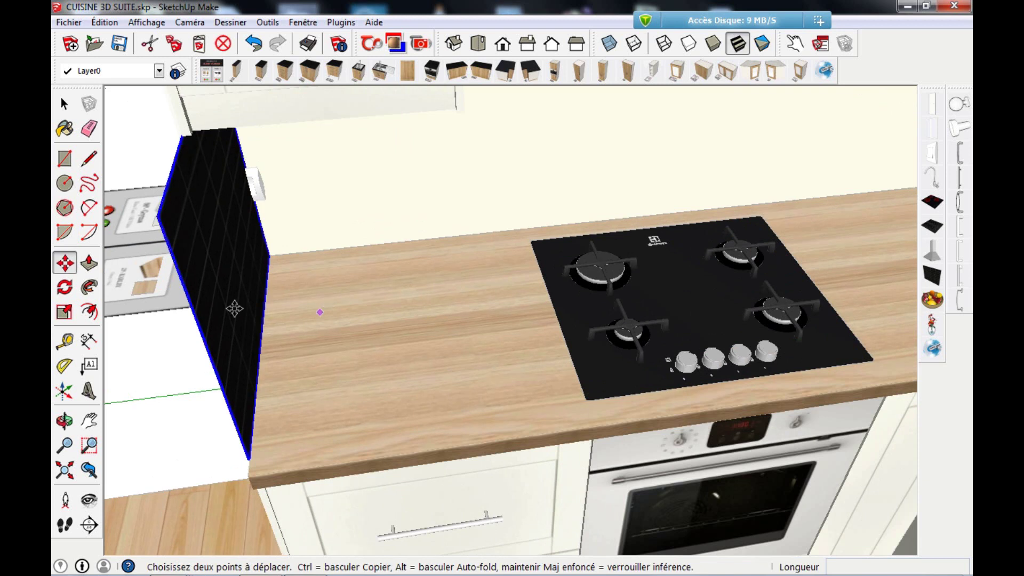
Rotate the new cover panel 90° about the worktop's rear corner so it lies against the wall behind the hob.
{"action": "left_click", "coordinate": [64, 288]}
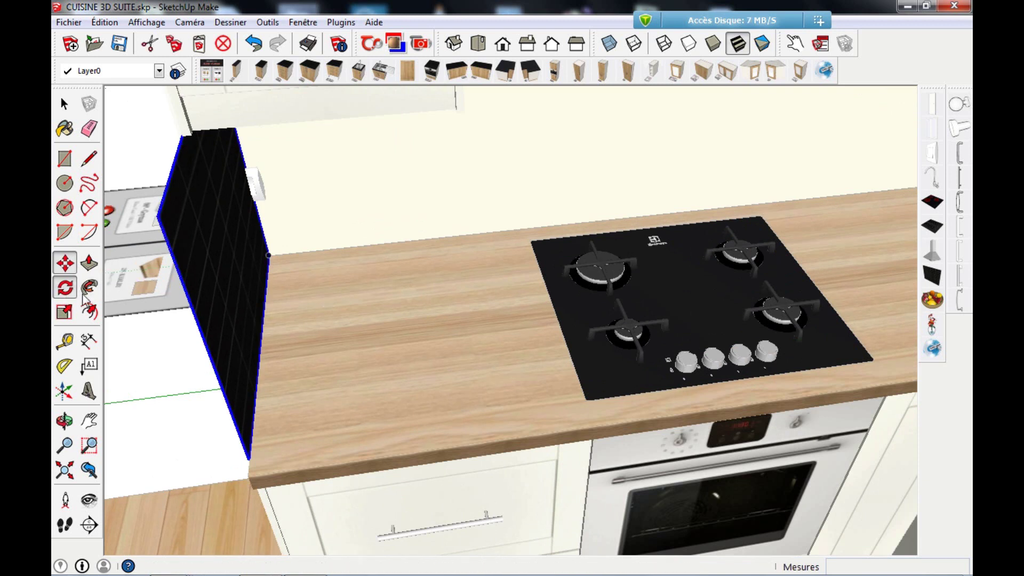
{"action": "left_click", "coordinate": [271, 257]}
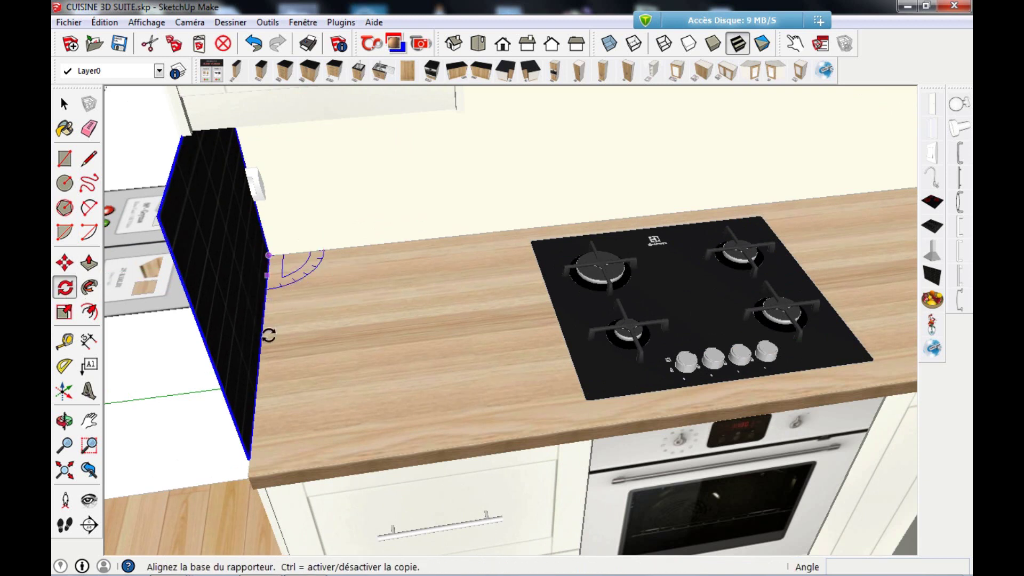
{"action": "left_click", "coordinate": [246, 454]}
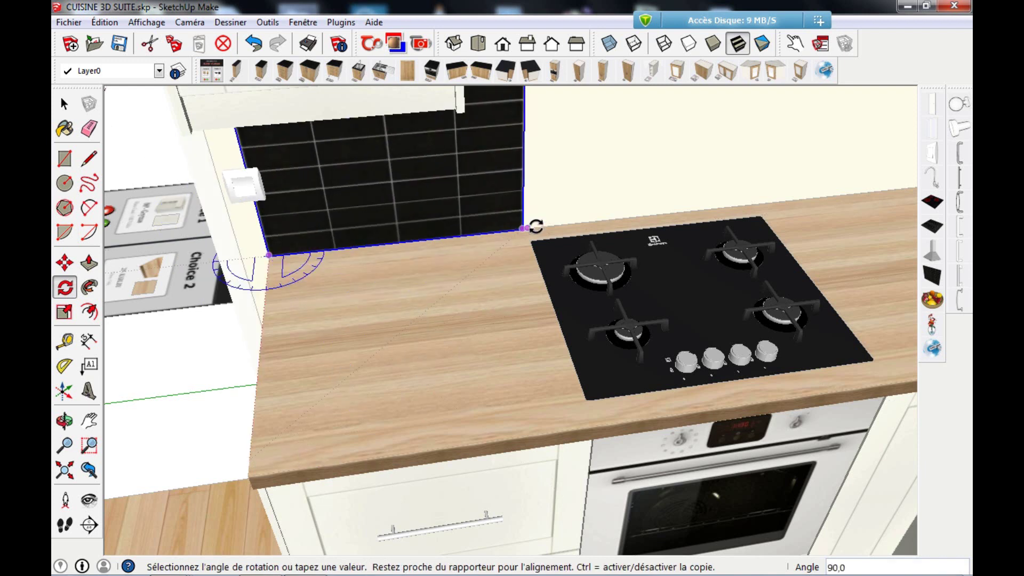
{"action": "left_click", "coordinate": [536, 227]}
{"action": "scroll", "coordinate": [379, 329], "scroll_direction": "down", "scroll_amount": 4}
{"action": "scroll", "coordinate": [650, 229], "scroll_direction": "up", "scroll_amount": 1}
{"action": "middle_click_drag", "start_coordinate": [650, 230], "coordinate": [634, 161]}
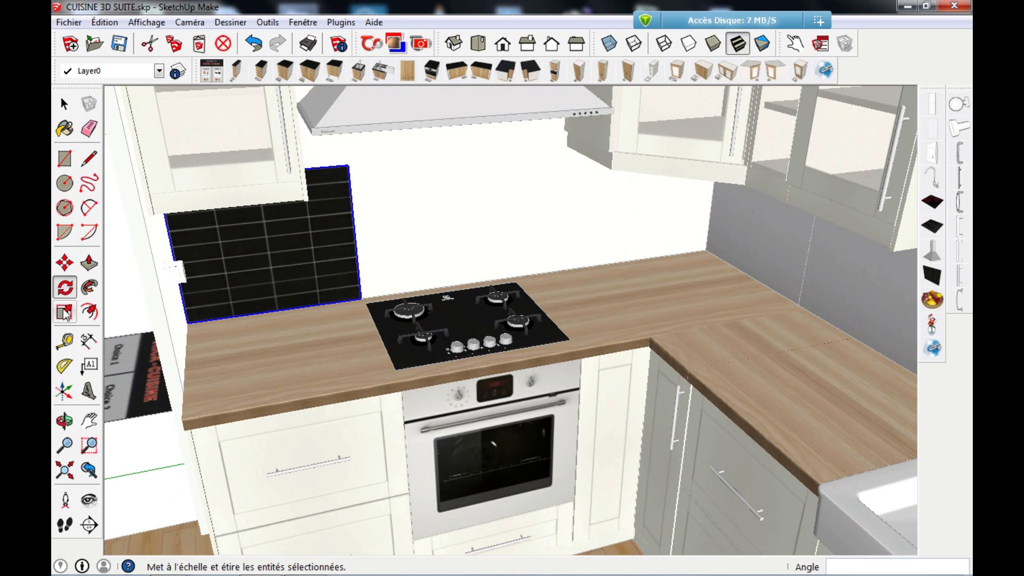
Stretch the cover panel along the red axis across the wall behind the hob to the room corner.
{"action": "left_click", "coordinate": [64, 314]}
{"action": "left_click_drag", "start_coordinate": [359, 231], "coordinate": [715, 203]}
{"action": "left_click_drag", "start_coordinate": [702, 191], "coordinate": [712, 193]}
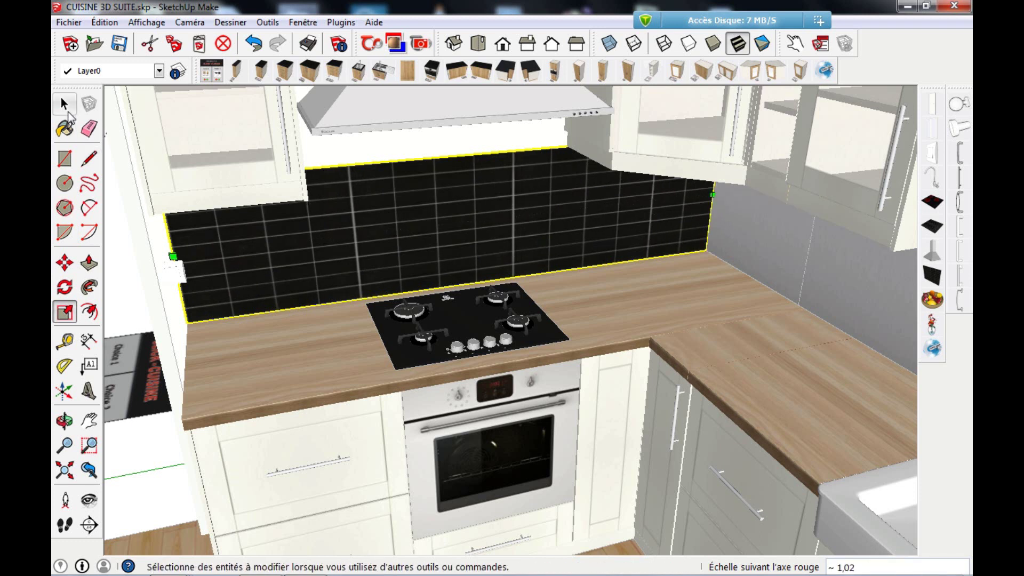
Change the finish of the cover panel behind the hob to plain light grey with the component interaction tool.
{"action": "left_click", "coordinate": [64, 104]}
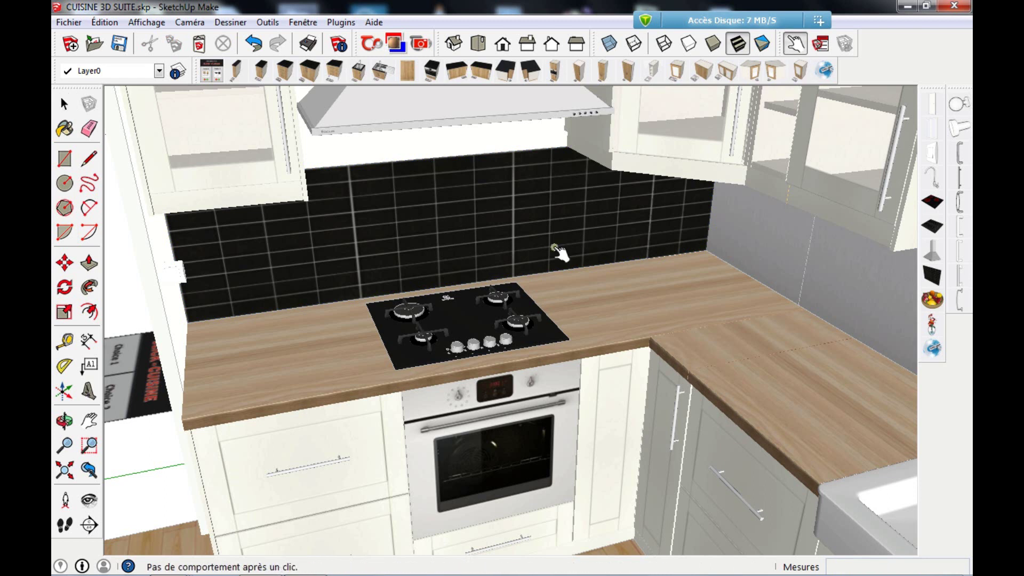
{"action": "left_click", "coordinate": [522, 245]}
{"action": "middle_click_drag", "start_coordinate": [450, 246], "coordinate": [468, 275]}
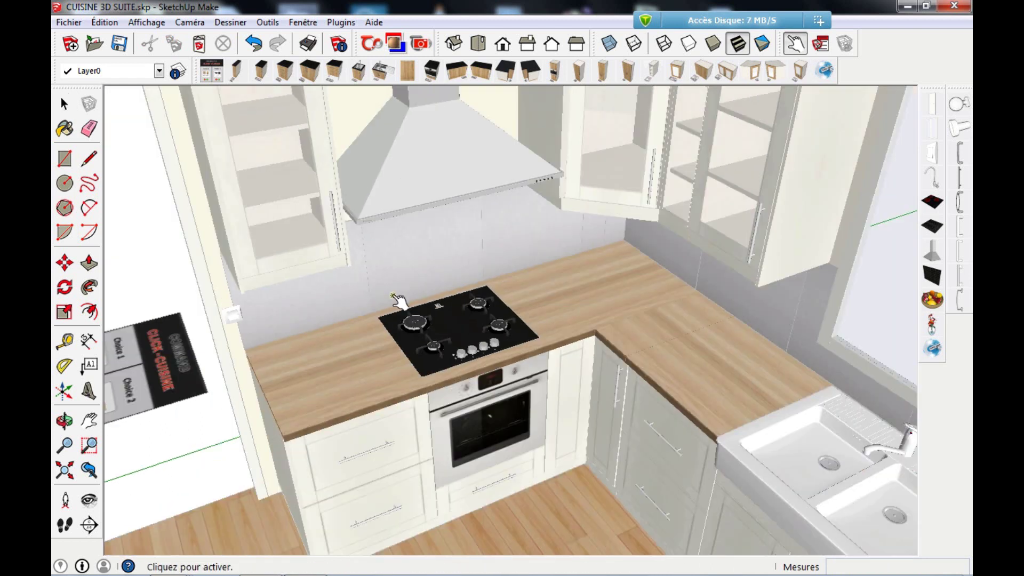
Cycle the extractor hood above the hob through the curved glass and flat box models to the chimneyless filter hood.
{"action": "scroll", "coordinate": [399, 302], "scroll_direction": "down", "scroll_amount": 3}
{"action": "scroll", "coordinate": [395, 297], "scroll_direction": "down", "scroll_amount": 3}
{"action": "middle_click_drag", "start_coordinate": [395, 297], "coordinate": [605, 390]}
{"action": "scroll", "coordinate": [605, 391], "scroll_direction": "up", "scroll_amount": 1}
{"action": "scroll", "coordinate": [581, 380], "scroll_direction": "up", "scroll_amount": 1}
{"action": "left_click", "coordinate": [64, 104]}
{"action": "middle_click_drag", "start_coordinate": [416, 315], "coordinate": [380, 256]}
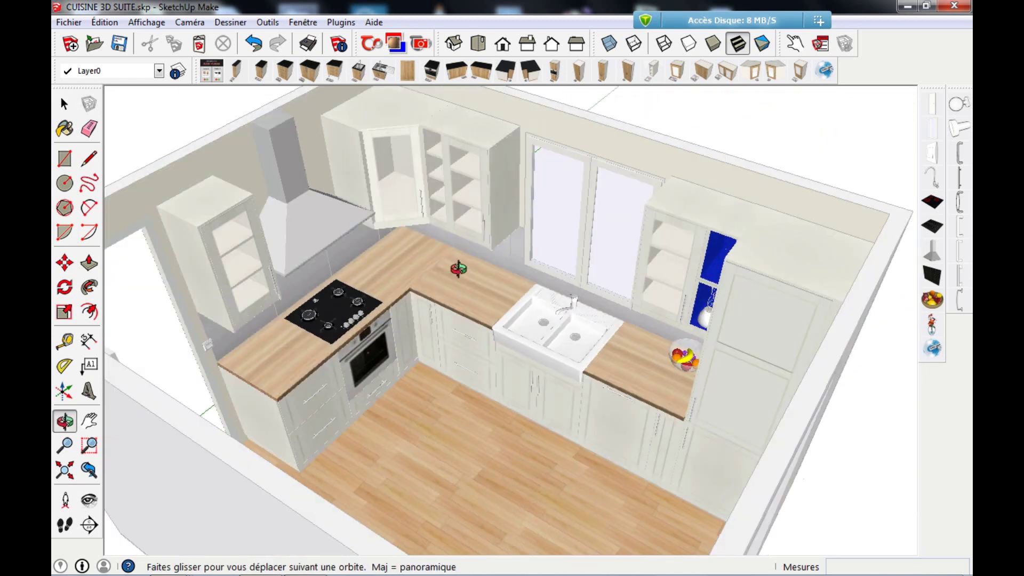
{"action": "key", "text": "space"}
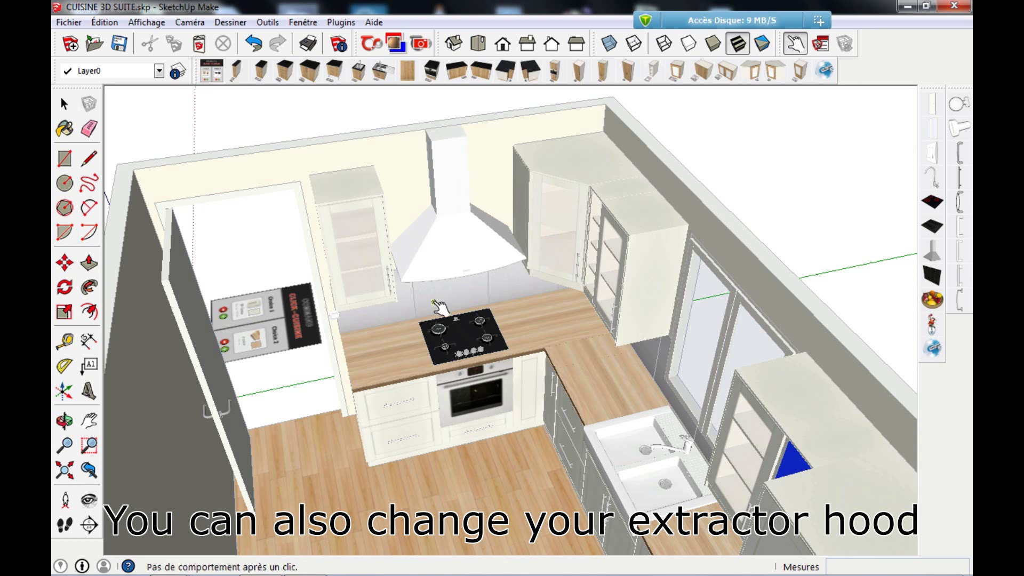
{"action": "left_click", "coordinate": [465, 224]}
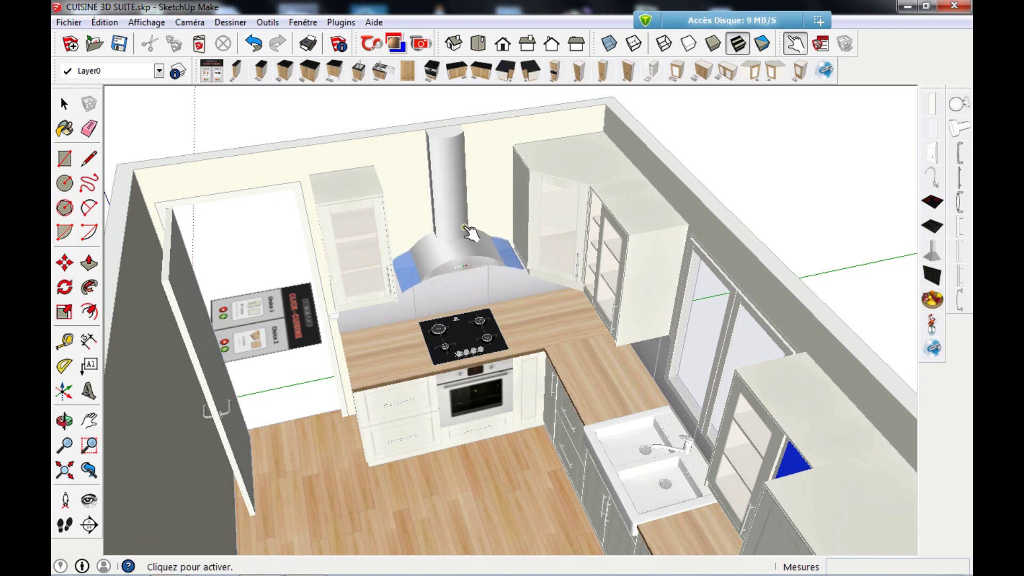
{"action": "left_click", "coordinate": [455, 221]}
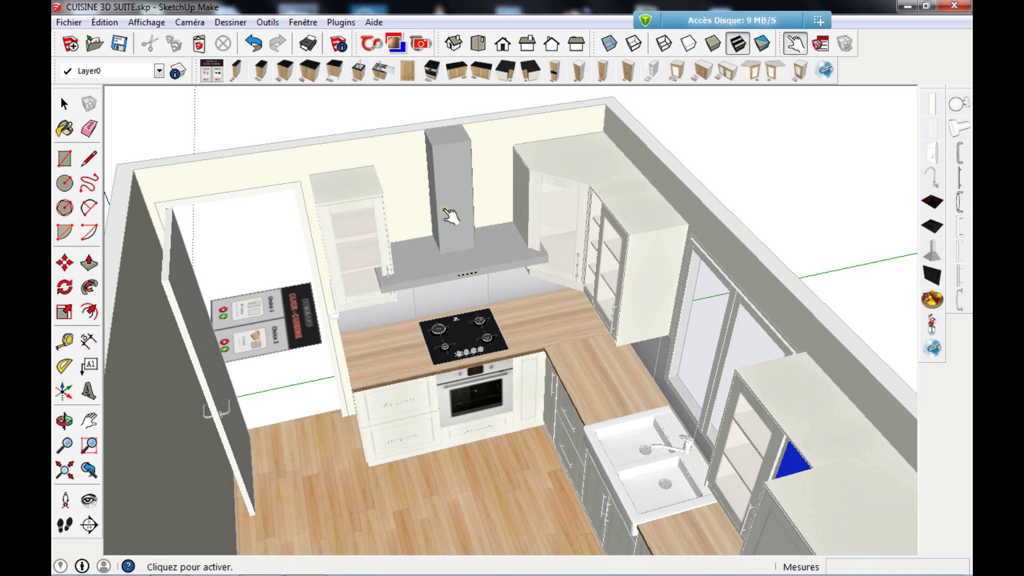
{"action": "left_click", "coordinate": [446, 210]}
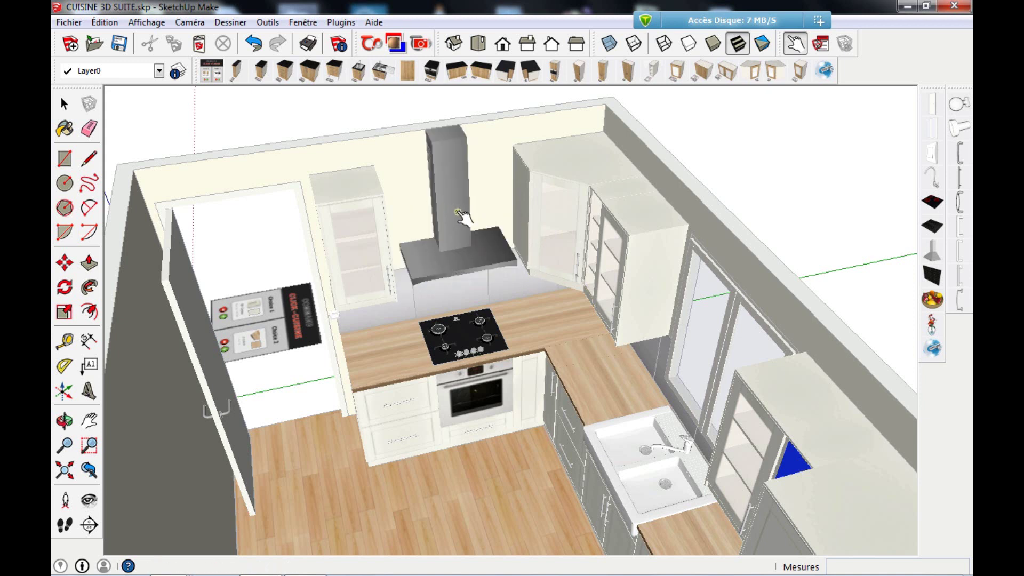
{"action": "left_click", "coordinate": [459, 215]}
Cycle the extractor hood above the hob from the filter hood to the white pyramid chimney model with the component interaction tool.
{"action": "scroll", "coordinate": [456, 258], "scroll_direction": "up", "scroll_amount": 2}
{"action": "middle_click_drag", "start_coordinate": [456, 259], "coordinate": [451, 117]}
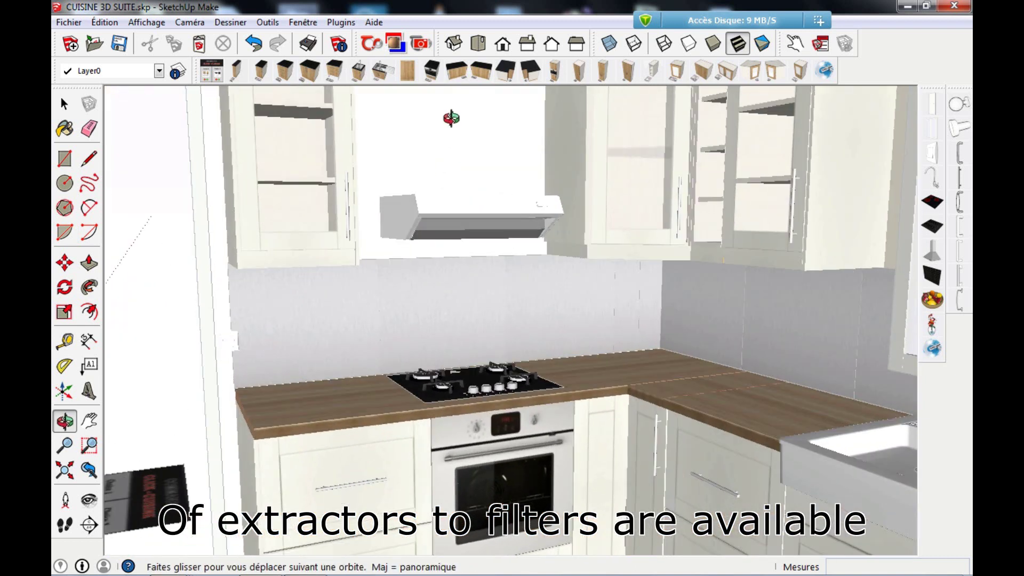
{"action": "left_click", "coordinate": [459, 216]}
{"action": "middle_click_drag", "start_coordinate": [469, 238], "coordinate": [470, 278]}
{"action": "left_click", "coordinate": [458, 243]}
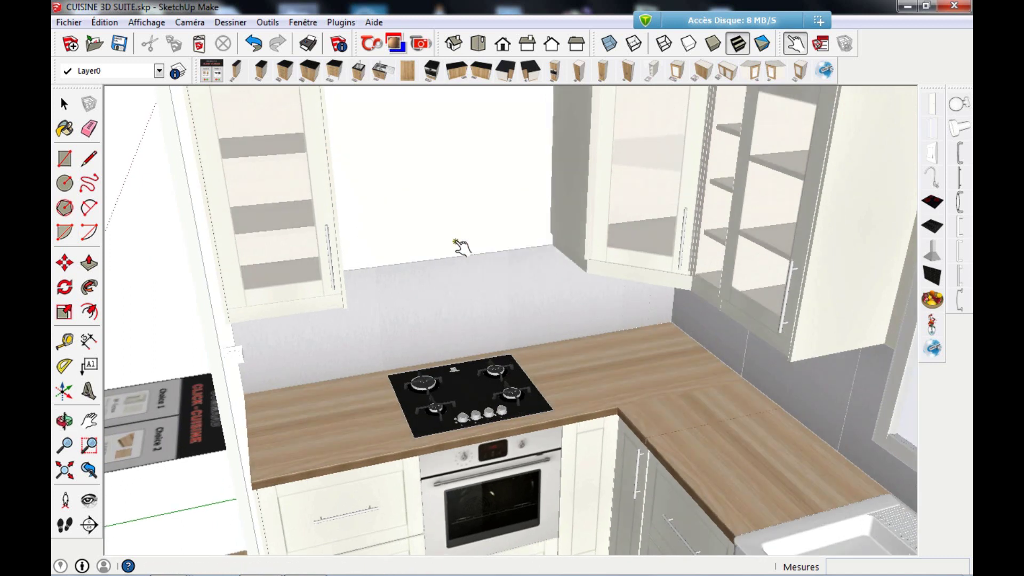
{"action": "scroll", "coordinate": [457, 280], "scroll_direction": "down", "scroll_amount": 2}
{"action": "left_click", "coordinate": [450, 233]}
{"action": "middle_click_drag", "start_coordinate": [450, 233], "coordinate": [518, 304]}
{"action": "scroll", "coordinate": [456, 317], "scroll_direction": "down", "scroll_amount": 3}
{"action": "scroll", "coordinate": [485, 322], "scroll_direction": "up", "scroll_amount": 3}
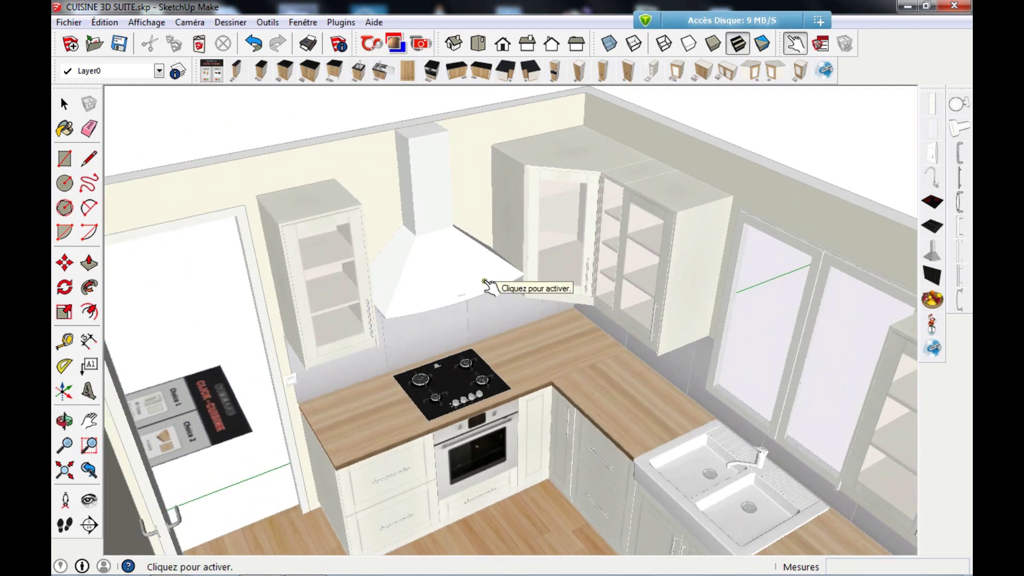
Open the tall refrigerator cabinet and its façade for editing, and select the handle on the middle door.
{"action": "scroll", "coordinate": [483, 290], "scroll_direction": "down", "scroll_amount": 3}
{"action": "middle_click_drag", "start_coordinate": [484, 293], "coordinate": [586, 324]}
{"action": "scroll", "coordinate": [446, 345], "scroll_direction": "down", "scroll_amount": 2}
{"action": "middle_click_drag", "start_coordinate": [446, 345], "coordinate": [755, 192]}
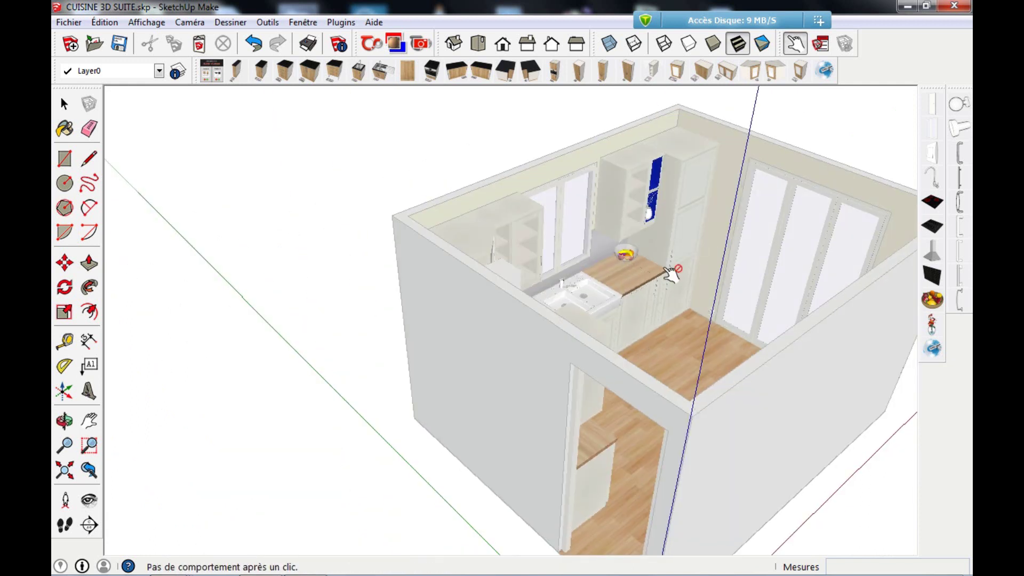
{"action": "scroll", "coordinate": [755, 192], "scroll_direction": "up", "scroll_amount": 5}
{"action": "scroll", "coordinate": [637, 245], "scroll_direction": "up", "scroll_amount": 2}
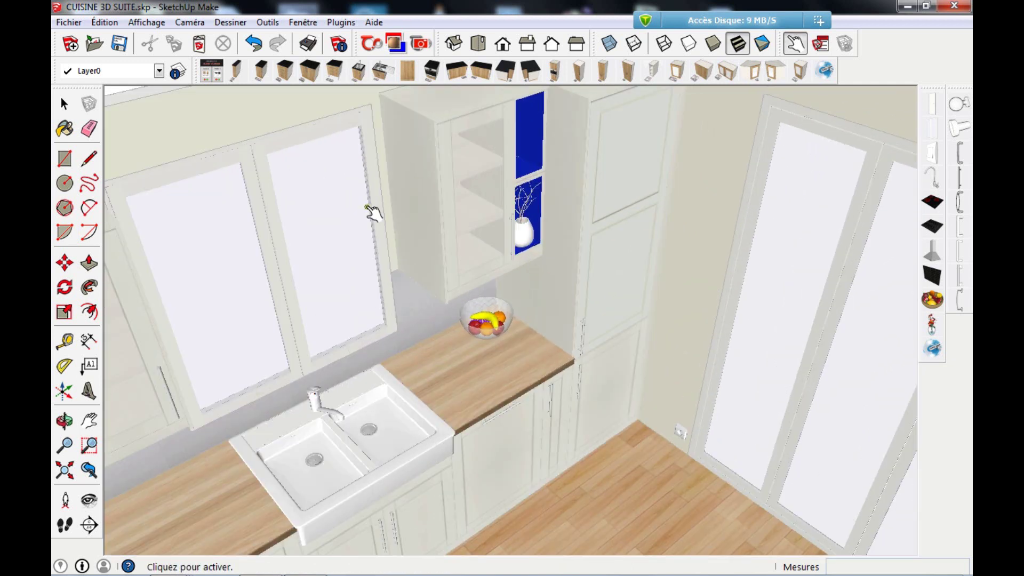
{"action": "left_click", "coordinate": [64, 103]}
{"action": "scroll", "coordinate": [585, 316], "scroll_direction": "up", "scroll_amount": 4}
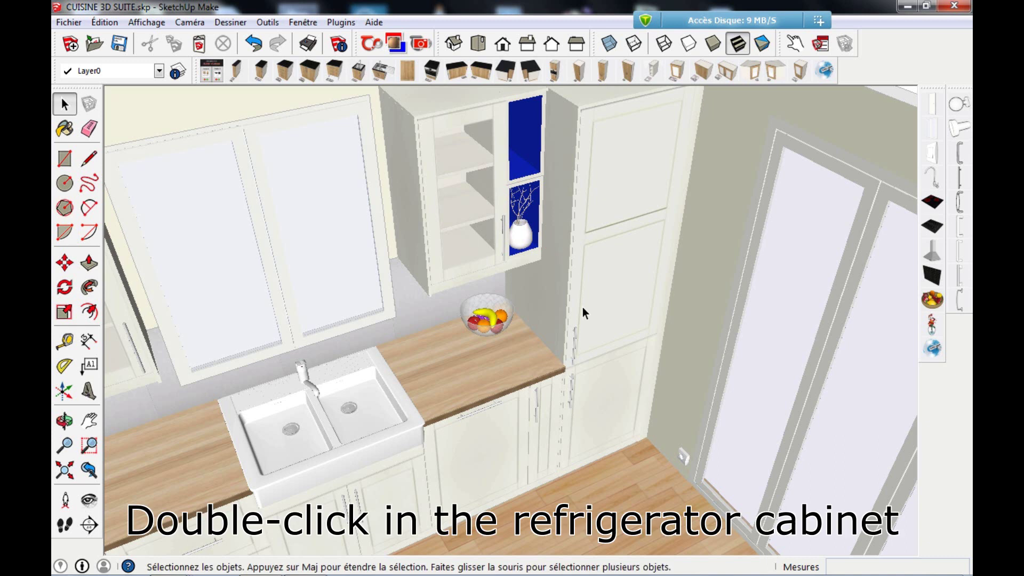
{"action": "left_click", "coordinate": [611, 334]}
{"action": "double_click", "coordinate": [619, 334]}
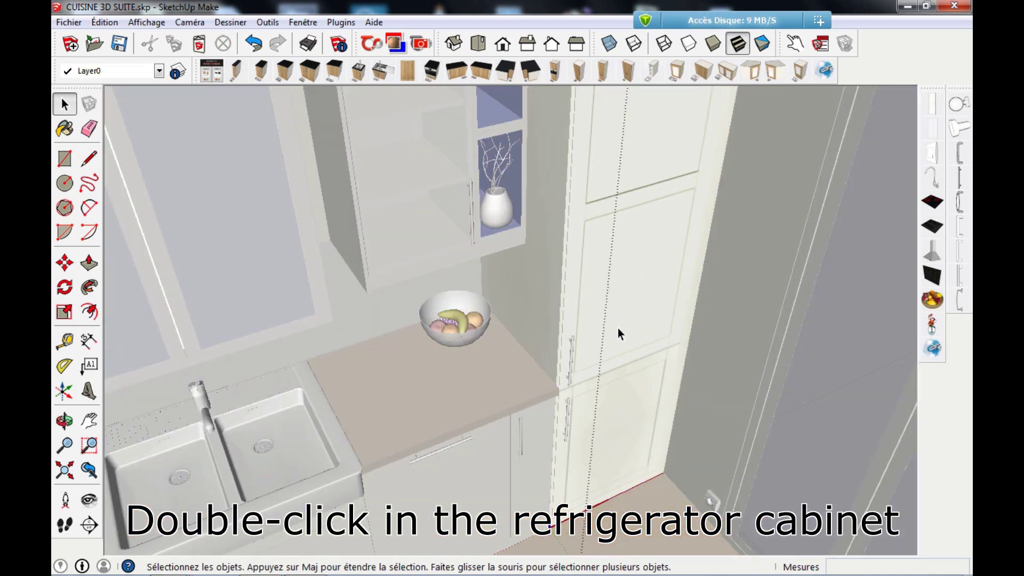
{"action": "double_click", "coordinate": [617, 335]}
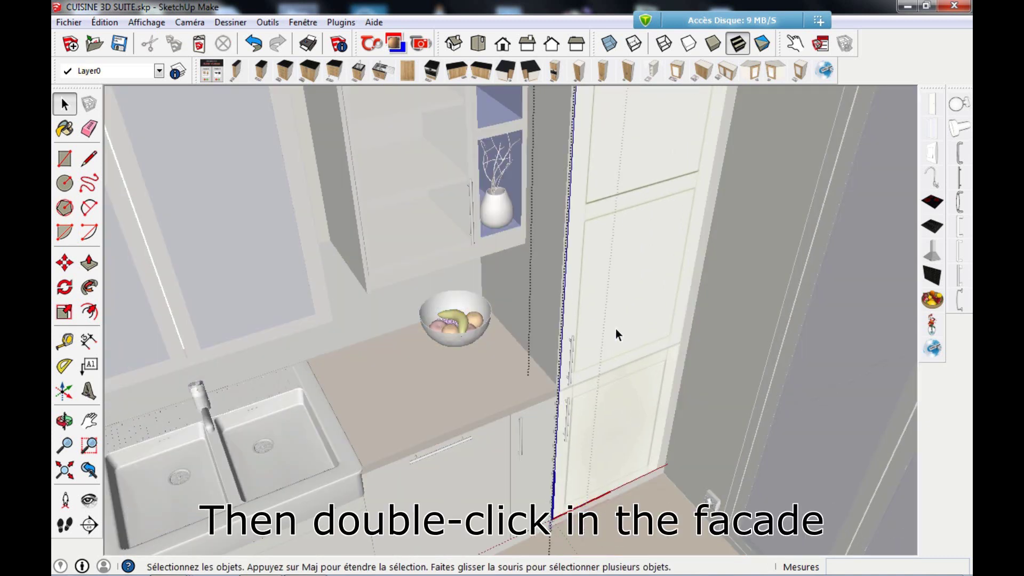
{"action": "left_click", "coordinate": [571, 355]}
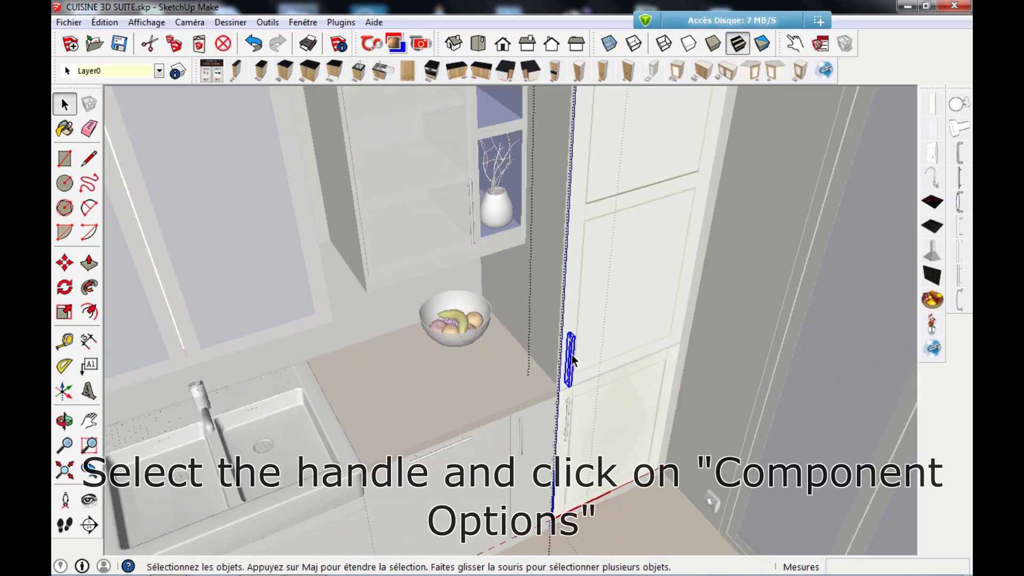
Set the selected door handle's length to 84.5 cm in its component options and leave the cabinet's editing mode.
{"action": "left_click", "coordinate": [821, 44]}
{"action": "left_click", "coordinate": [223, 393]}
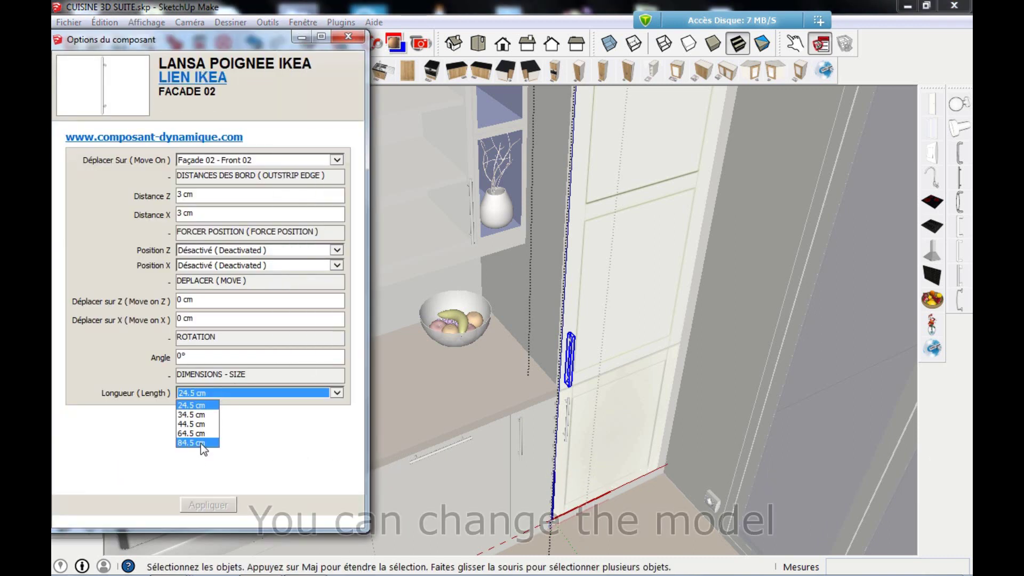
{"action": "left_click", "coordinate": [201, 444]}
{"action": "left_click", "coordinate": [193, 505]}
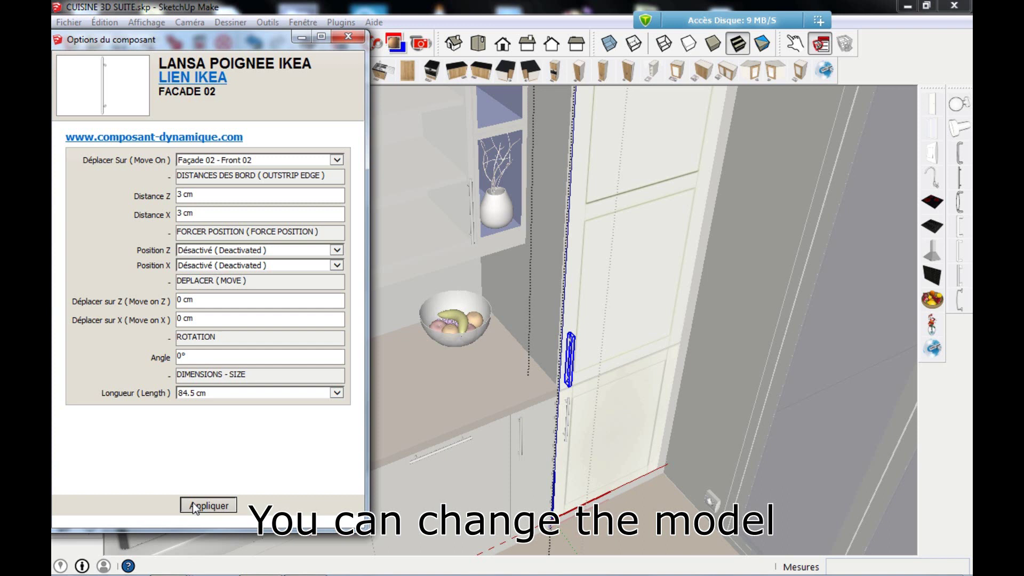
{"action": "left_click", "coordinate": [348, 36]}
{"action": "scroll", "coordinate": [527, 359], "scroll_direction": "down", "scroll_amount": 8}
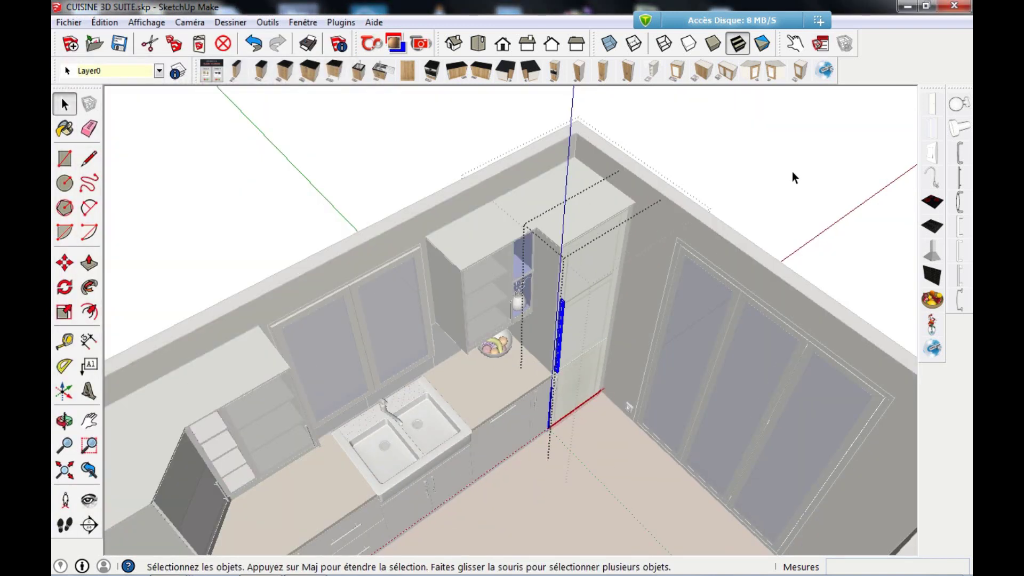
{"action": "left_click", "coordinate": [793, 173]}
{"action": "left_click", "coordinate": [779, 173]}
{"action": "scroll", "coordinate": [574, 346], "scroll_direction": "up", "scroll_amount": 4}
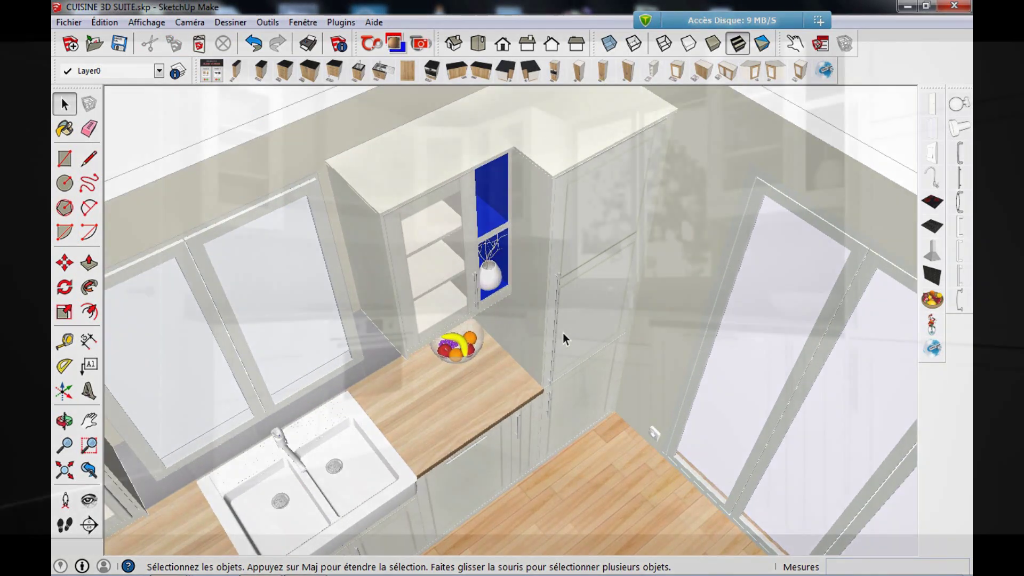